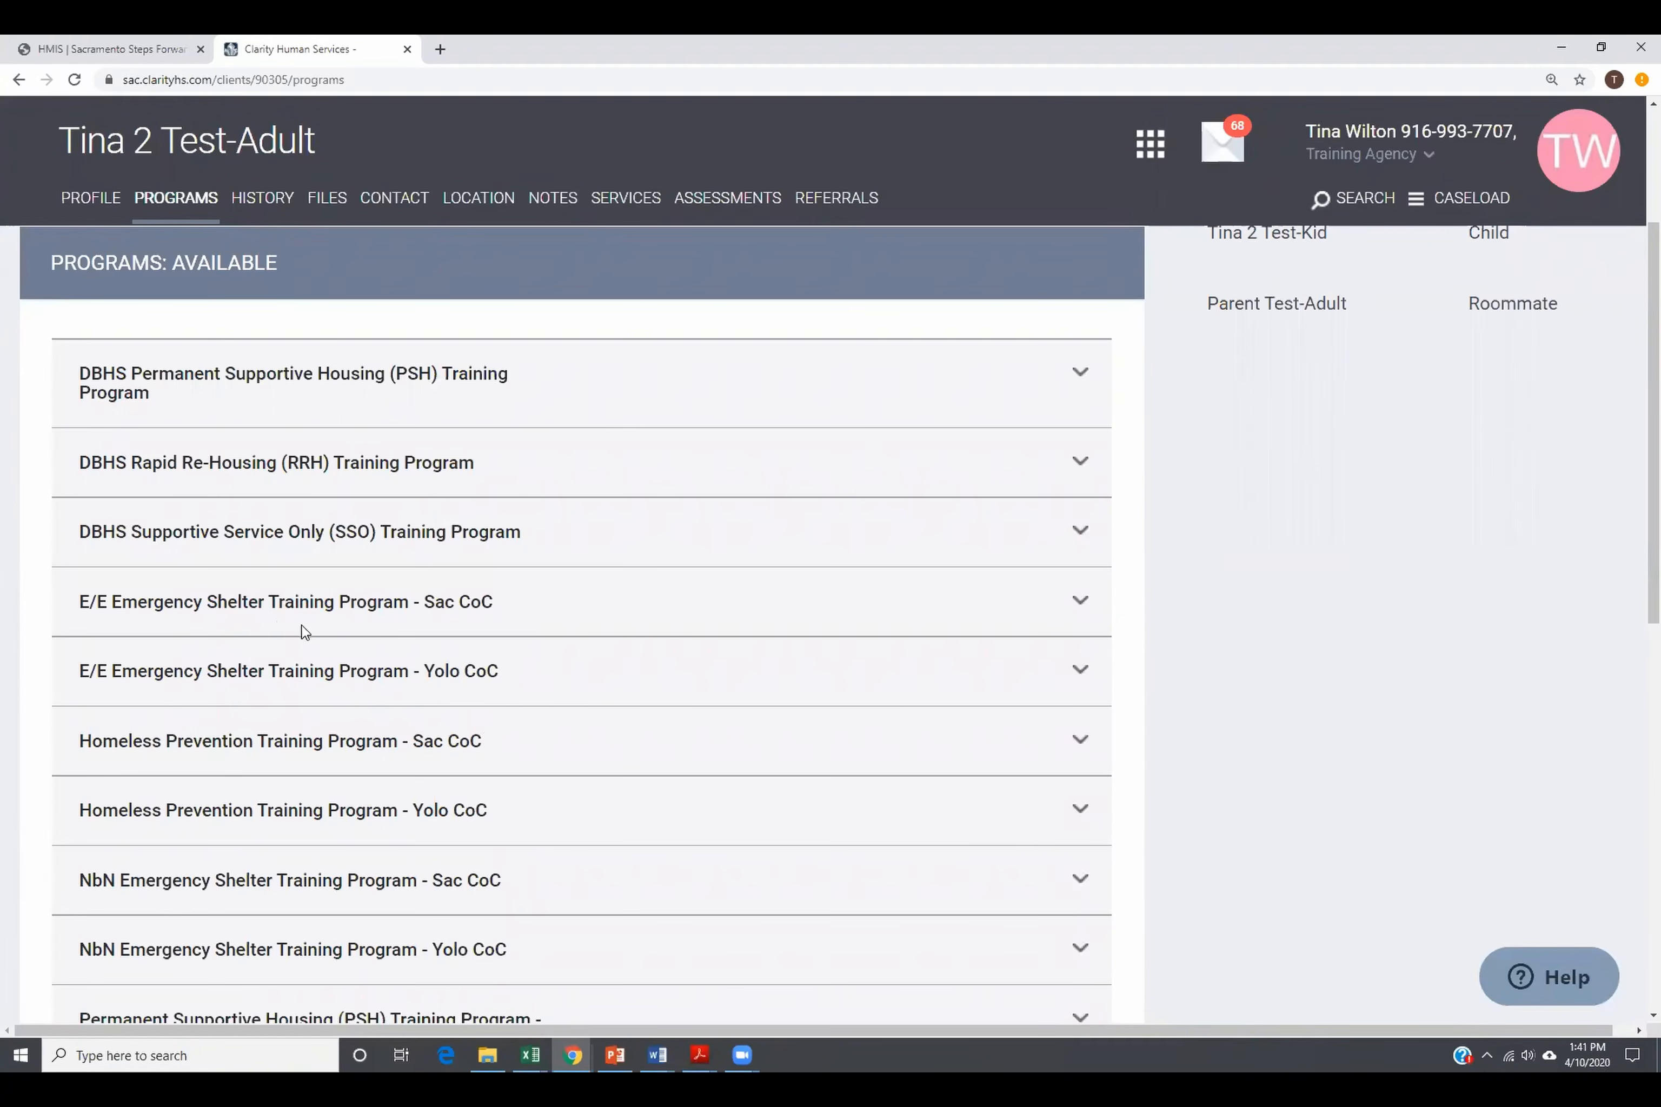
Step: Start enrolling the client in the E/E Emergency Shelter Training Program - Sac CoC, including the child as a group member
{"action": "left_click", "coordinate": [1080, 602]}
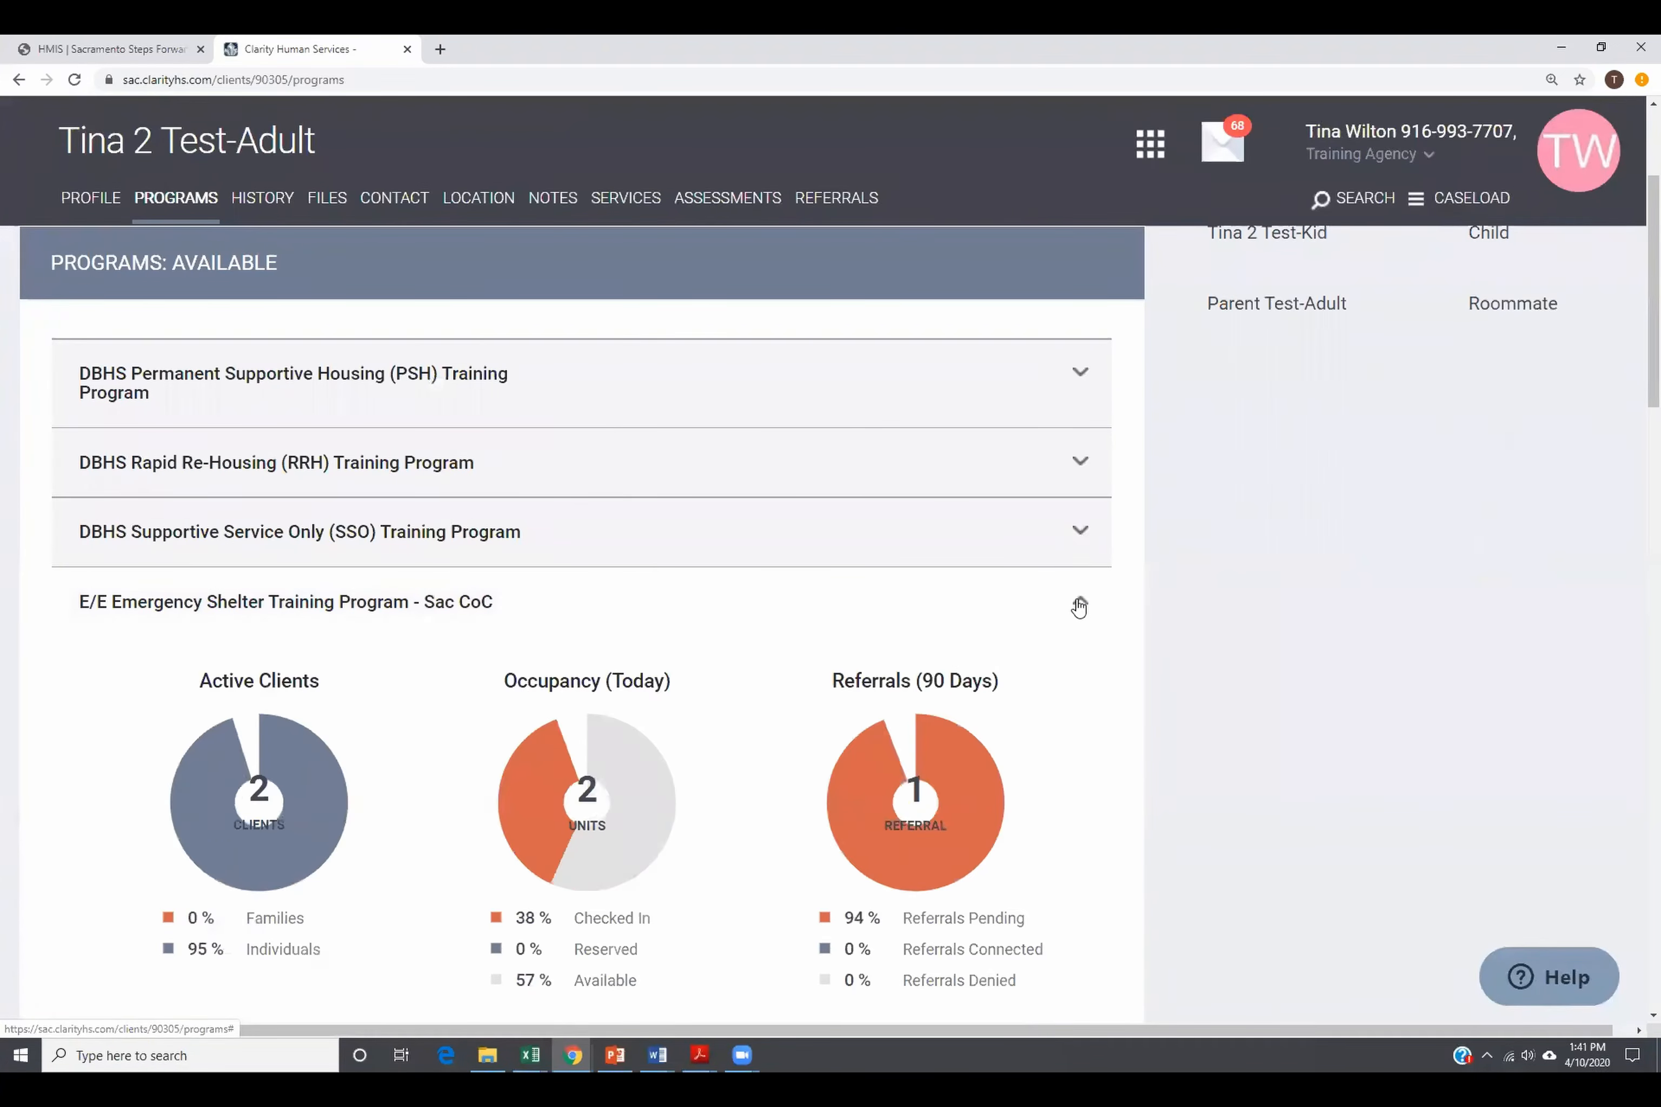
{"action": "scroll", "coordinate": [700, 582], "scroll_direction": "down", "scroll_amount": 1}
{"action": "scroll", "coordinate": [700, 583], "scroll_direction": "down", "scroll_amount": 10}
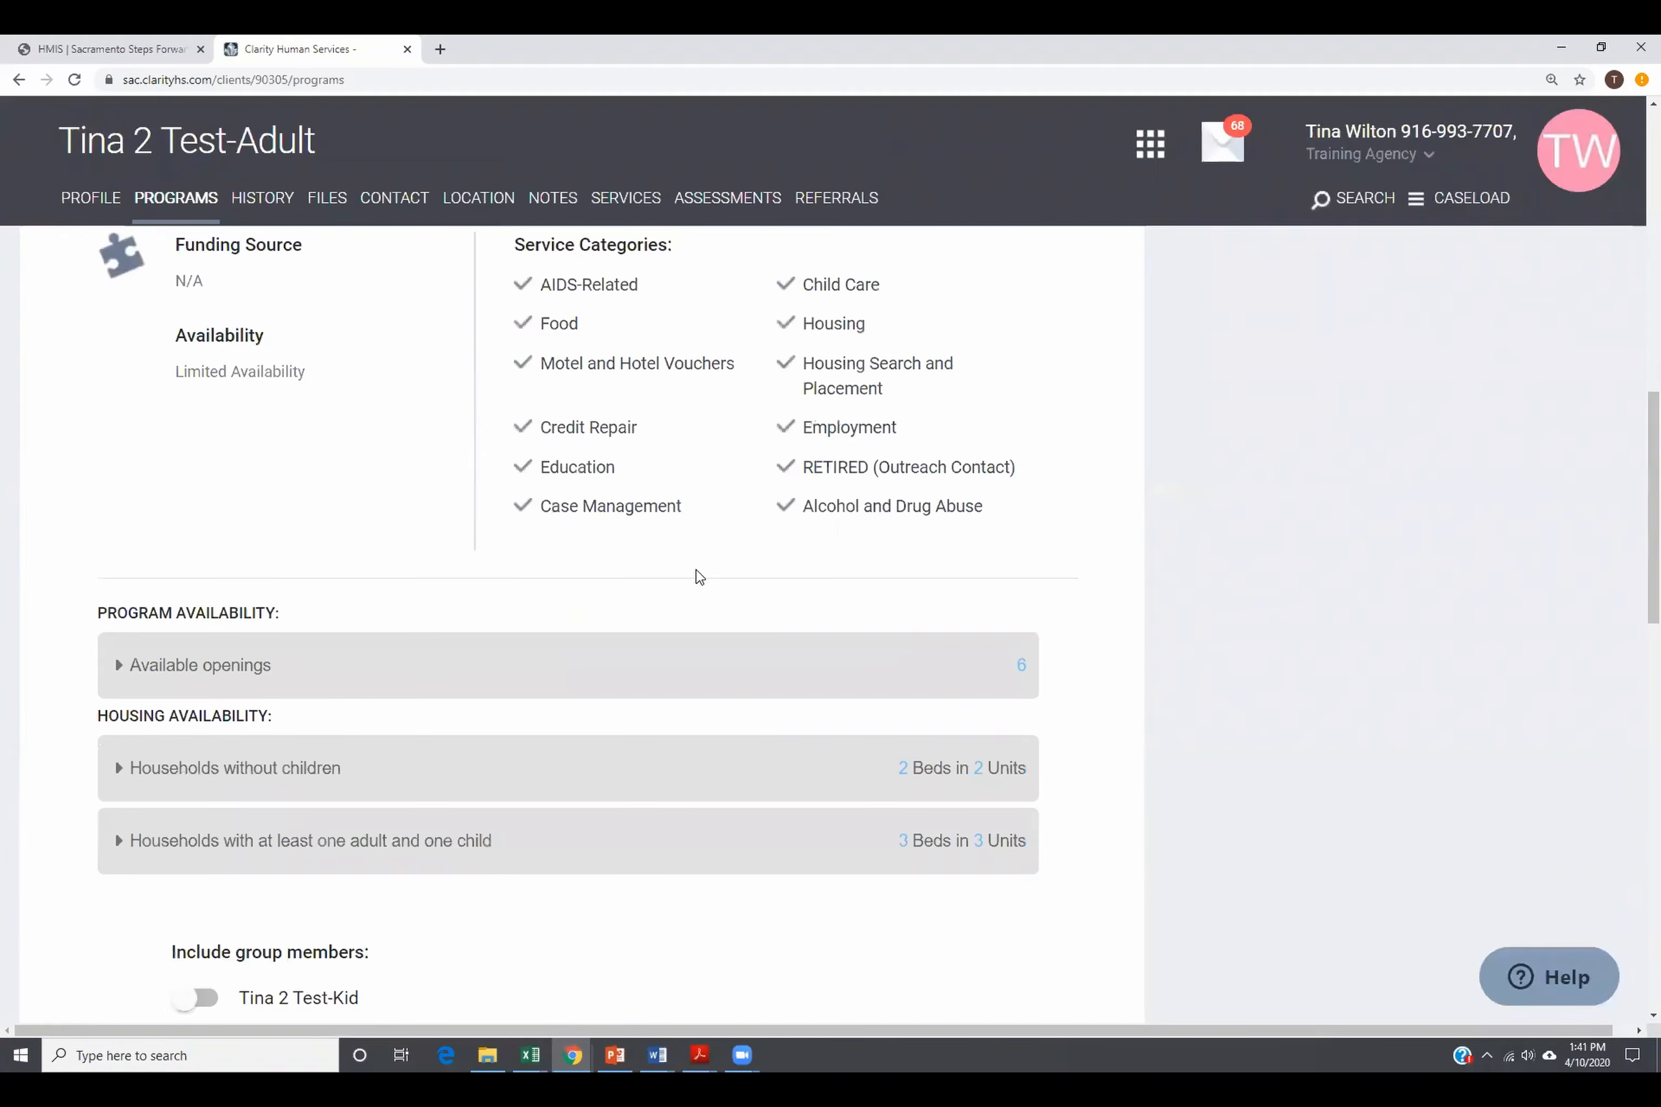
{"action": "scroll", "coordinate": [697, 578], "scroll_direction": "down", "scroll_amount": 2}
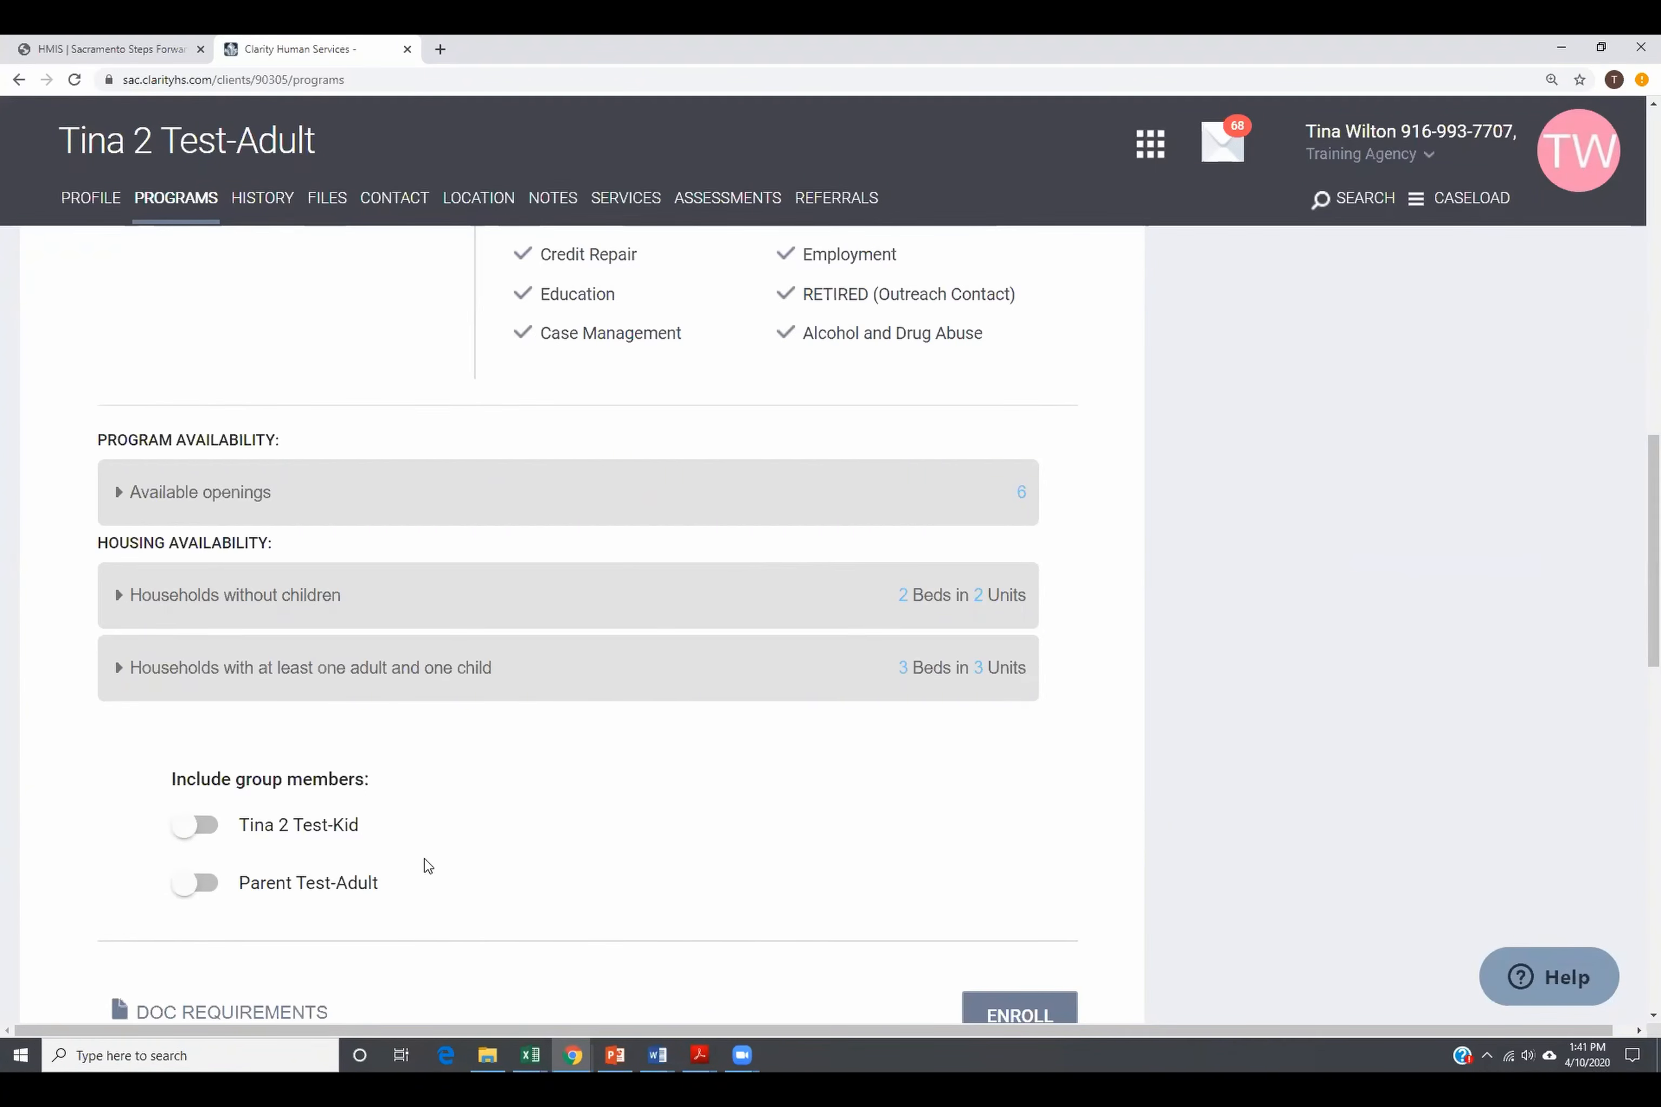
{"action": "scroll", "coordinate": [382, 797], "scroll_direction": "down", "scroll_amount": 1}
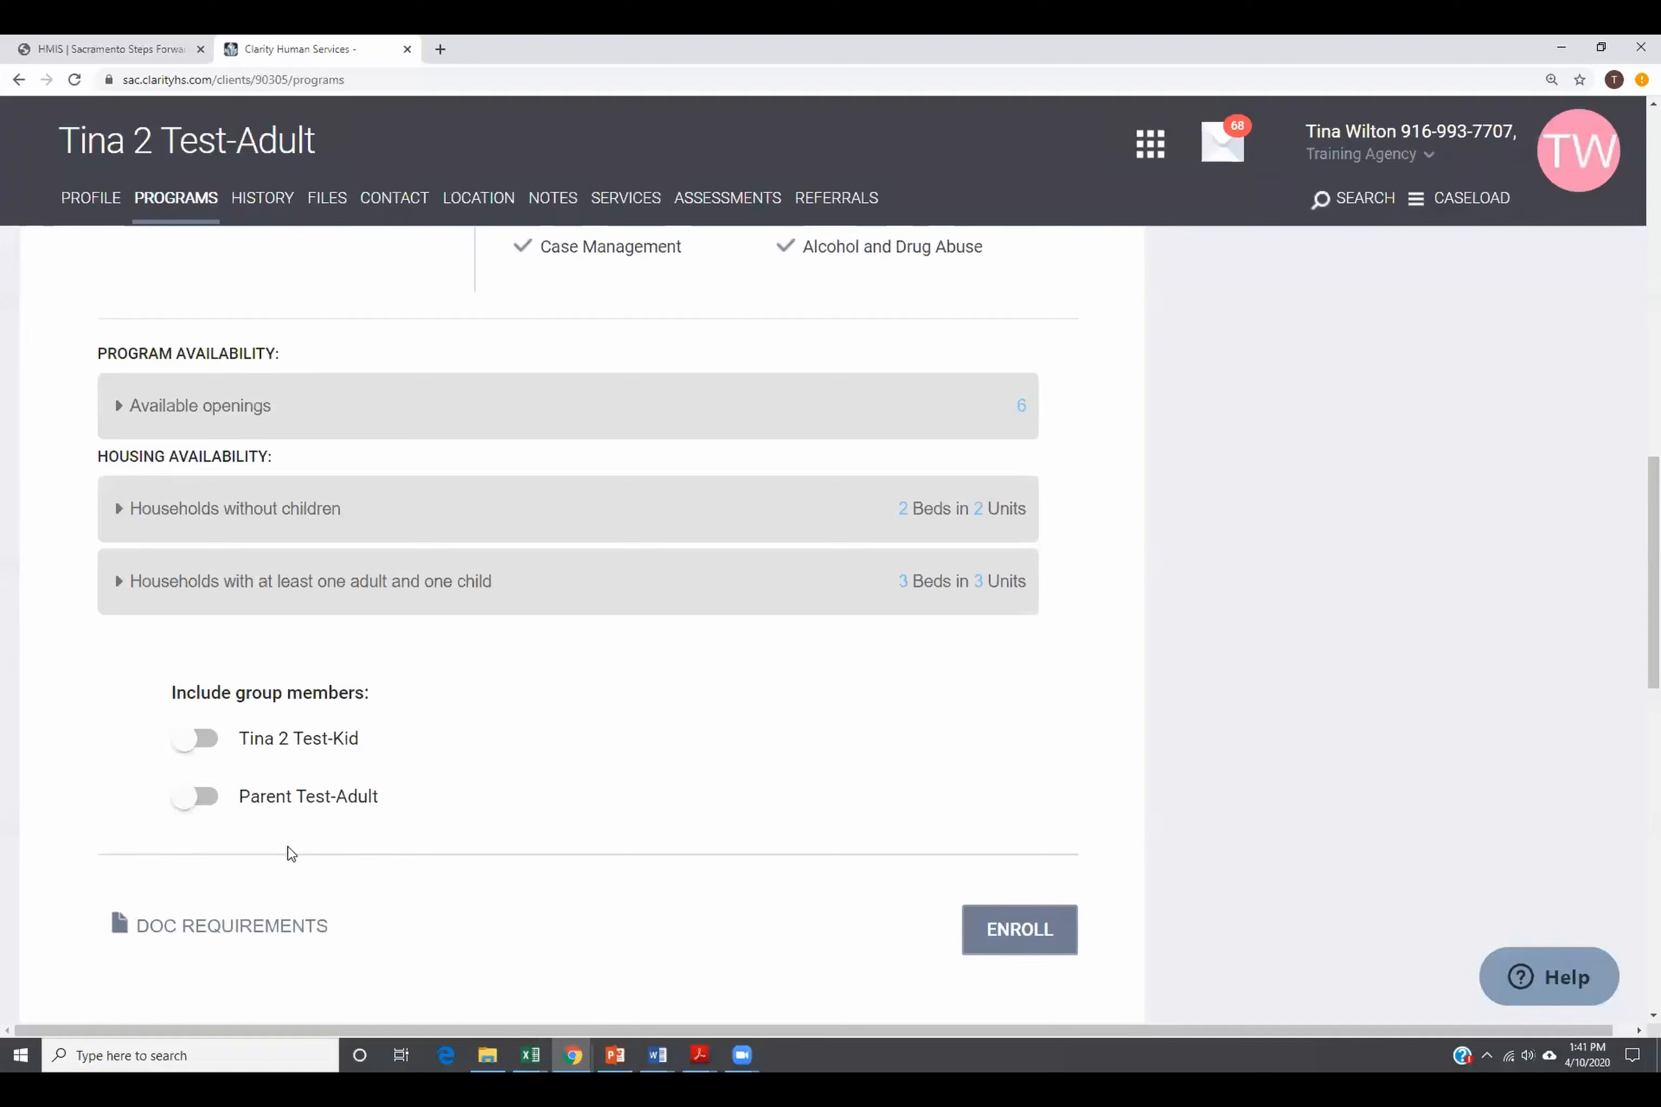
{"action": "left_click", "coordinate": [202, 746]}
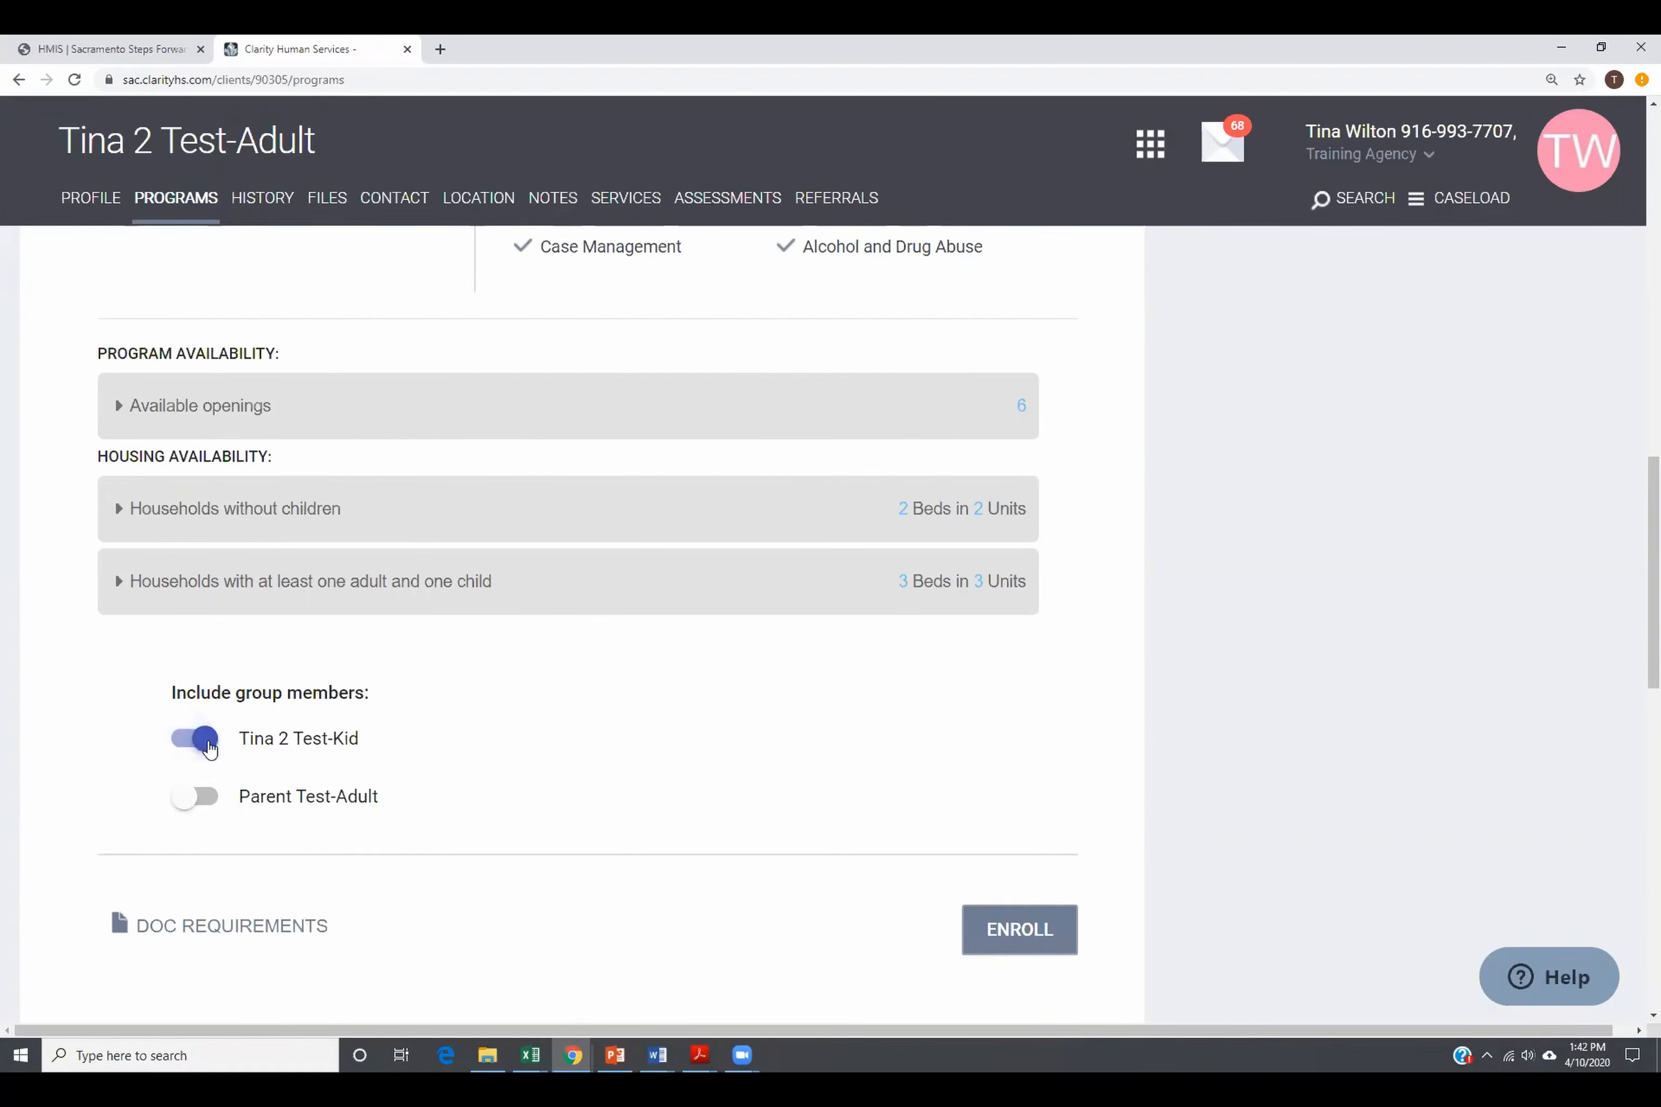
{"action": "scroll", "coordinate": [990, 798], "scroll_direction": "down", "scroll_amount": 2}
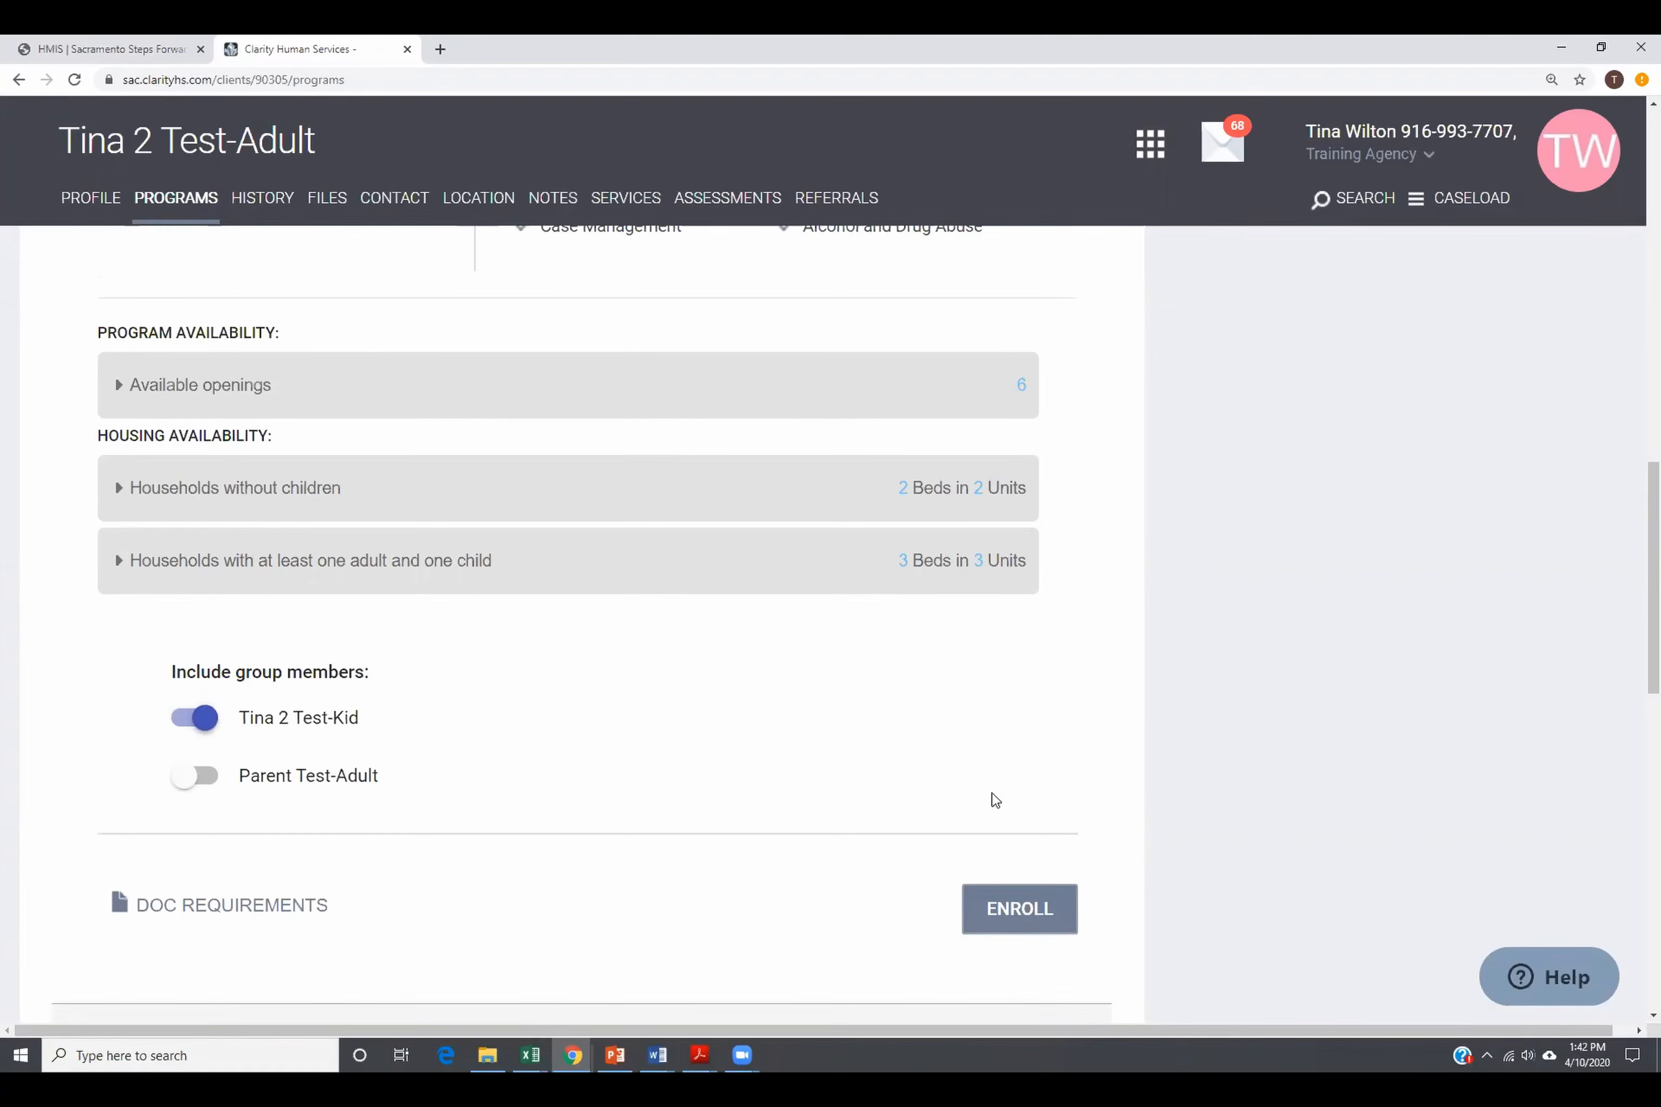
{"action": "left_click", "coordinate": [1025, 765]}
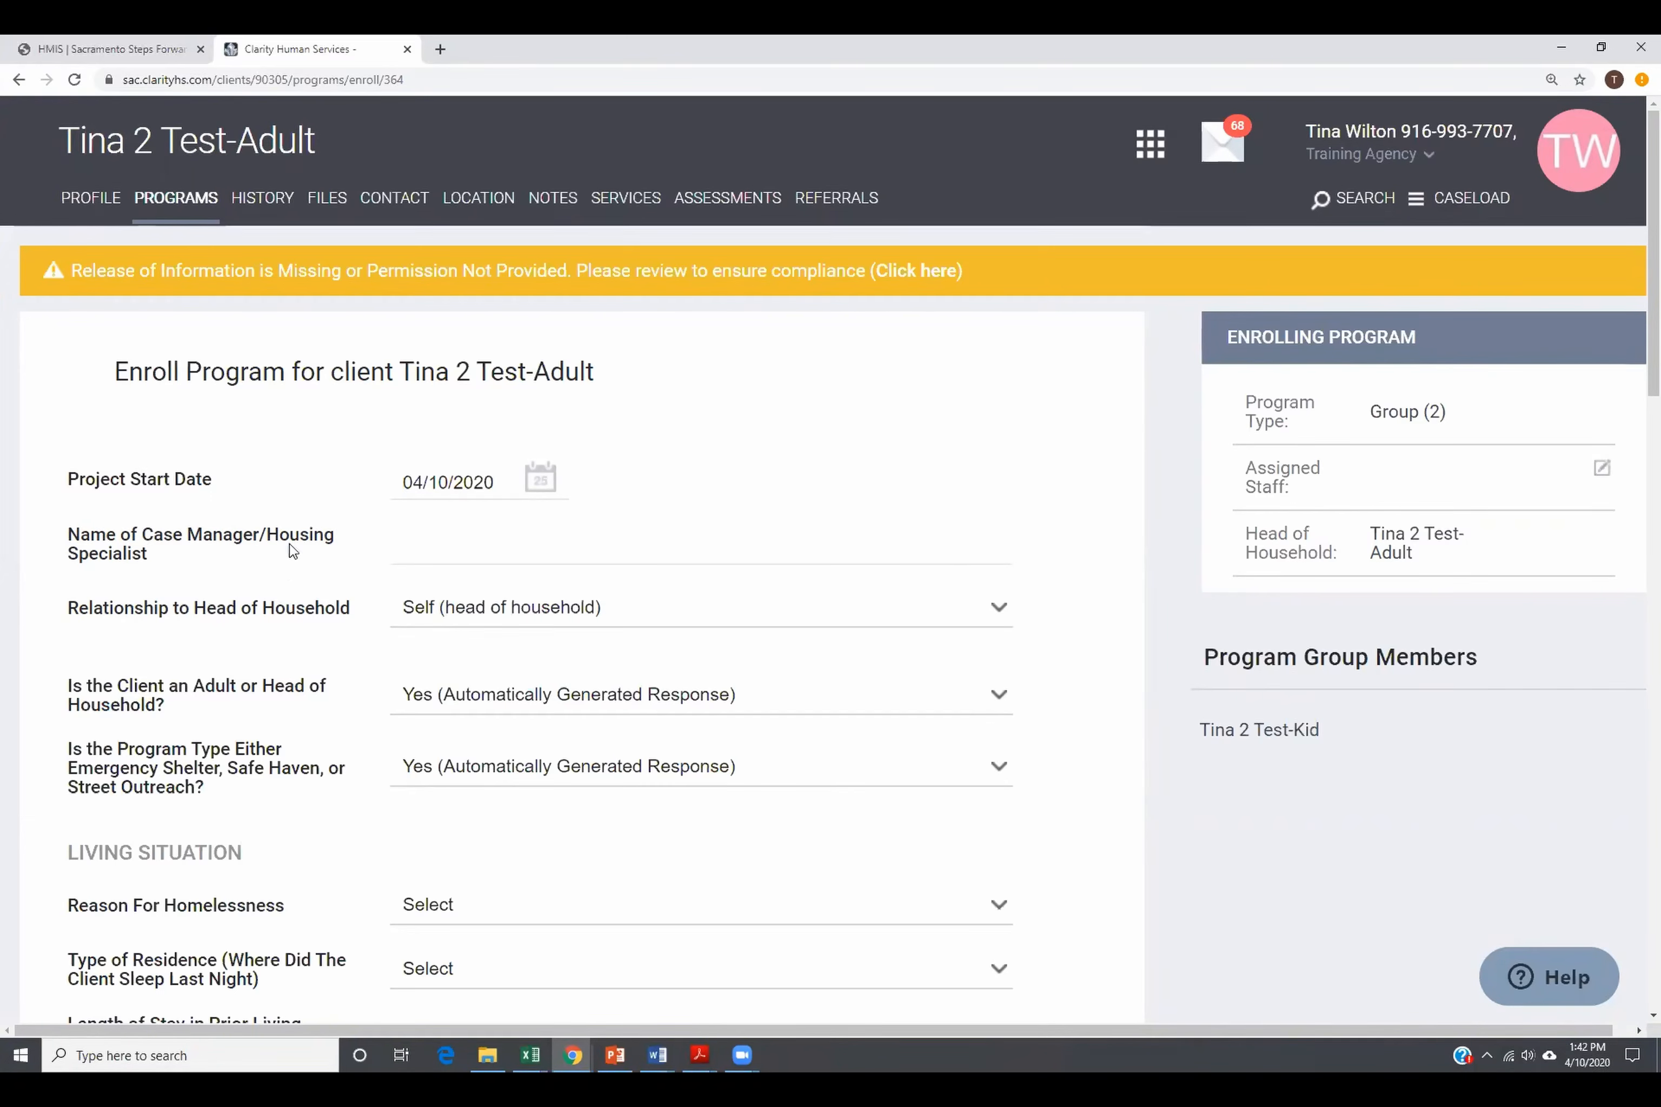
Step: Fill in the case manager's full name for Name of Case Manager/Housing Specialist on the enrollment form
{"action": "left_click", "coordinate": [503, 548]}
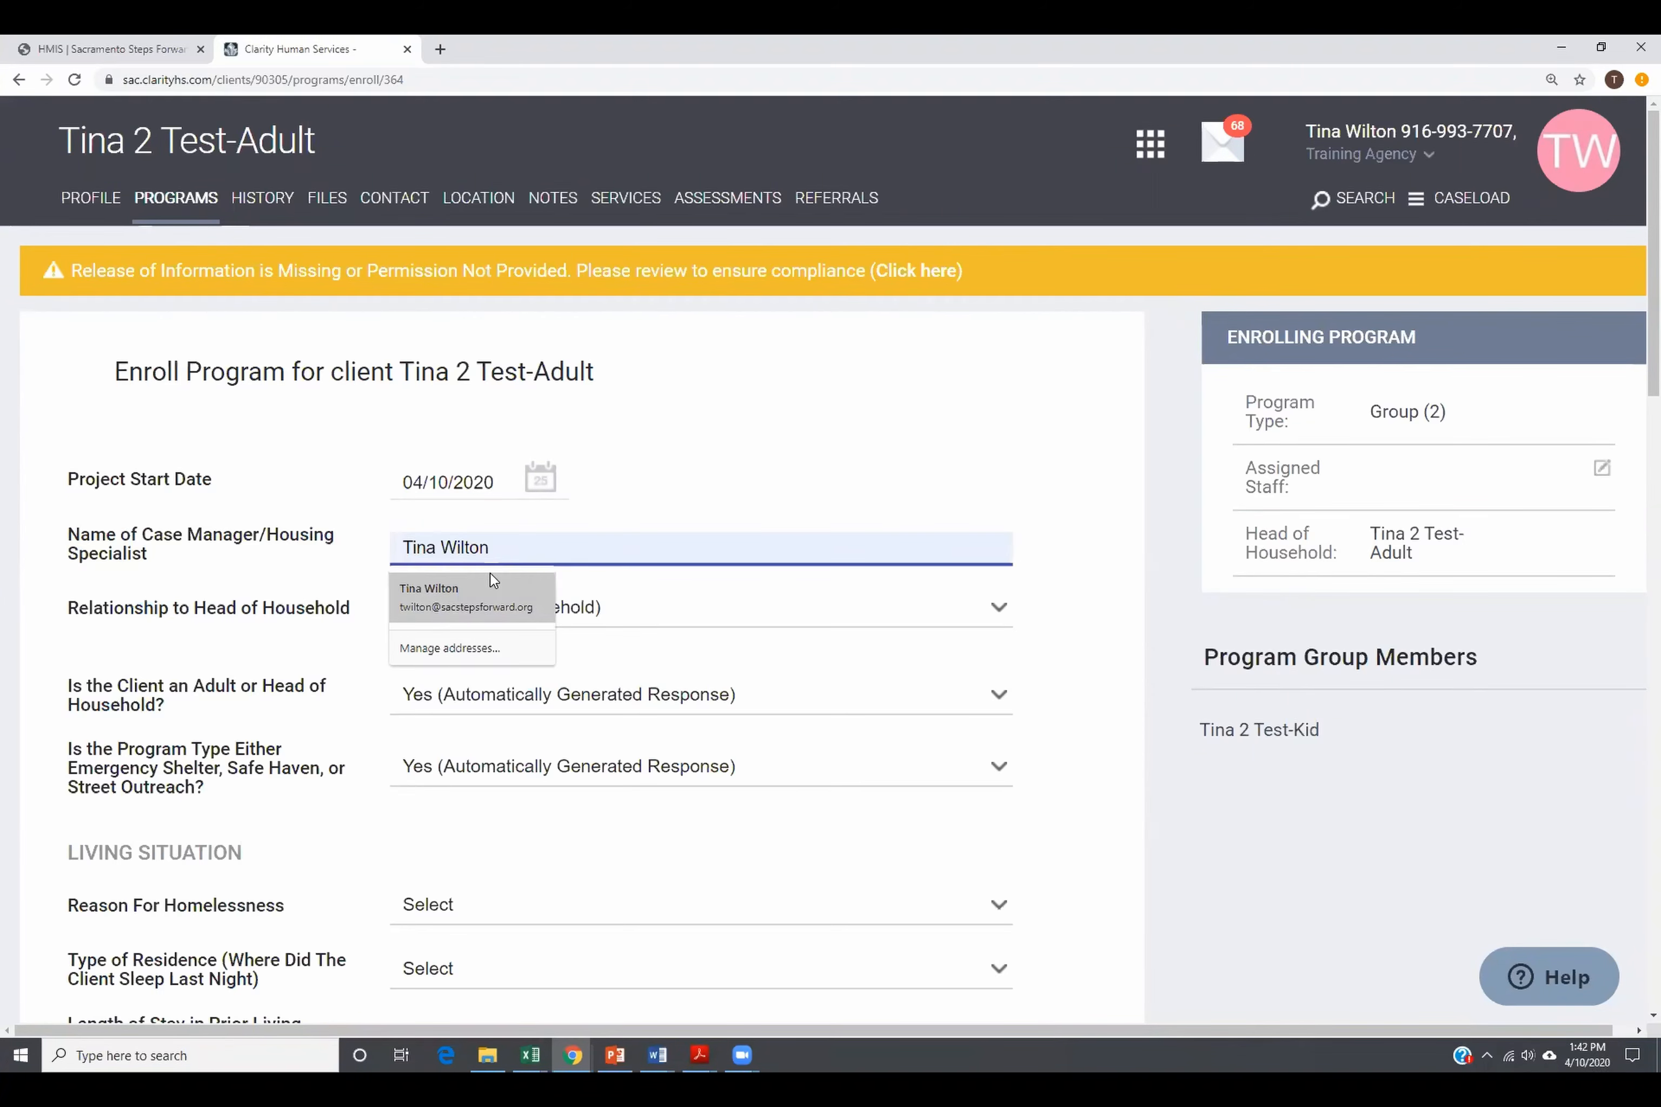
{"action": "left_click", "coordinate": [490, 587]}
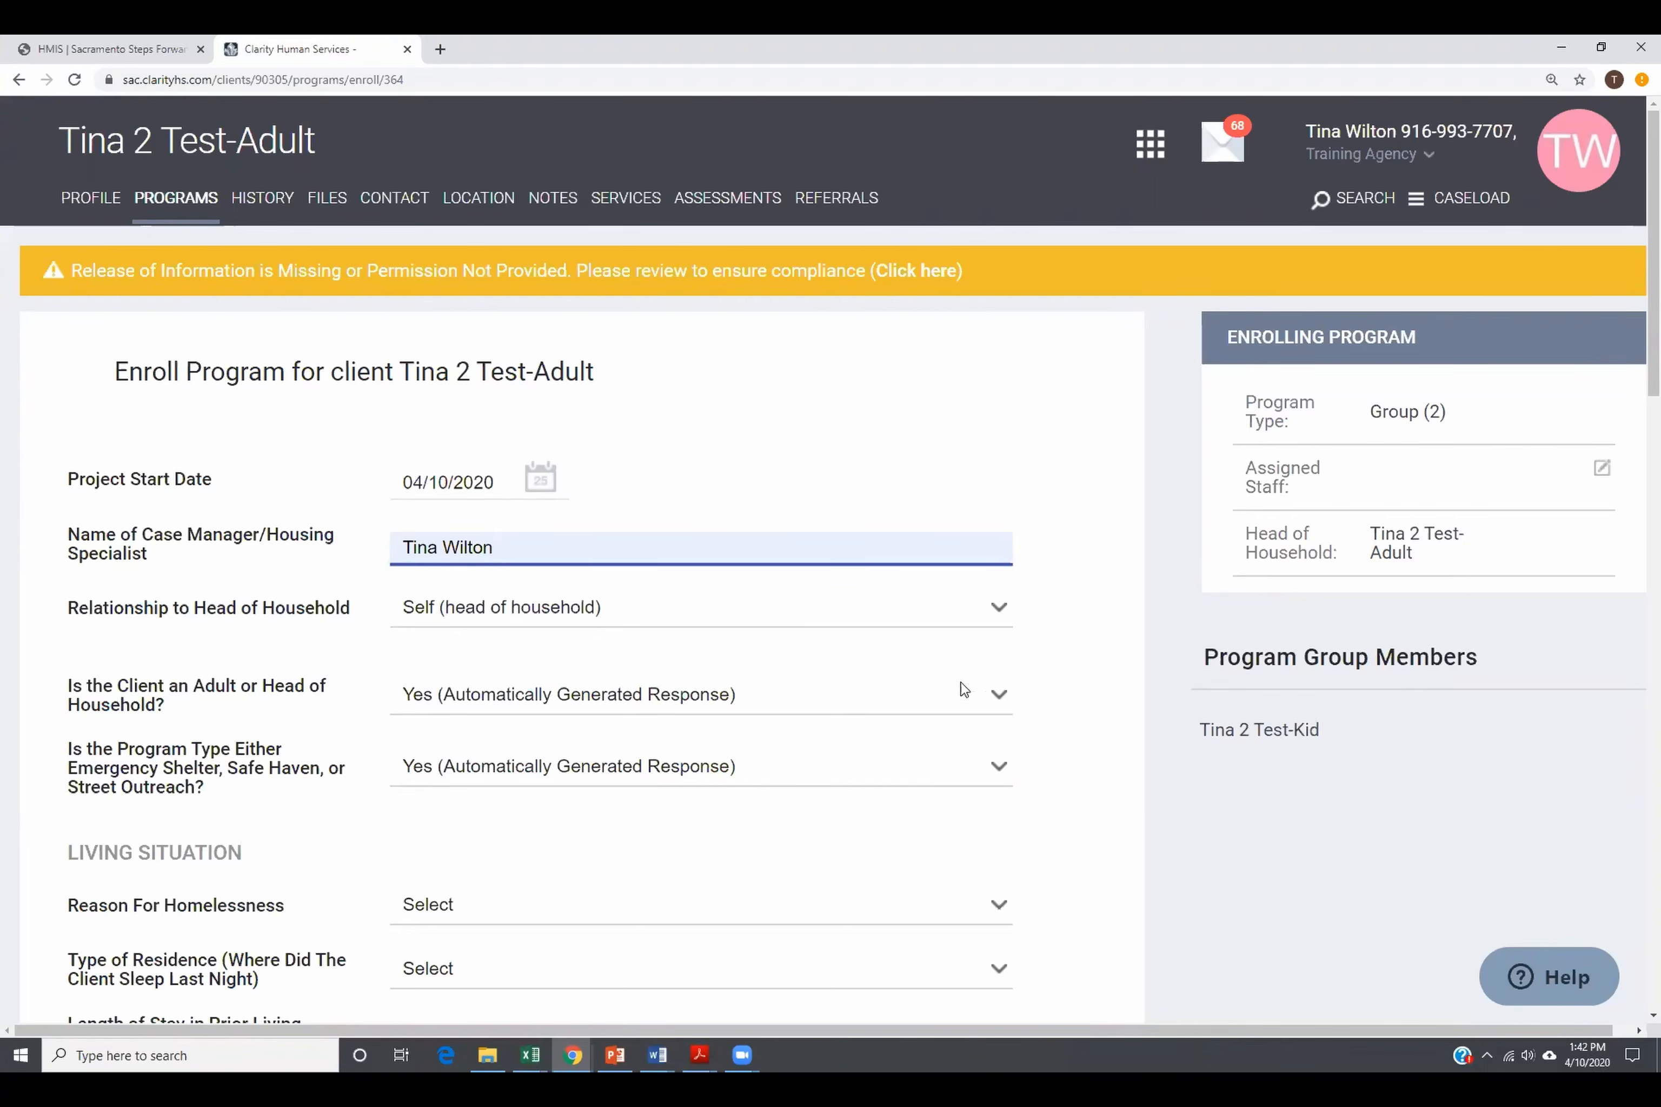
{"action": "left_click", "coordinate": [923, 704]}
{"action": "left_click", "coordinate": [923, 703]}
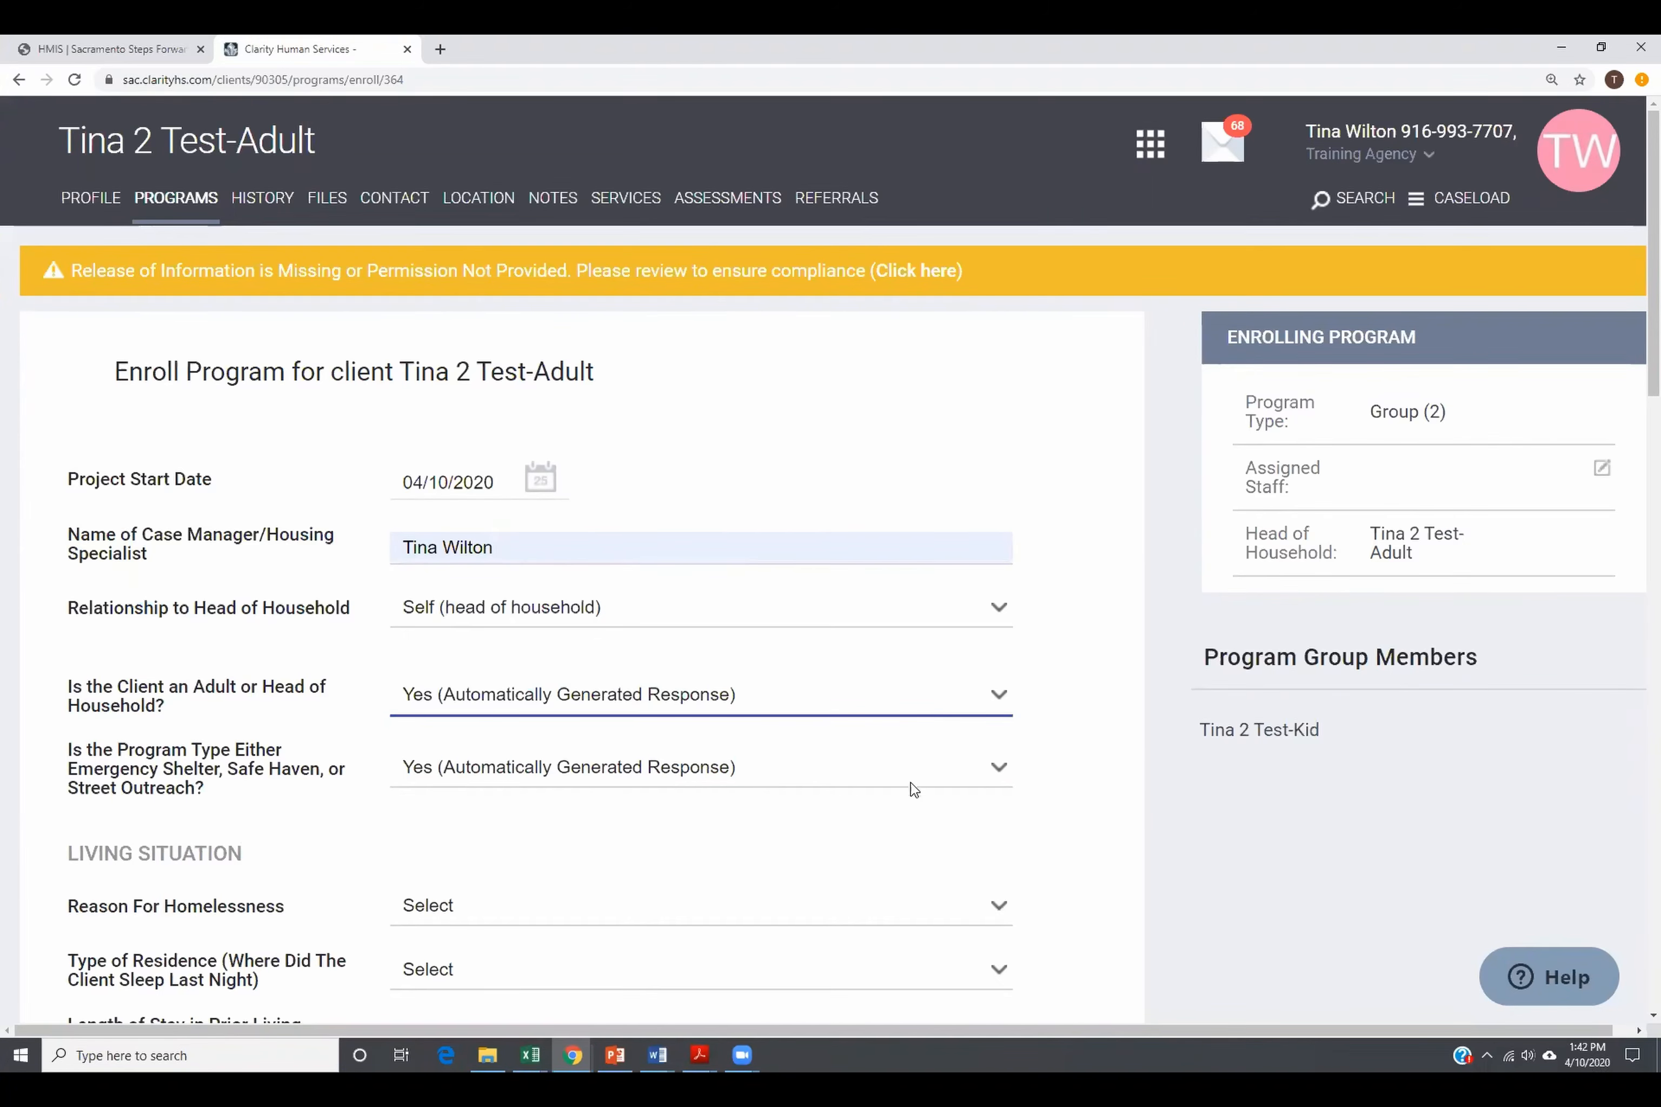
Step: Set Reason For Homelessness to Loss of Public Assistance/Aid in the Living Situation section
{"action": "scroll", "coordinate": [911, 786], "scroll_direction": "down", "scroll_amount": 3}
{"action": "mouse_move", "coordinate": [209, 709]}
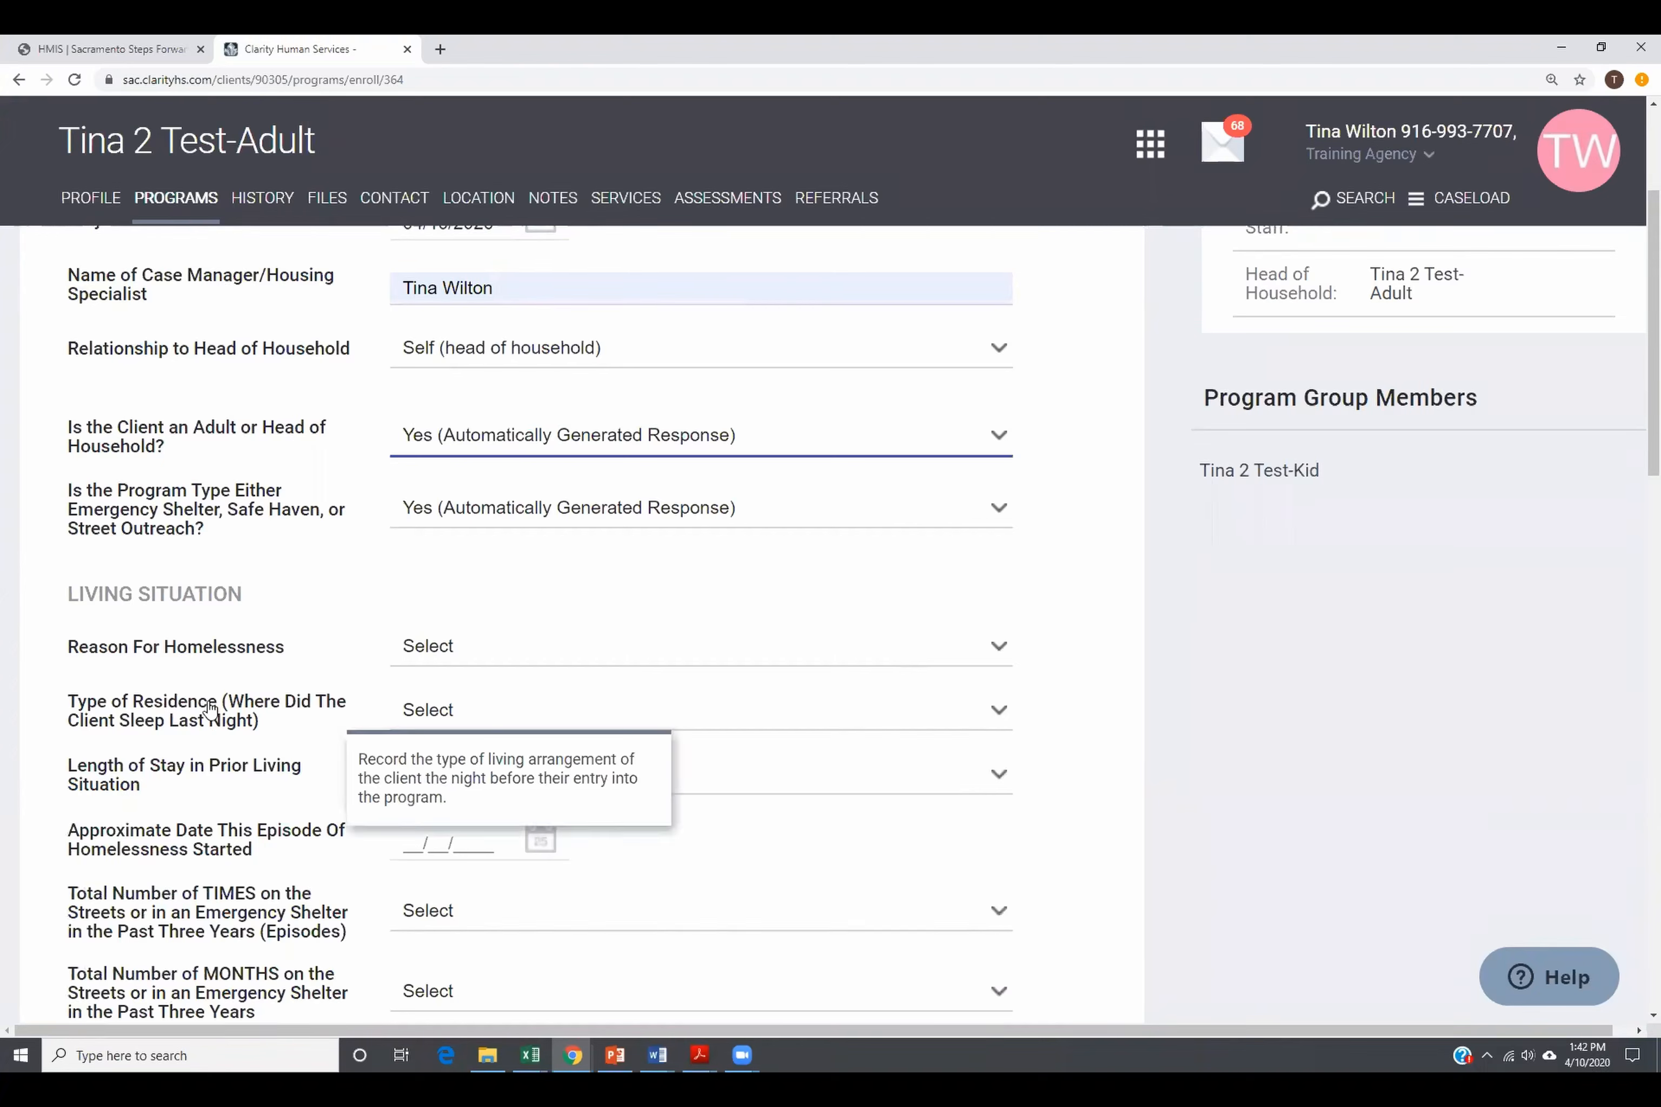
{"action": "left_click", "coordinate": [511, 638]}
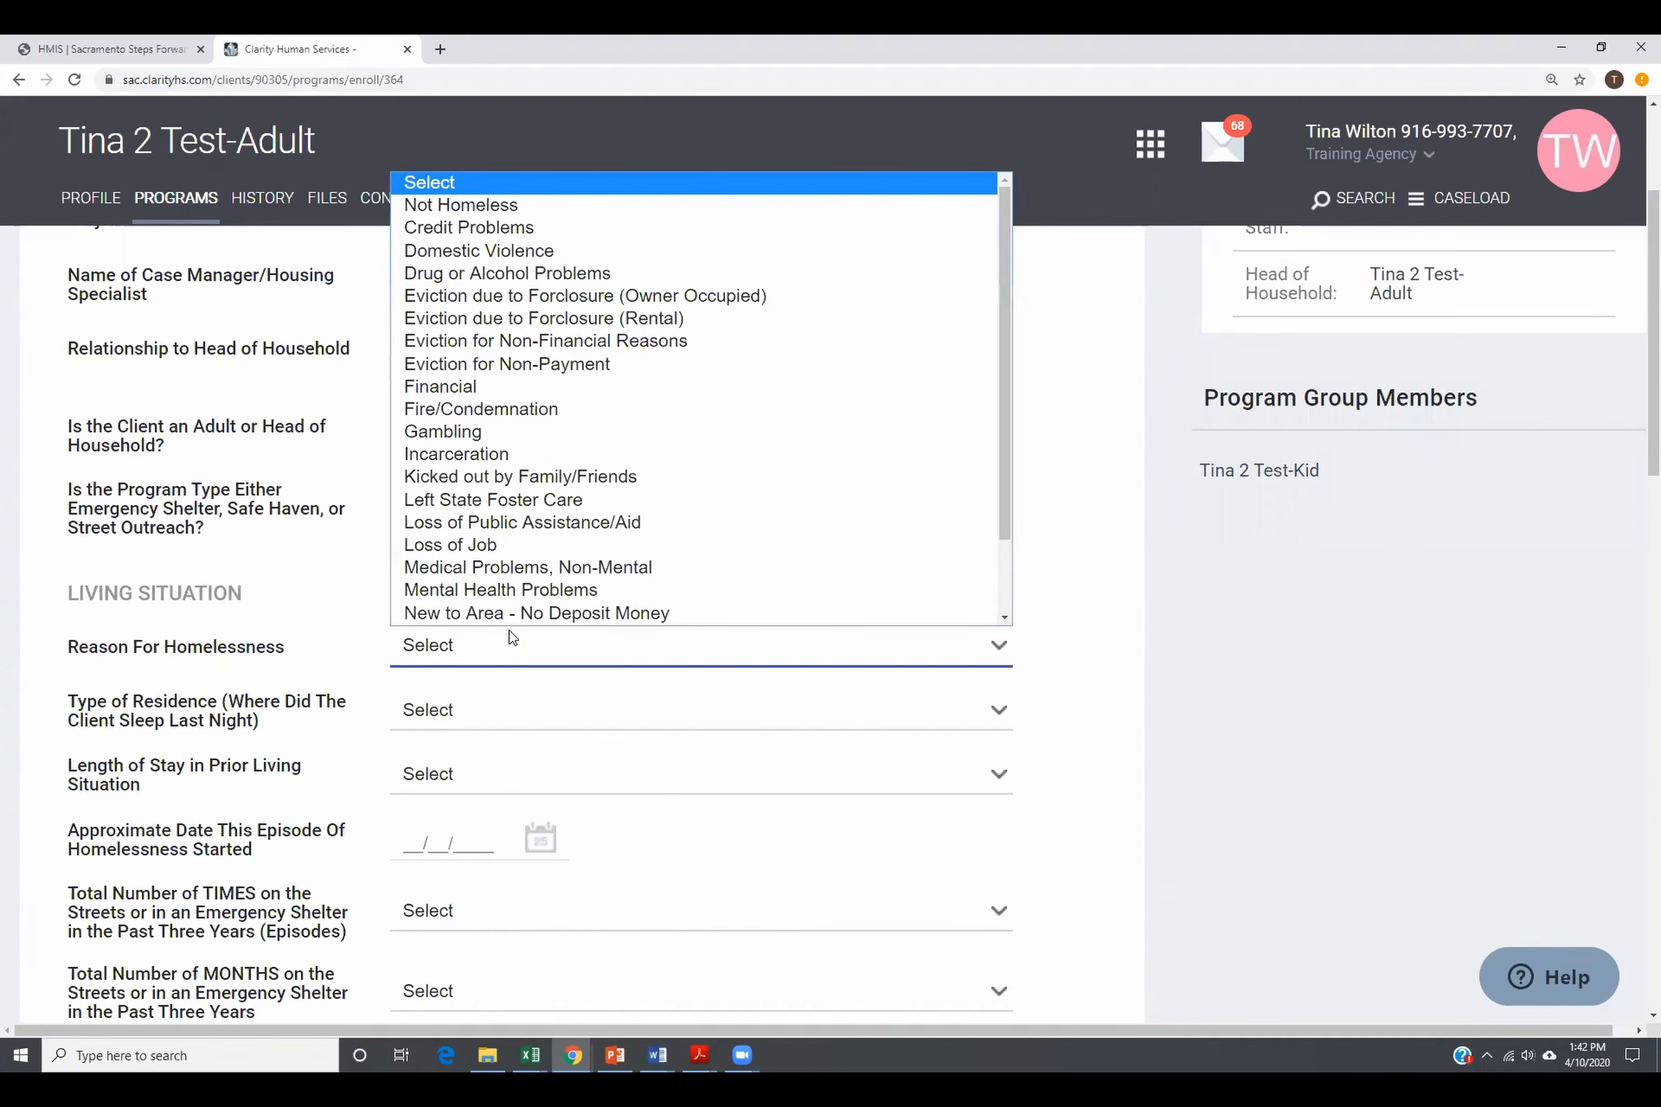
{"action": "left_click", "coordinate": [516, 529]}
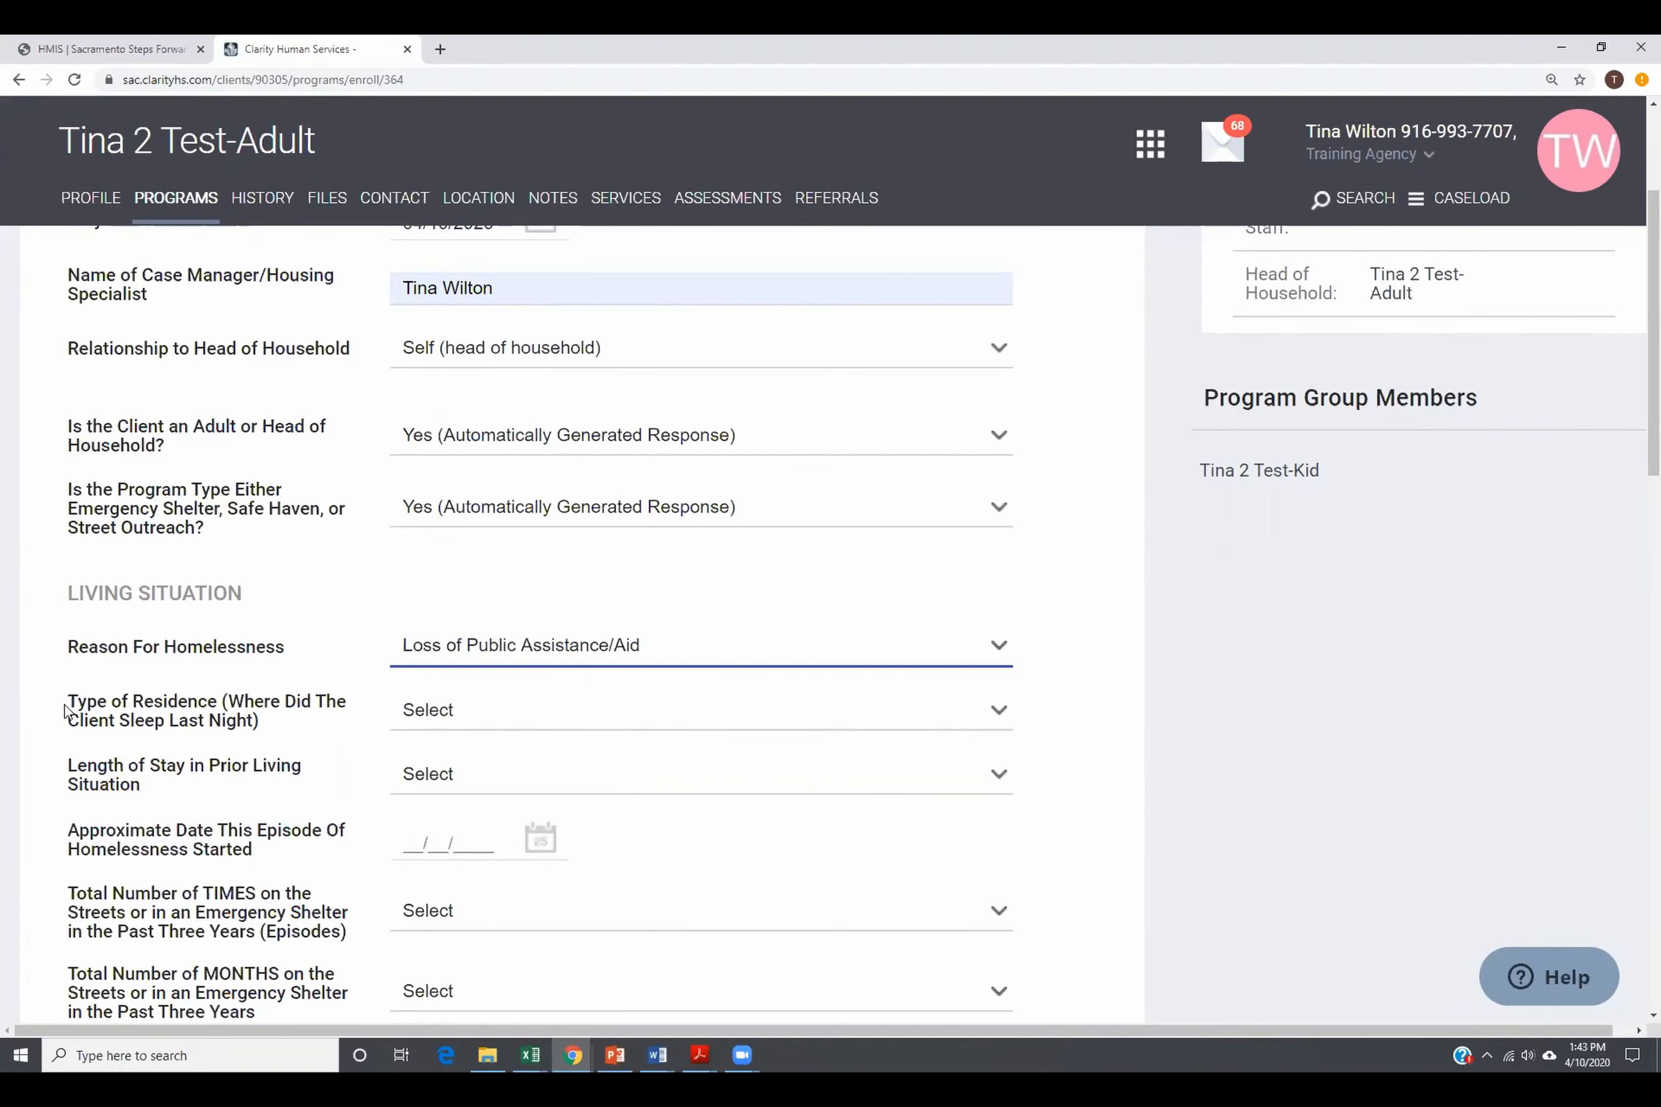
Step: Set Type of Residence to Place not meant for habitation and review the other residence choices
{"action": "mouse_move", "coordinate": [240, 727]}
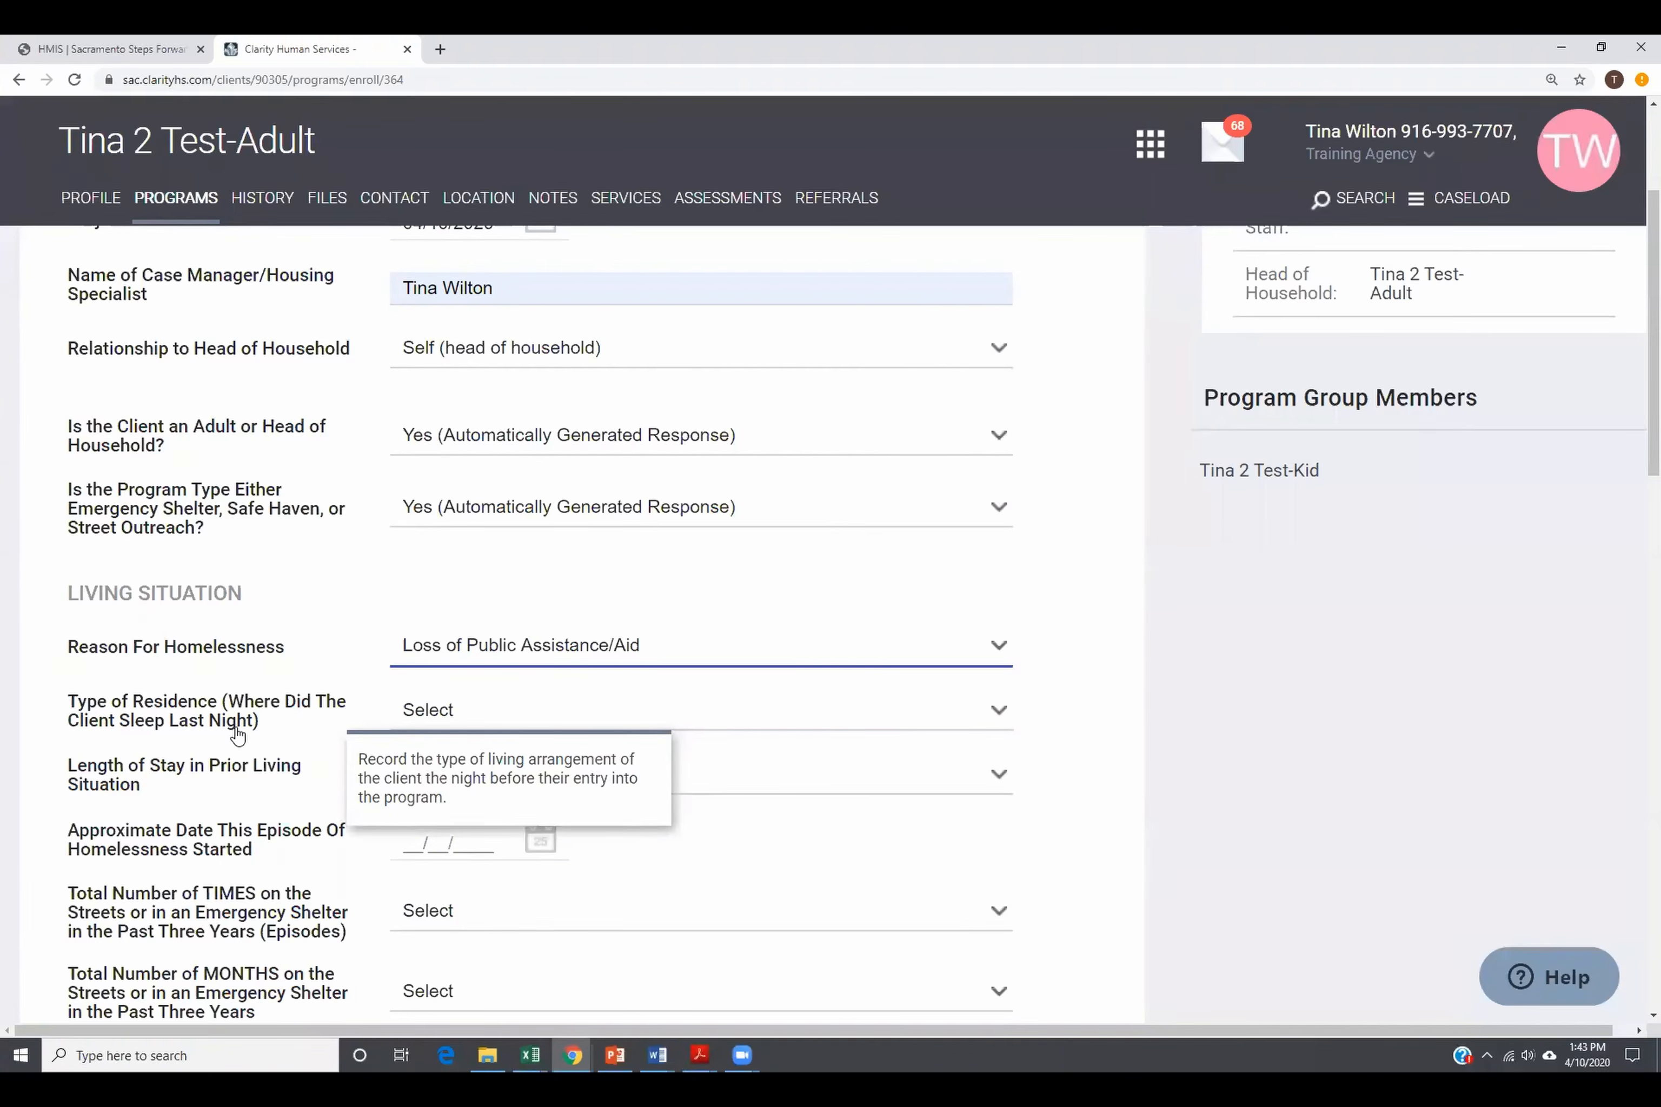
{"action": "left_click", "coordinate": [508, 722]}
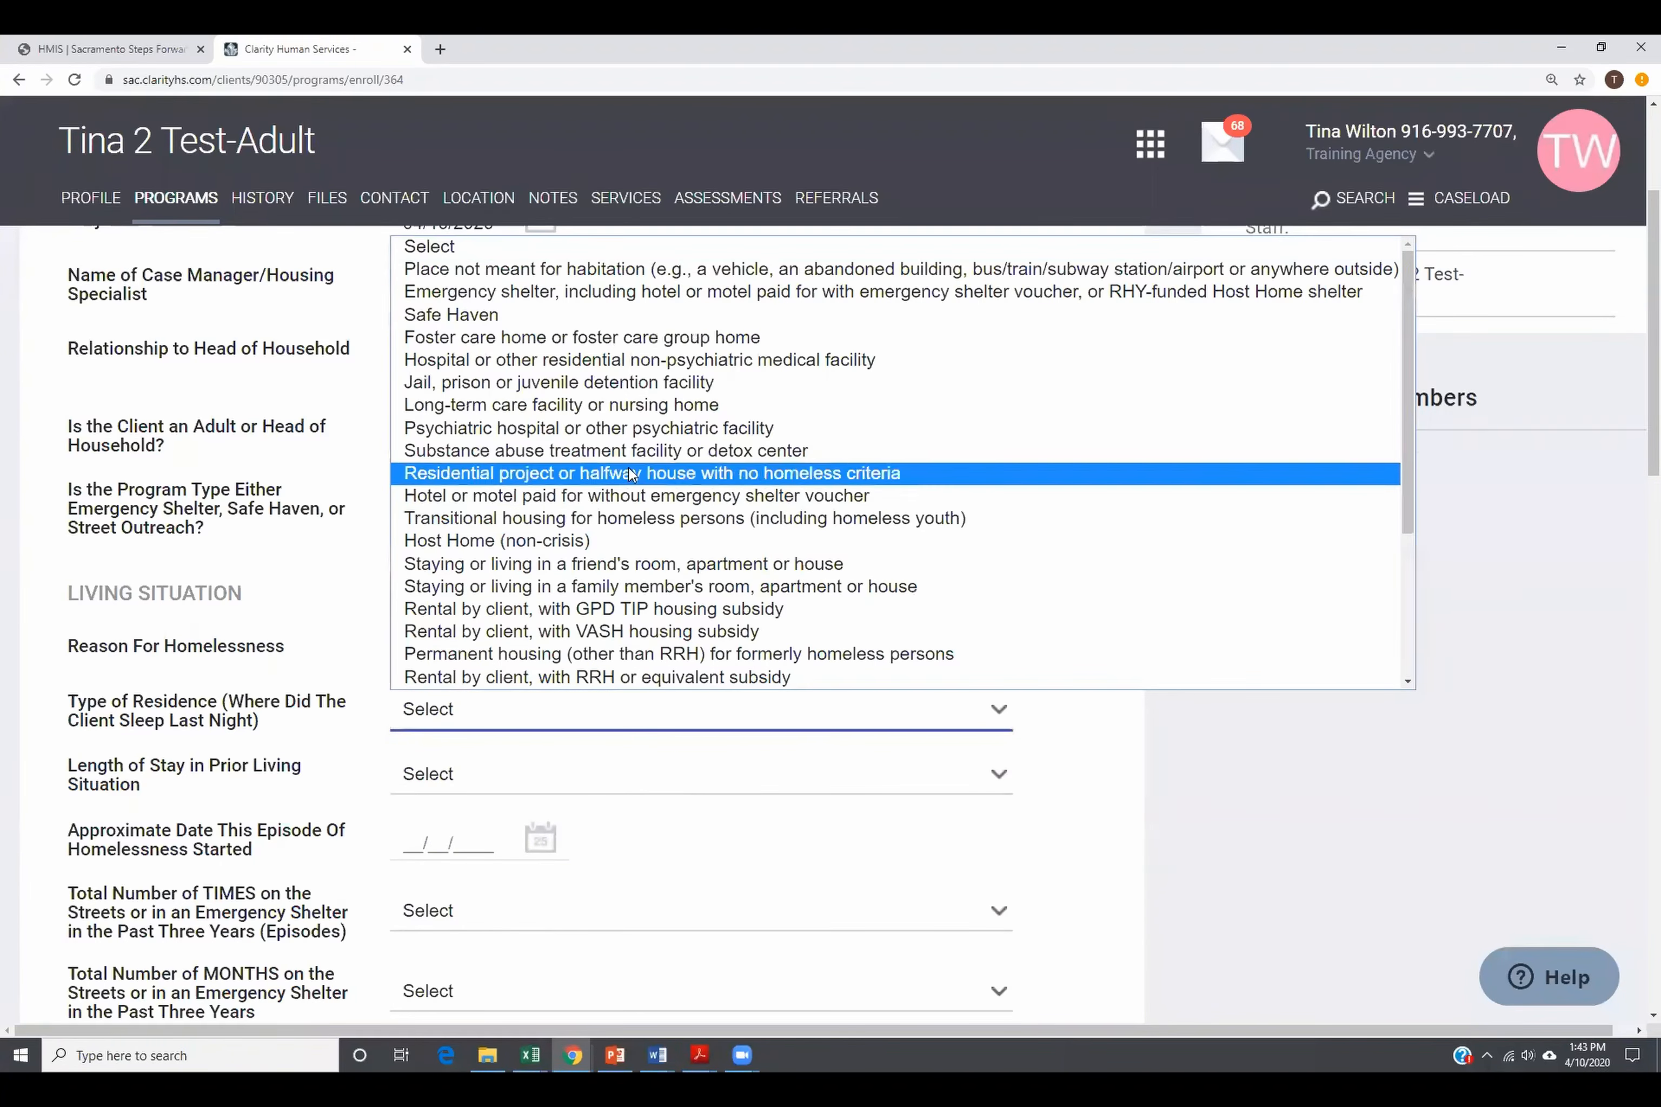
{"action": "left_click", "coordinate": [685, 271]}
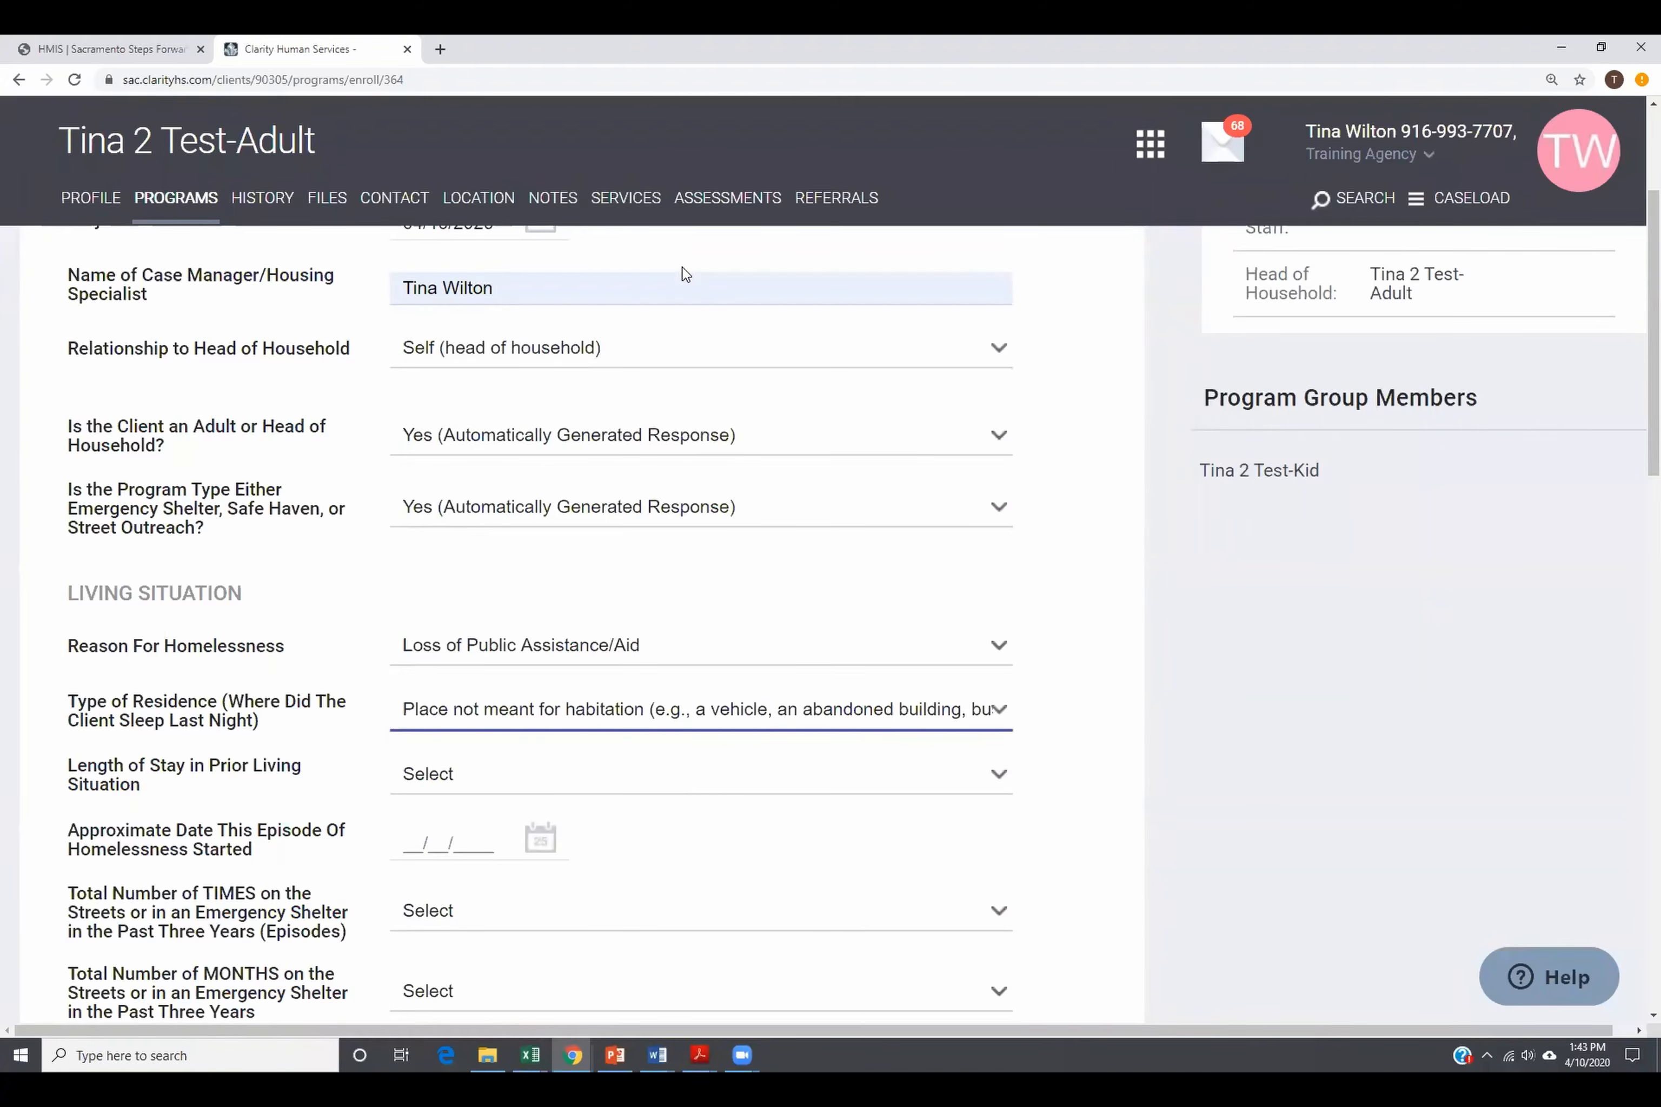
{"action": "left_click", "coordinate": [1003, 711]}
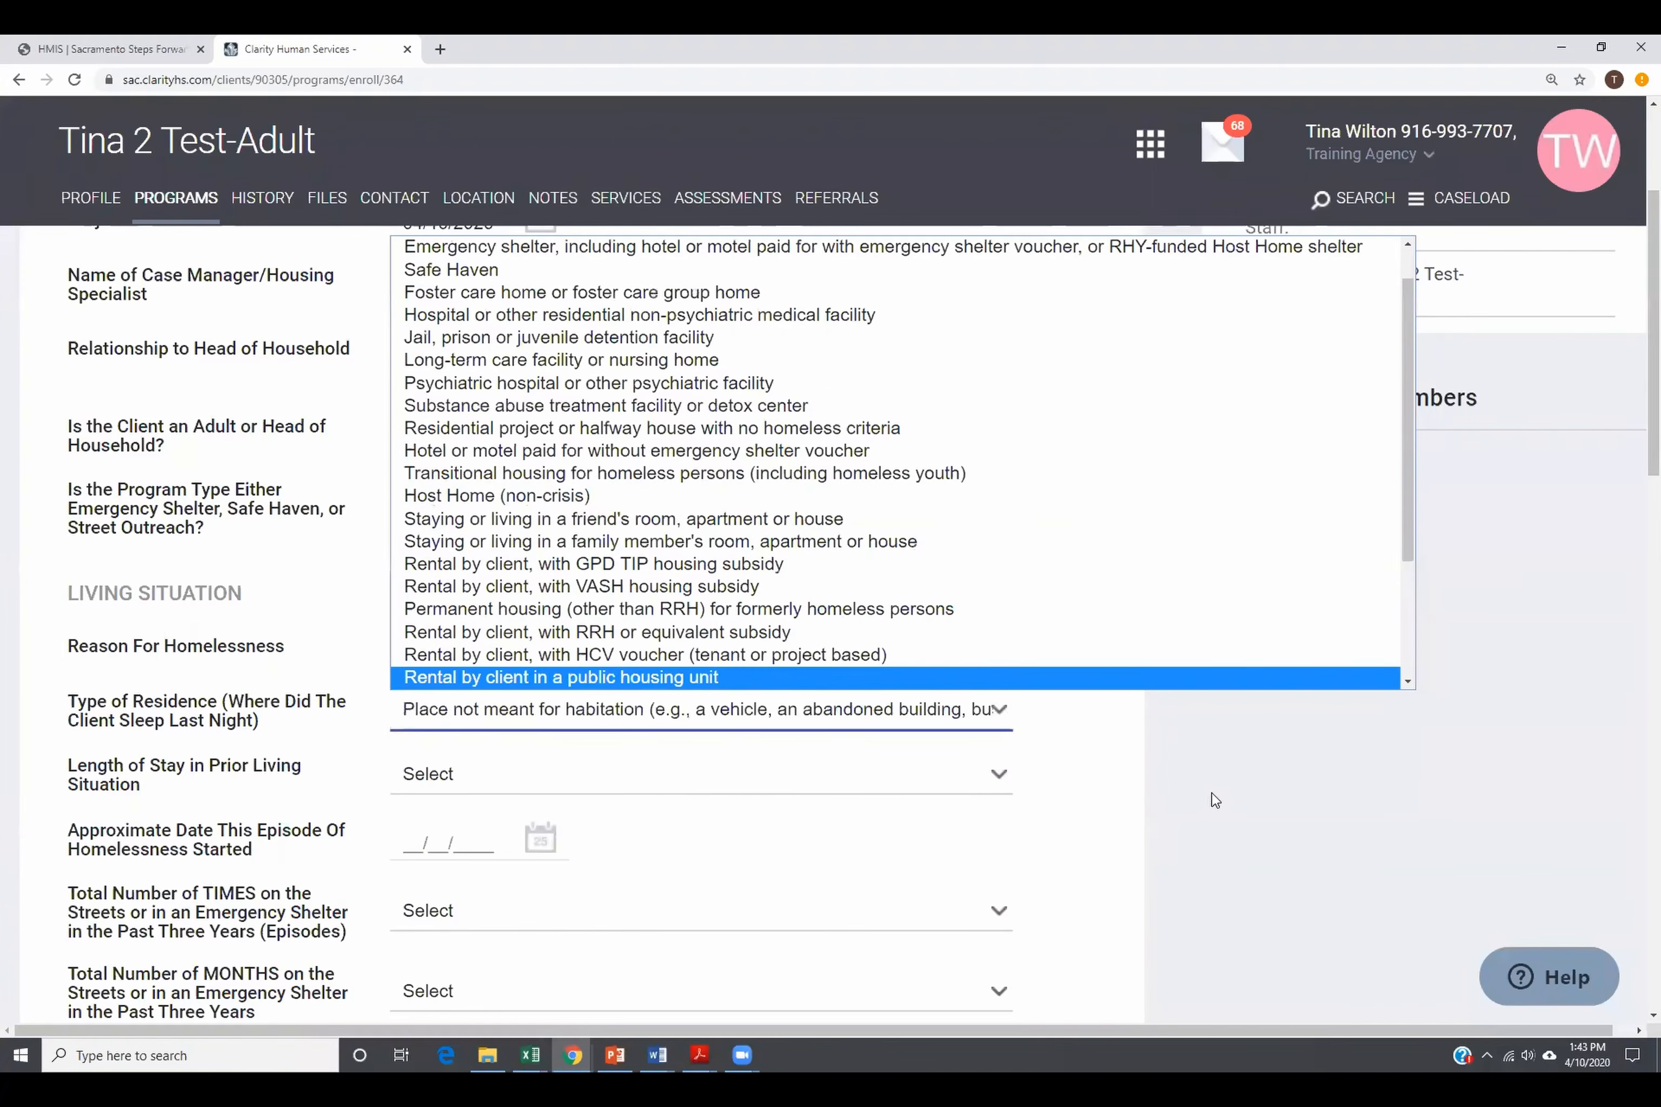
{"action": "left_click", "coordinate": [1185, 782]}
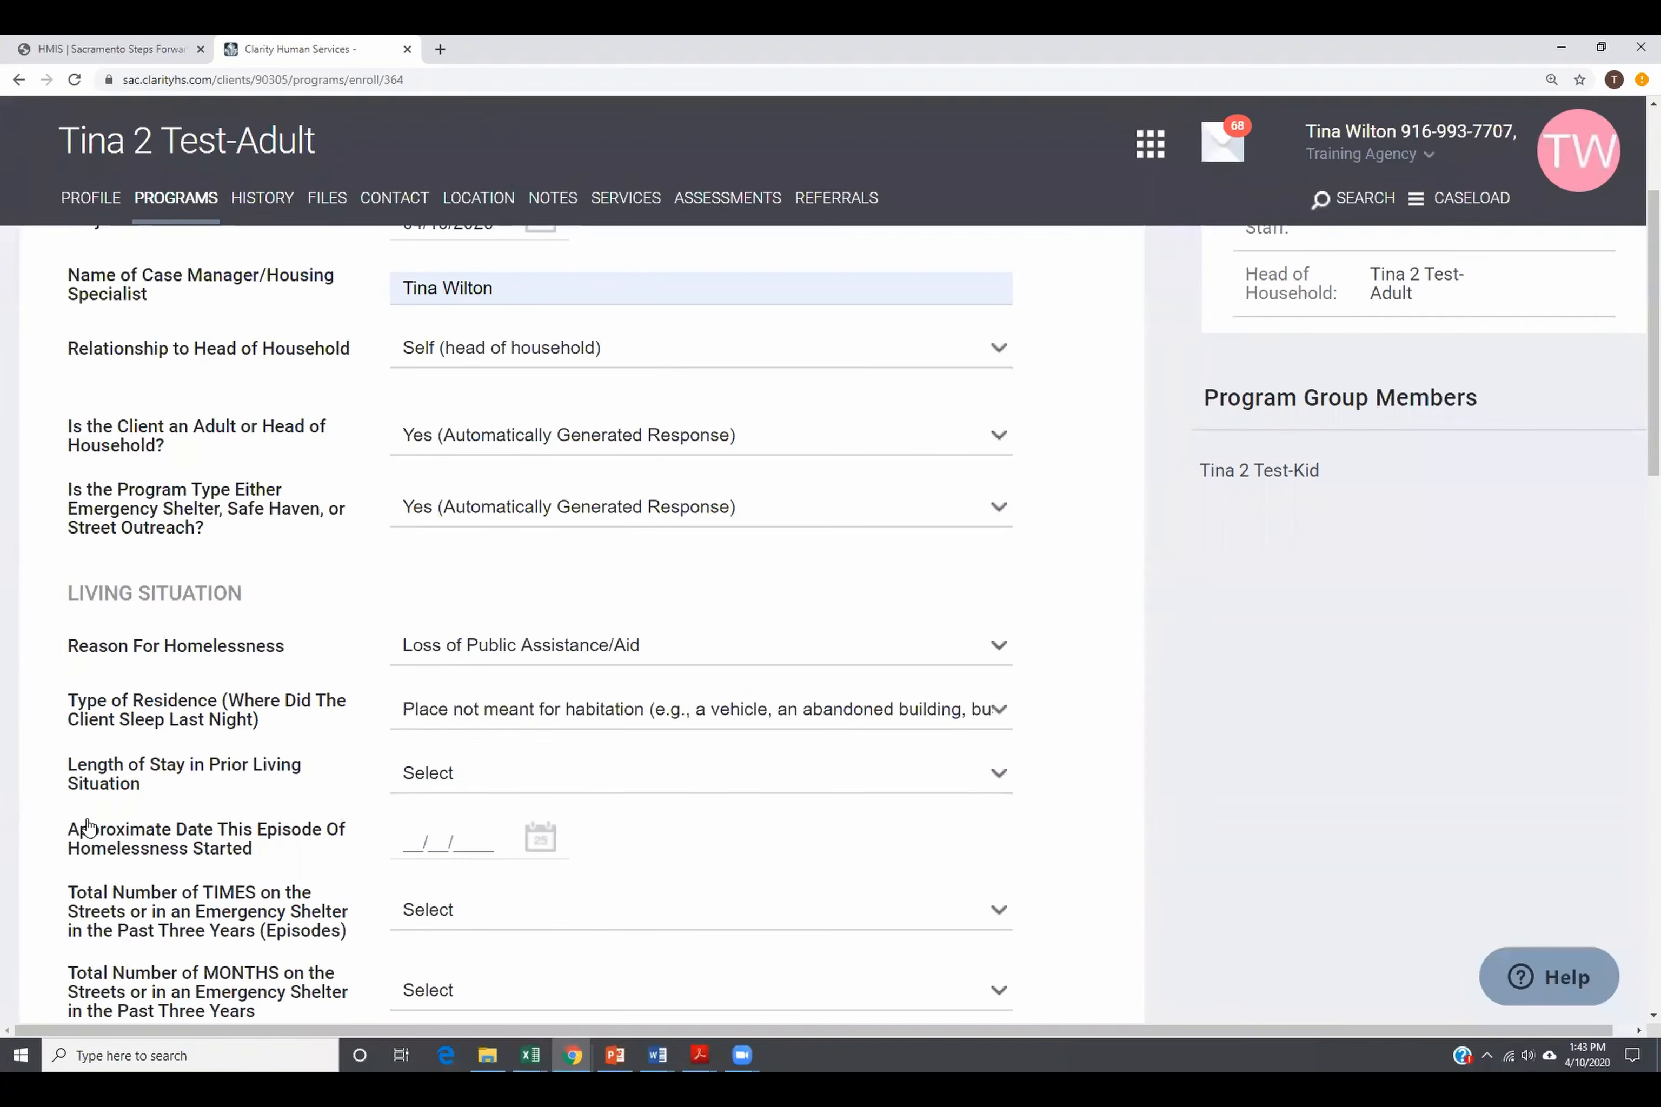
Step: Set Length of Stay in Prior Living Situation to One month or more, but less than 90 days
{"action": "mouse_move", "coordinate": [114, 801]}
{"action": "left_click", "coordinate": [529, 777]}
{"action": "scroll", "coordinate": [571, 775], "scroll_direction": "down", "scroll_amount": 1}
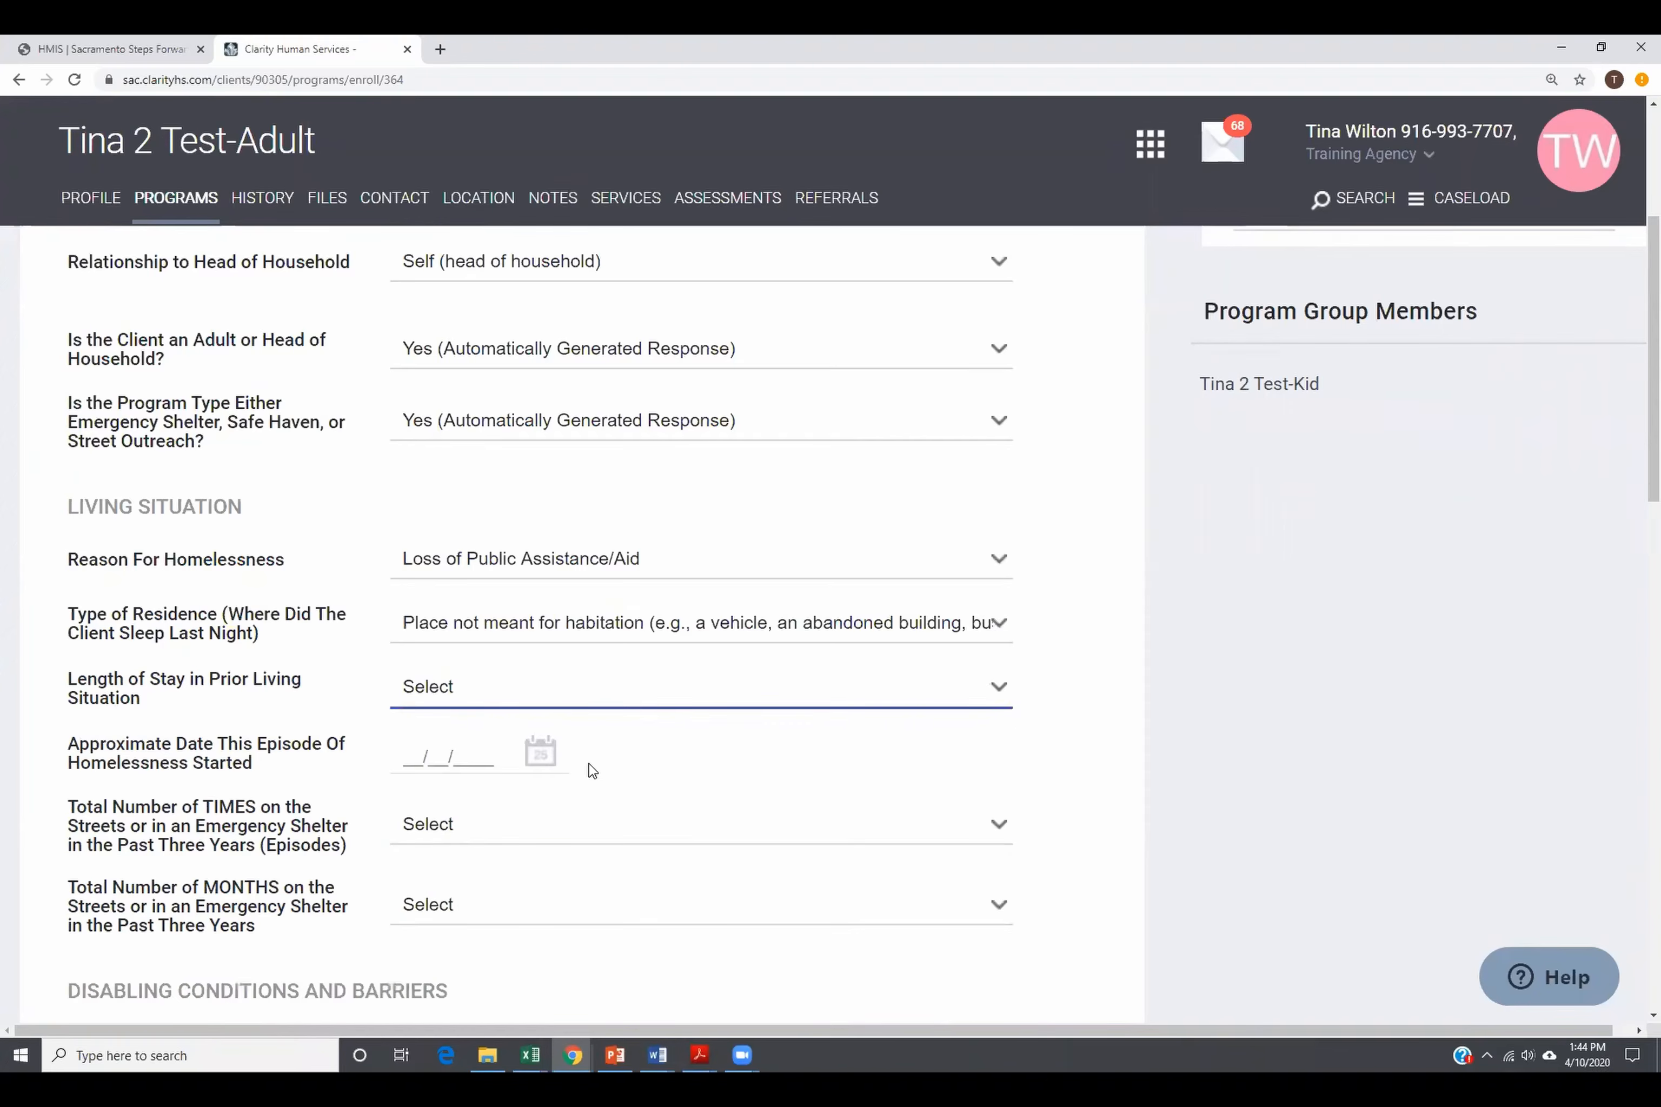
{"action": "left_click", "coordinate": [551, 687]}
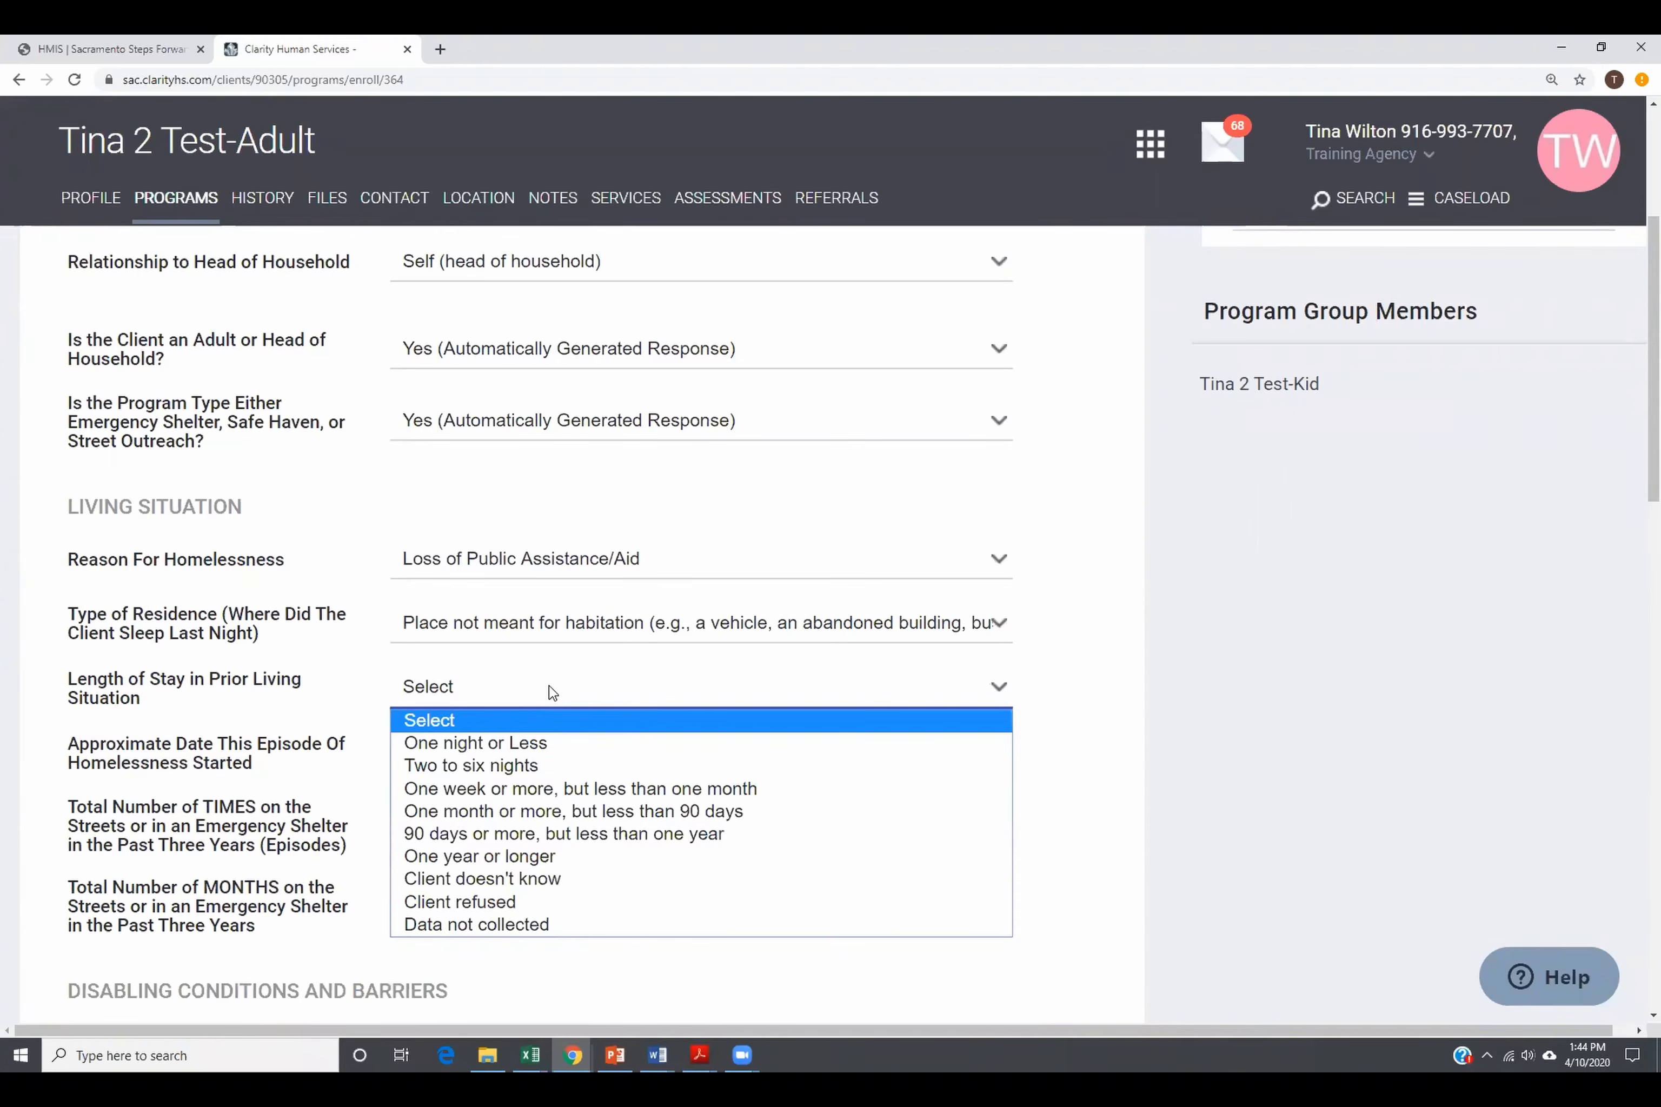
{"action": "left_click", "coordinate": [563, 813]}
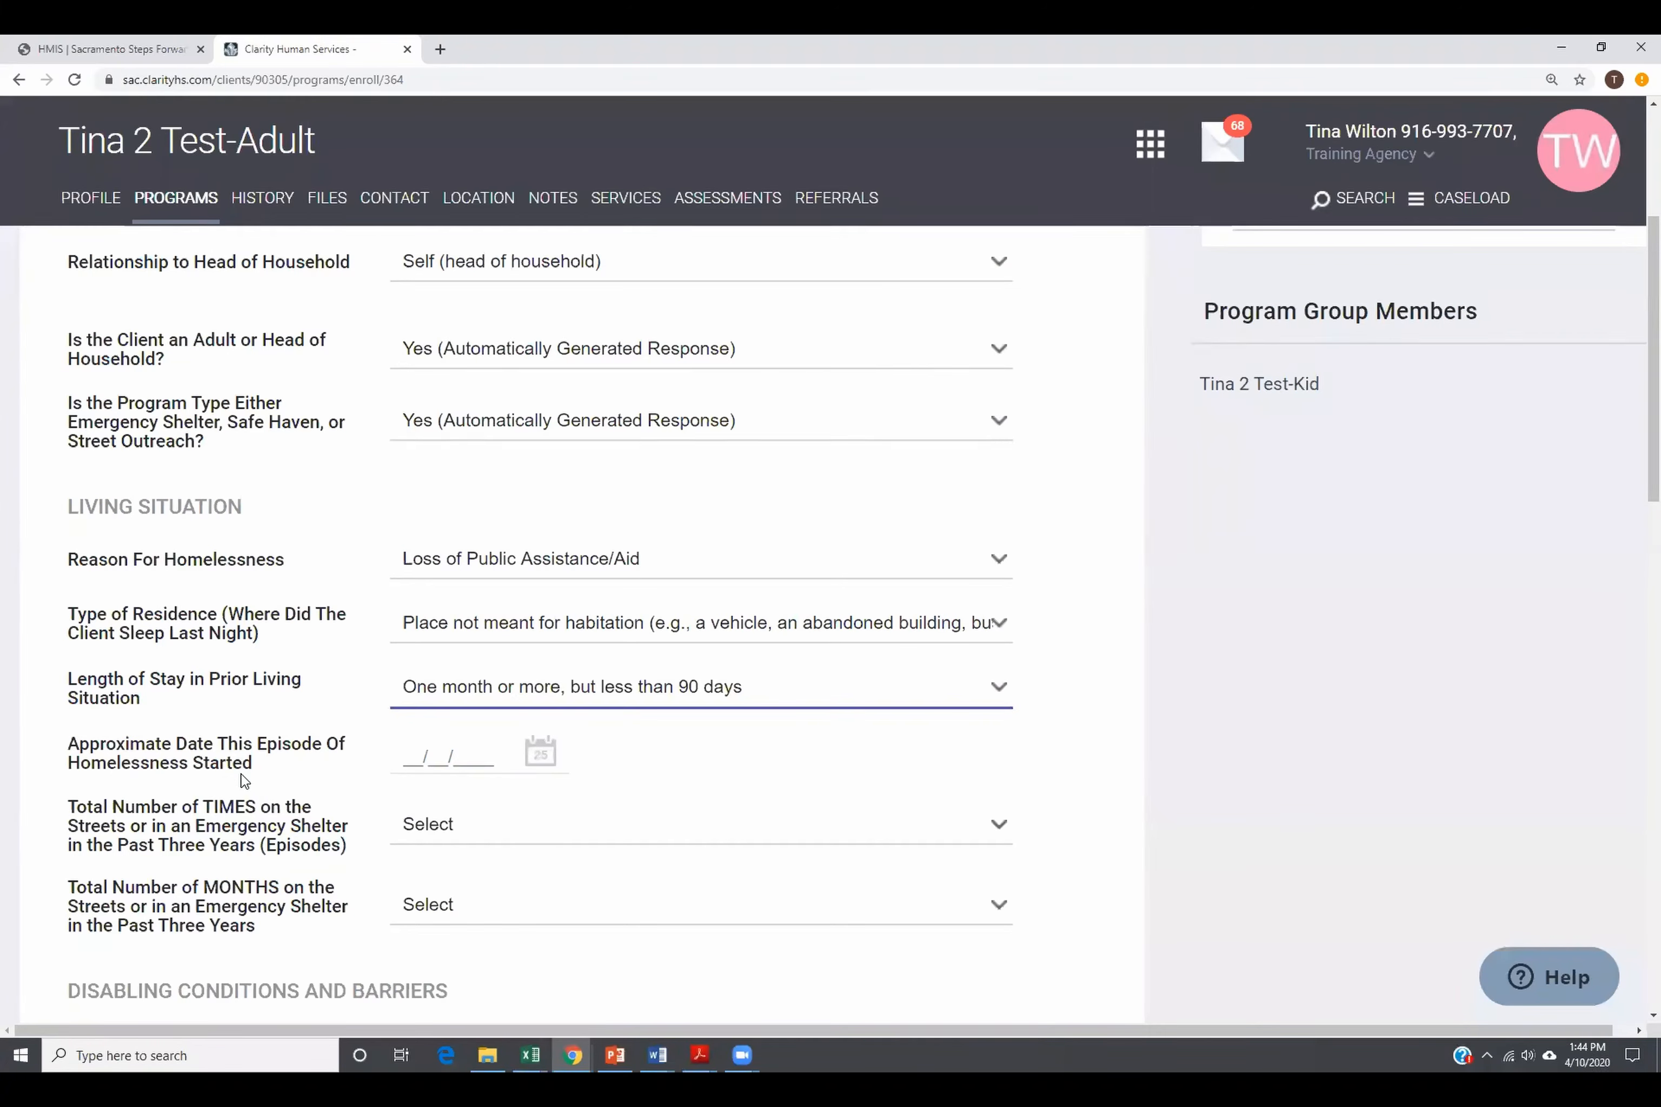
Step: Set the approximate date this episode of homelessness started to 02/20/2020
{"action": "left_click", "coordinate": [449, 751]}
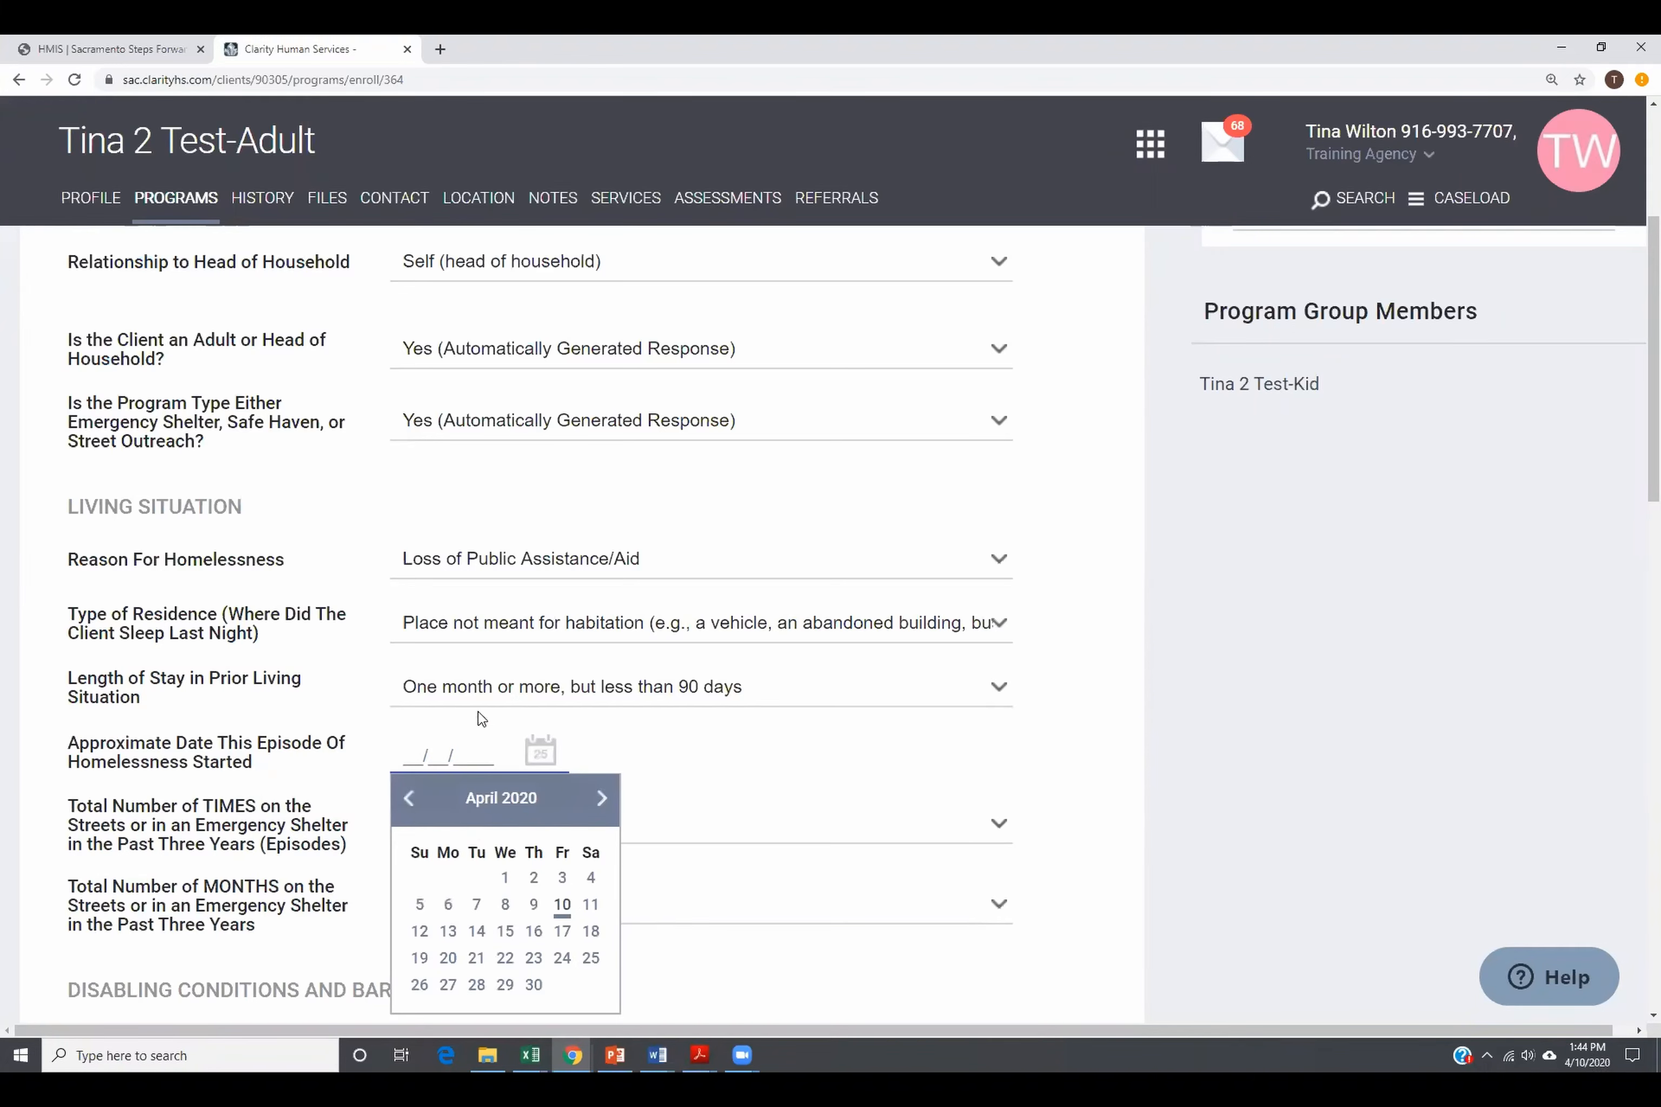
{"action": "left_click", "coordinate": [408, 798]}
{"action": "left_click", "coordinate": [409, 798]}
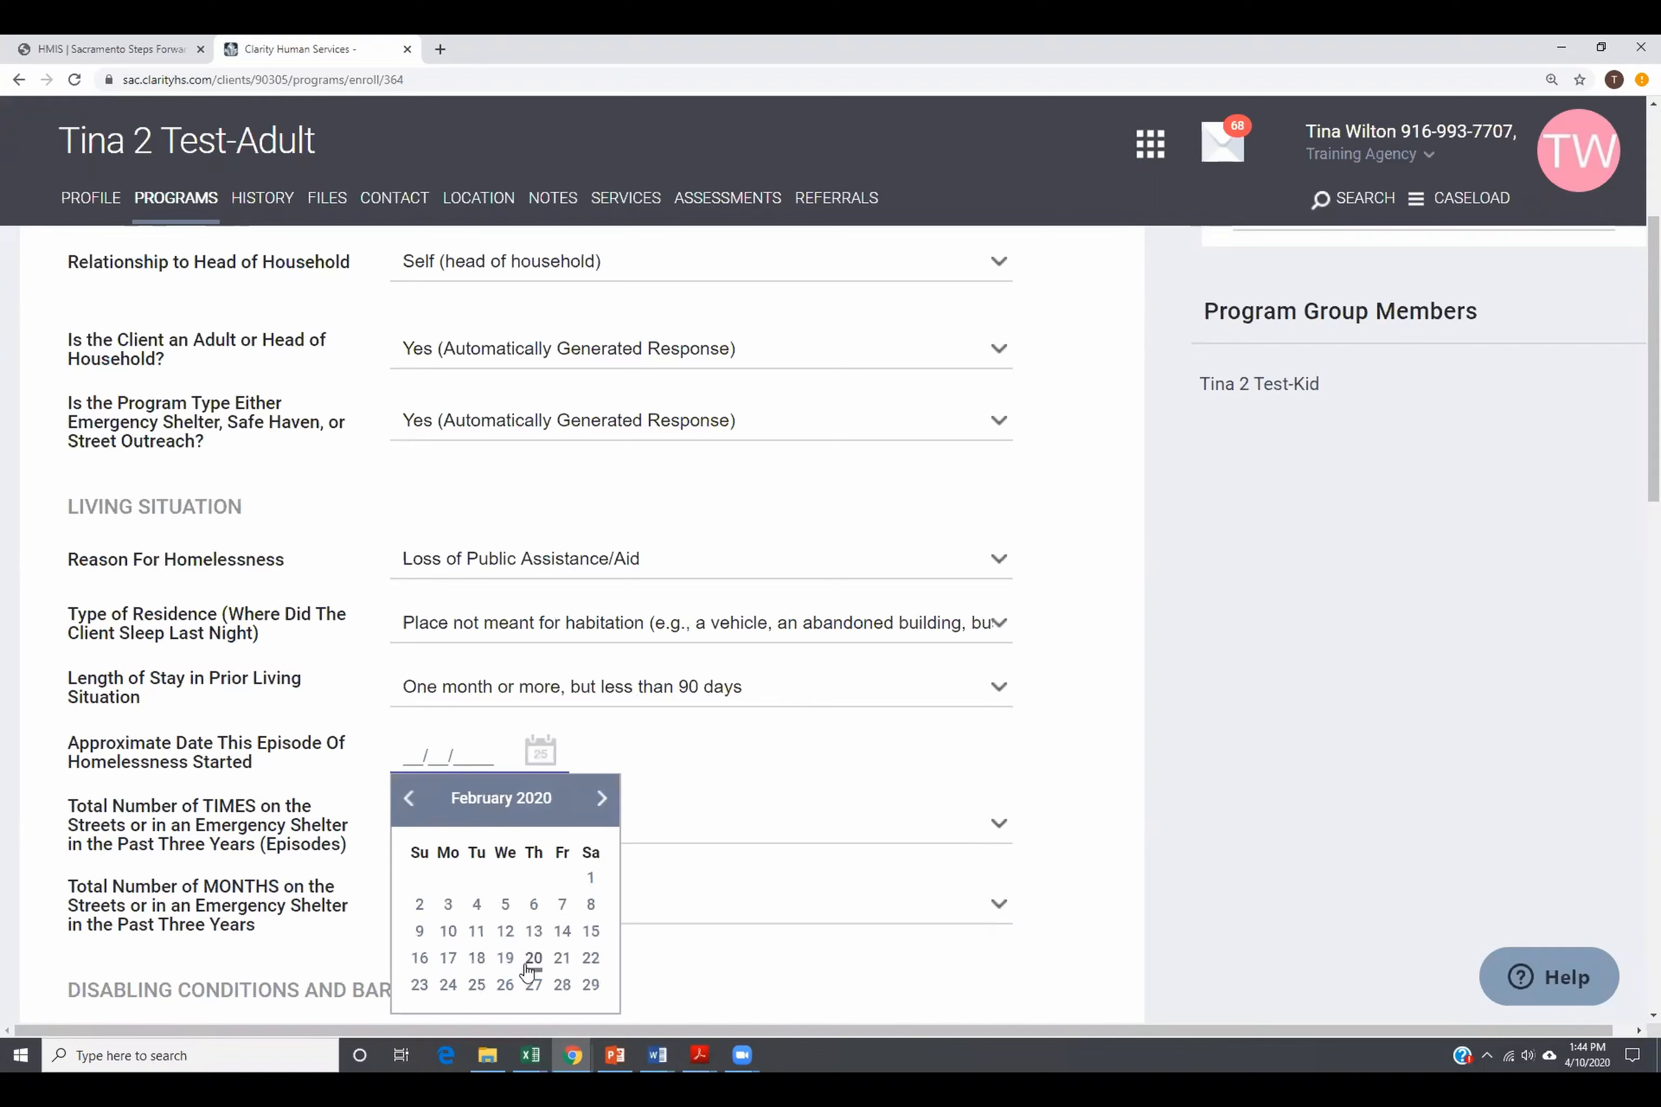
{"action": "left_click", "coordinate": [532, 958]}
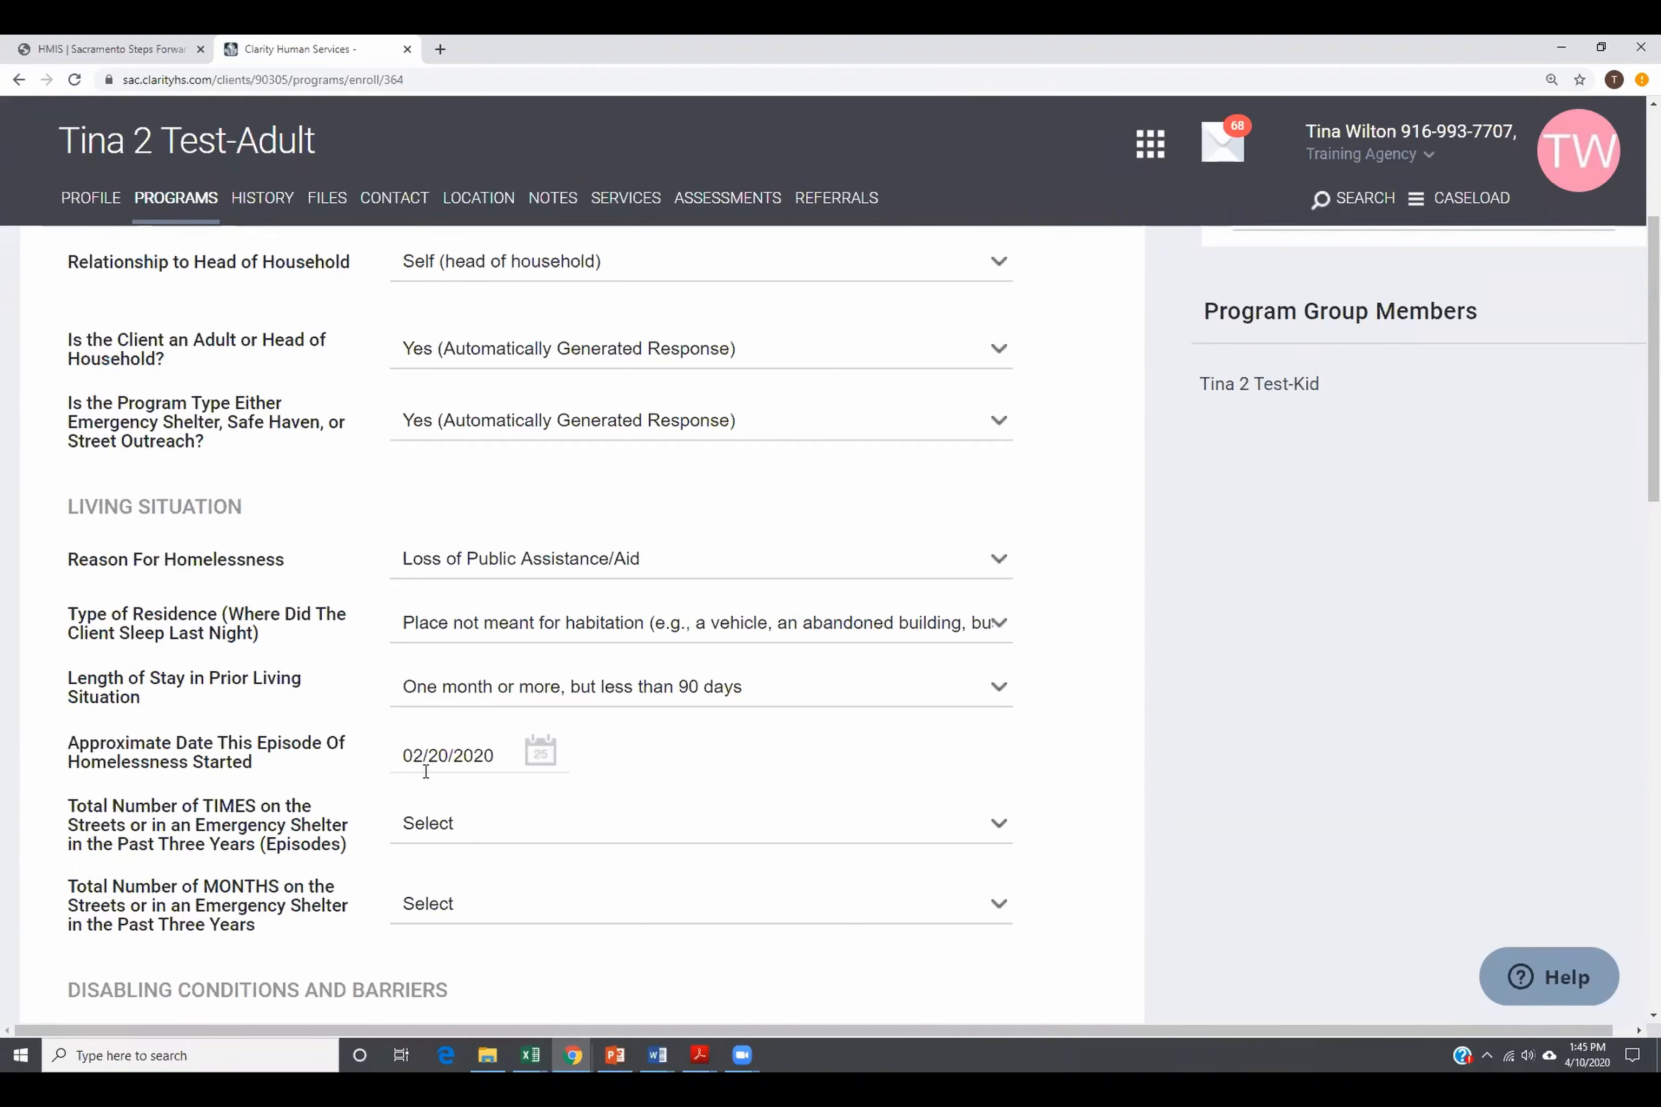
Step: Set the total number of times on the streets or in an emergency shelter in the past three years to Four or more times
{"action": "mouse_move", "coordinate": [279, 847]}
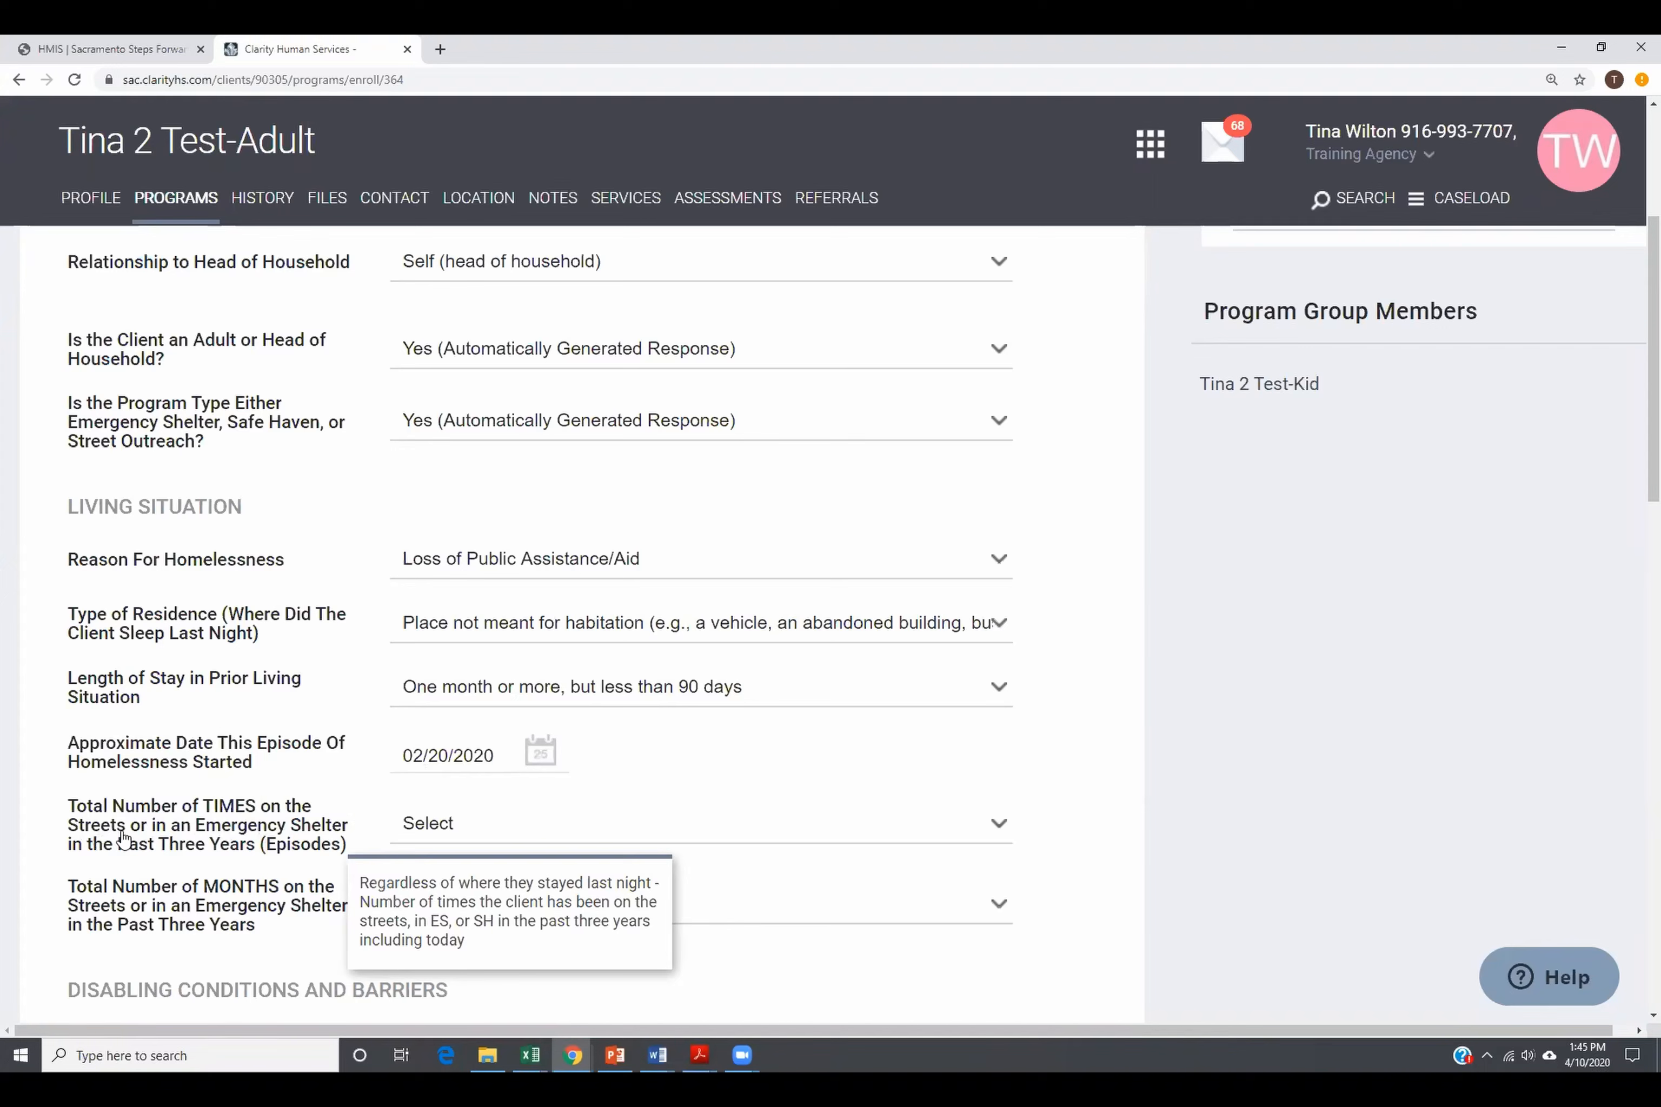
{"action": "left_click", "coordinate": [476, 841]}
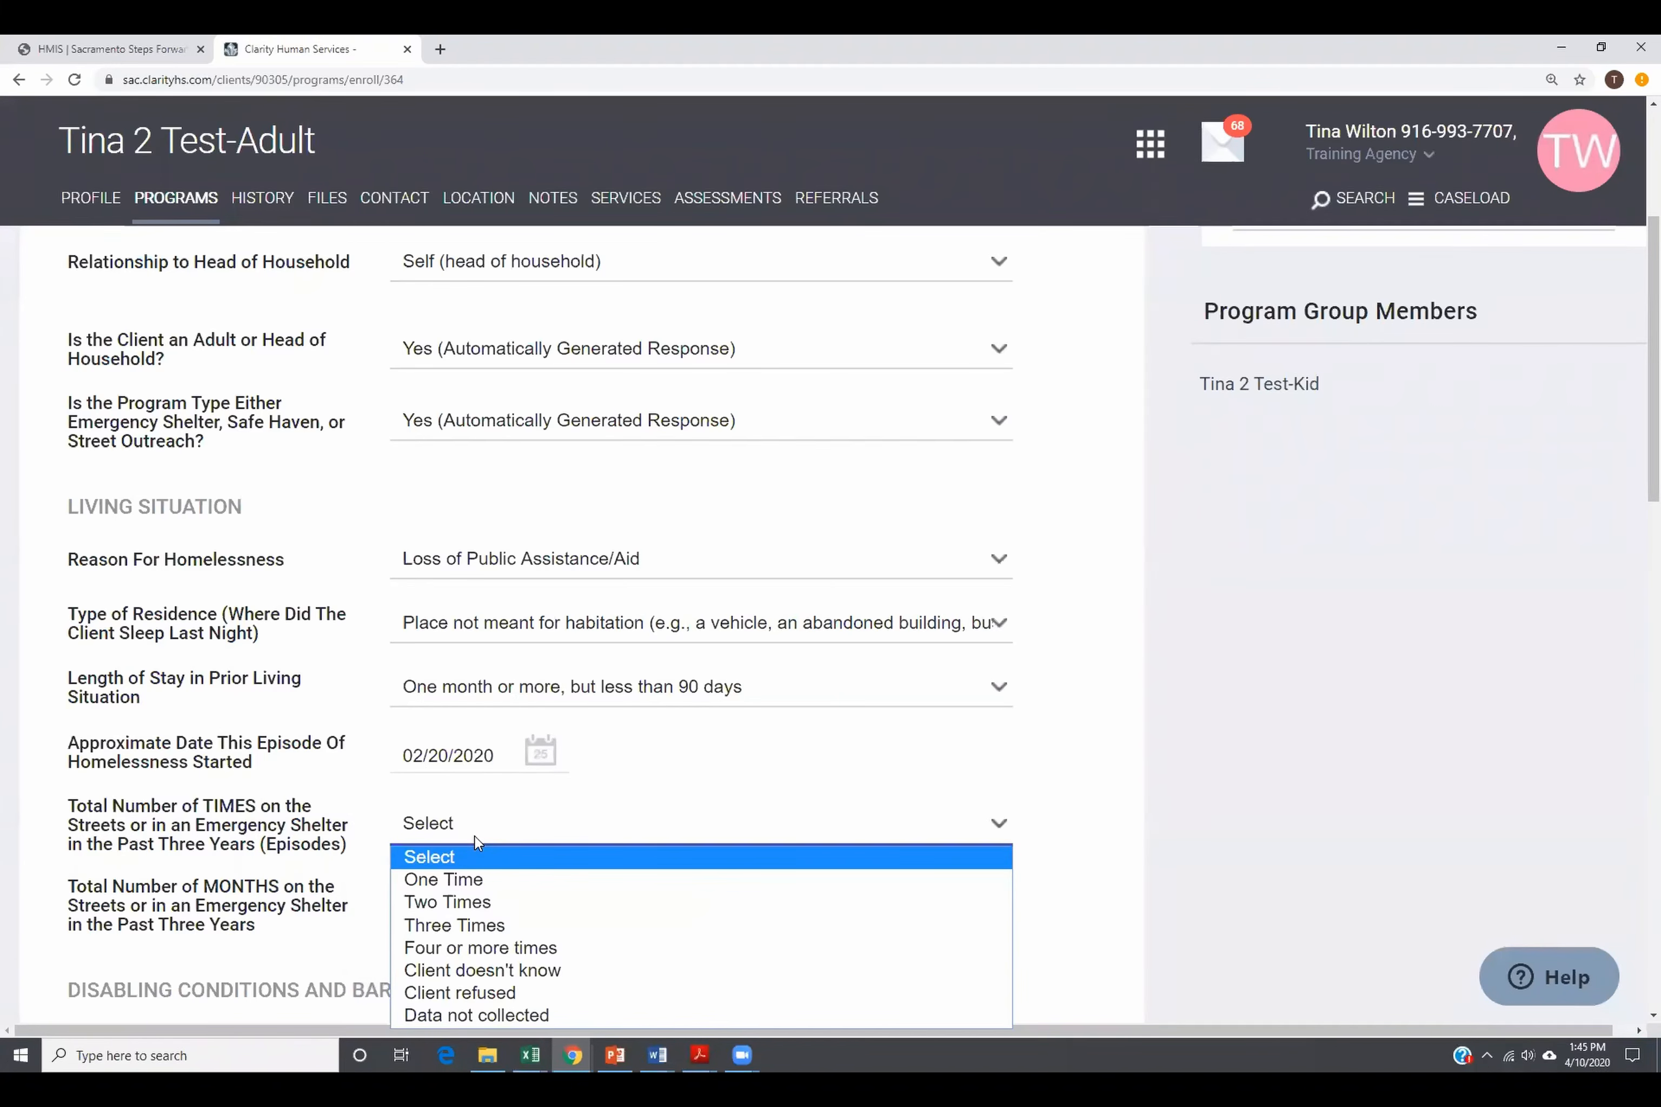
{"action": "left_click", "coordinate": [486, 884]}
{"action": "scroll", "coordinate": [486, 890], "scroll_direction": "down", "scroll_amount": 1}
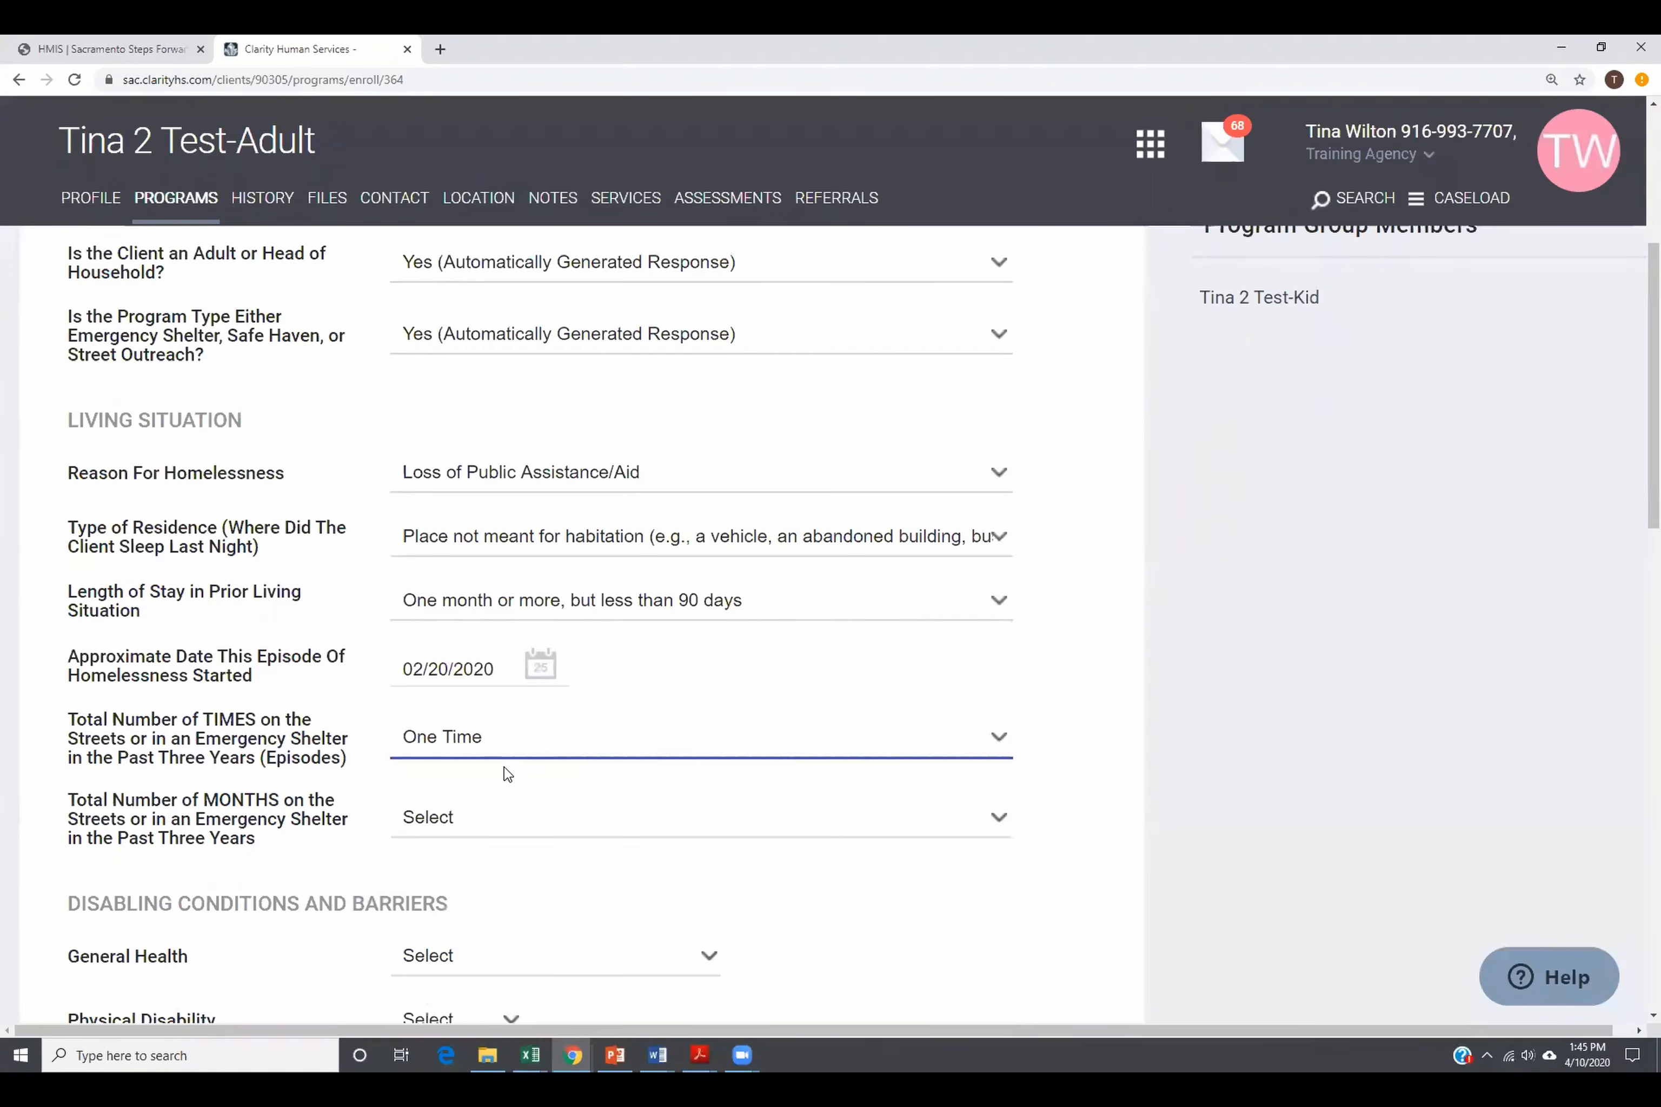
{"action": "left_click", "coordinate": [526, 756]}
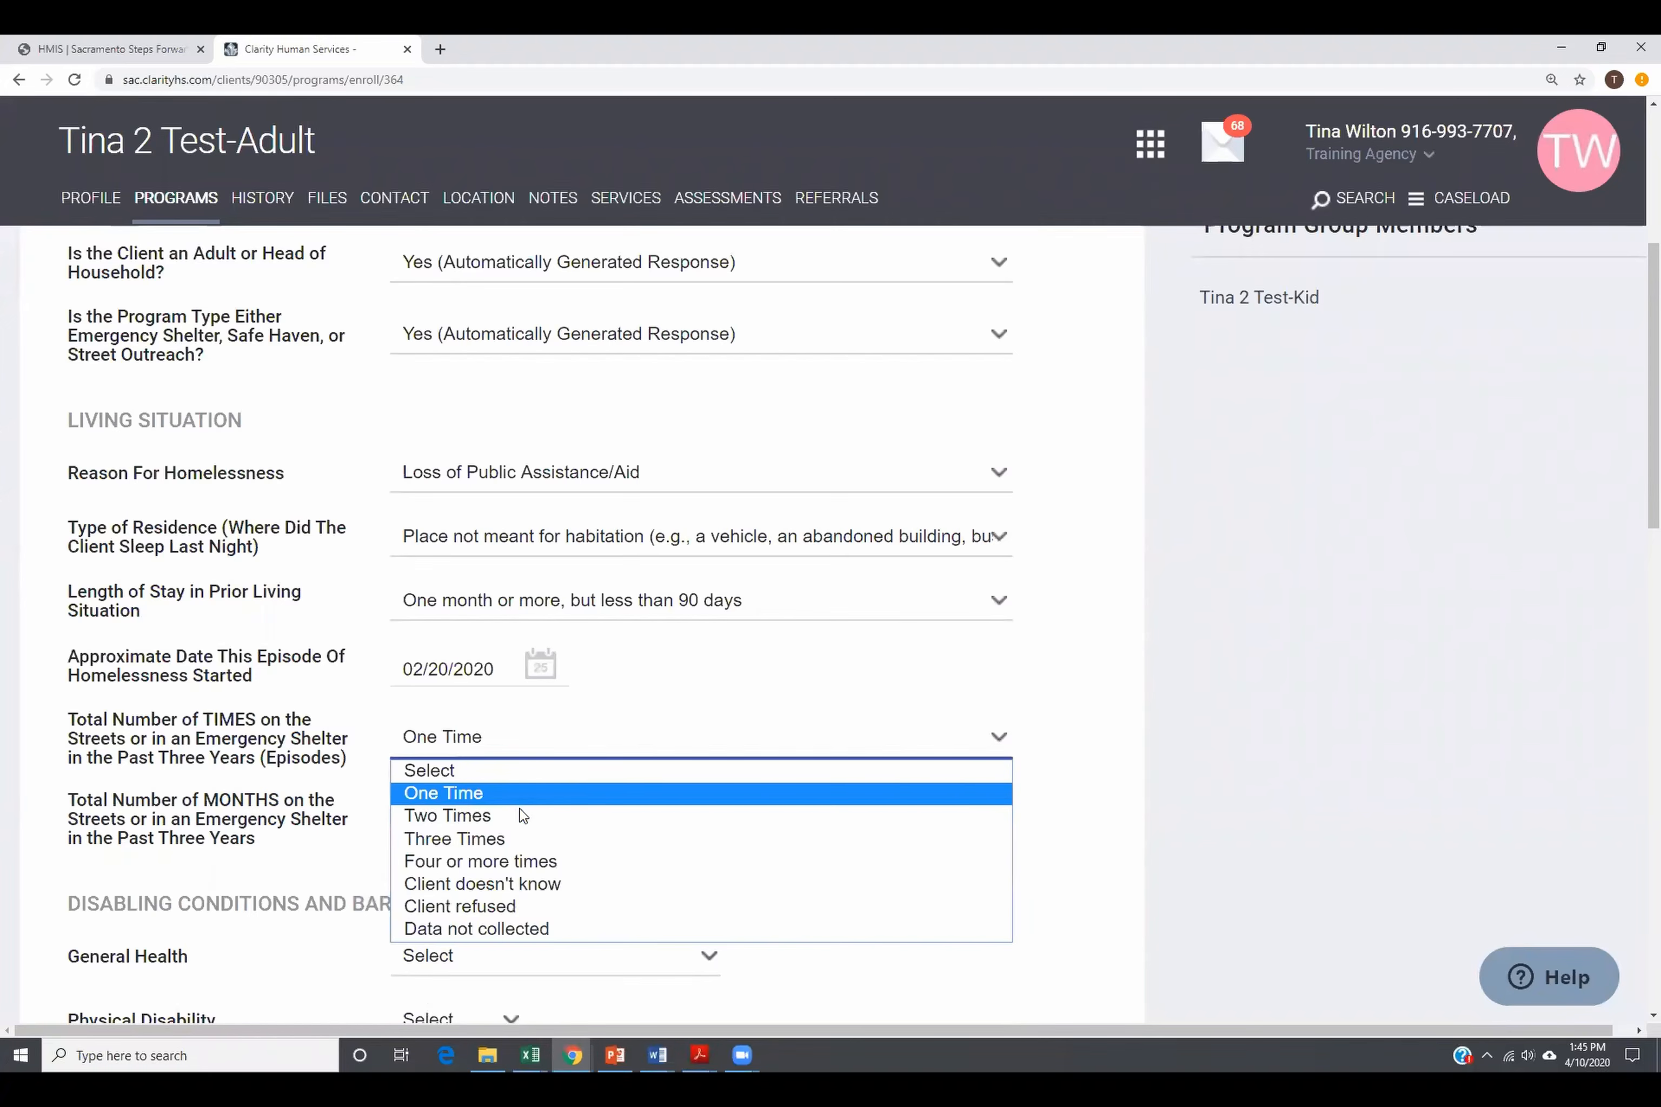
{"action": "left_click", "coordinate": [511, 862]}
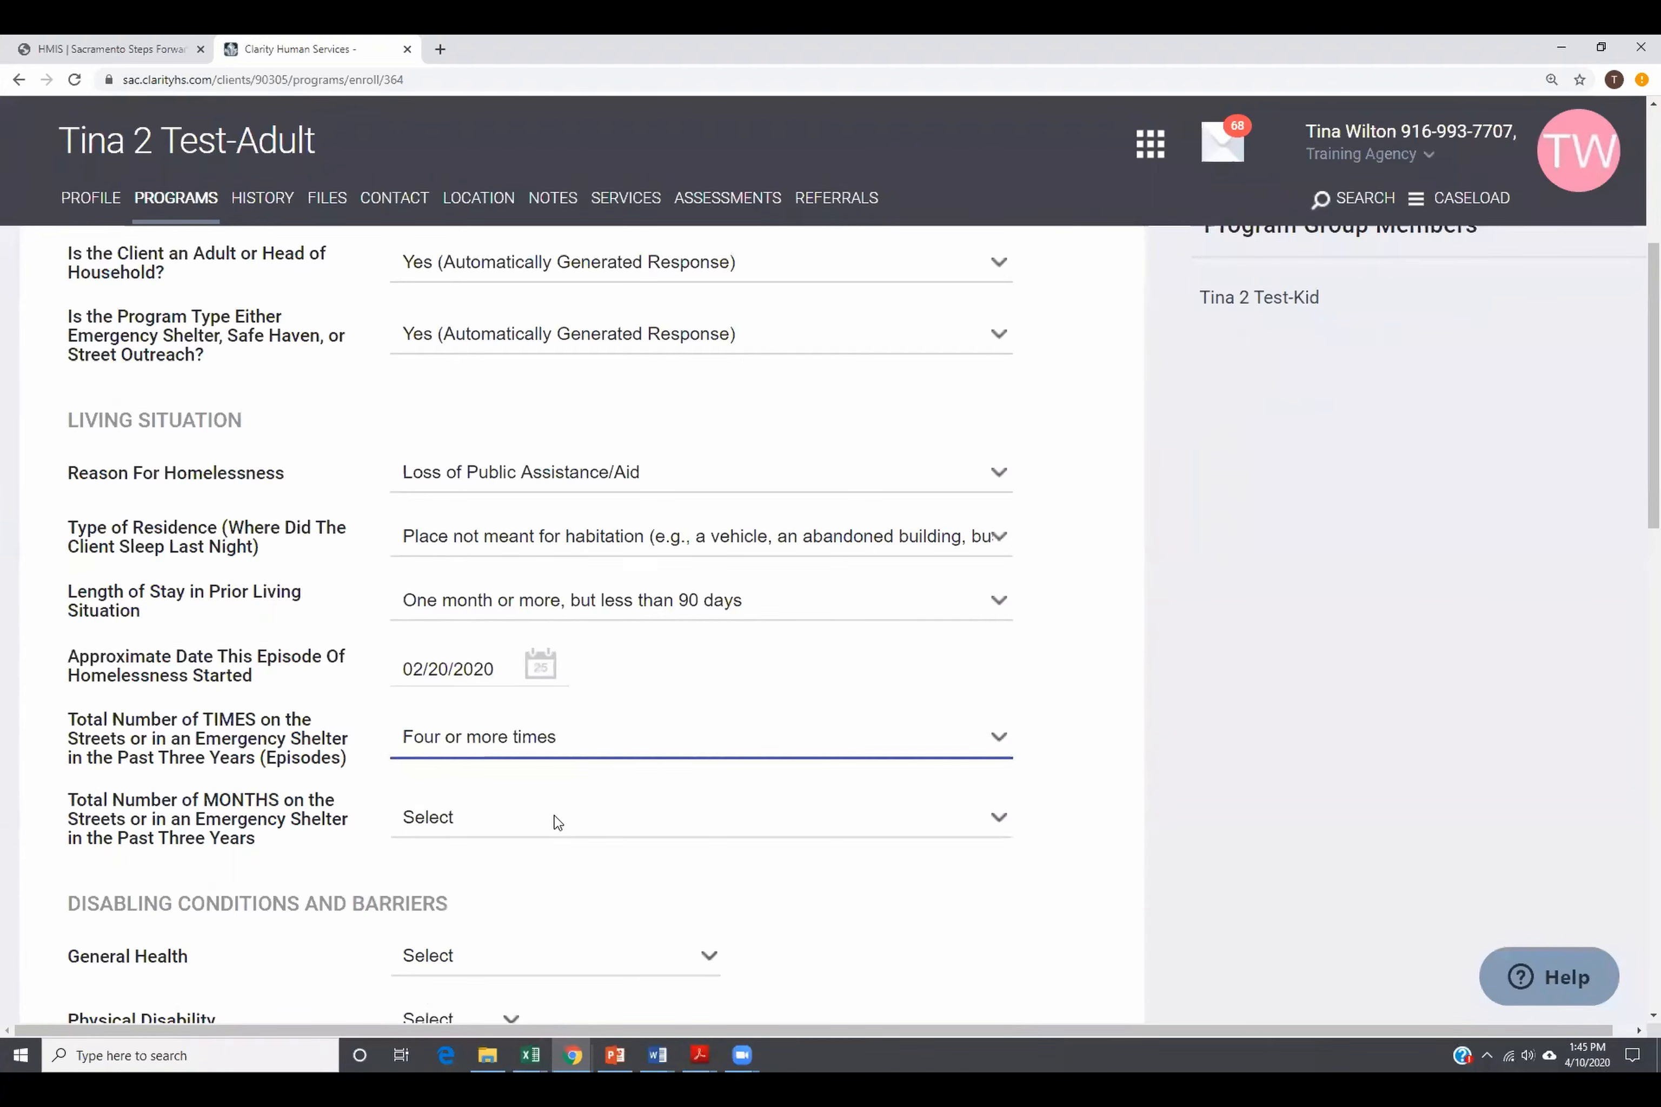
Step: Set the total number of months on the streets or in an emergency shelter in the past three years to Two Months
{"action": "mouse_move", "coordinate": [184, 823]}
{"action": "left_click", "coordinate": [533, 830]}
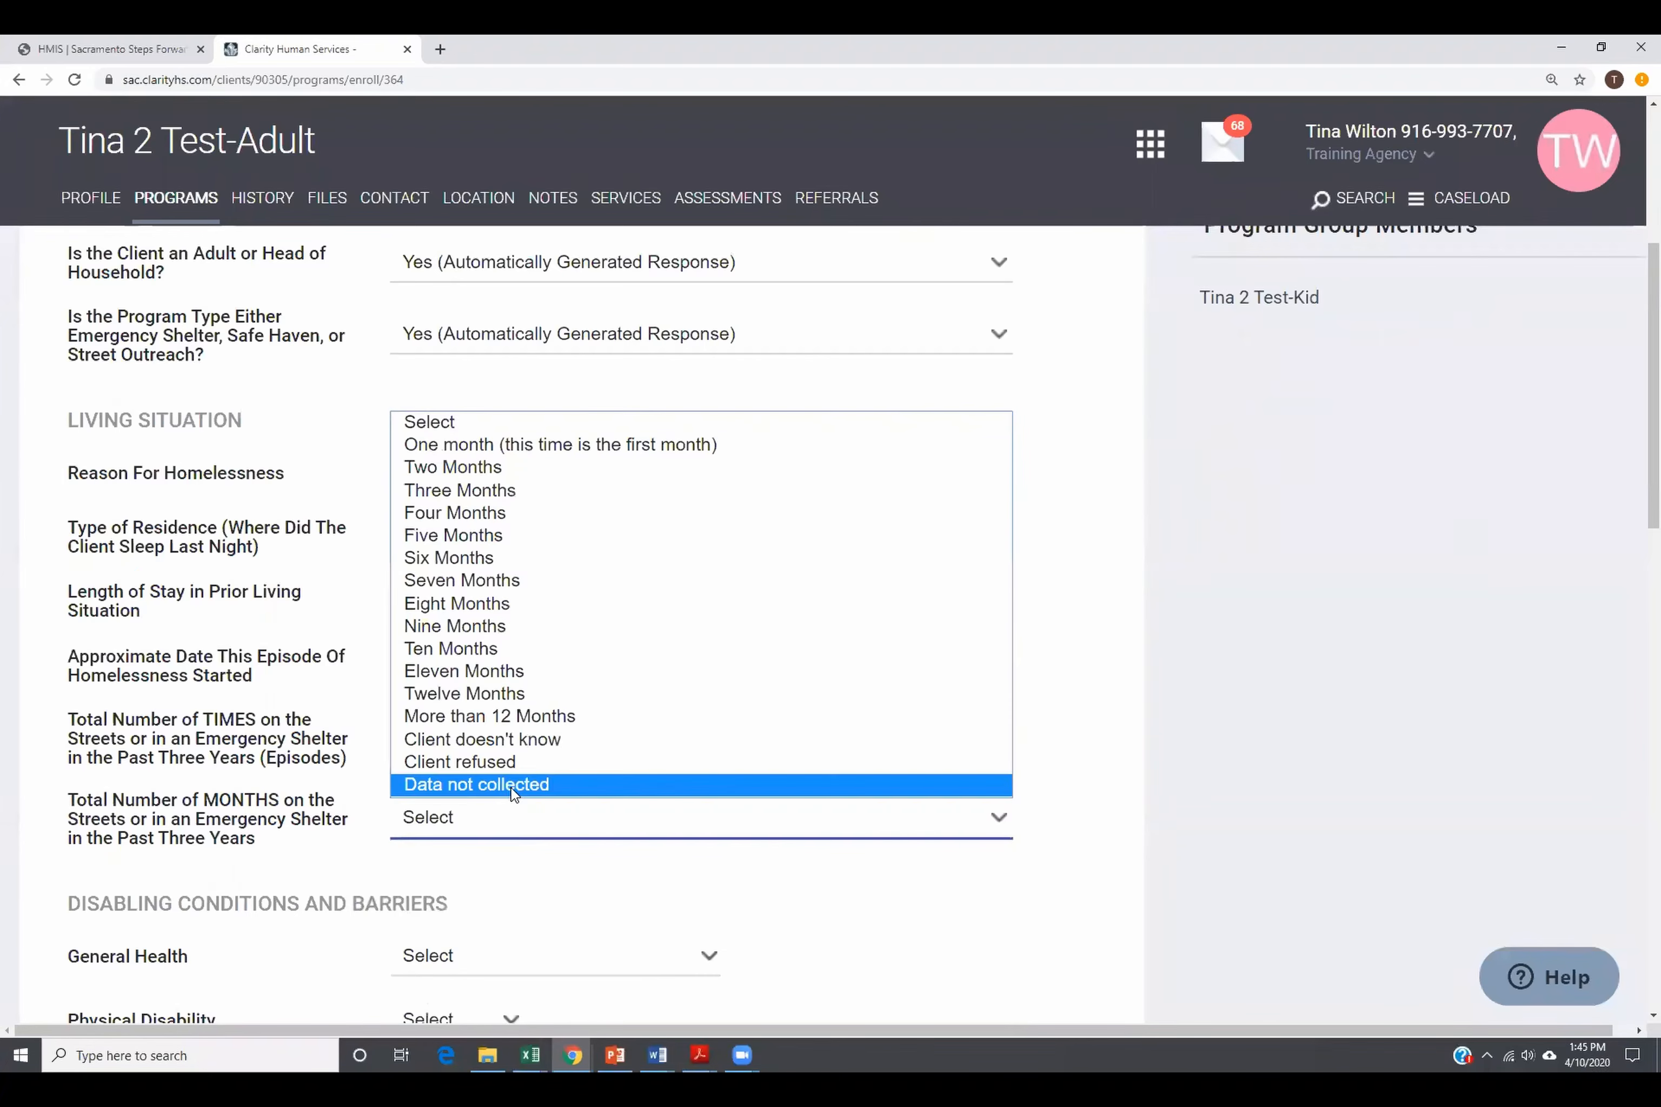
{"action": "left_click", "coordinate": [521, 470]}
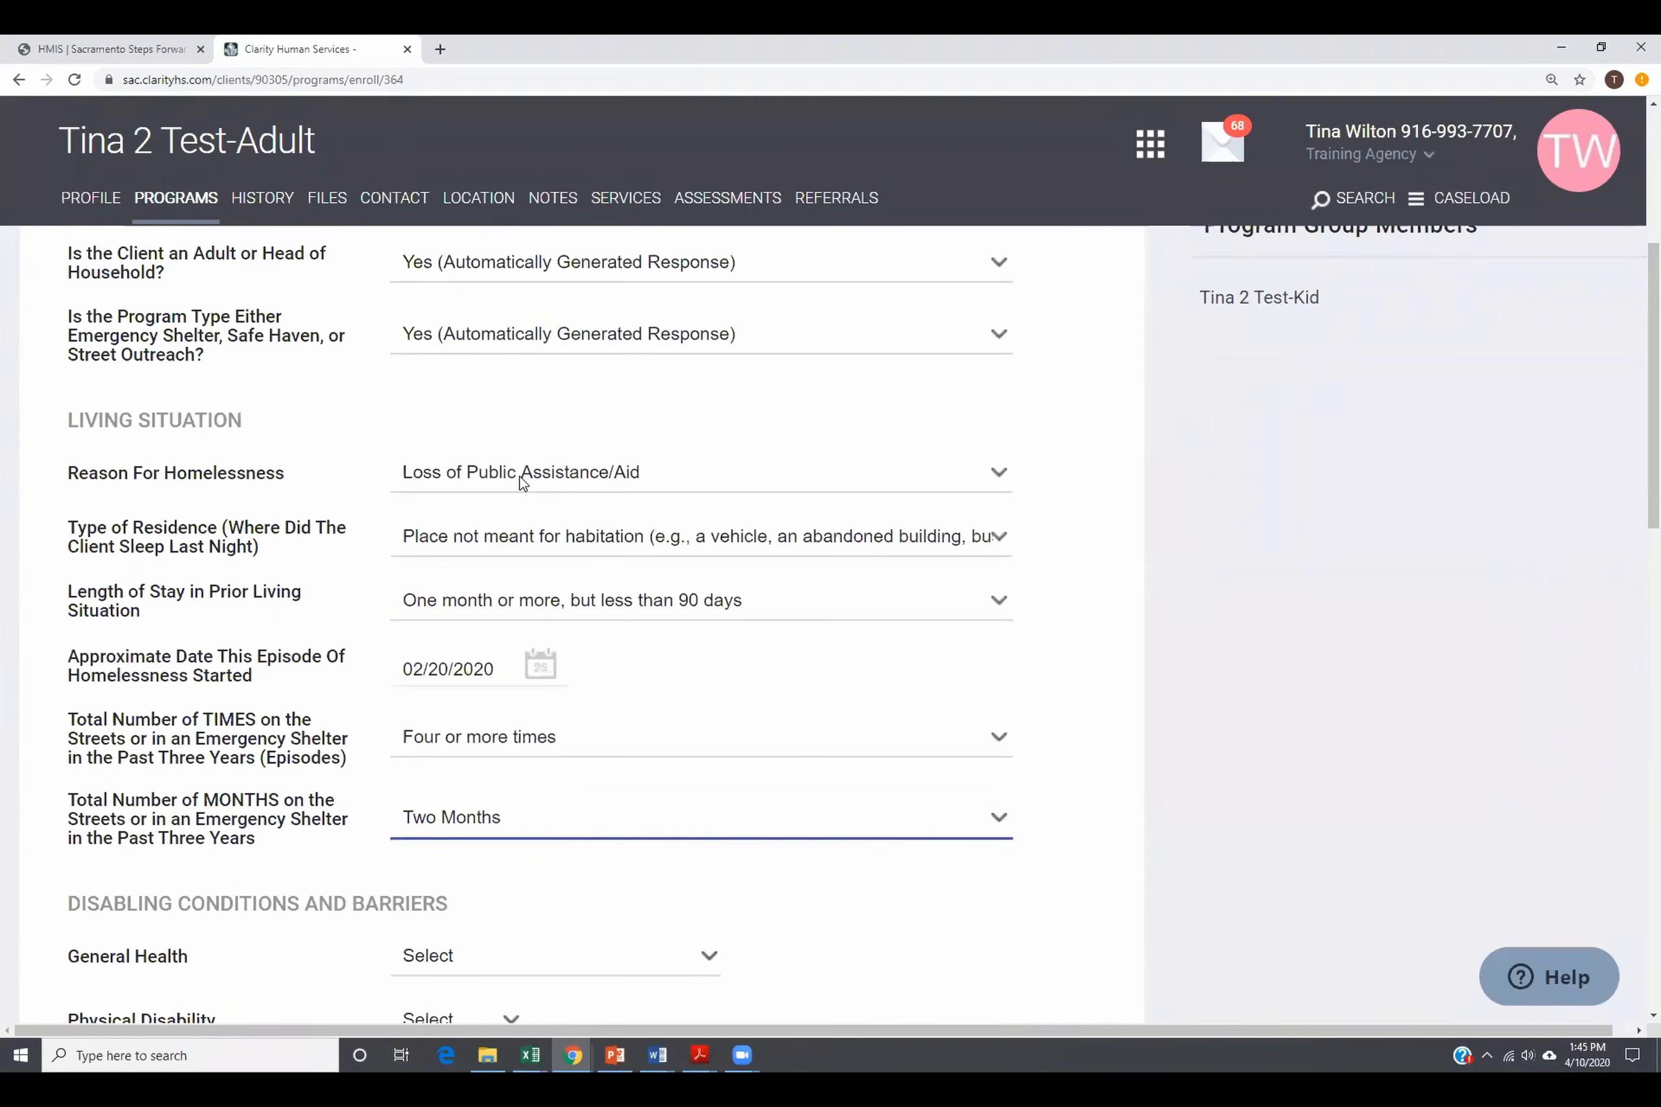
Step: Set General Health to Good and Physical Disability to No under Disabling Conditions and Barriers
{"action": "scroll", "coordinate": [1077, 802], "scroll_direction": "down", "scroll_amount": 3}
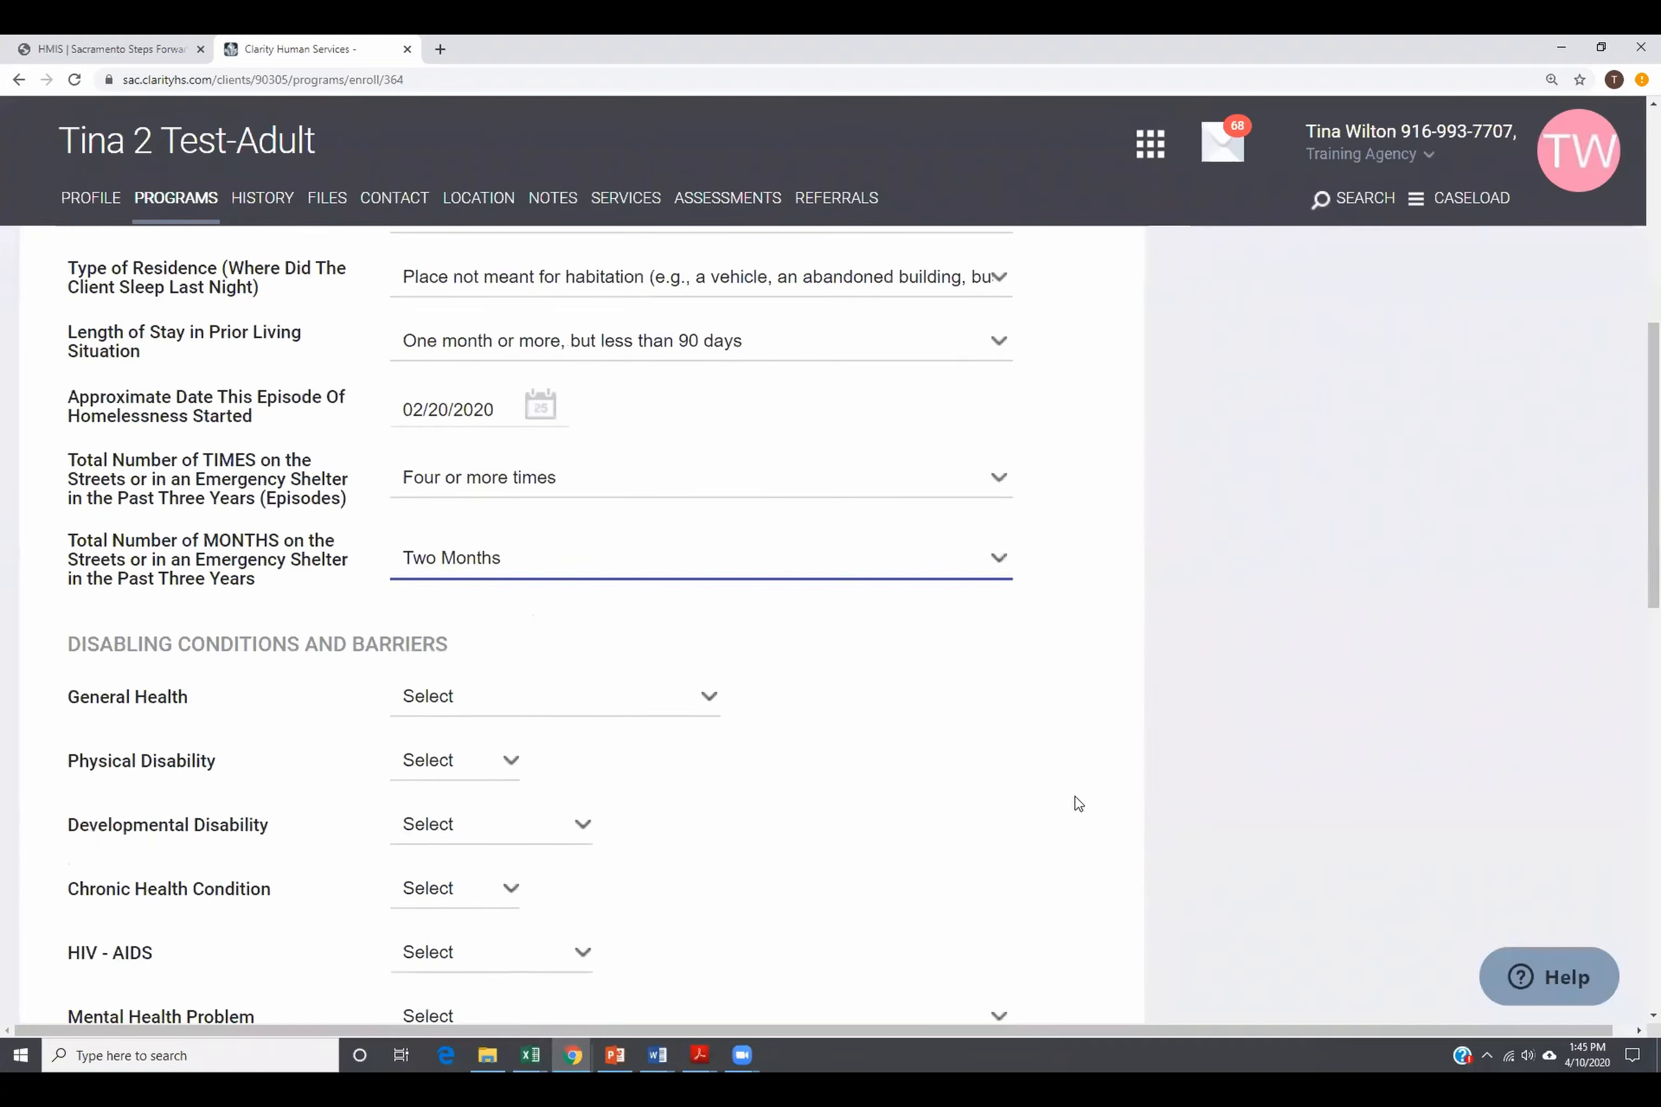
{"action": "scroll", "coordinate": [1079, 803], "scroll_direction": "down", "scroll_amount": 4}
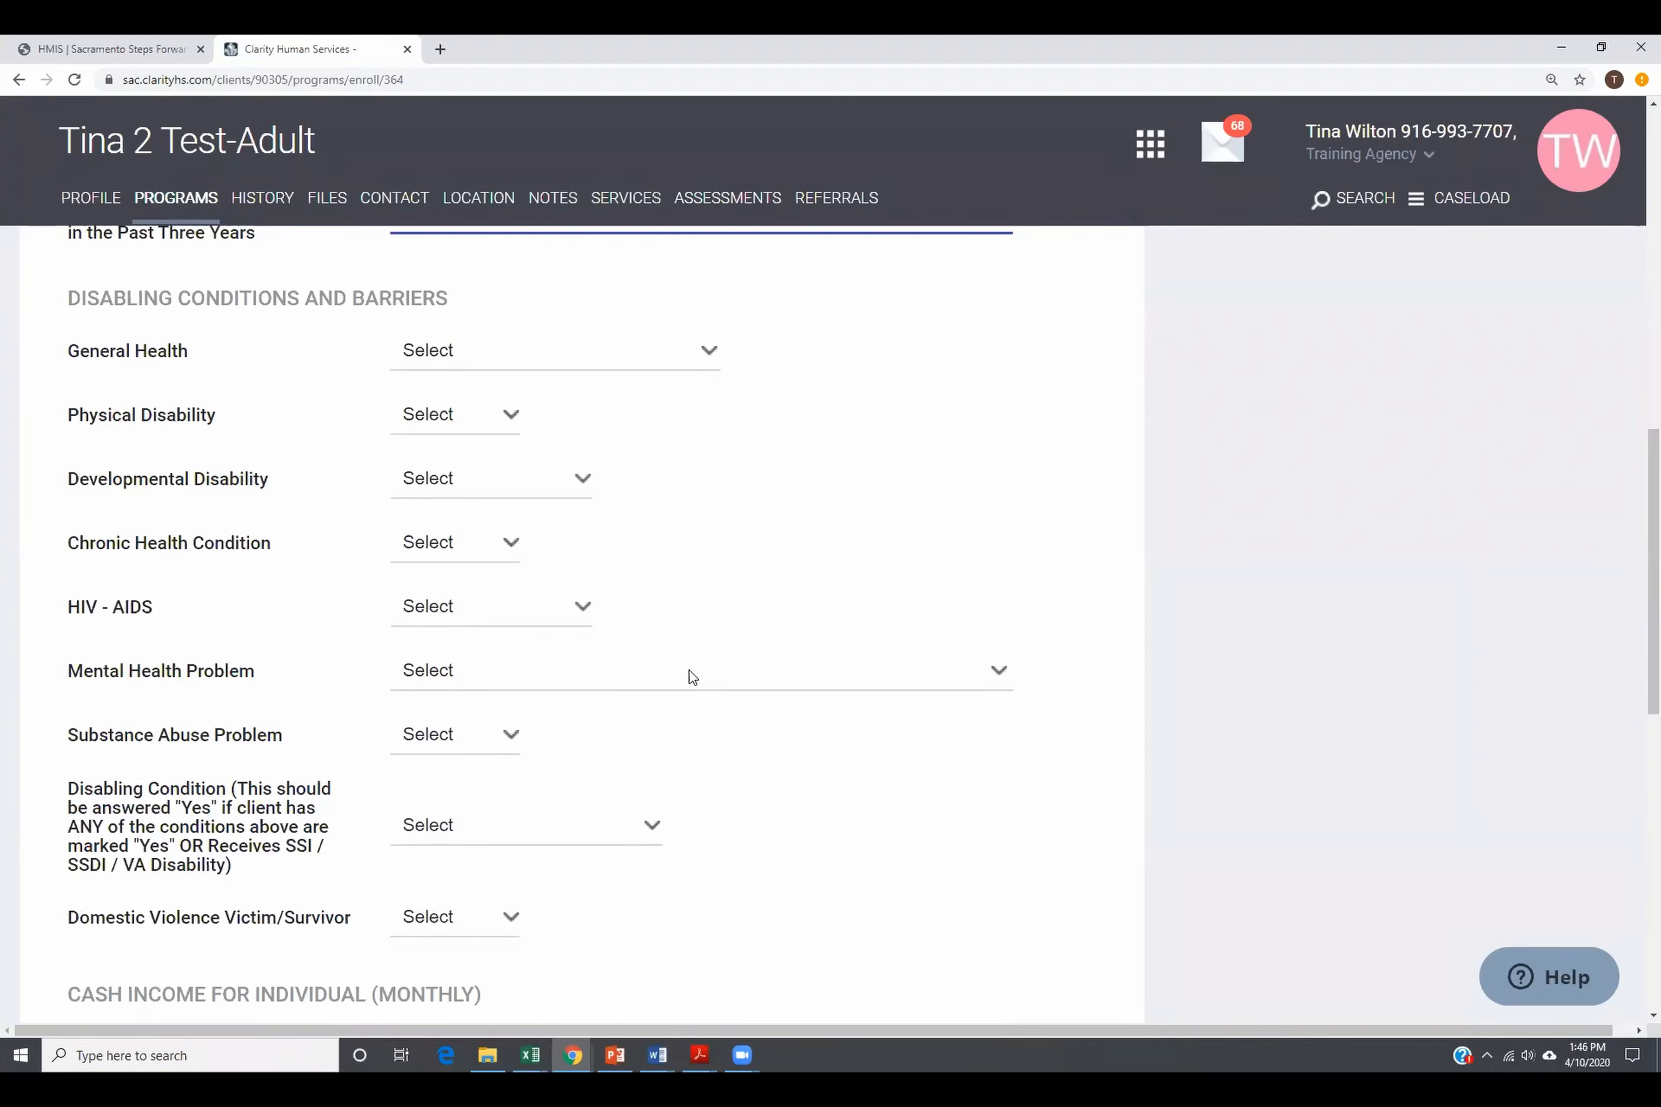
{"action": "left_click", "coordinate": [602, 366]}
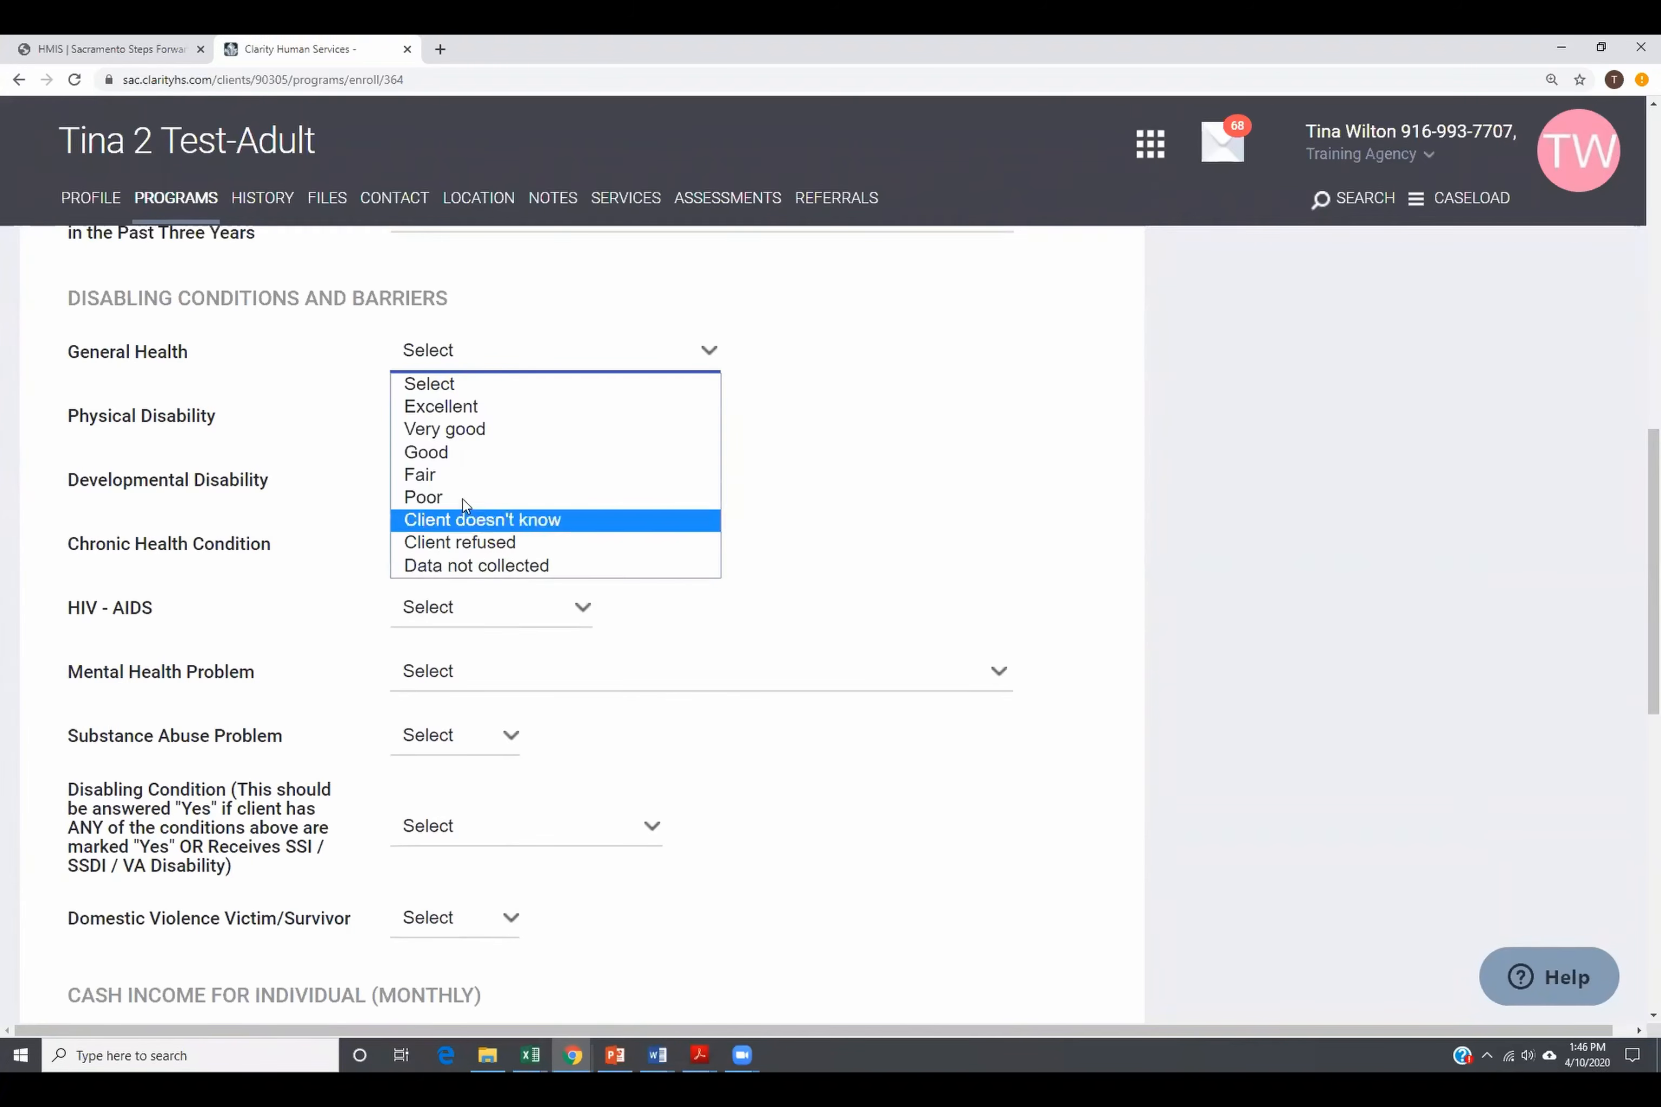
{"action": "left_click", "coordinate": [458, 458]}
{"action": "left_click", "coordinate": [495, 428]}
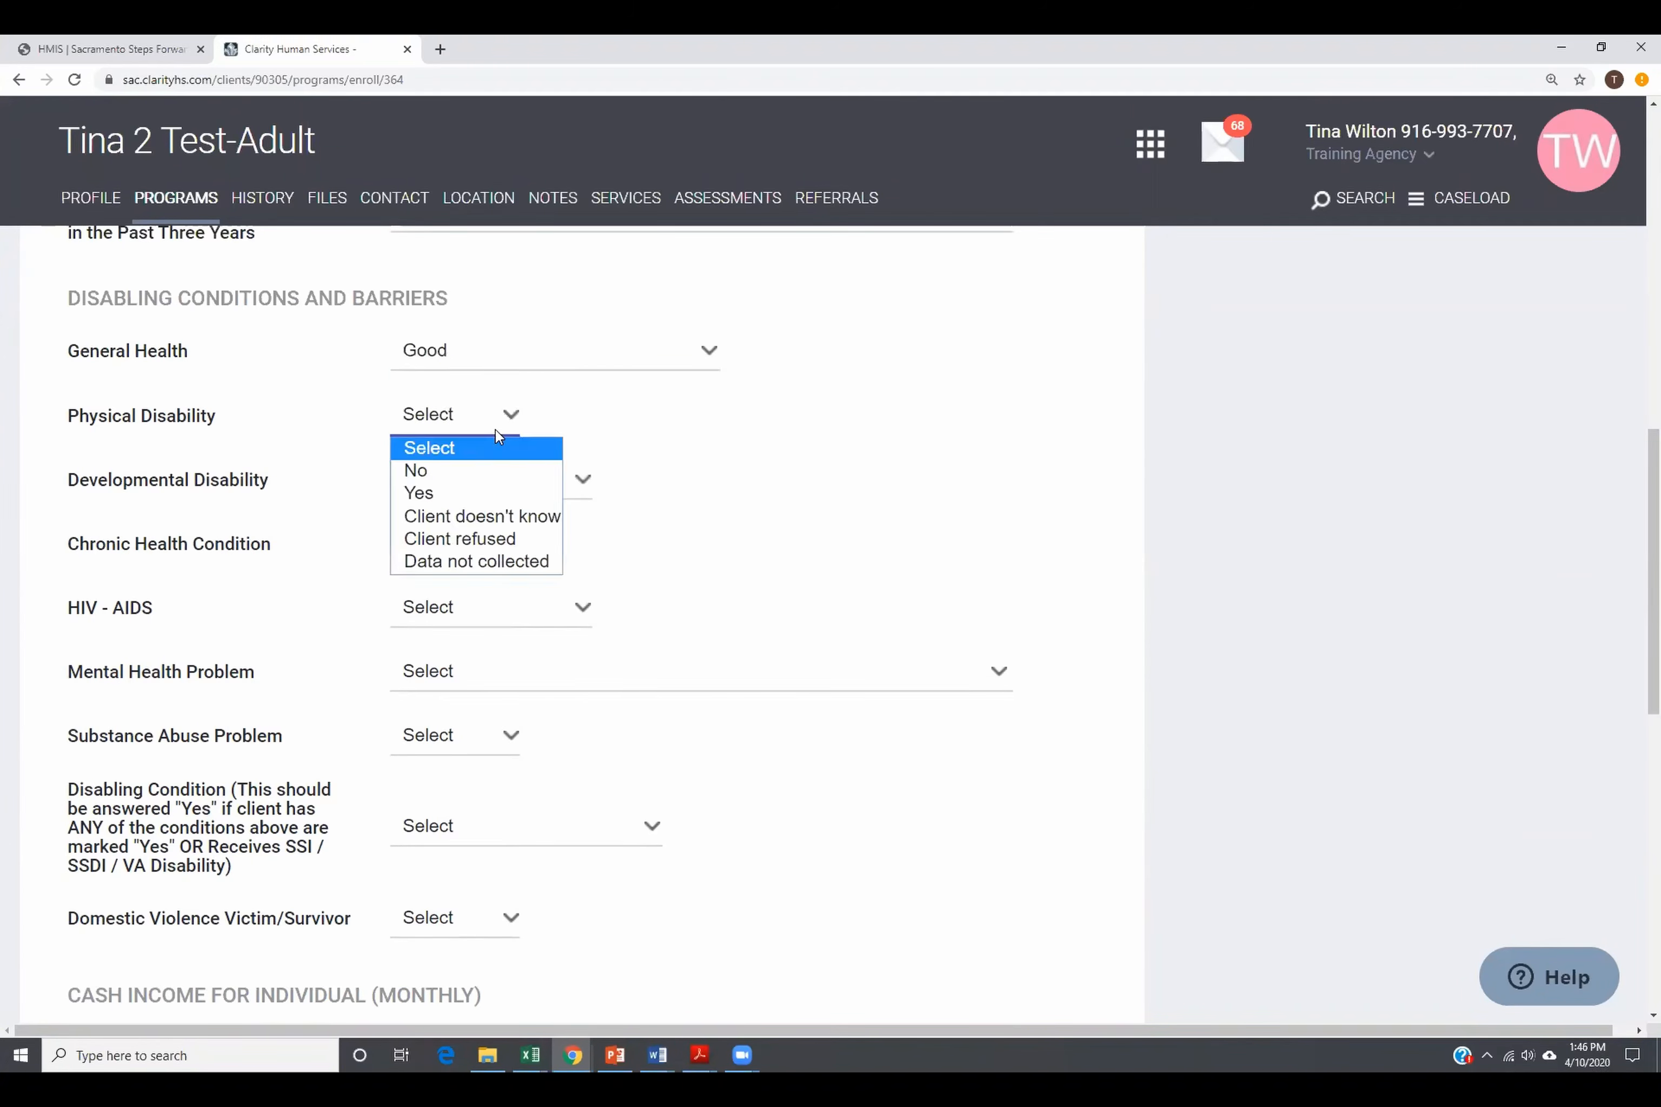
{"action": "left_click", "coordinate": [441, 476]}
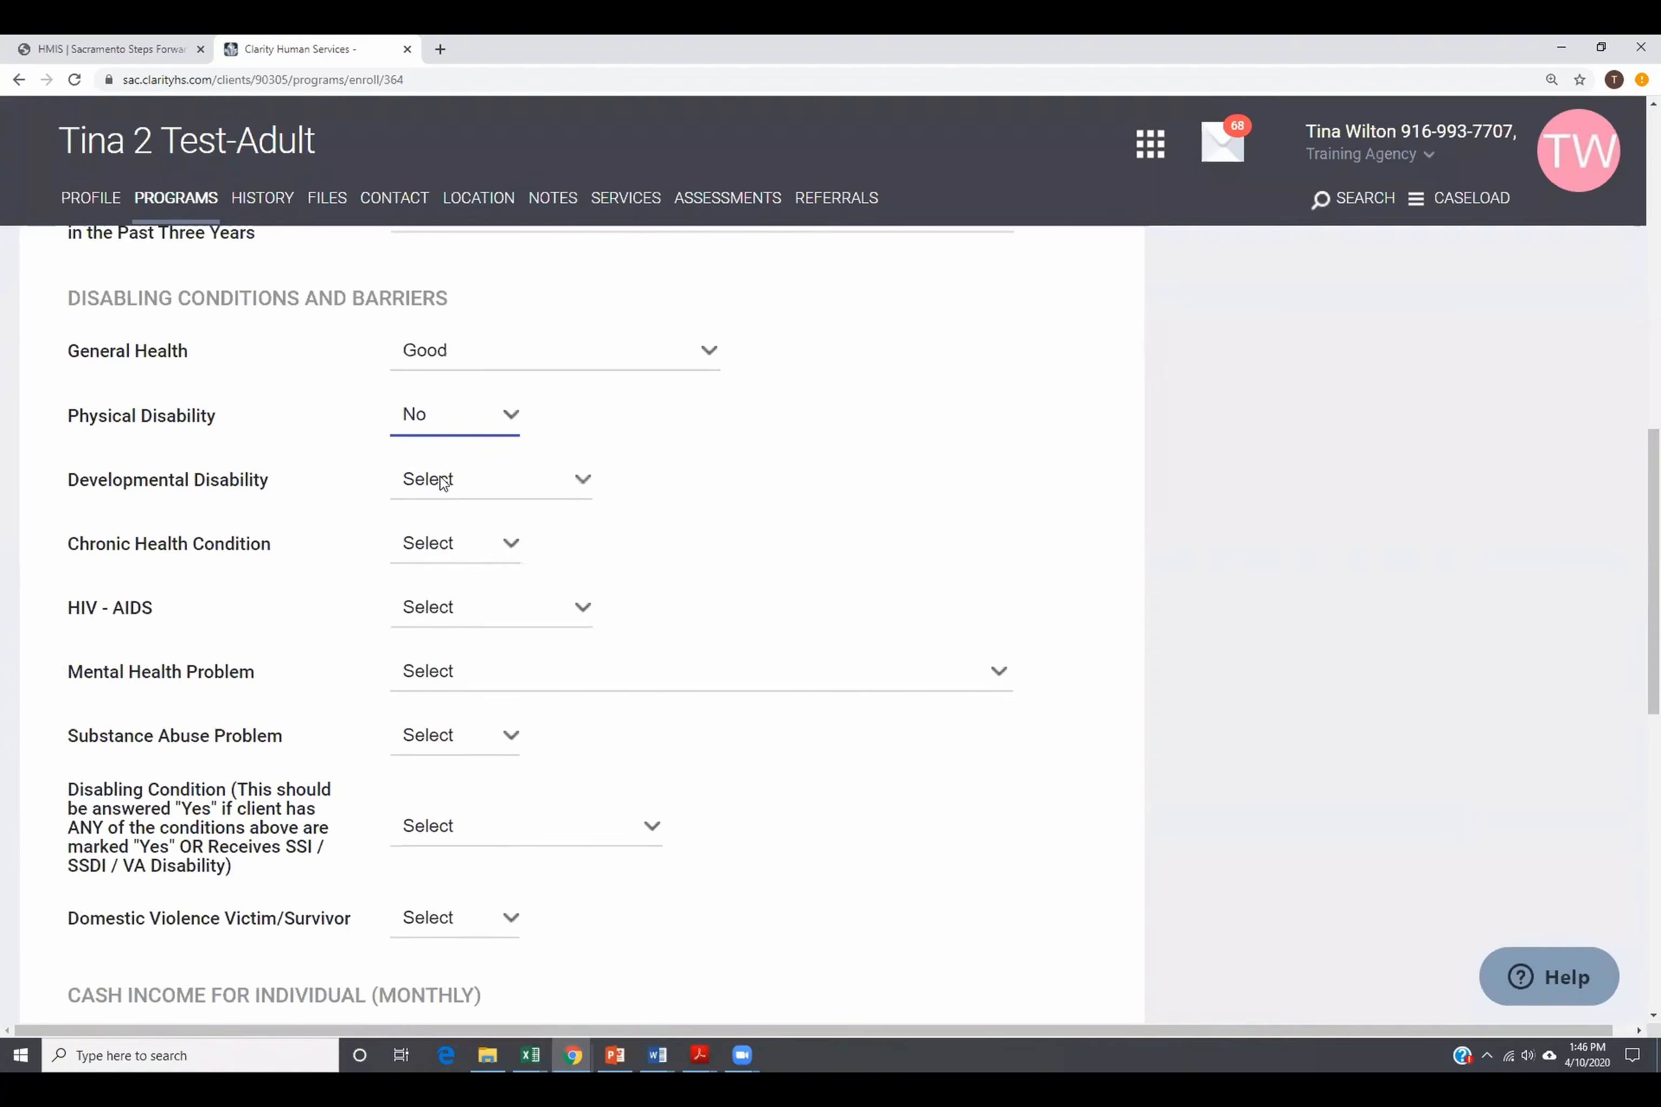
Step: Set Developmental Disability to Yes and its Receiving Services answer to Yes
{"action": "left_click", "coordinate": [491, 487]}
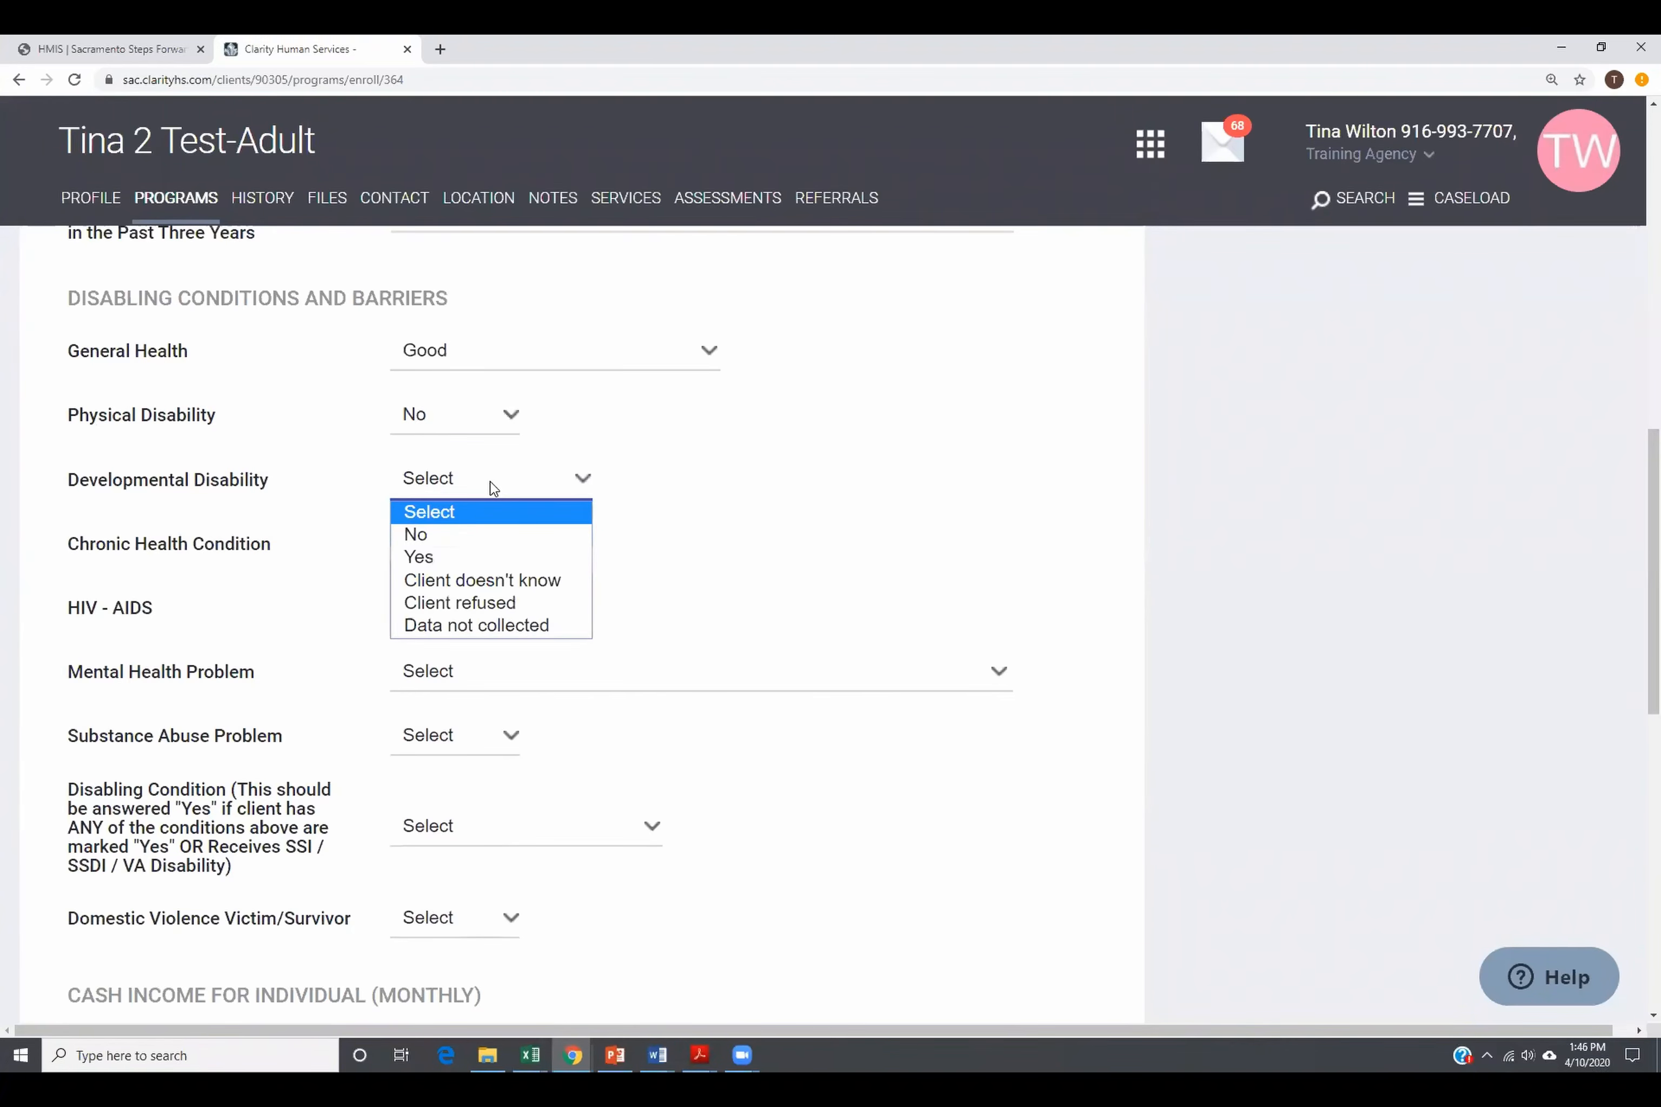
{"action": "left_click", "coordinate": [429, 558]}
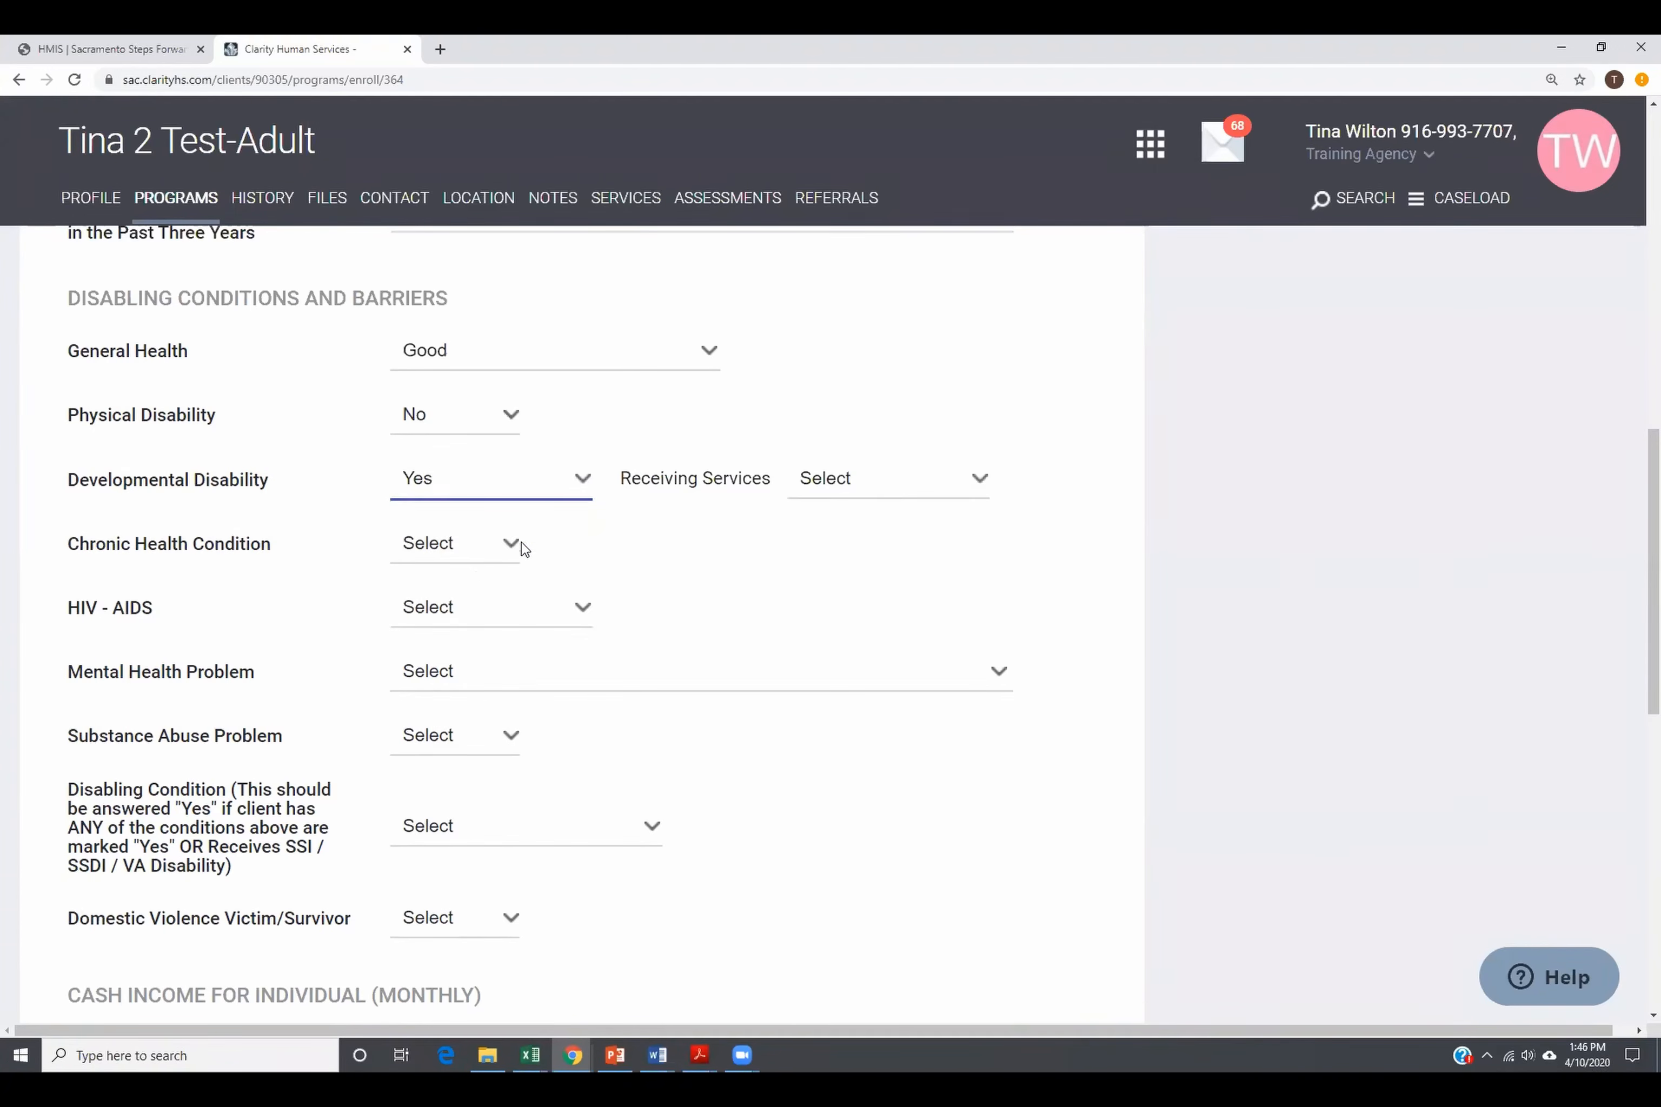
{"action": "left_click", "coordinate": [811, 496]}
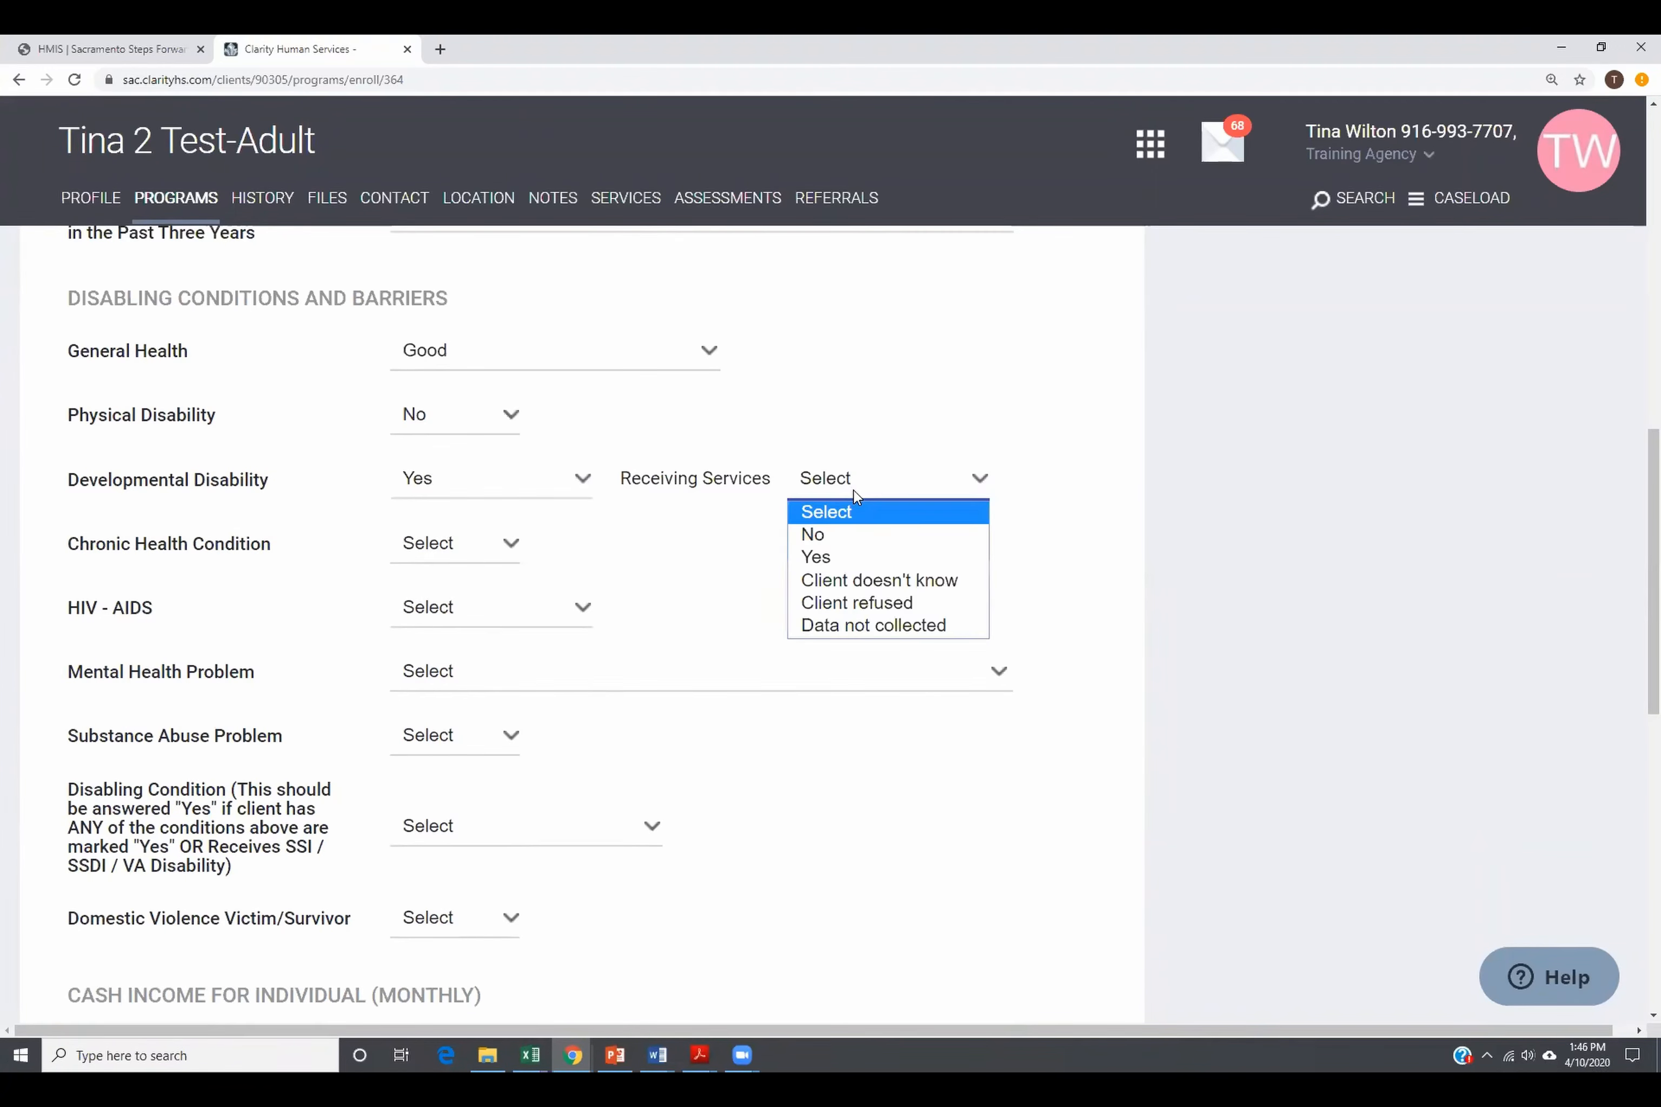
{"action": "left_click", "coordinate": [850, 556]}
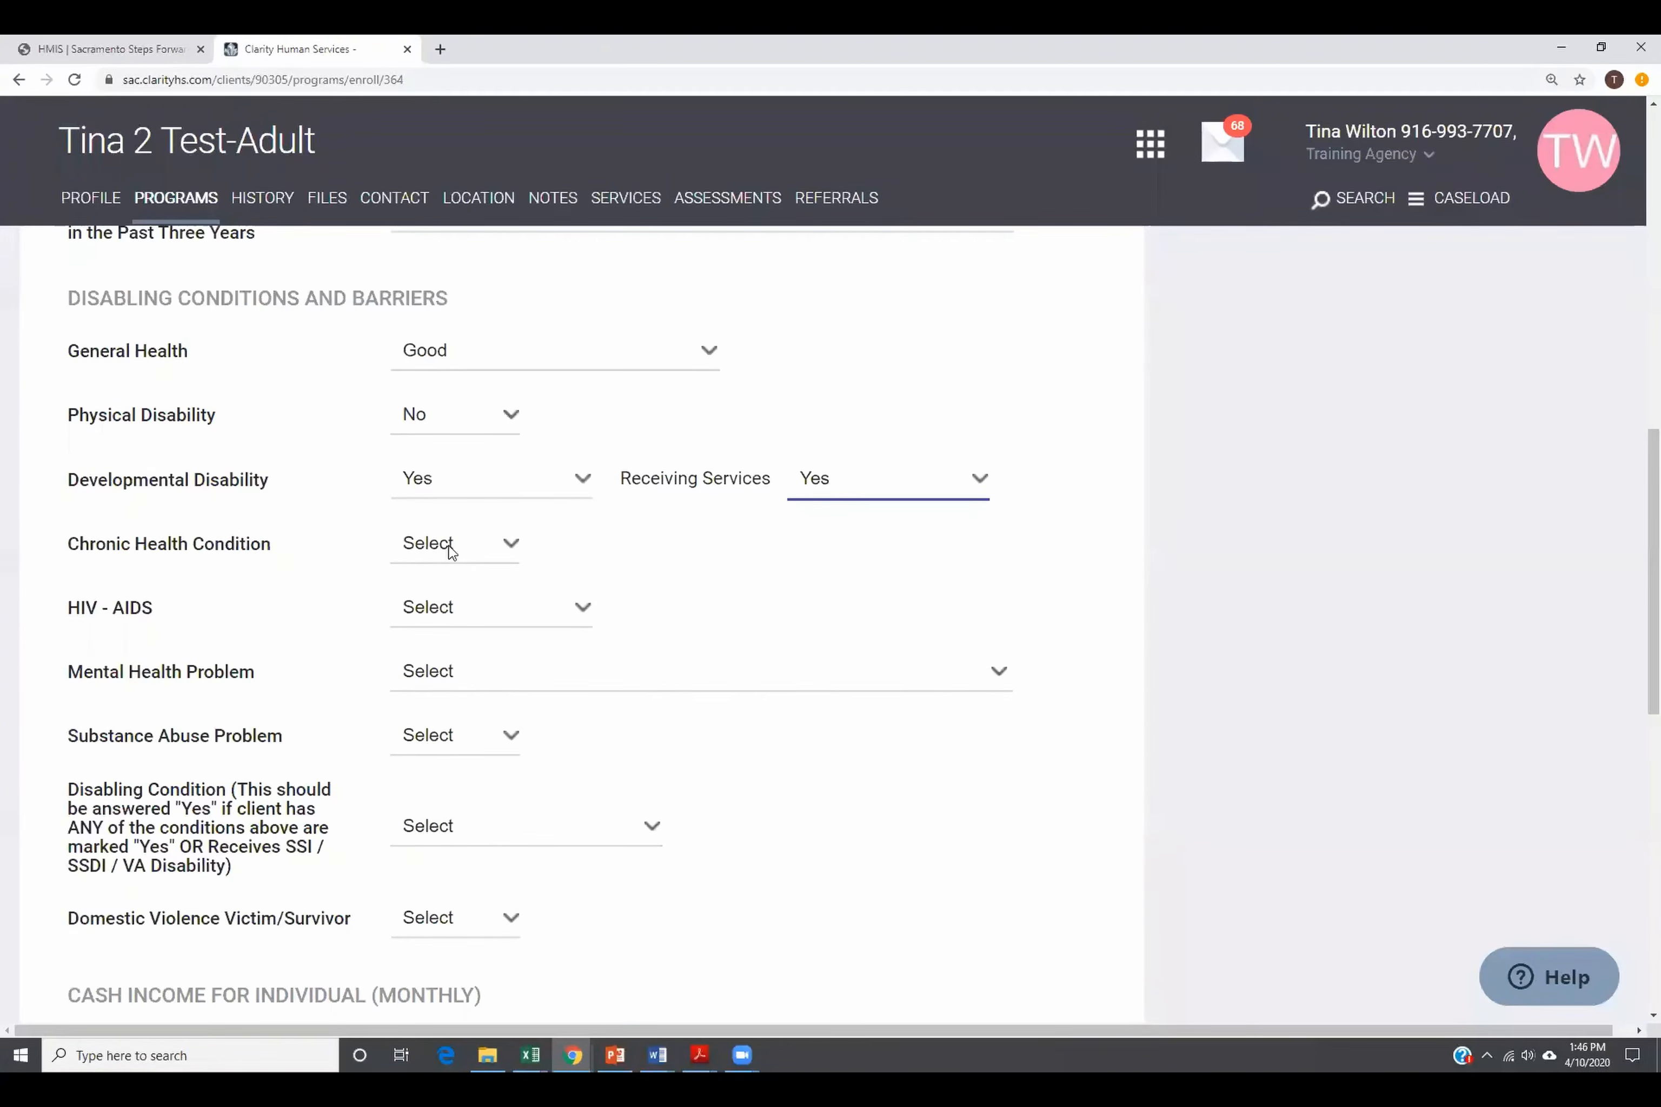
Step: Answer Yes to Chronic Health Condition and its Receiving Services, and No to being of long-continued and indefinite duration
{"action": "left_click", "coordinate": [420, 556]}
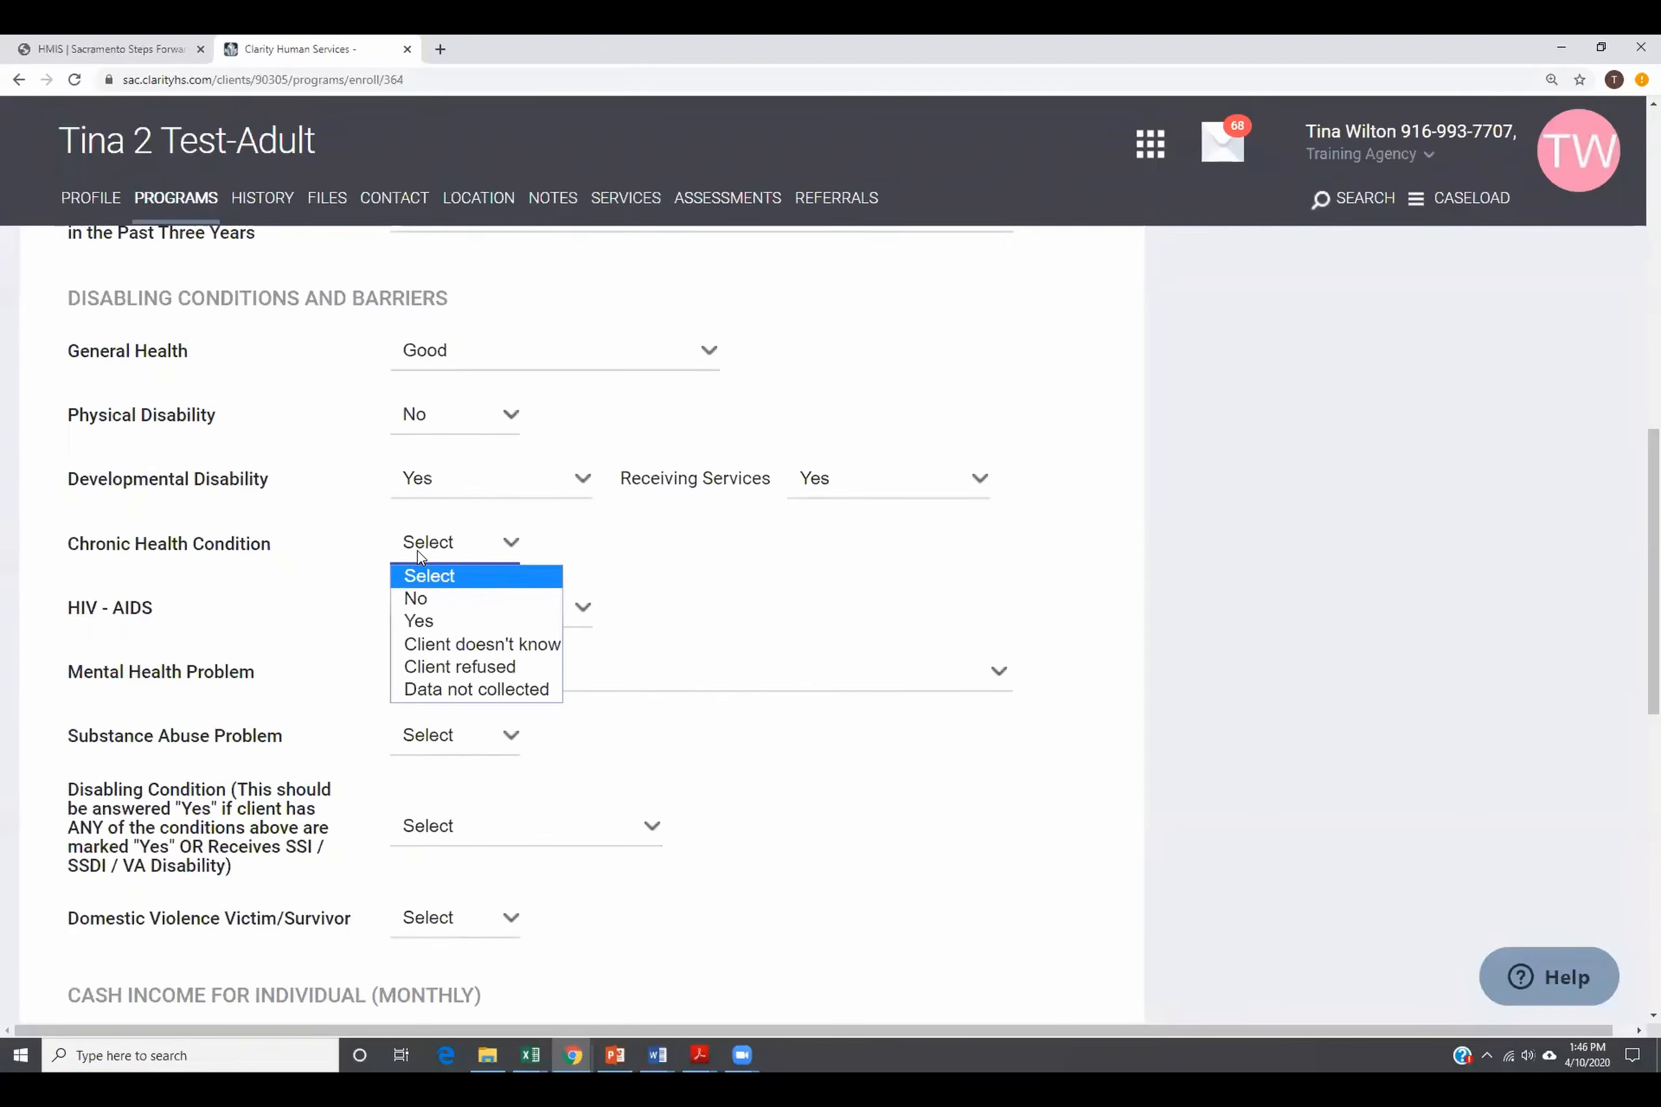
{"action": "left_click", "coordinate": [429, 624]}
{"action": "left_click", "coordinate": [770, 556]}
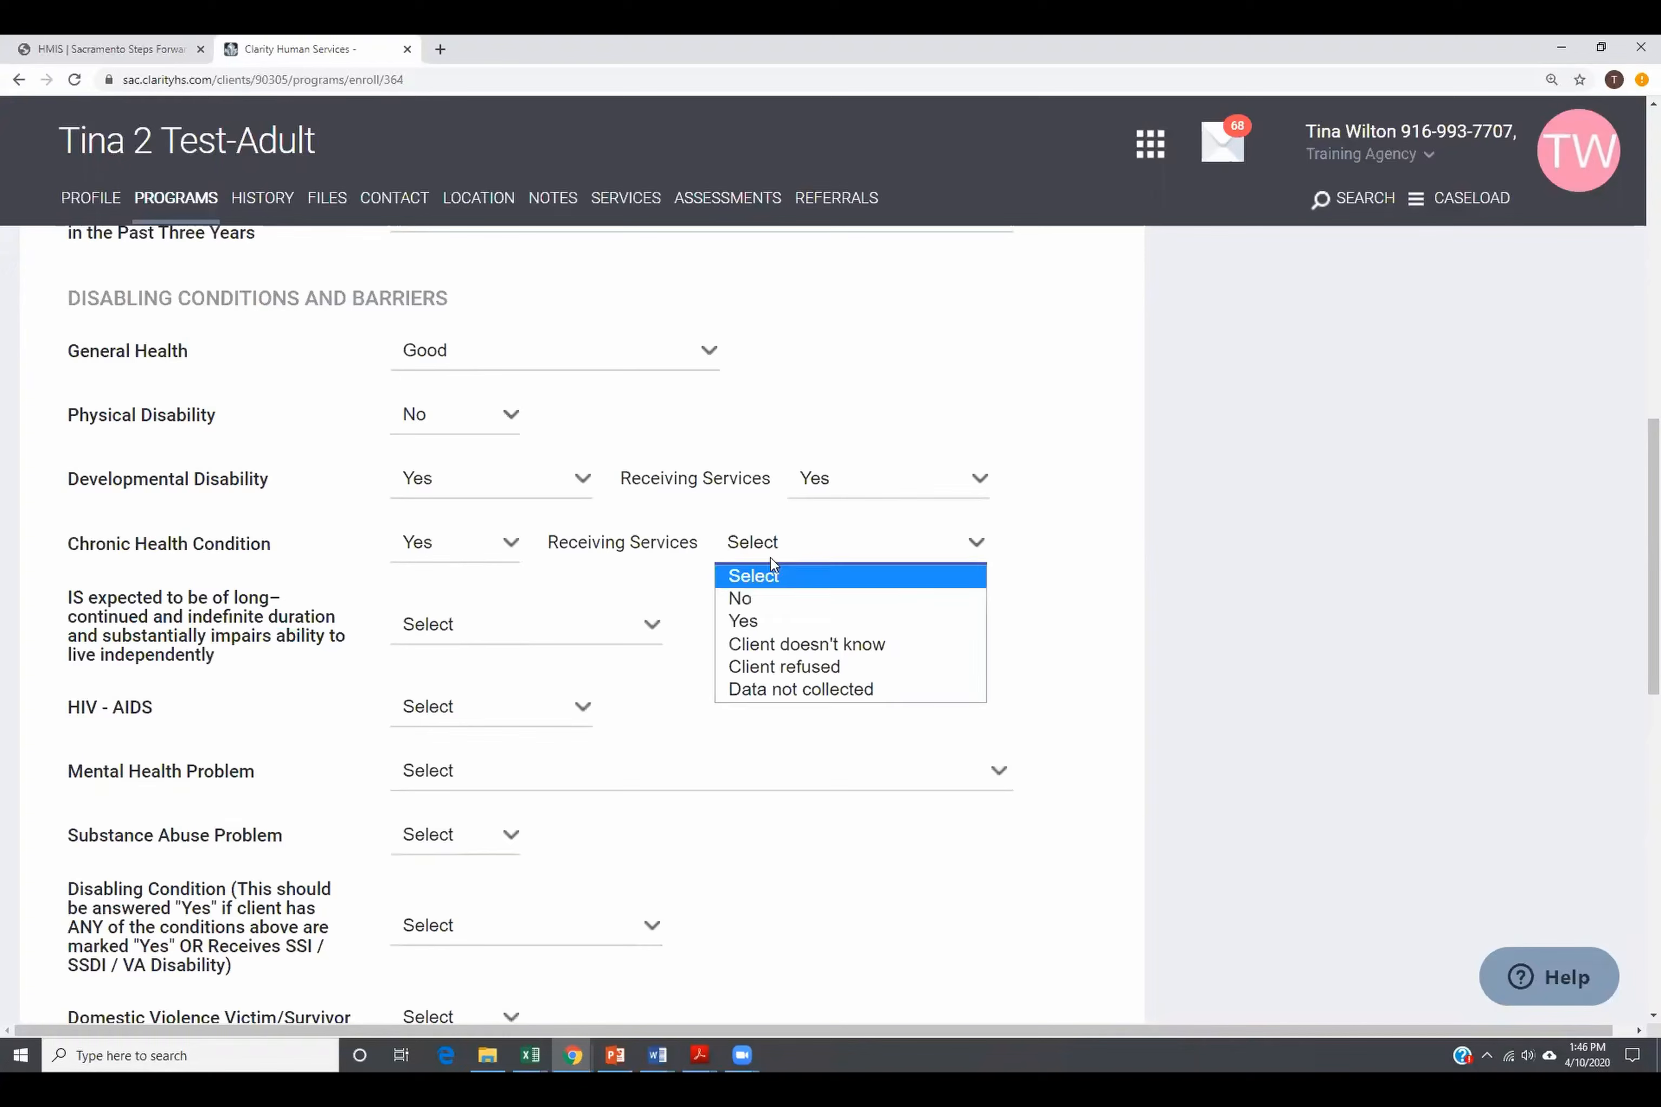
{"action": "left_click", "coordinate": [764, 622]}
{"action": "mouse_move", "coordinate": [184, 650]}
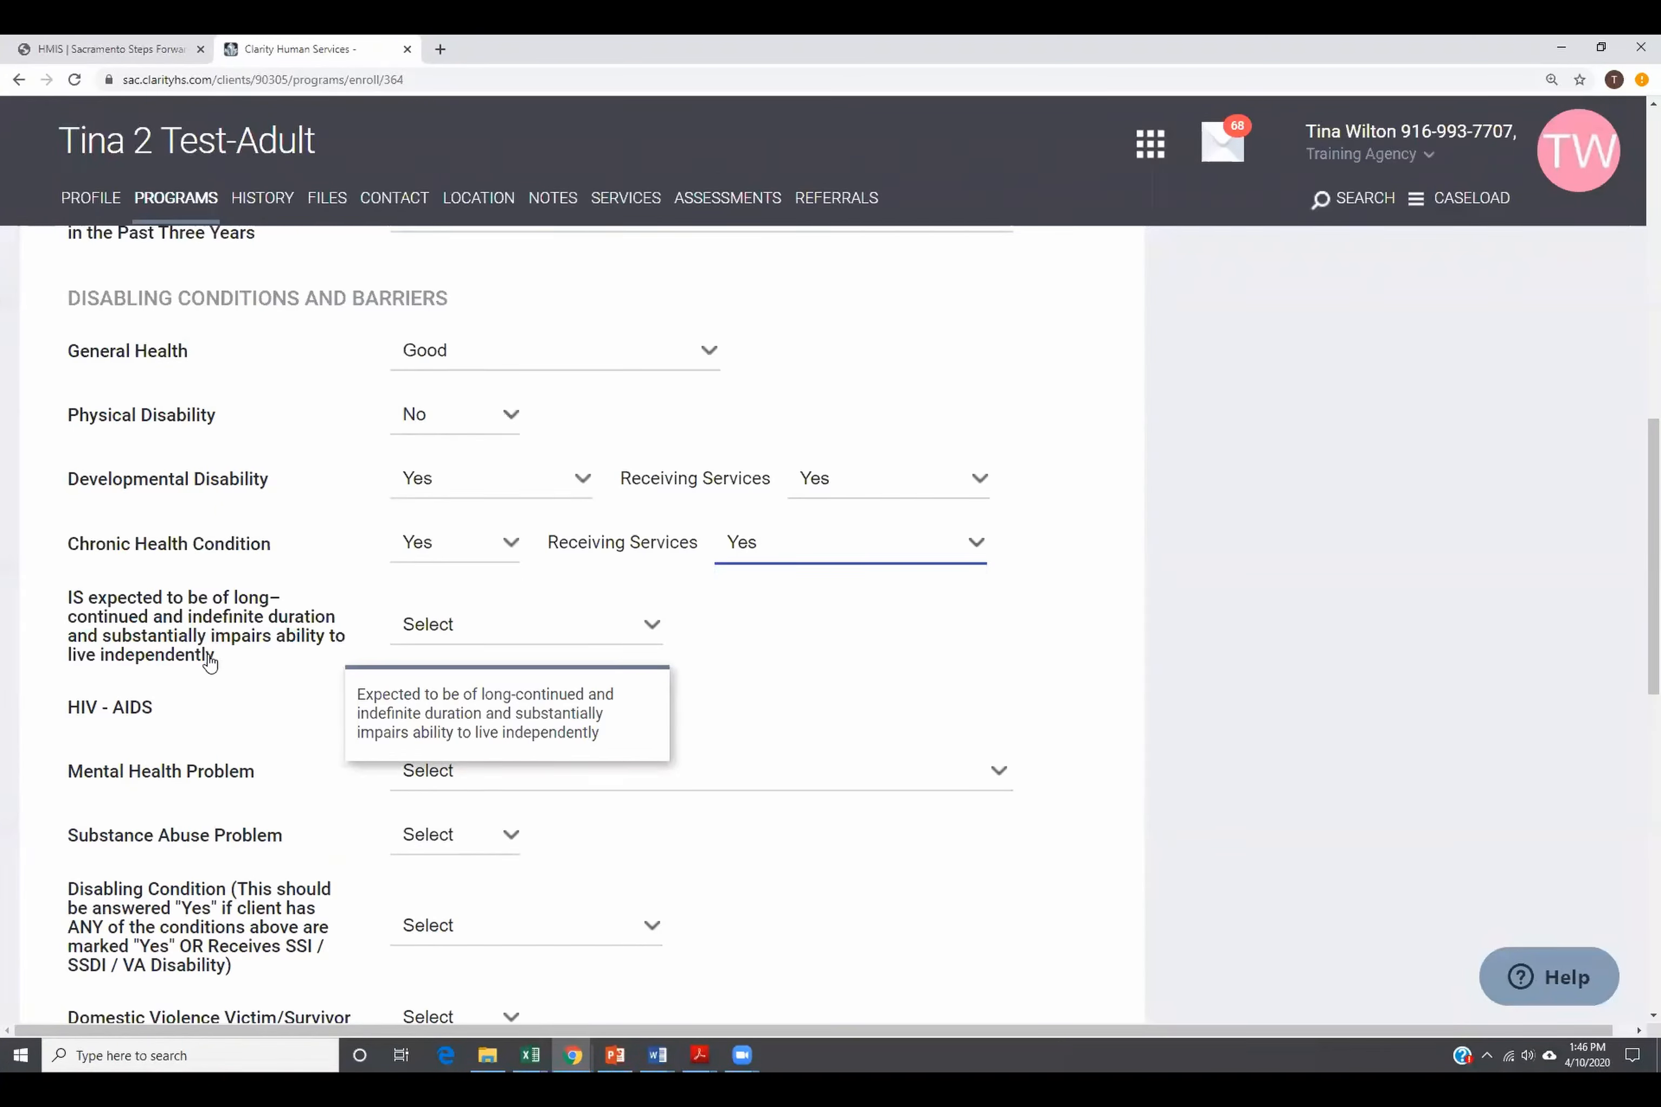
{"action": "left_click", "coordinate": [515, 631]}
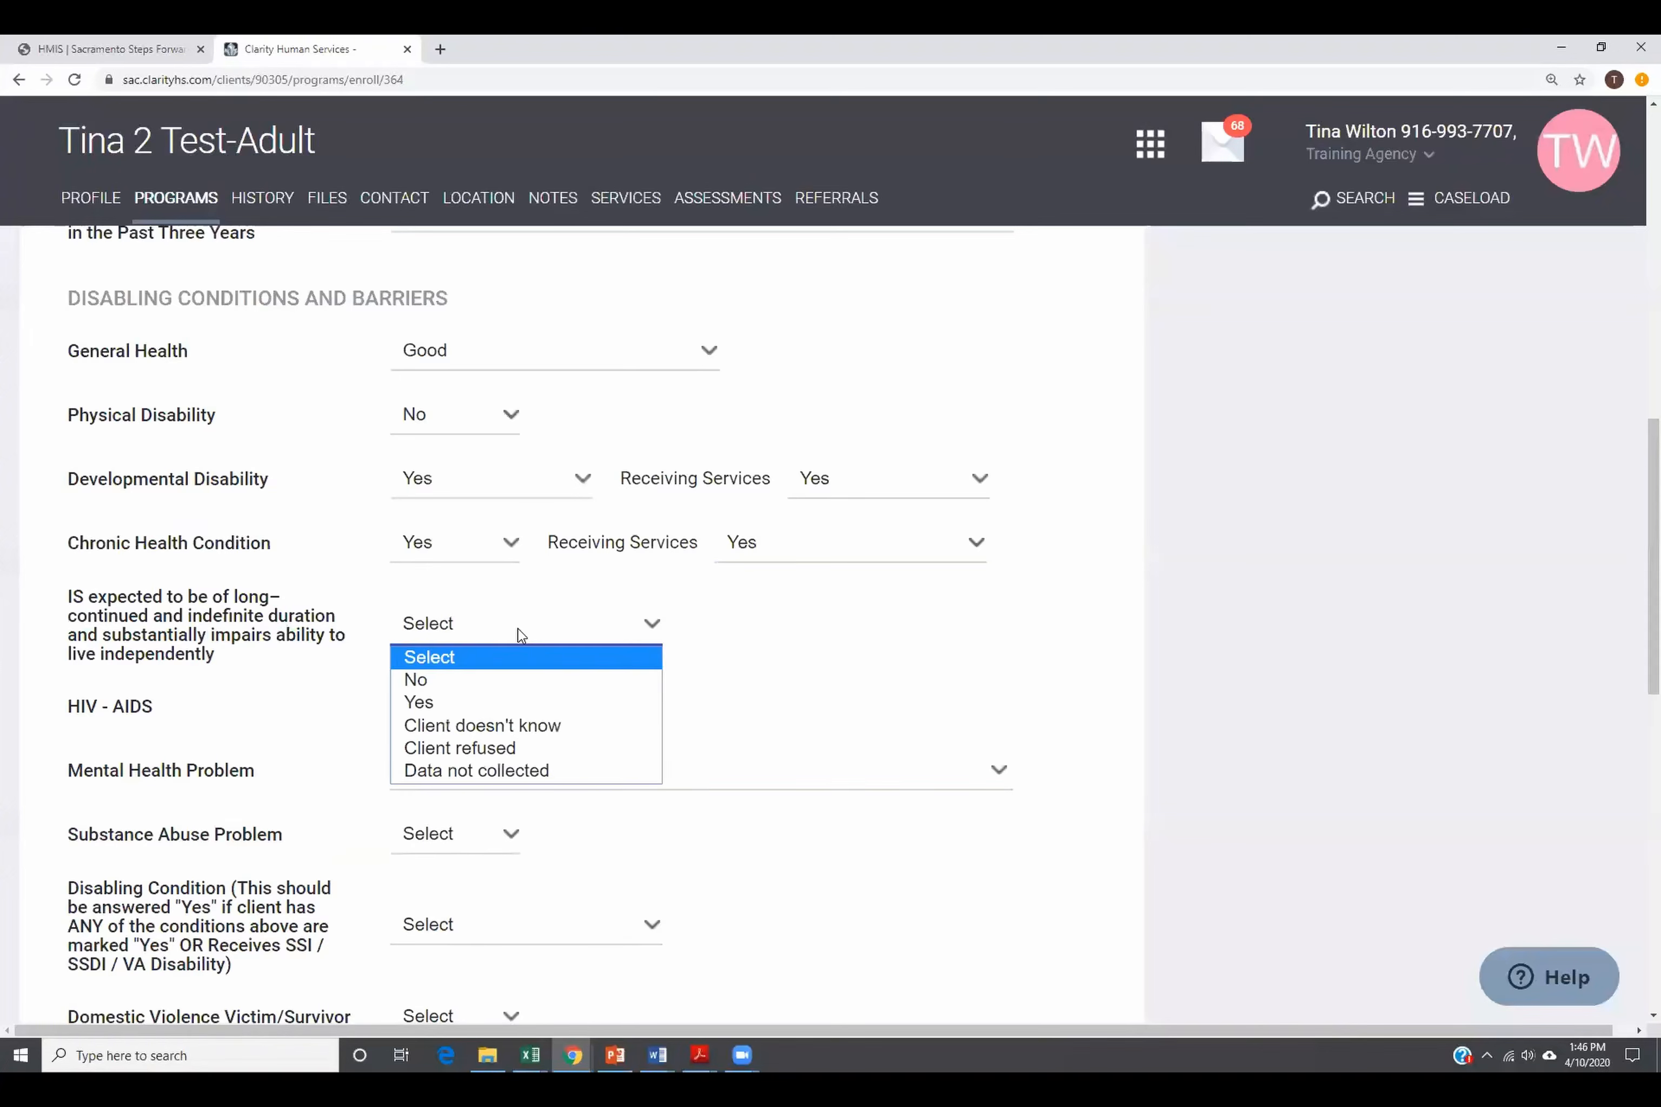
{"action": "left_click", "coordinate": [447, 676]}
Step: Change Receiving Services to No for both Chronic Health Condition and Developmental Disability
{"action": "left_click", "coordinate": [854, 557]}
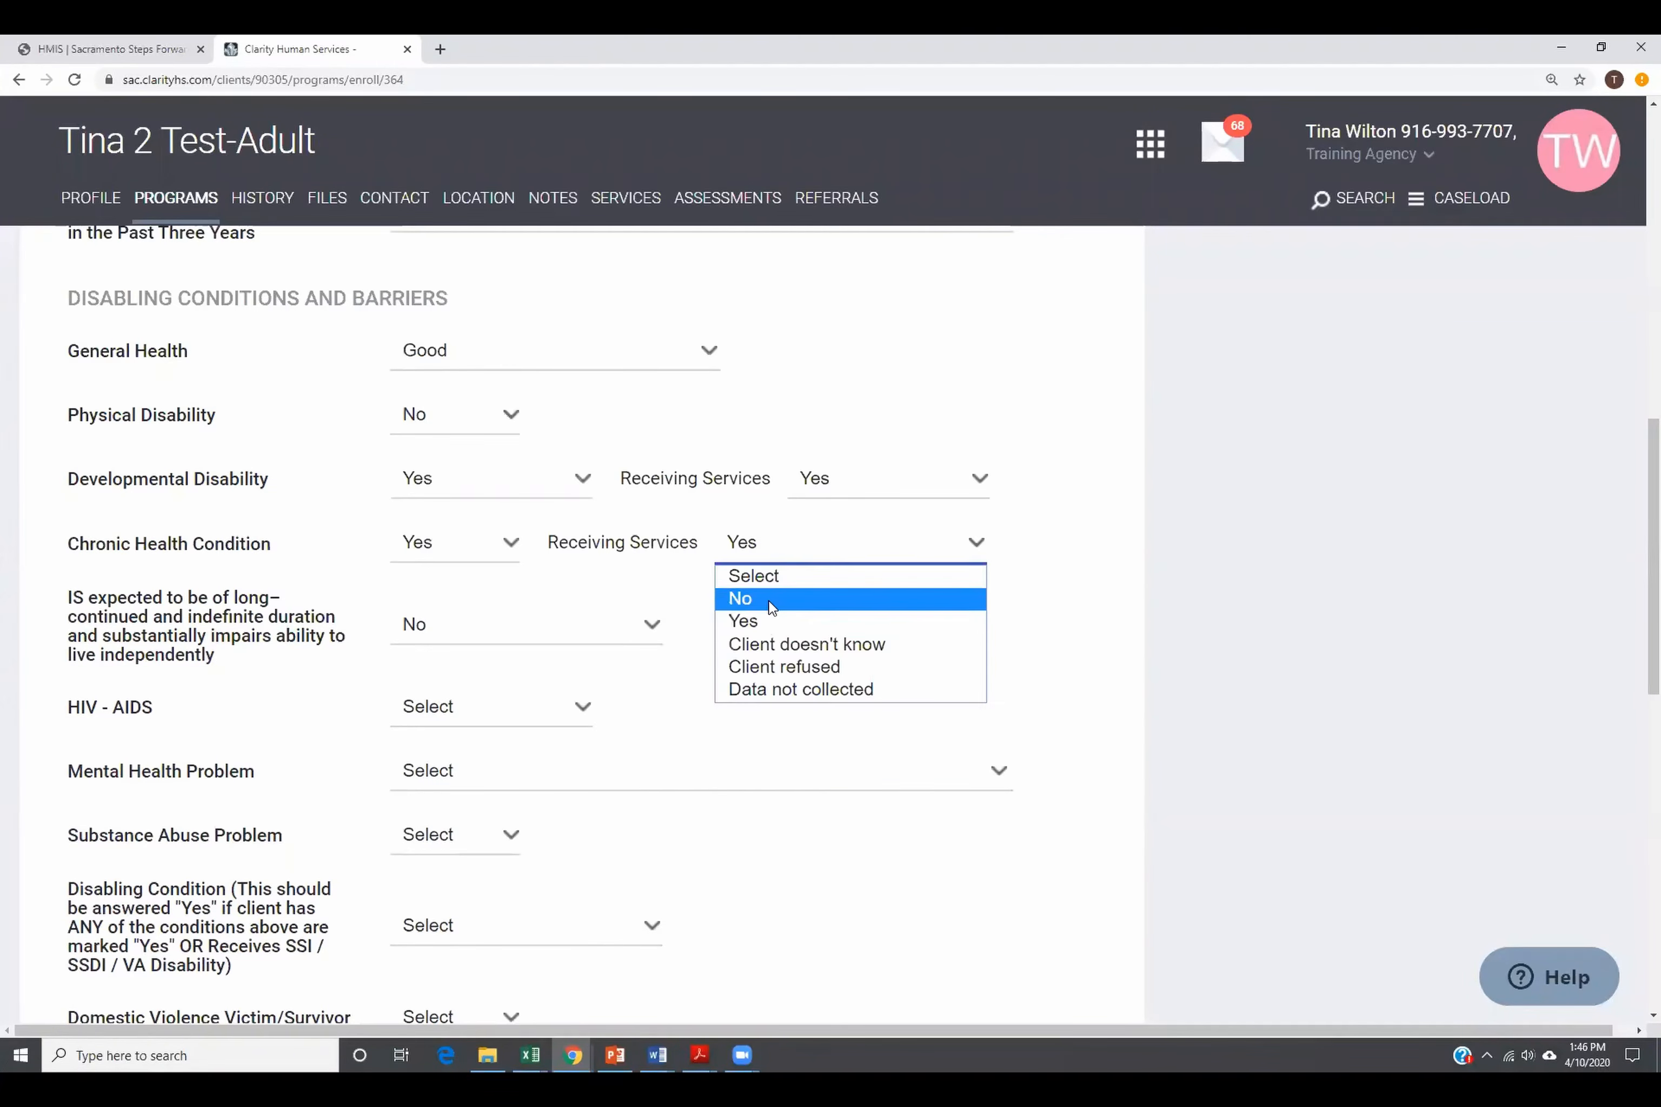
{"action": "left_click", "coordinate": [822, 597]}
{"action": "left_click", "coordinate": [849, 493]}
{"action": "left_click", "coordinate": [844, 536]}
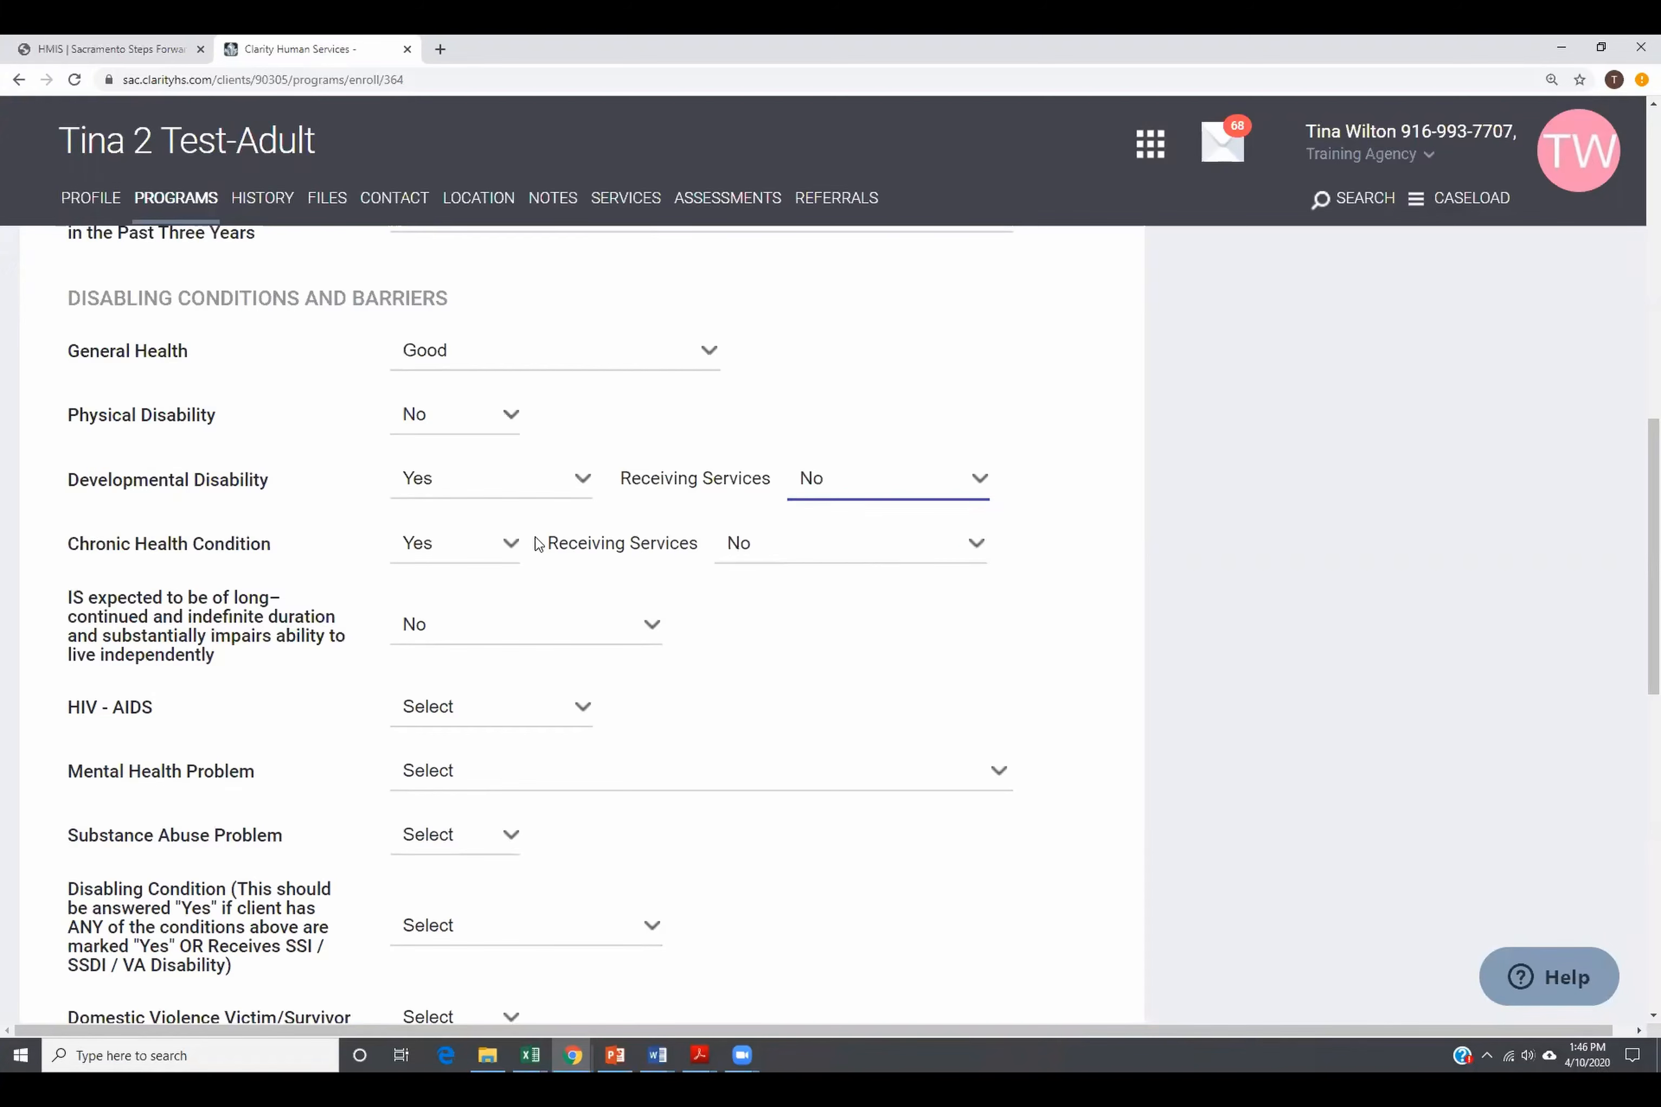
Step: Set Developmental Disability, Chronic Health Condition and HIV - AIDS to No
{"action": "left_click", "coordinate": [482, 492]}
{"action": "left_click", "coordinate": [465, 536]}
{"action": "left_click", "coordinate": [477, 544]}
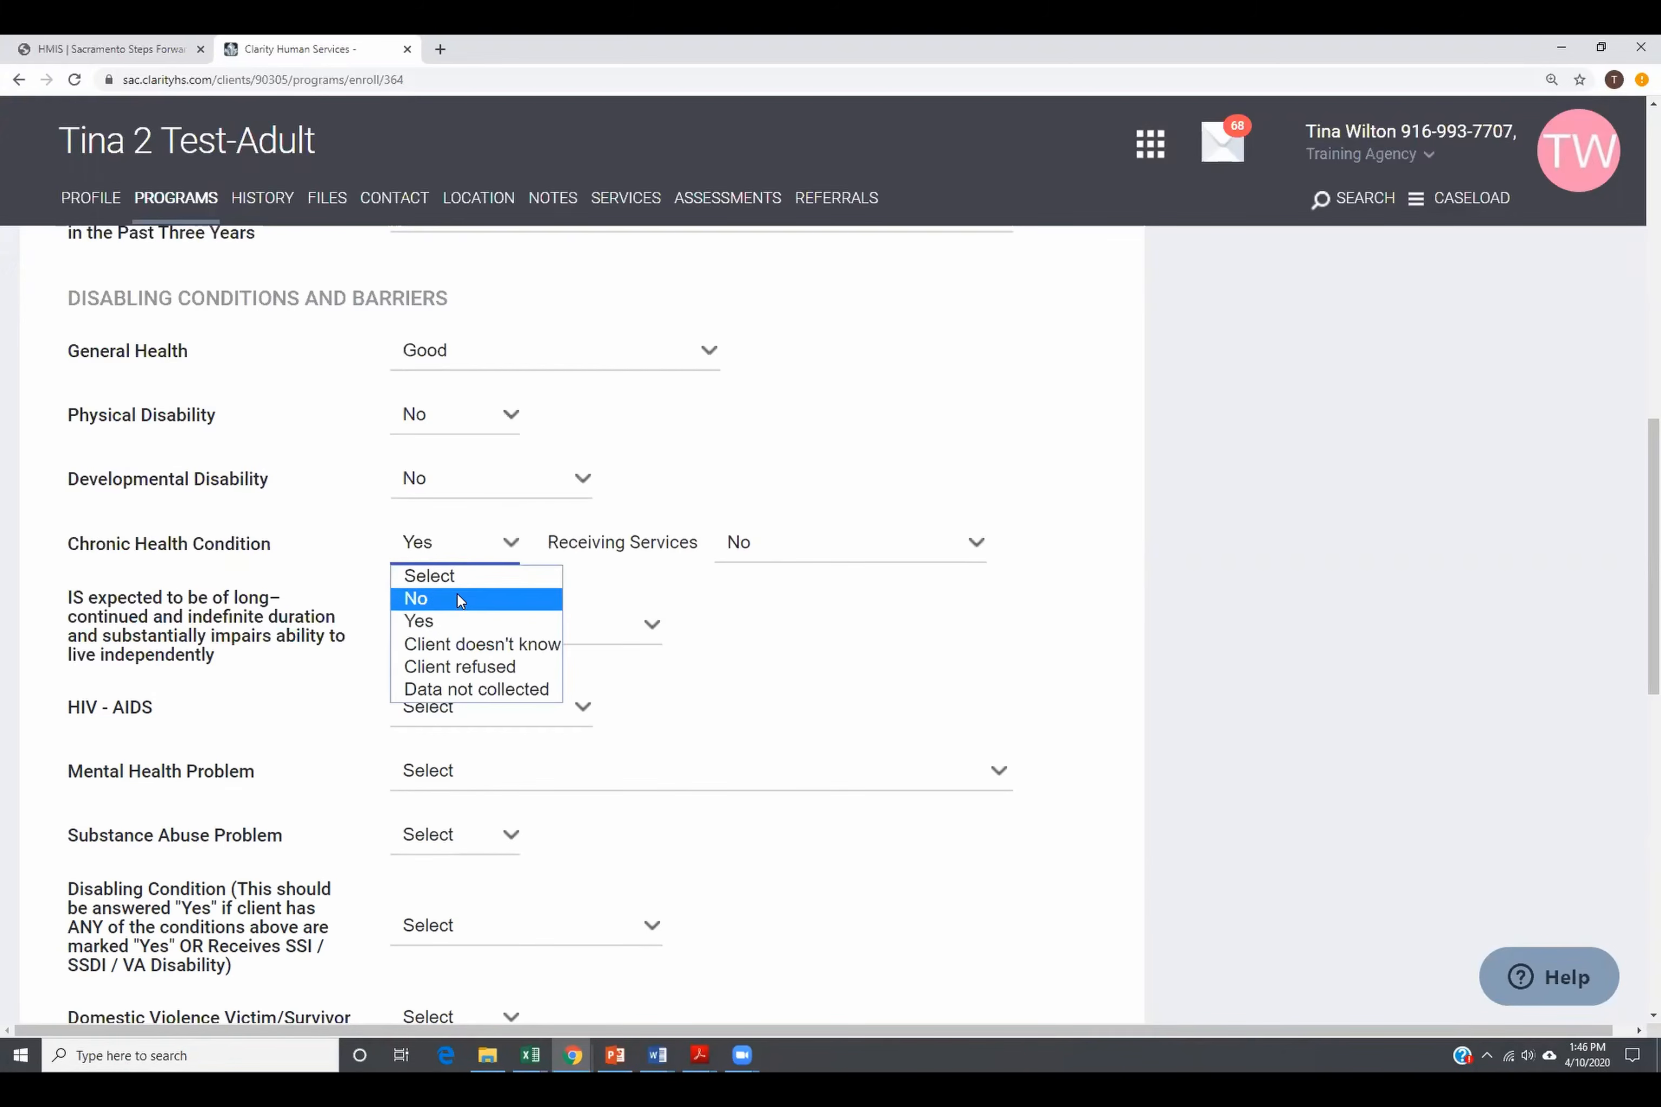
{"action": "left_click", "coordinate": [457, 593]}
{"action": "left_click", "coordinate": [466, 619]}
{"action": "left_click", "coordinate": [464, 659]}
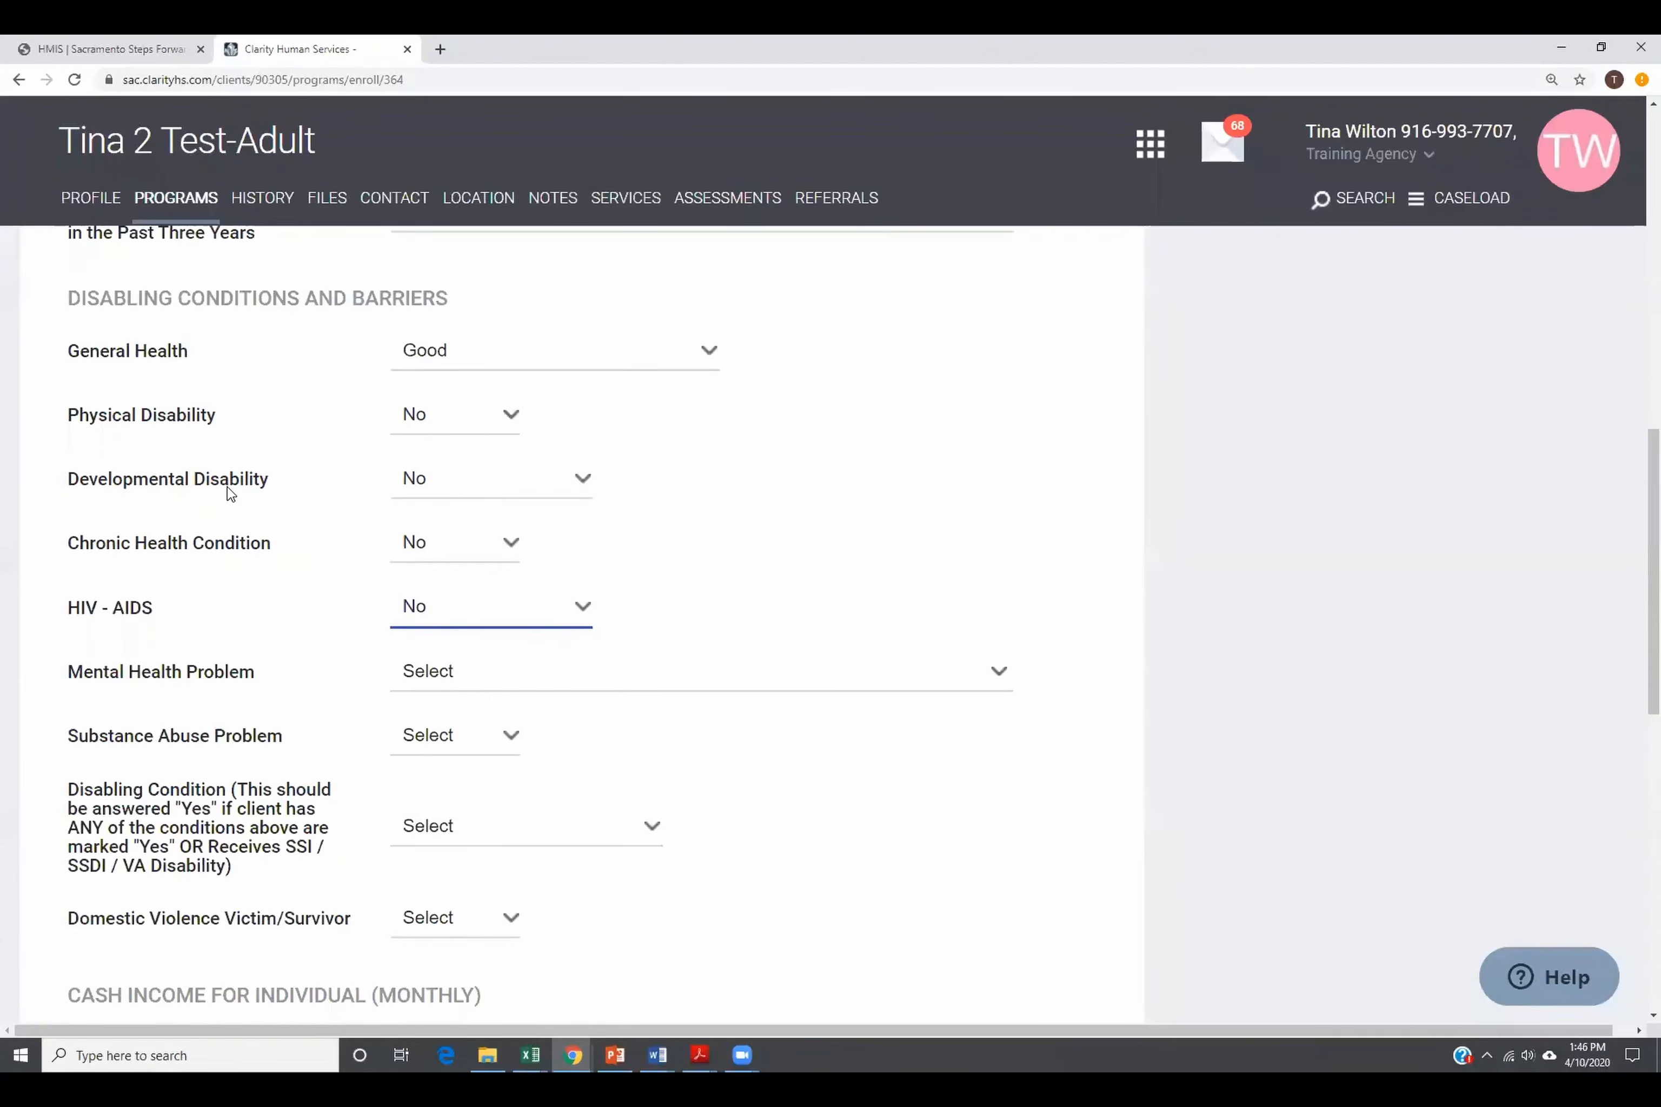
Step: Try HIV - AIDS as Yes with Receiving Services set to Yes, and return HIV - AIDS to No
{"action": "left_click", "coordinate": [466, 614]}
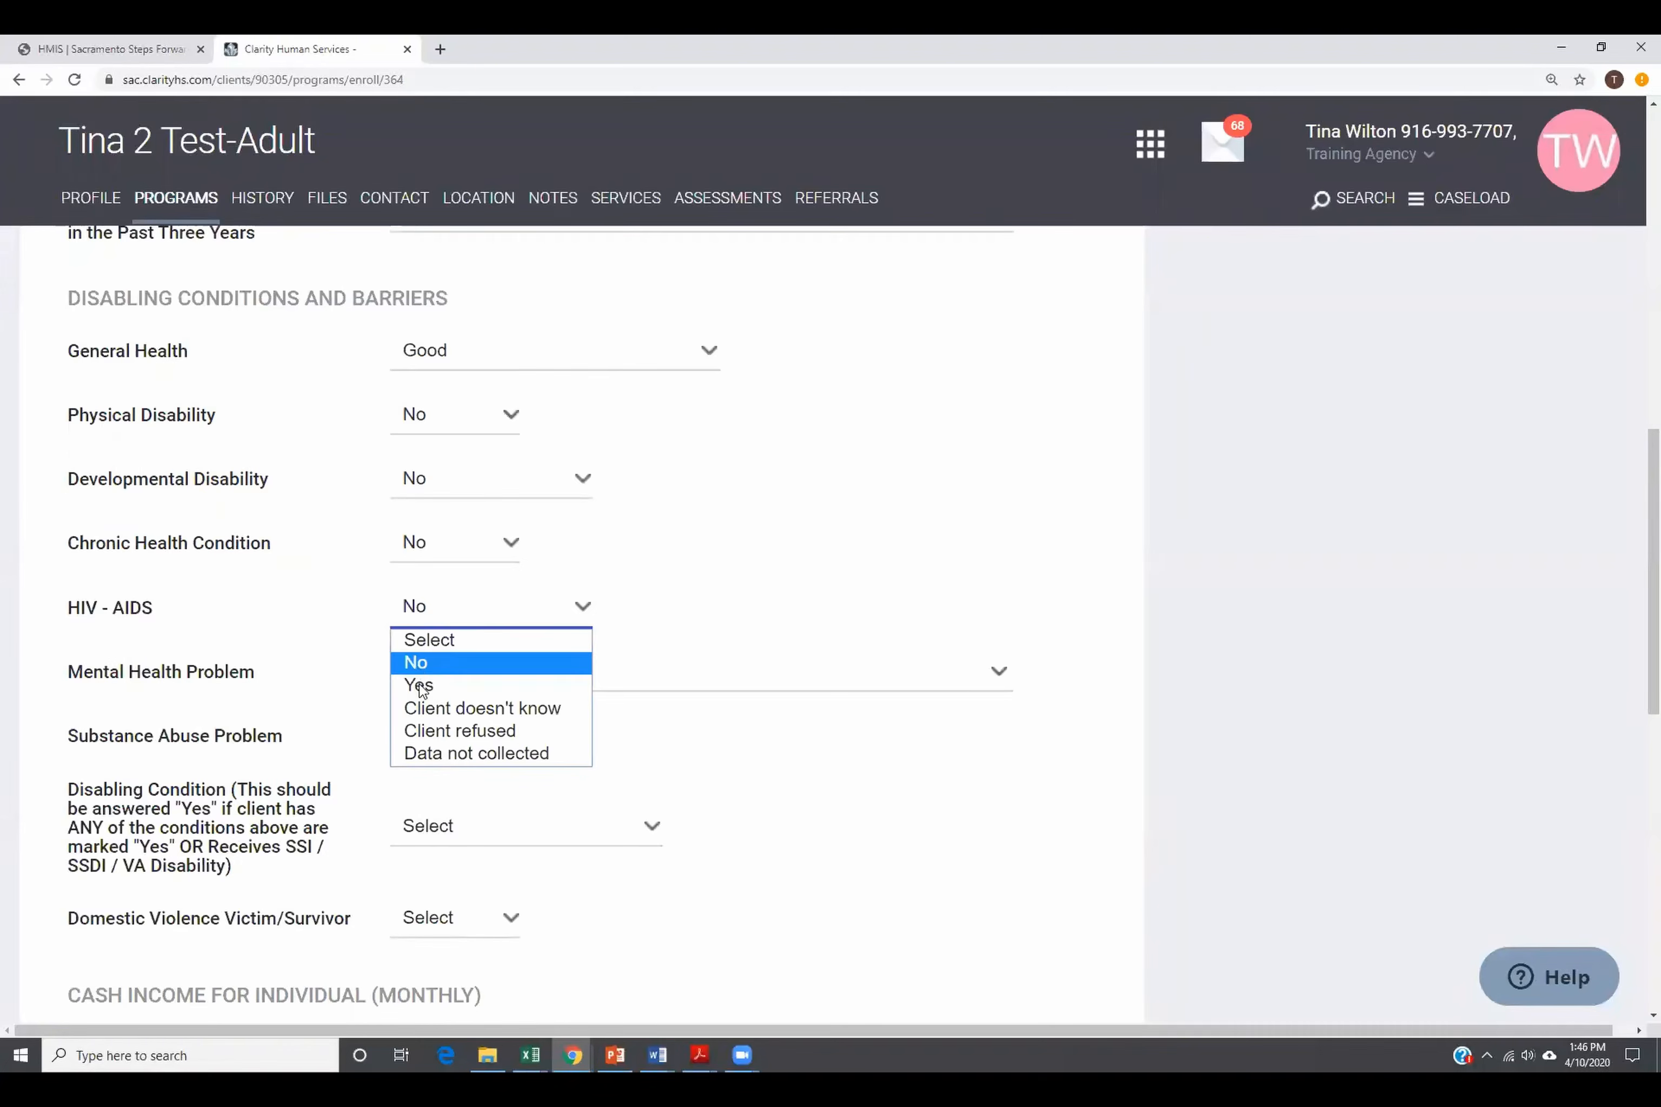
{"action": "left_click", "coordinate": [422, 683]}
{"action": "left_click", "coordinate": [954, 620]}
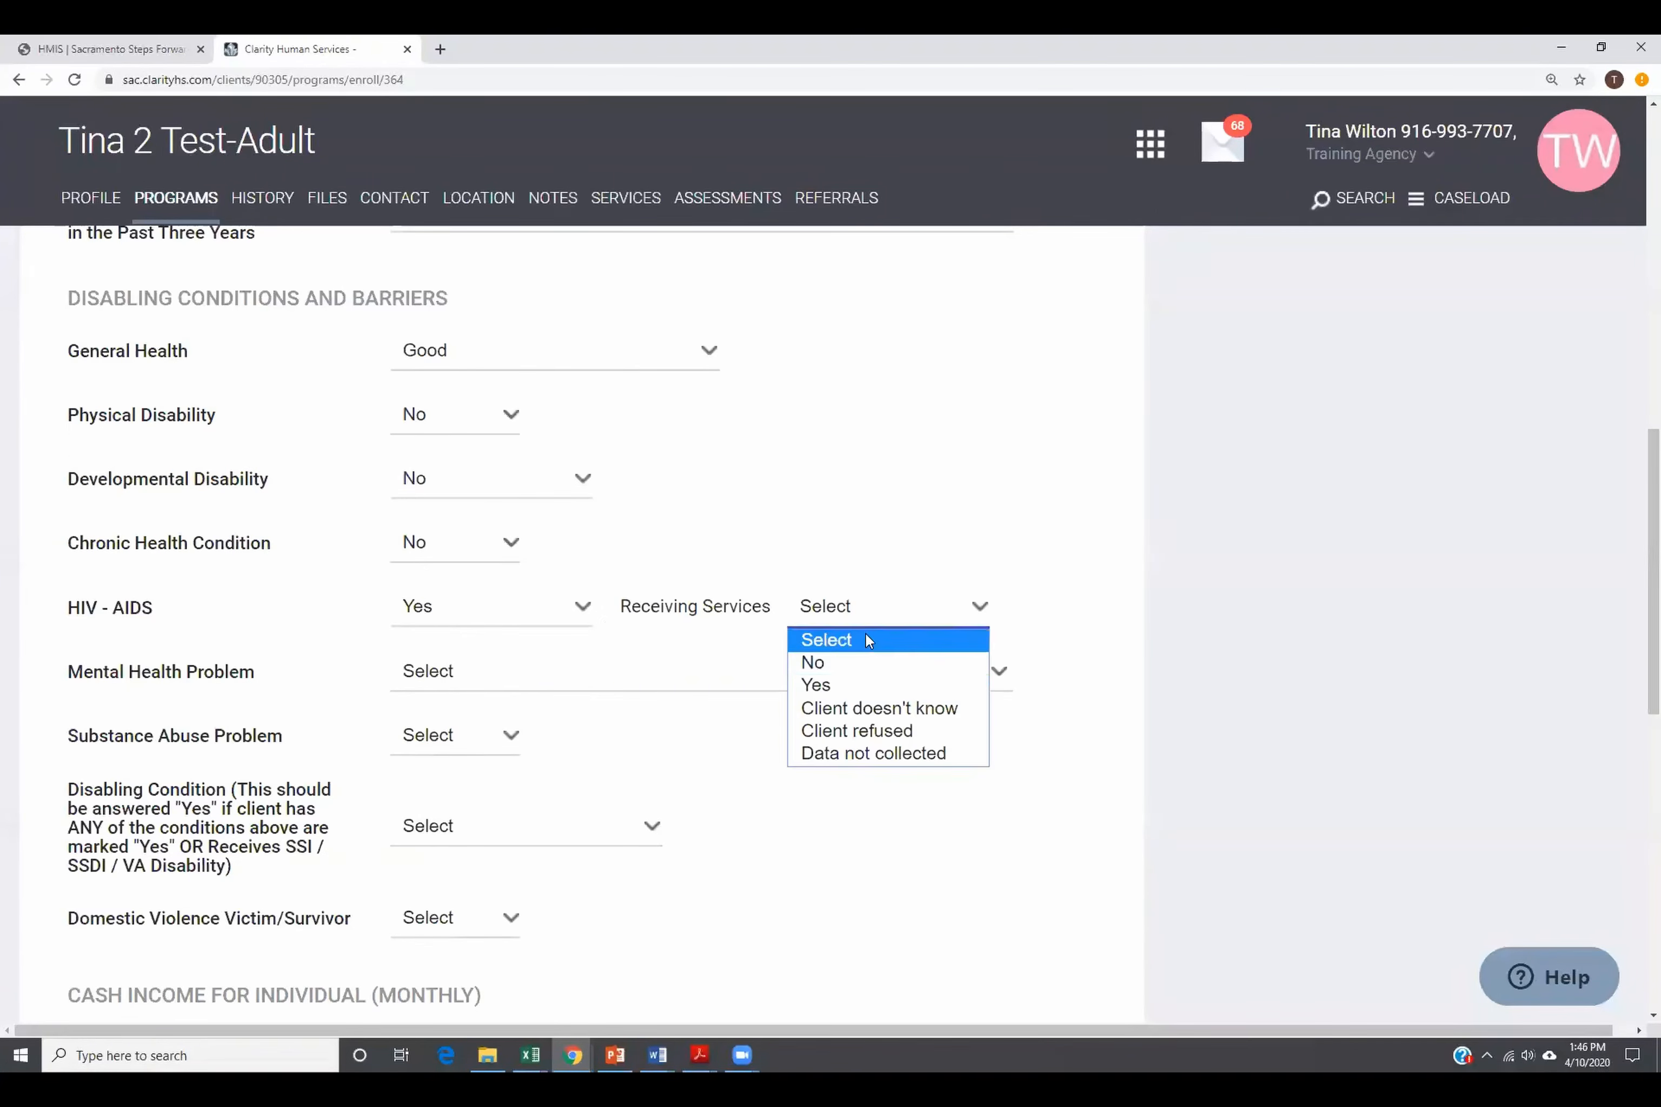
{"action": "left_click", "coordinate": [848, 687]}
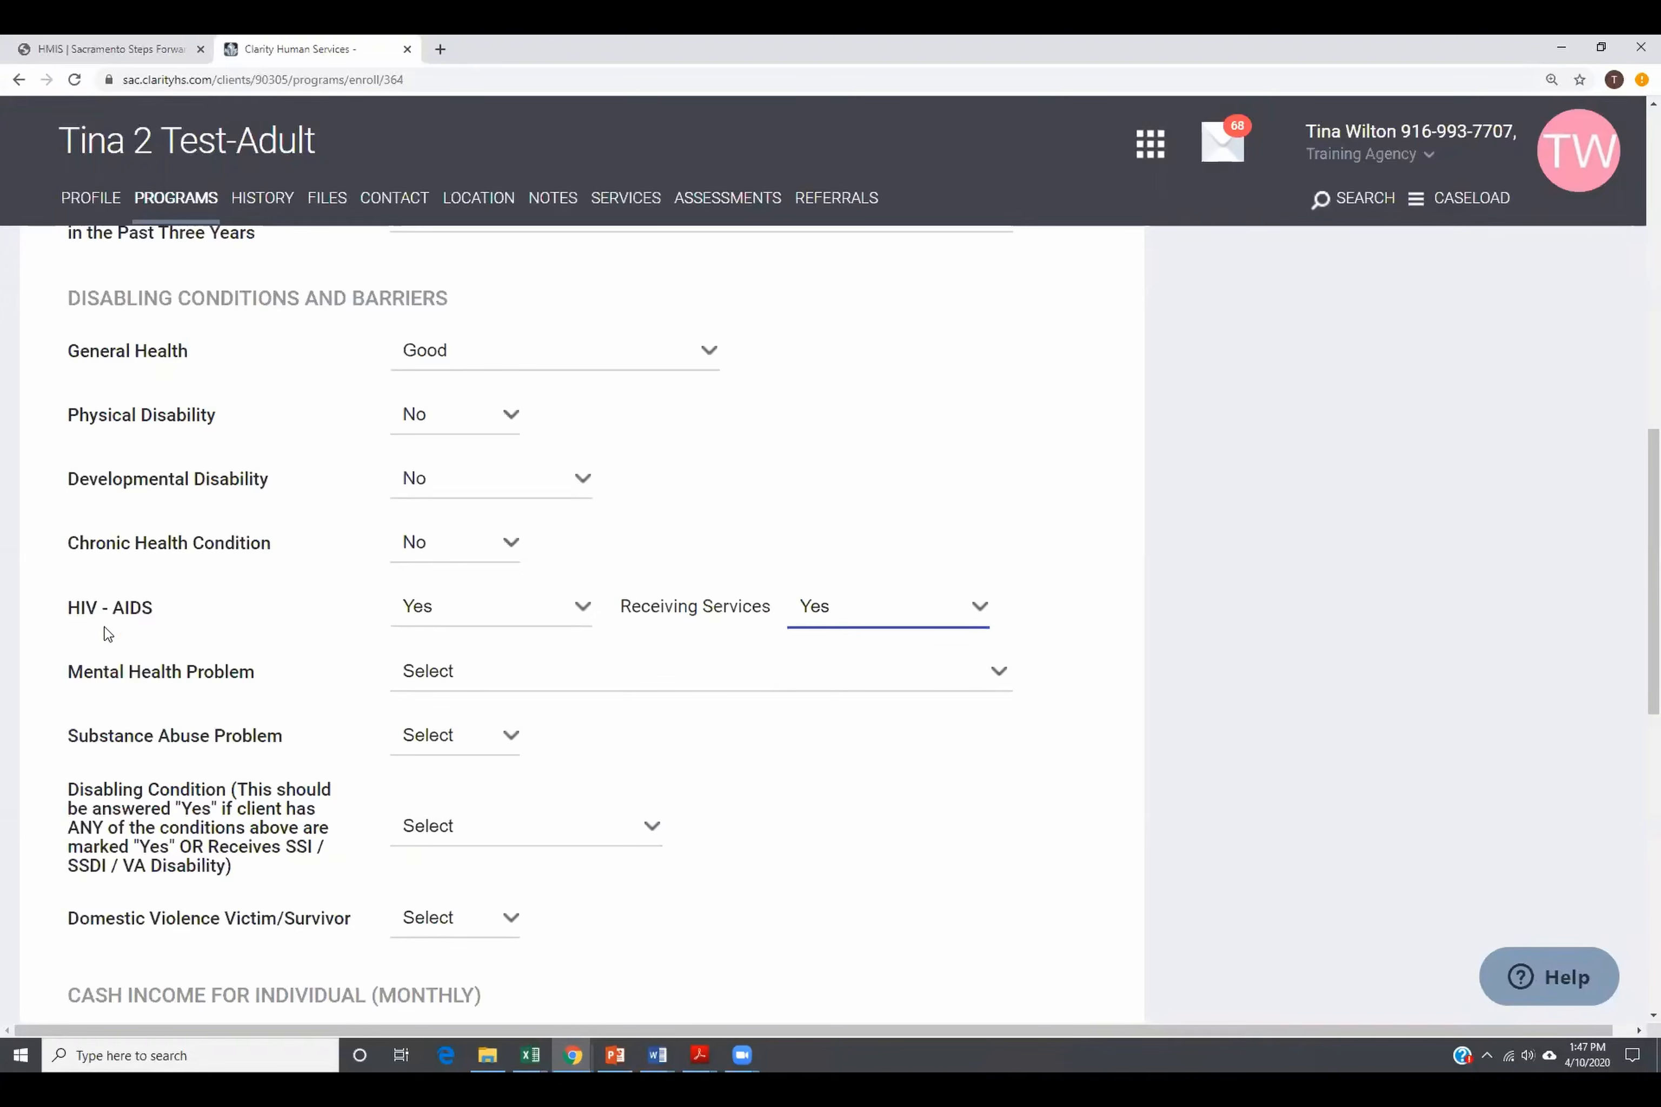
{"action": "left_click", "coordinate": [593, 611]}
{"action": "left_click", "coordinate": [439, 669]}
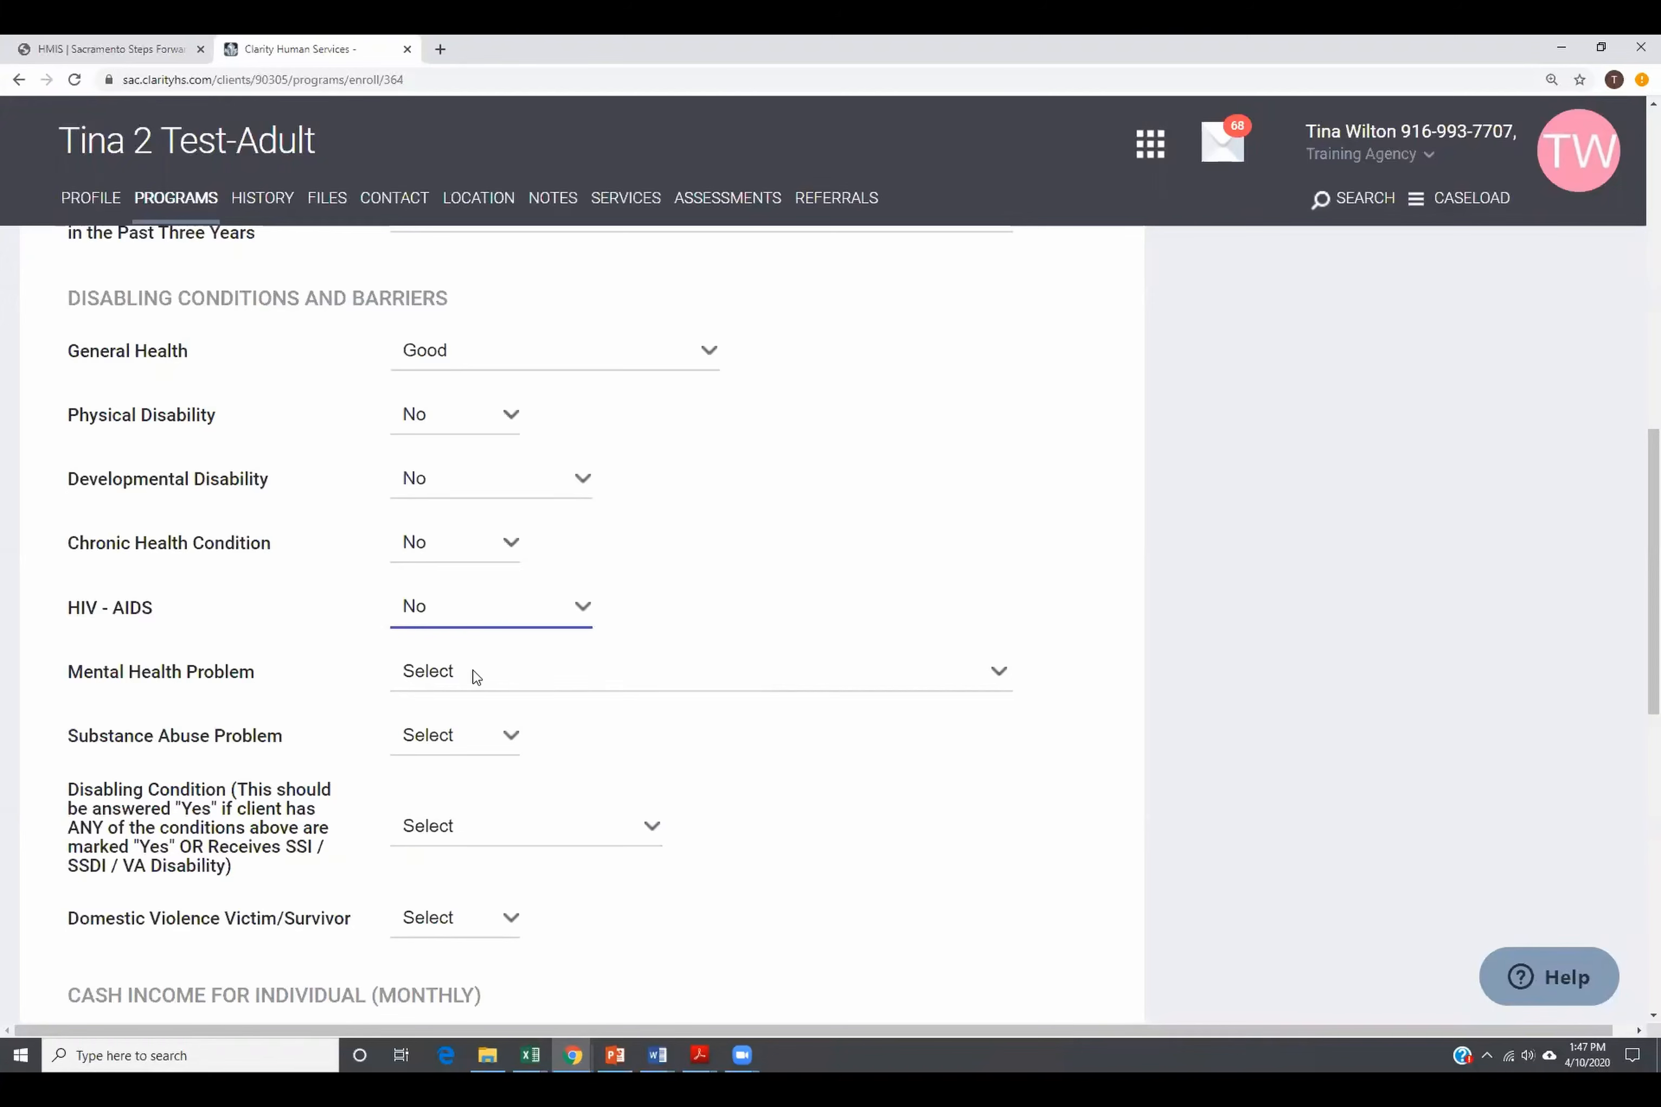
Step: Set Mental Health Problem and Substance Abuse Problem to No
{"action": "left_click", "coordinate": [472, 676]}
{"action": "left_click", "coordinate": [457, 728]}
{"action": "left_click", "coordinate": [411, 740]}
{"action": "left_click", "coordinate": [420, 790]}
Step: Set the overall Disabling Condition answer to No
{"action": "scroll", "coordinate": [599, 703], "scroll_direction": "down", "scroll_amount": 1}
{"action": "scroll", "coordinate": [603, 709], "scroll_direction": "down", "scroll_amount": 3}
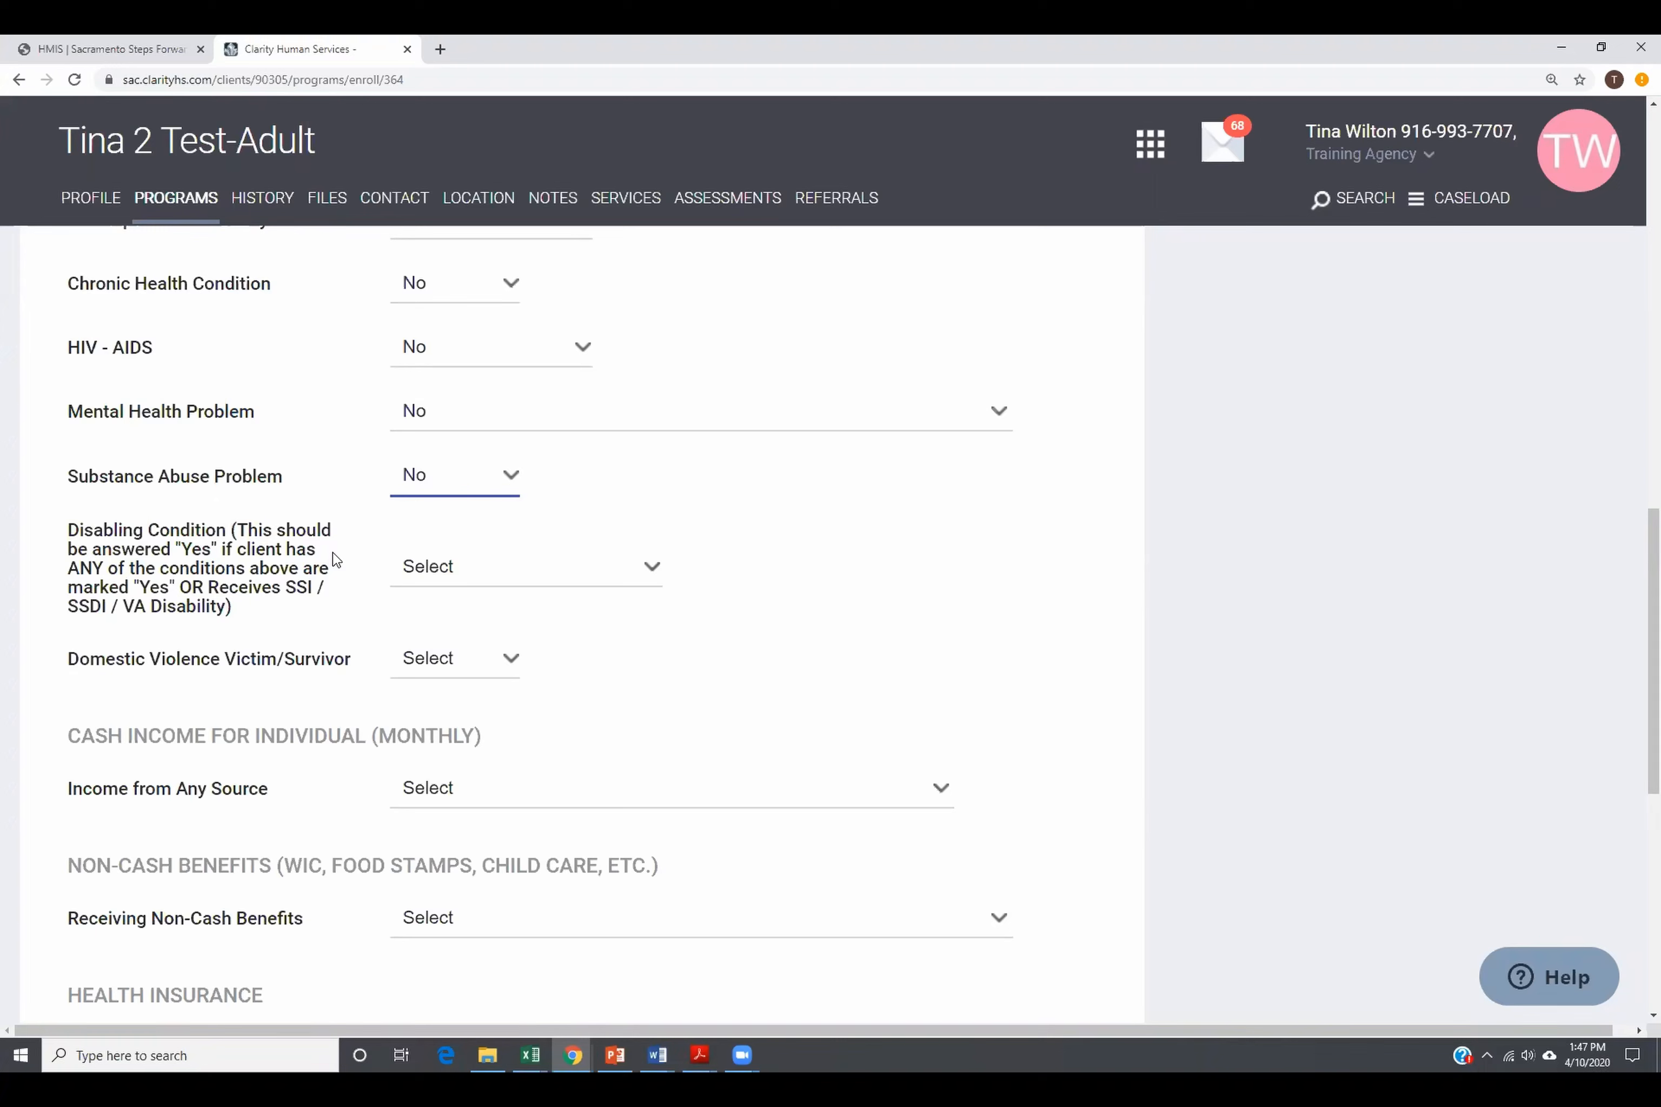
{"action": "left_click", "coordinate": [655, 573]}
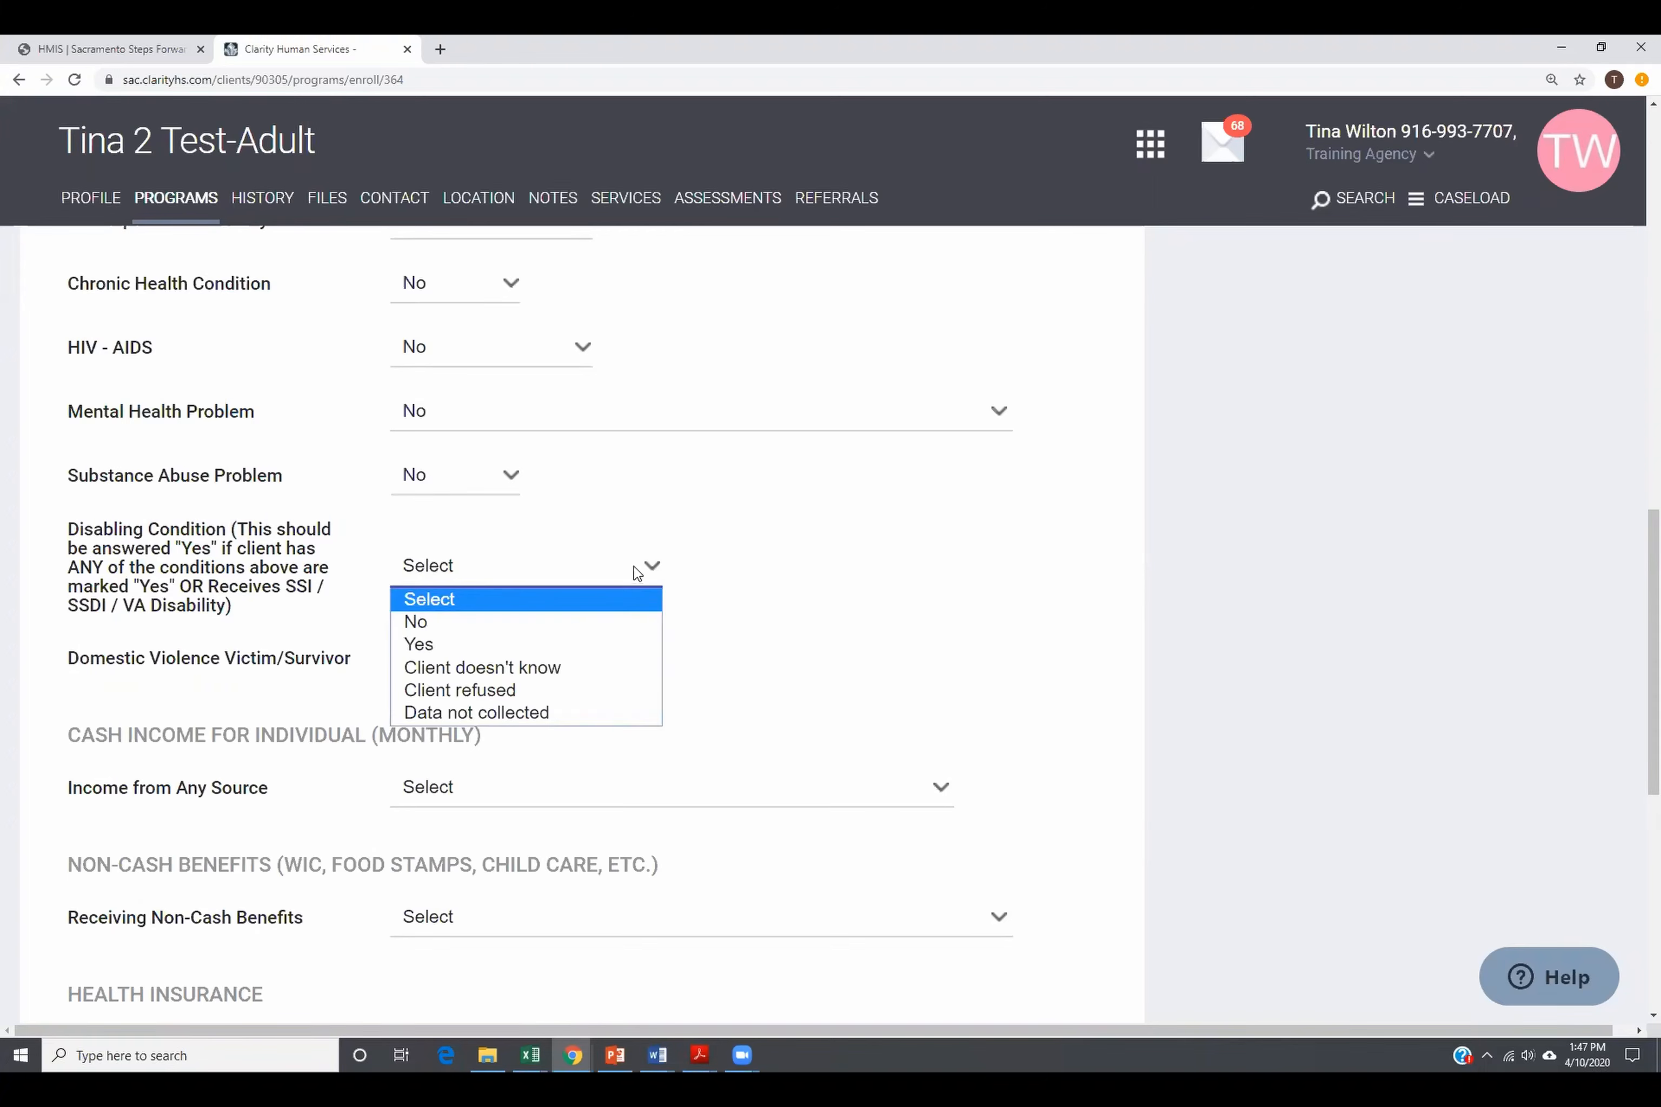
{"action": "left_click", "coordinate": [478, 630]}
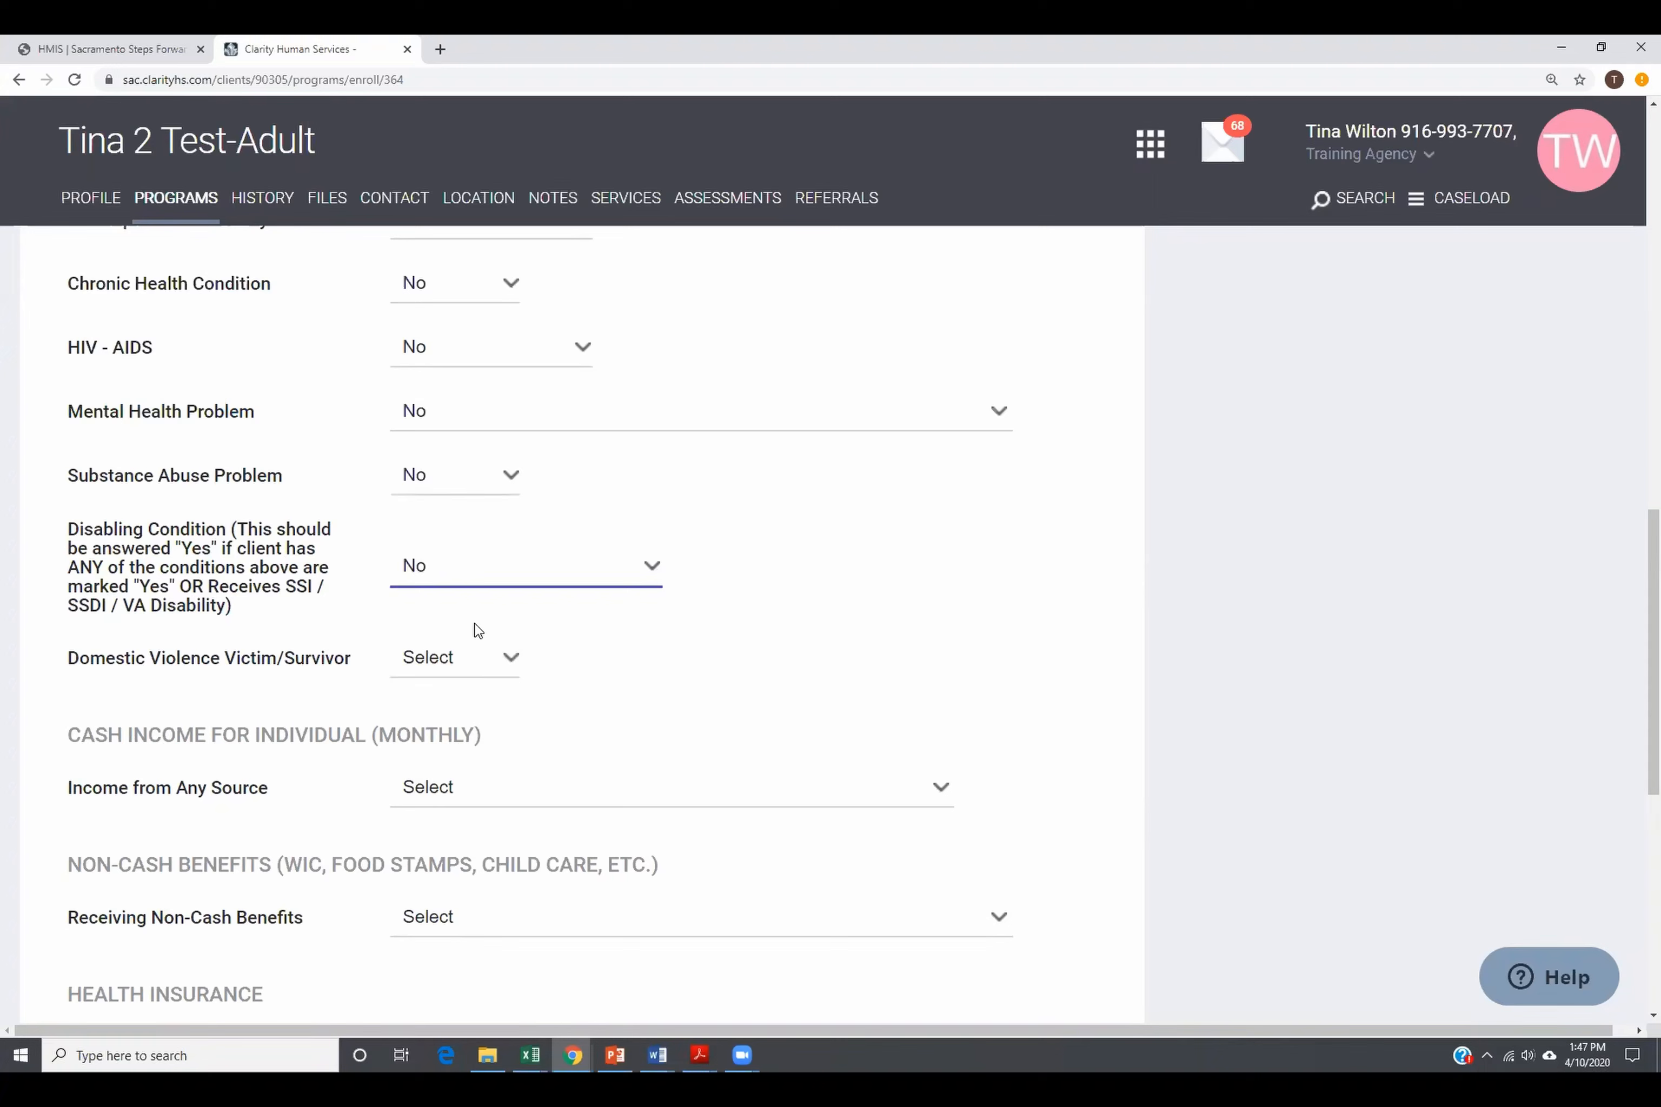
Step: Set Domestic Violence Victim/Survivor to Yes, with last occurrence One year ago or more and currently fleeing No
{"action": "left_click", "coordinate": [457, 669]}
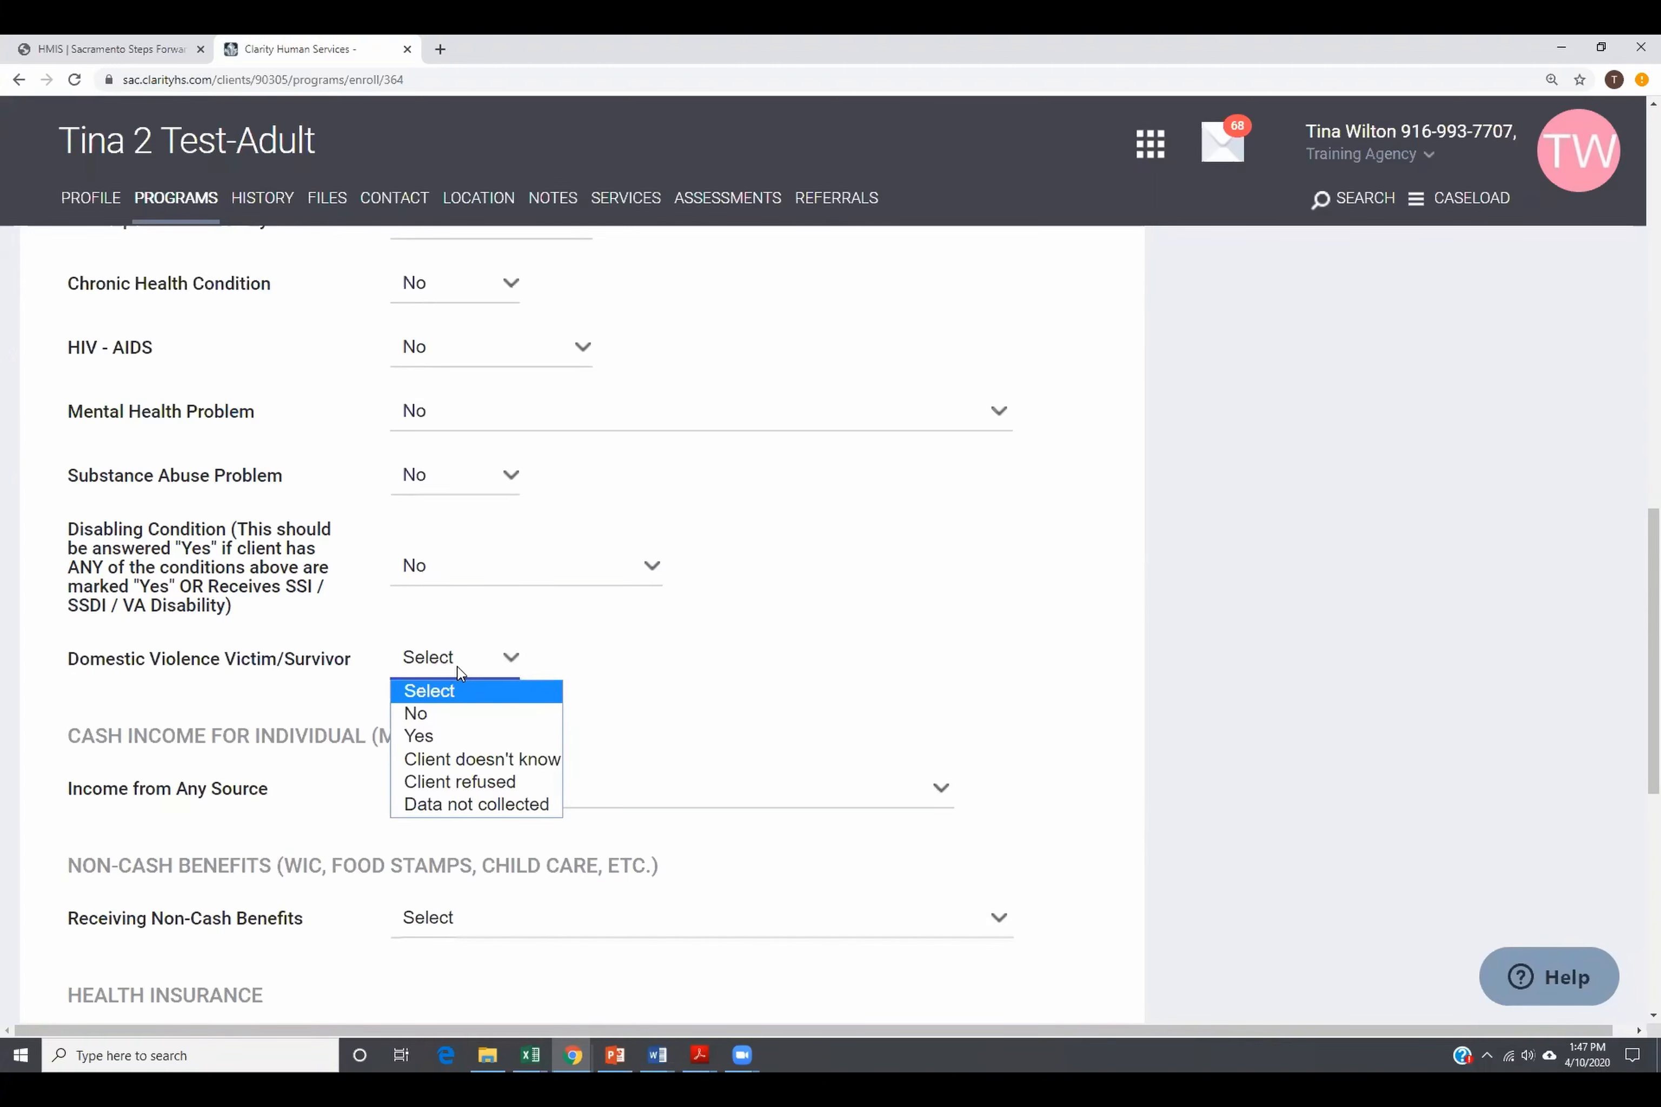
{"action": "left_click", "coordinate": [443, 737]}
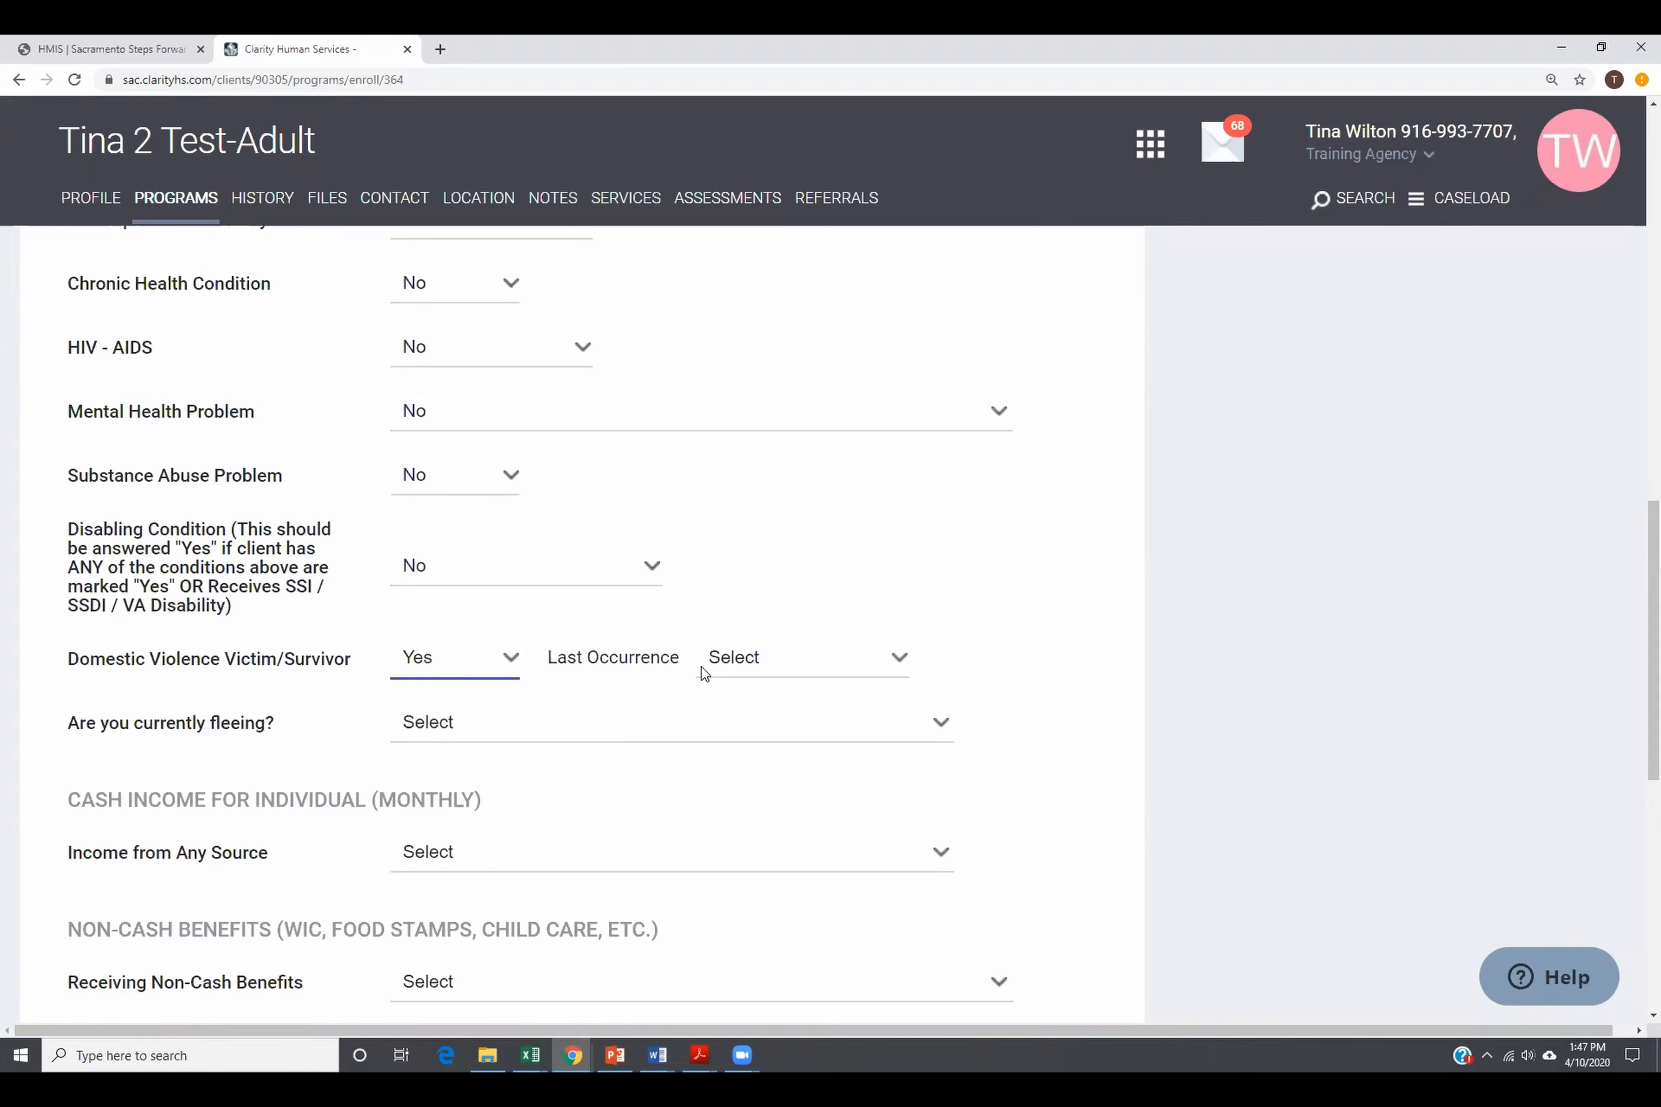
{"action": "left_click", "coordinate": [754, 663]}
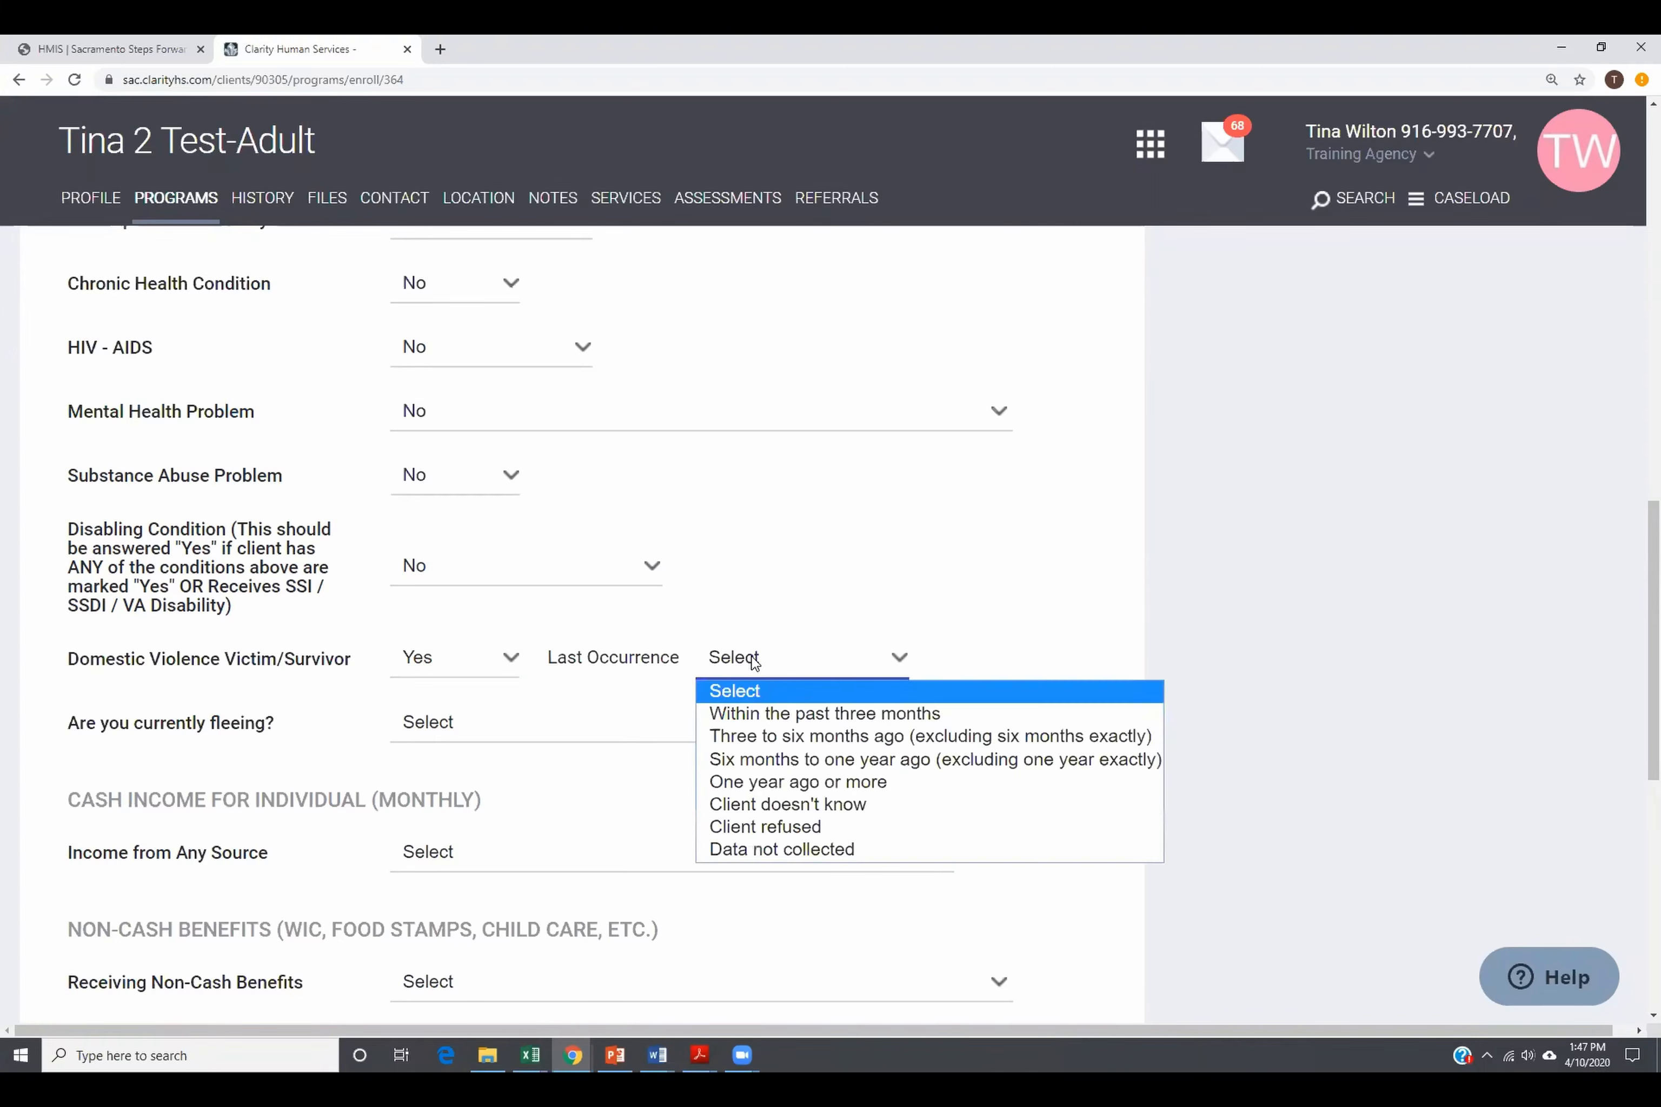
{"action": "left_click", "coordinate": [764, 785]}
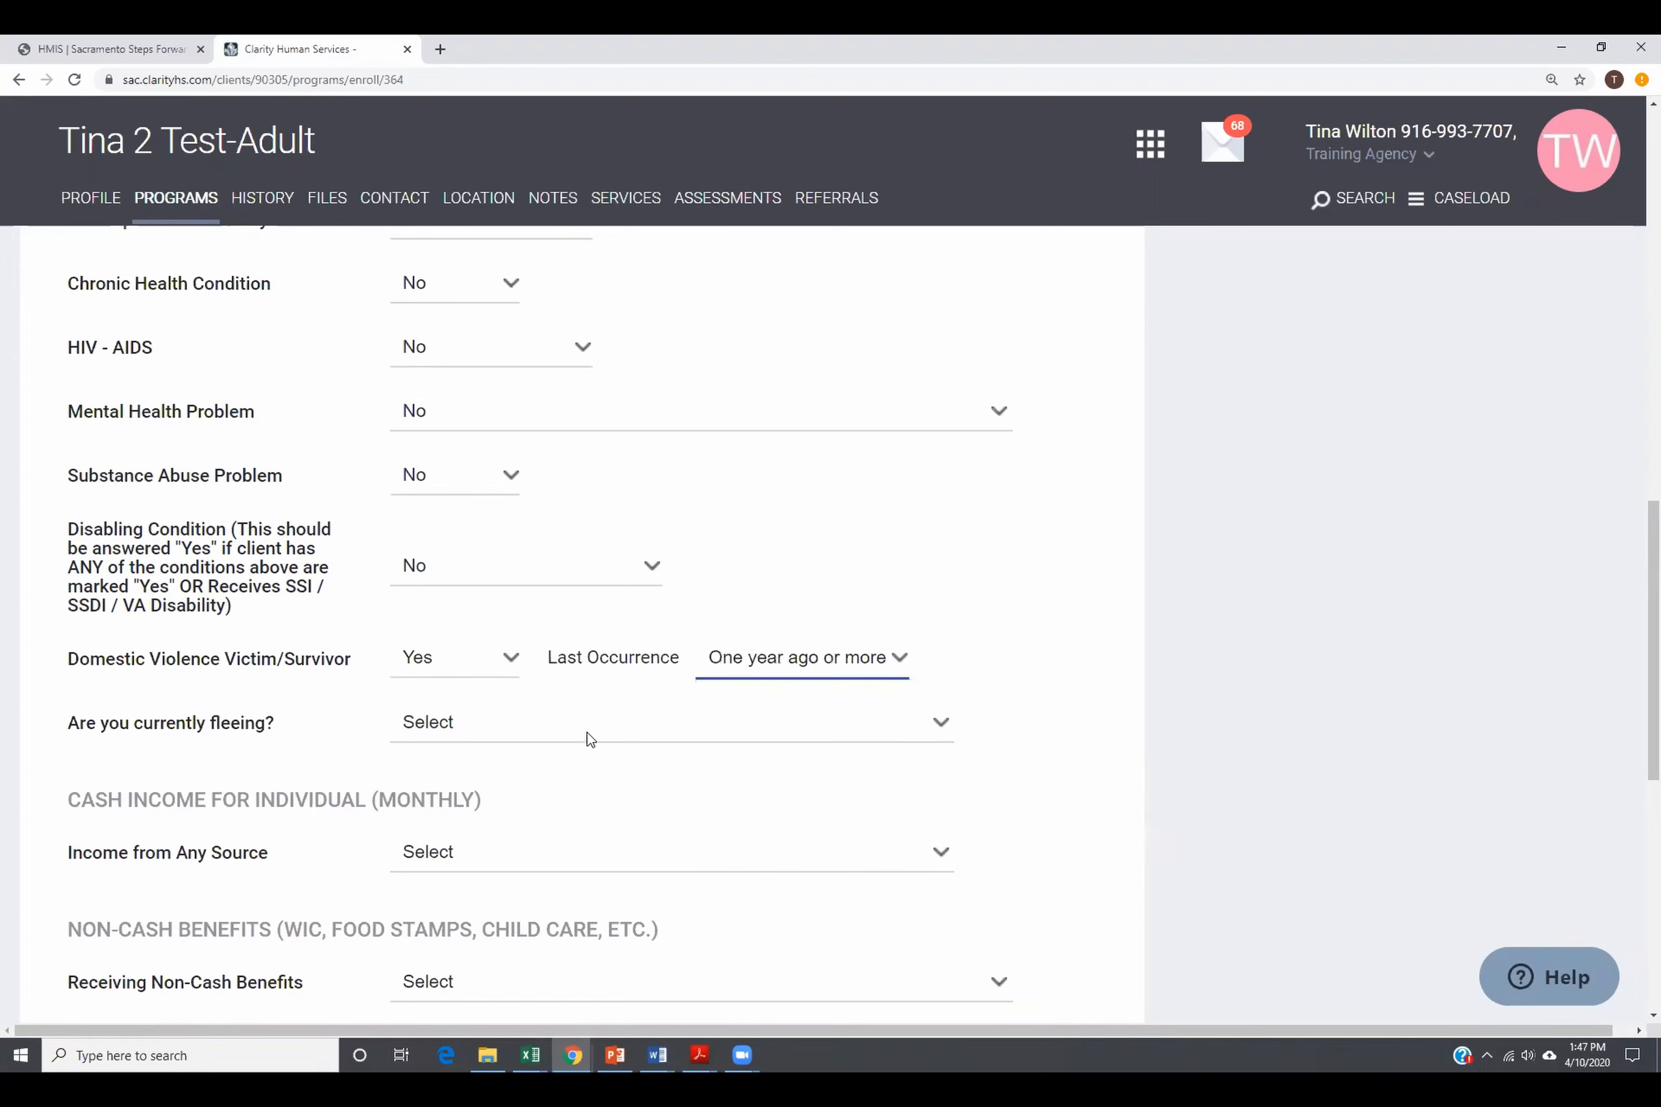
{"action": "left_click", "coordinate": [526, 734]}
{"action": "left_click", "coordinate": [427, 781]}
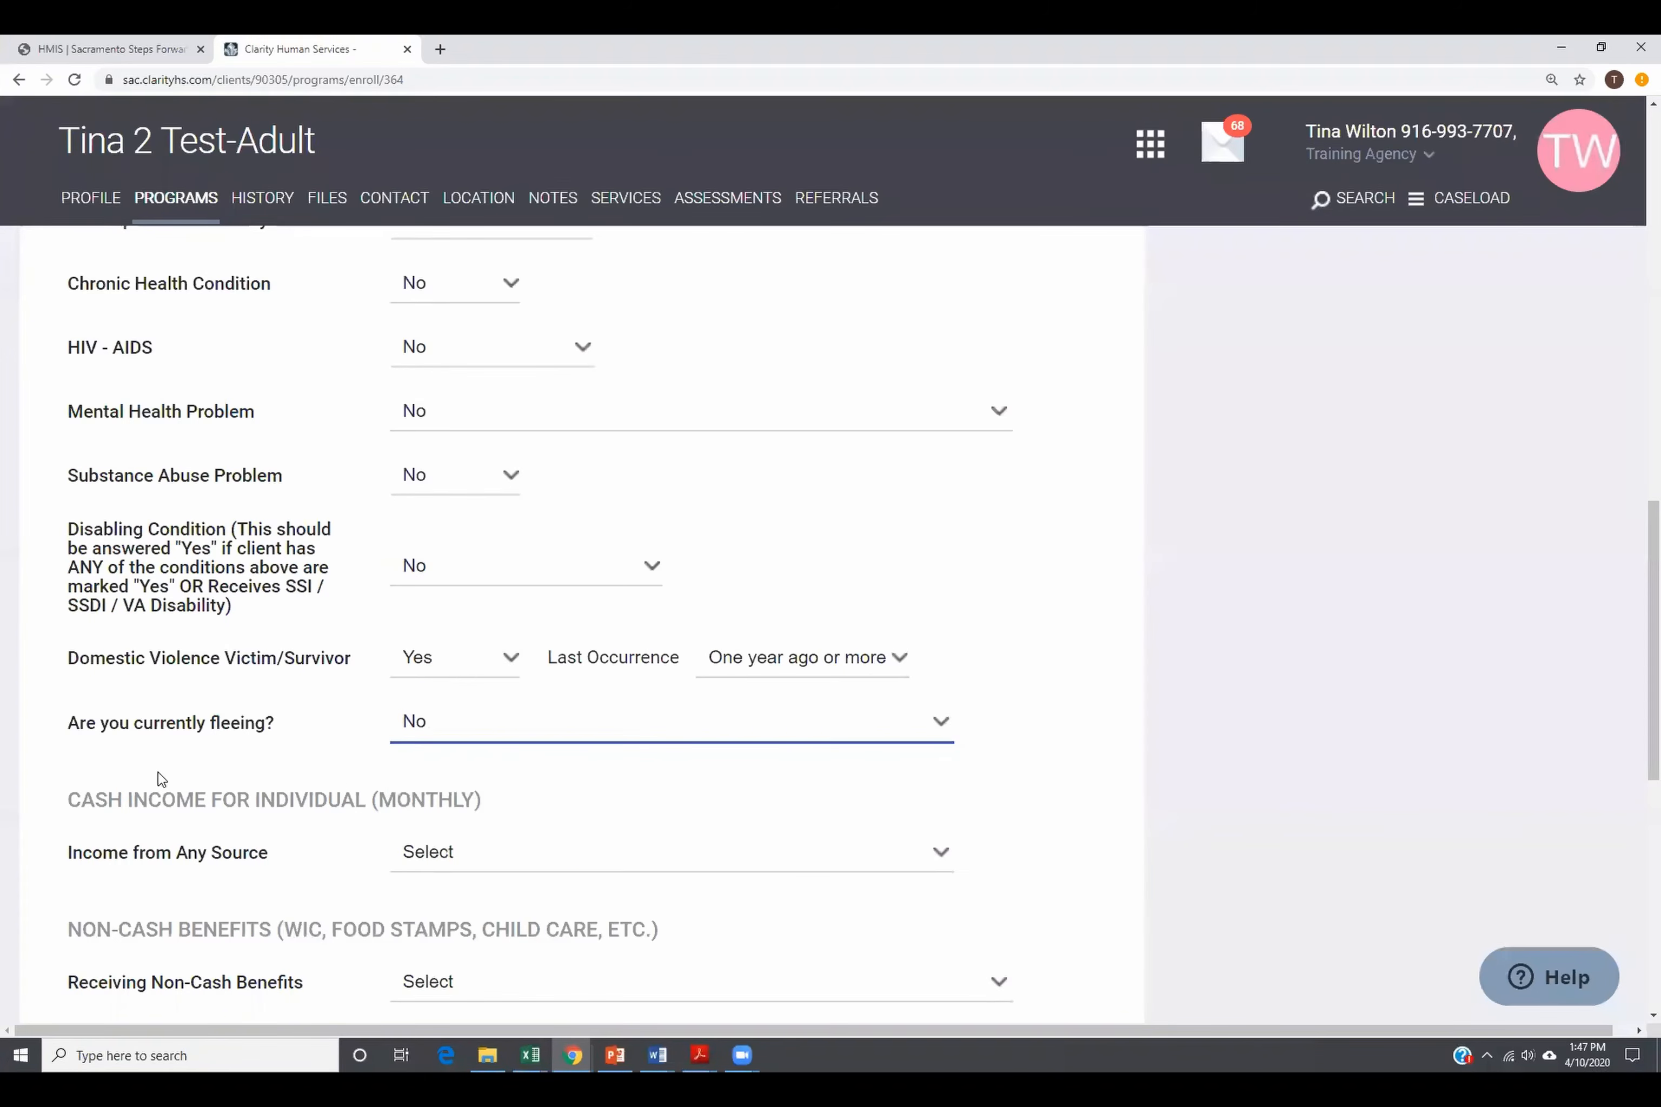
Step: Set Income from Any Source to Yes in the monthly cash income section
{"action": "scroll", "coordinate": [136, 765], "scroll_direction": "down", "scroll_amount": 3}
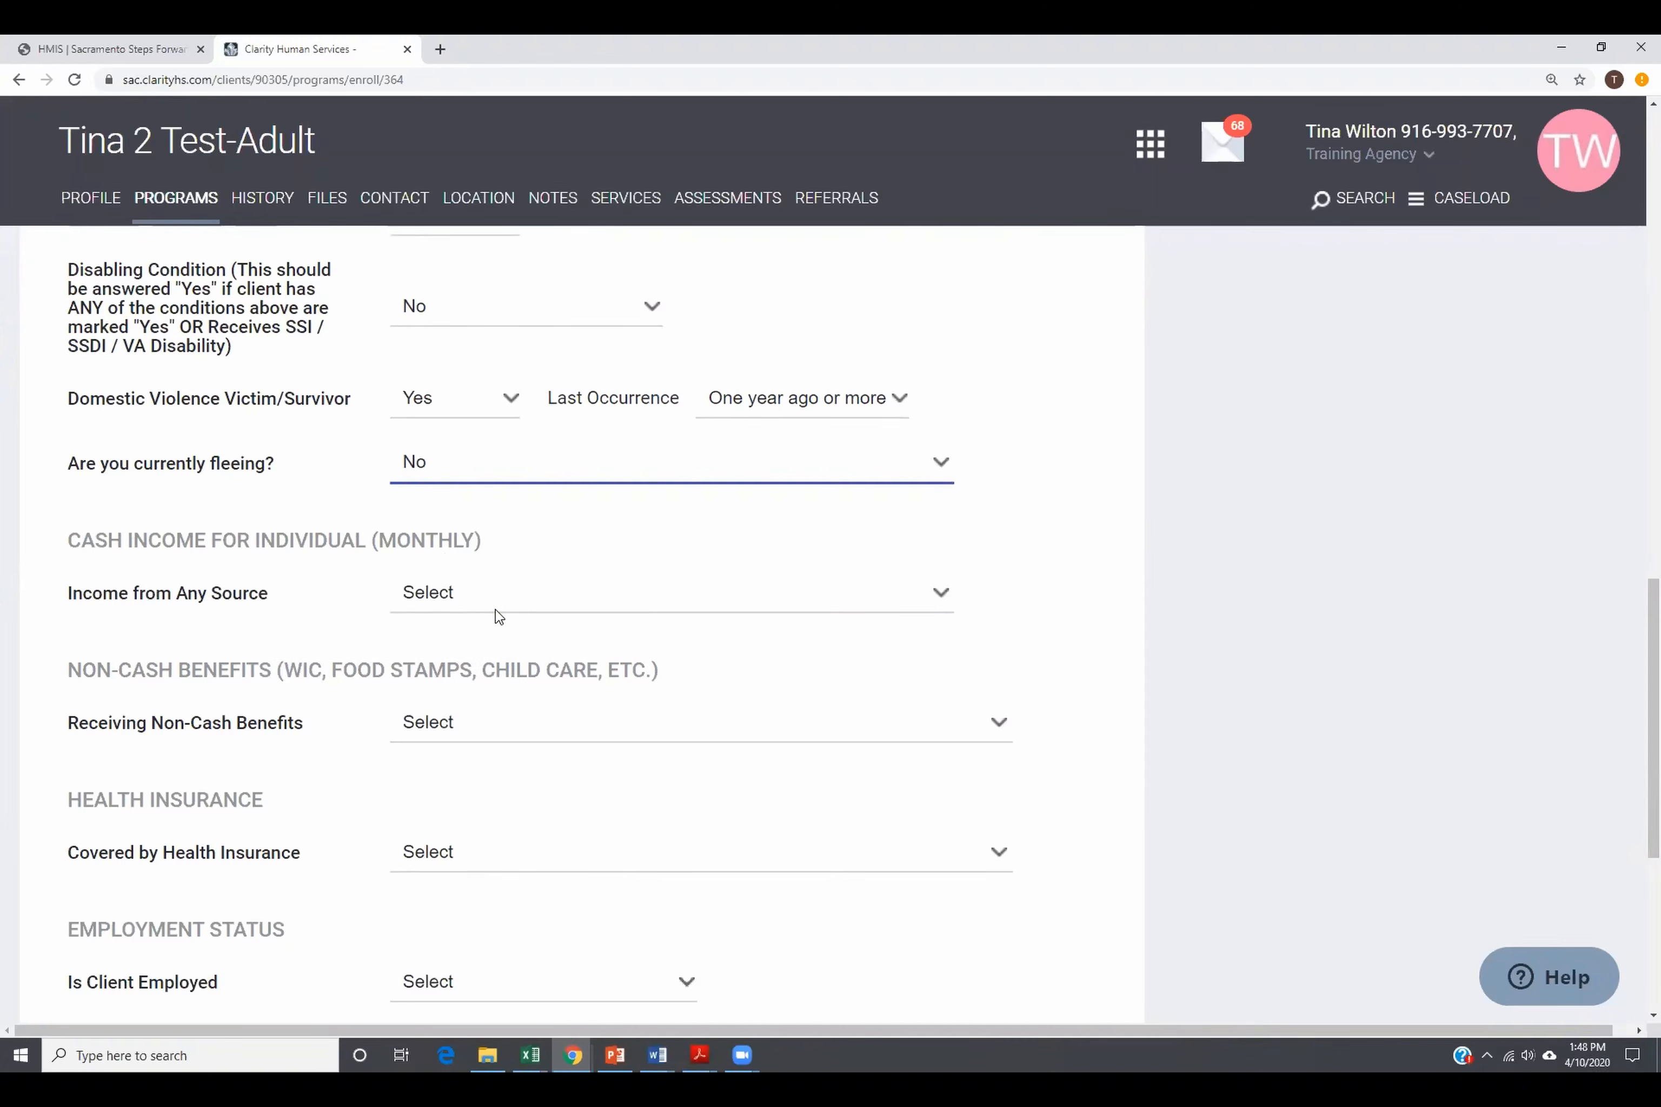
{"action": "left_click", "coordinate": [488, 598]}
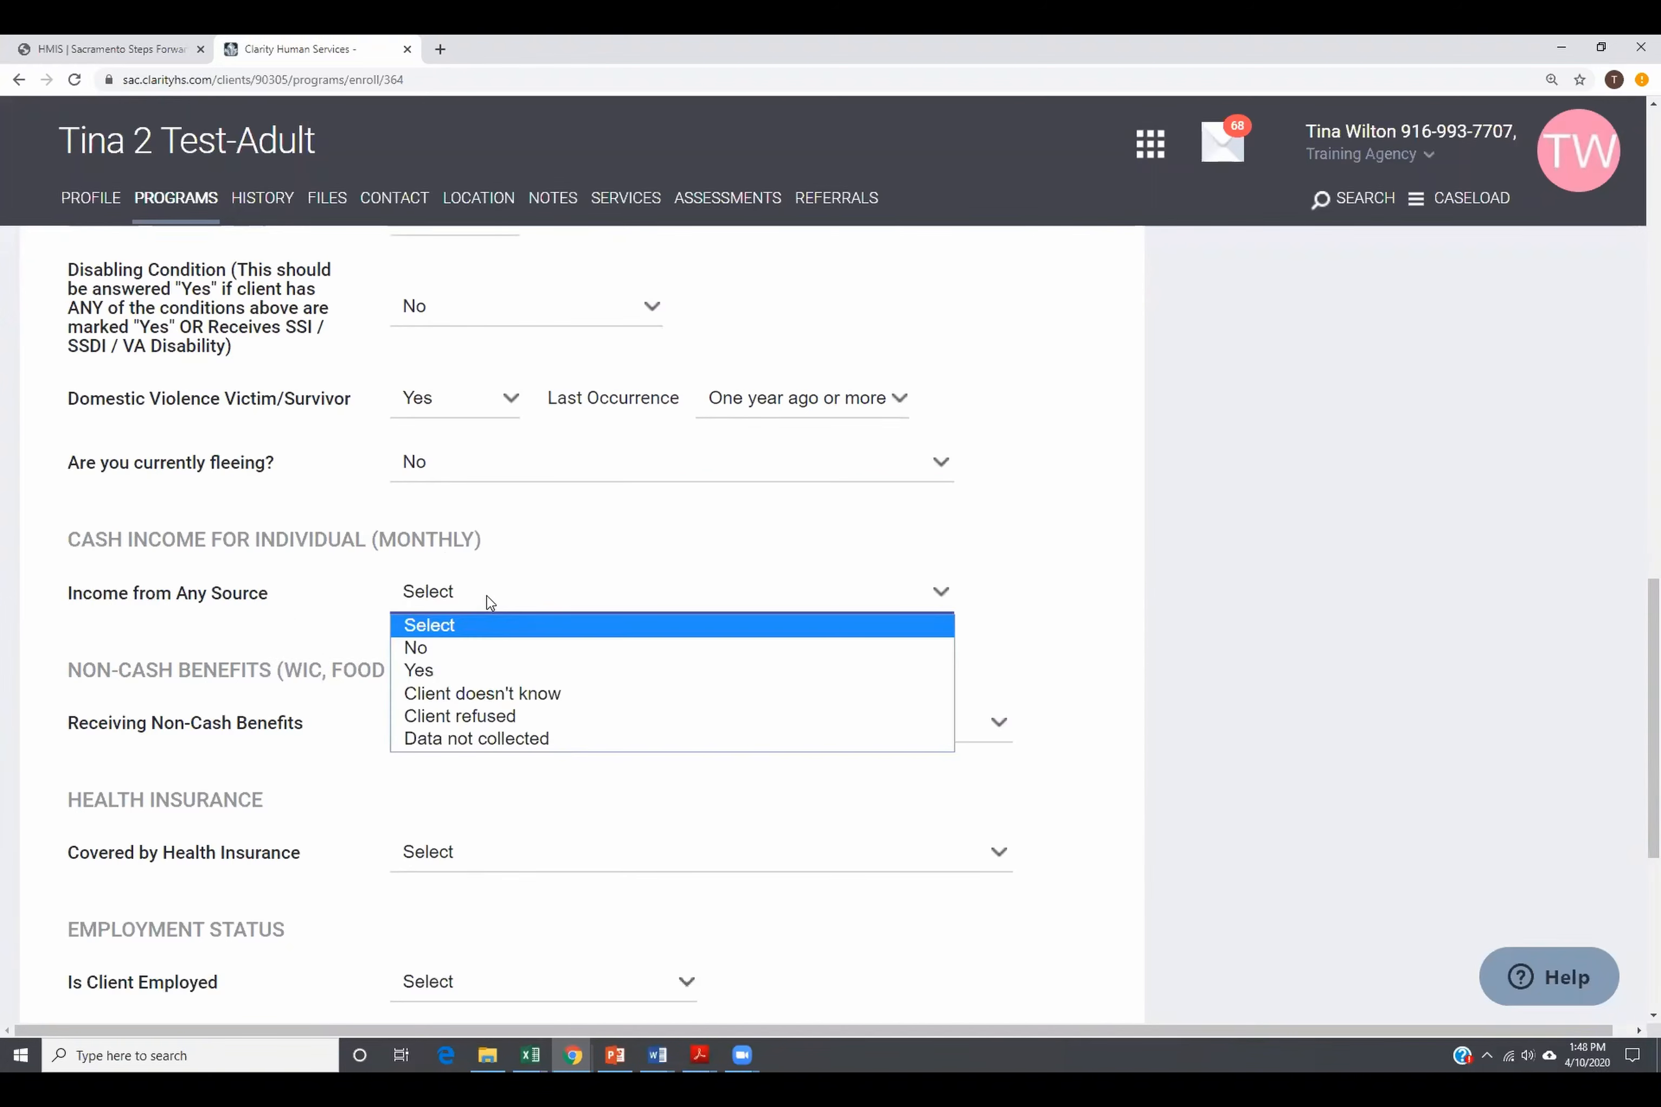
{"action": "left_click", "coordinate": [474, 669]}
Step: Enable Unemployment Insurance as a monthly cash income source and enter an amount of 750
{"action": "scroll", "coordinate": [476, 668], "scroll_direction": "down", "scroll_amount": 2}
{"action": "scroll", "coordinate": [491, 546], "scroll_direction": "down", "scroll_amount": 10}
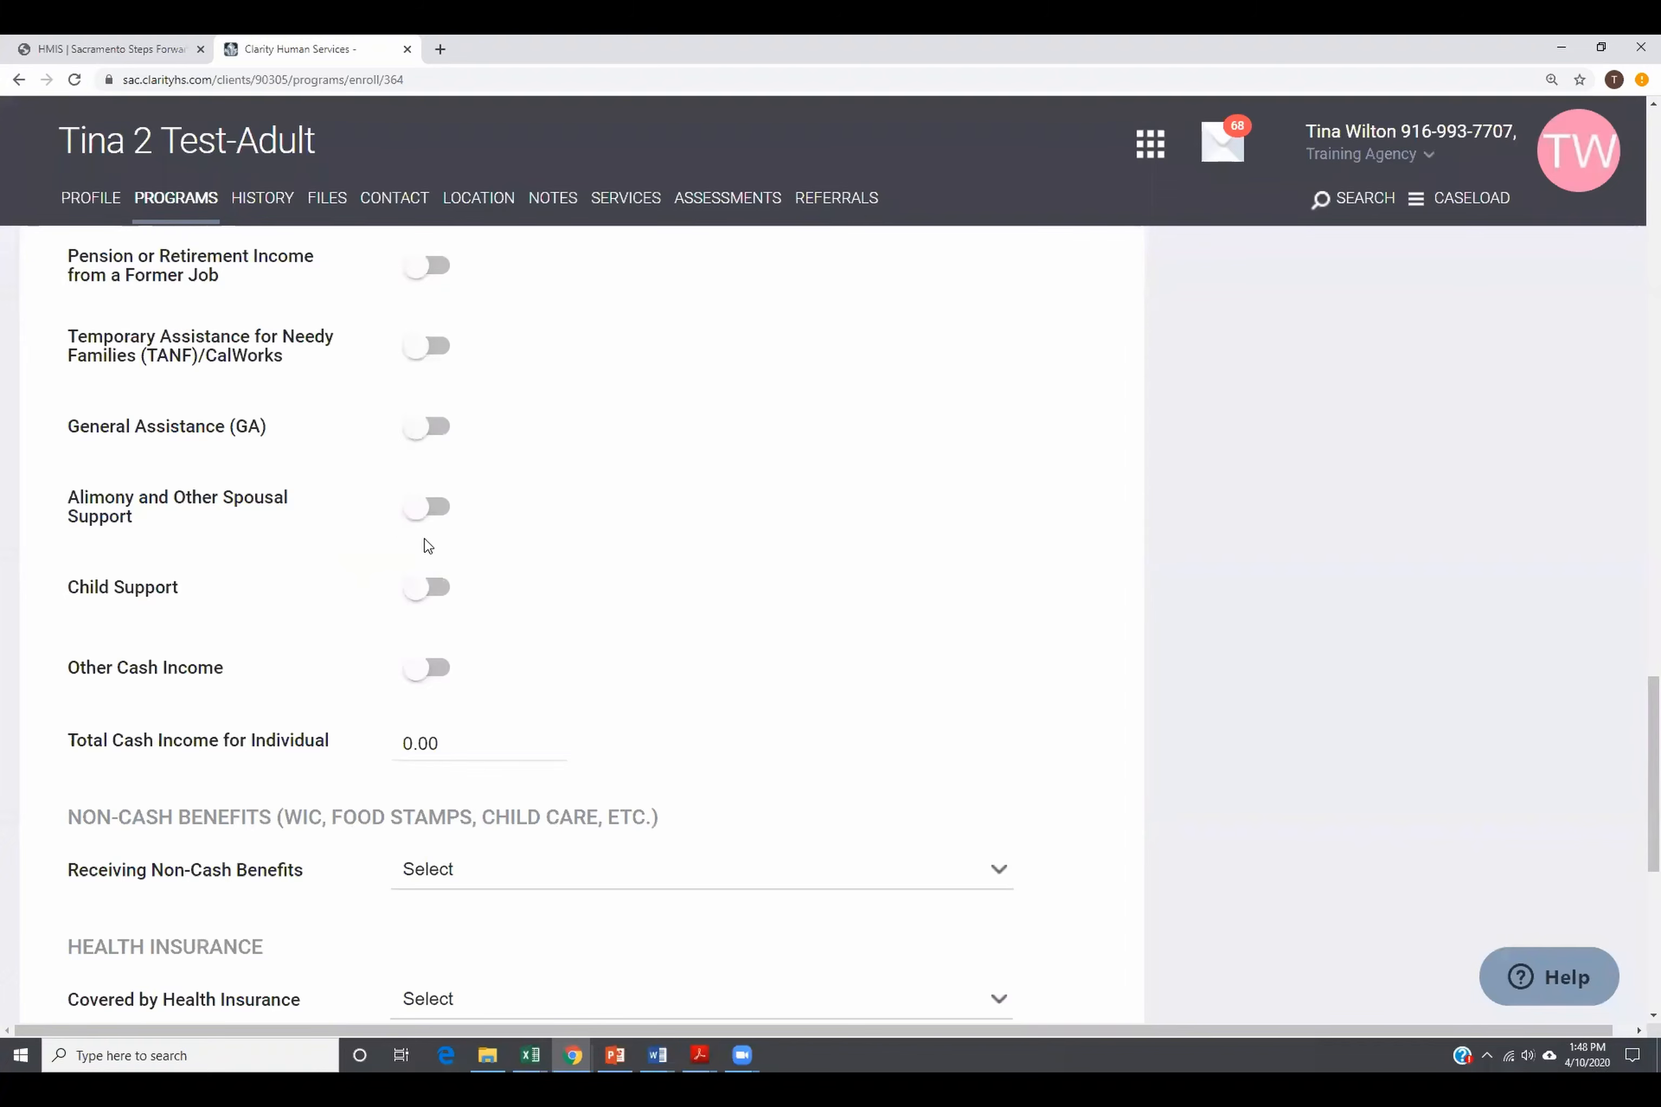
{"action": "scroll", "coordinate": [427, 546], "scroll_direction": "up", "scroll_amount": 11}
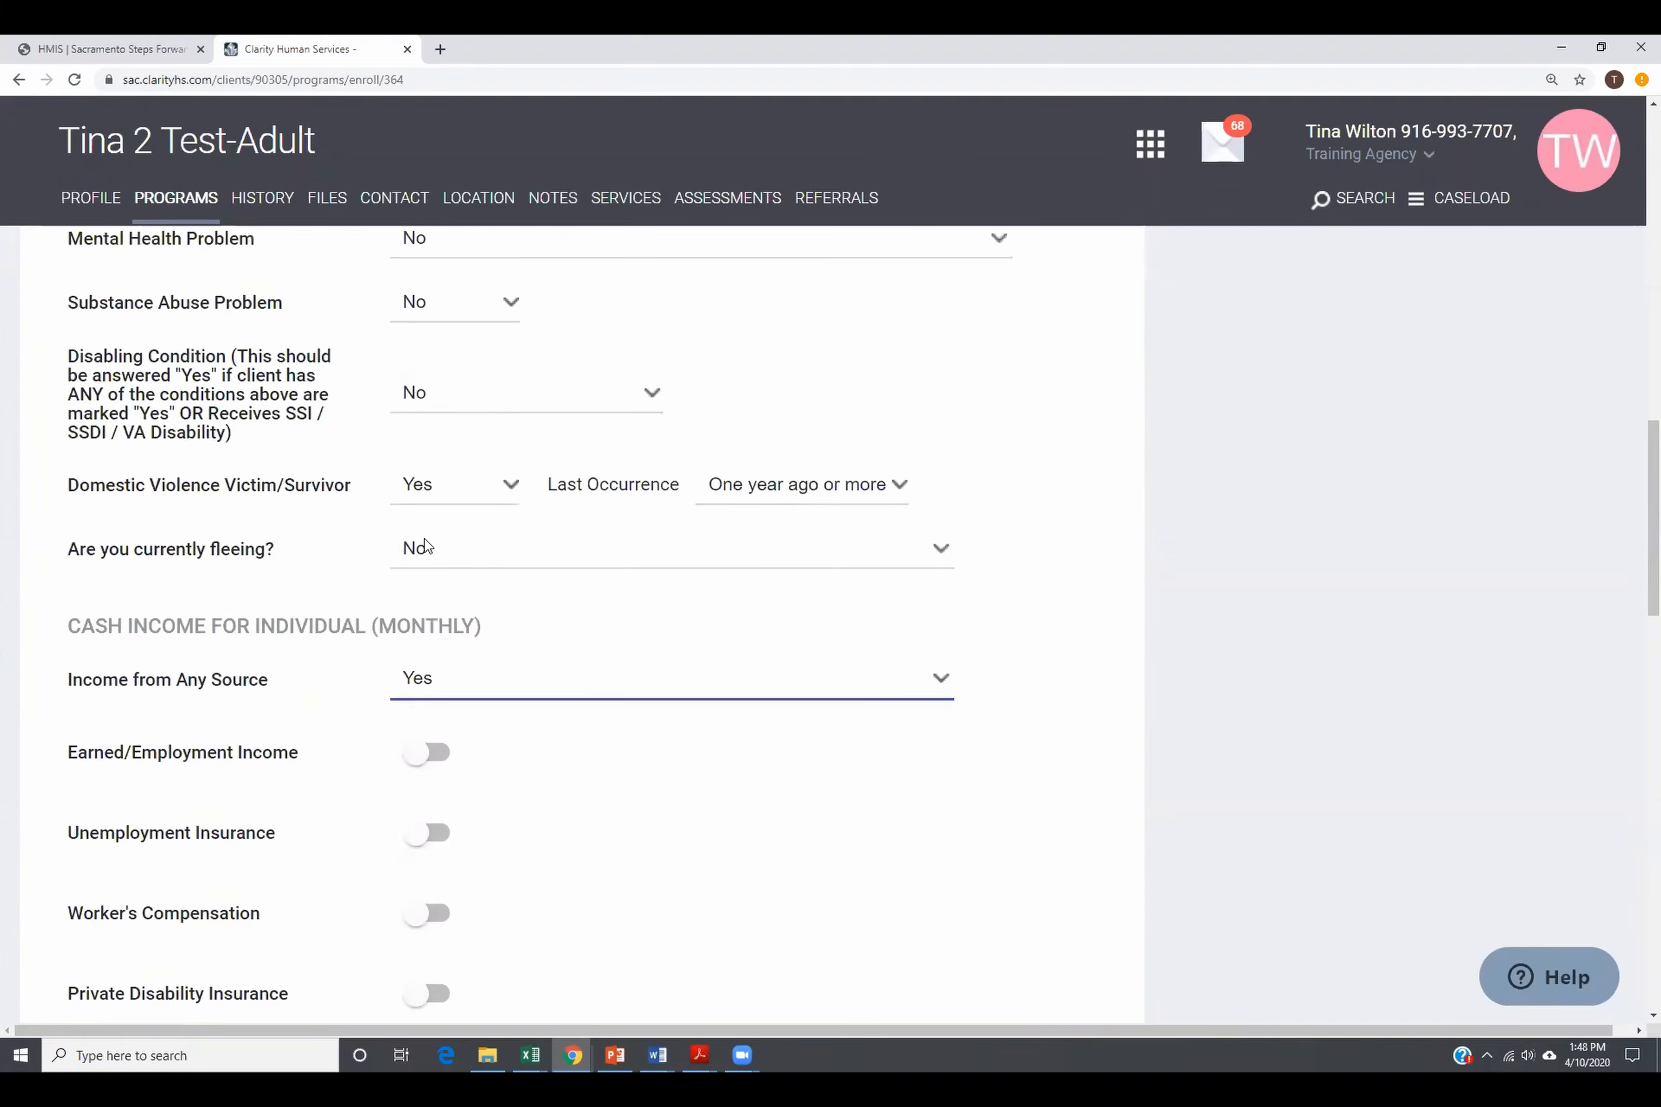
{"action": "scroll", "coordinate": [433, 729], "scroll_direction": "down", "scroll_amount": 1}
{"action": "left_click", "coordinate": [444, 750]}
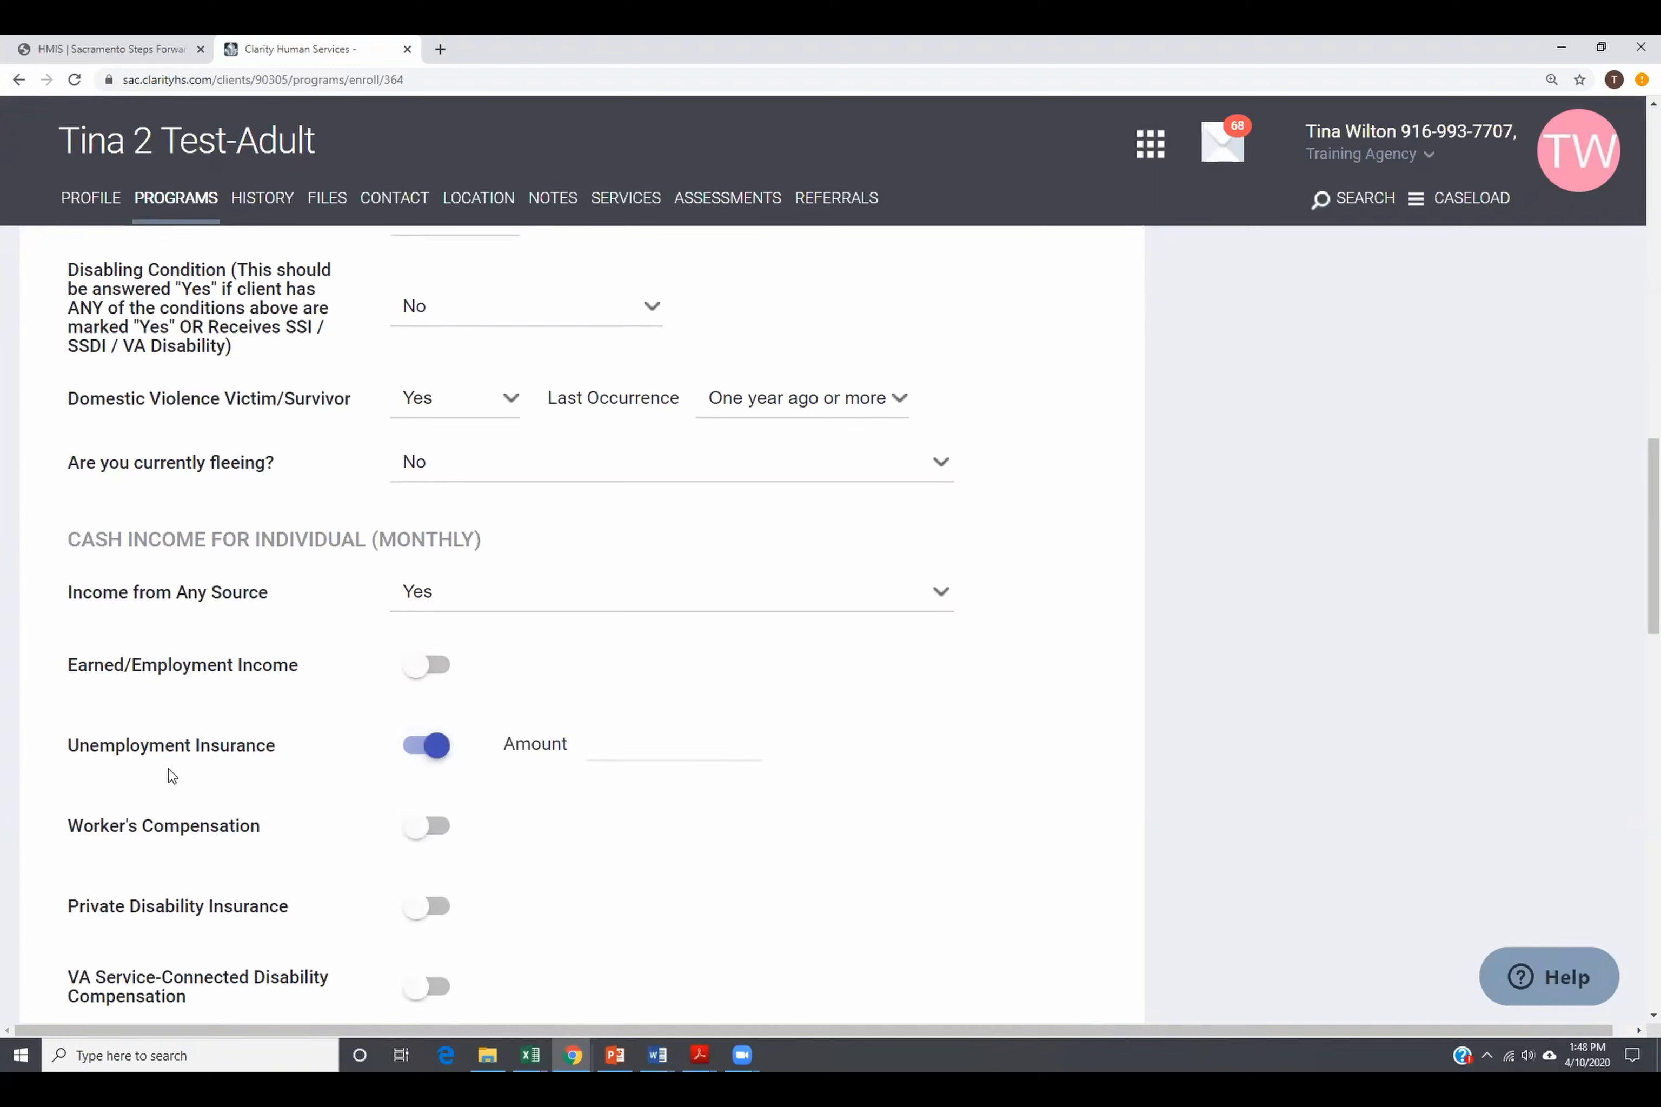
{"action": "left_click", "coordinate": [640, 761]}
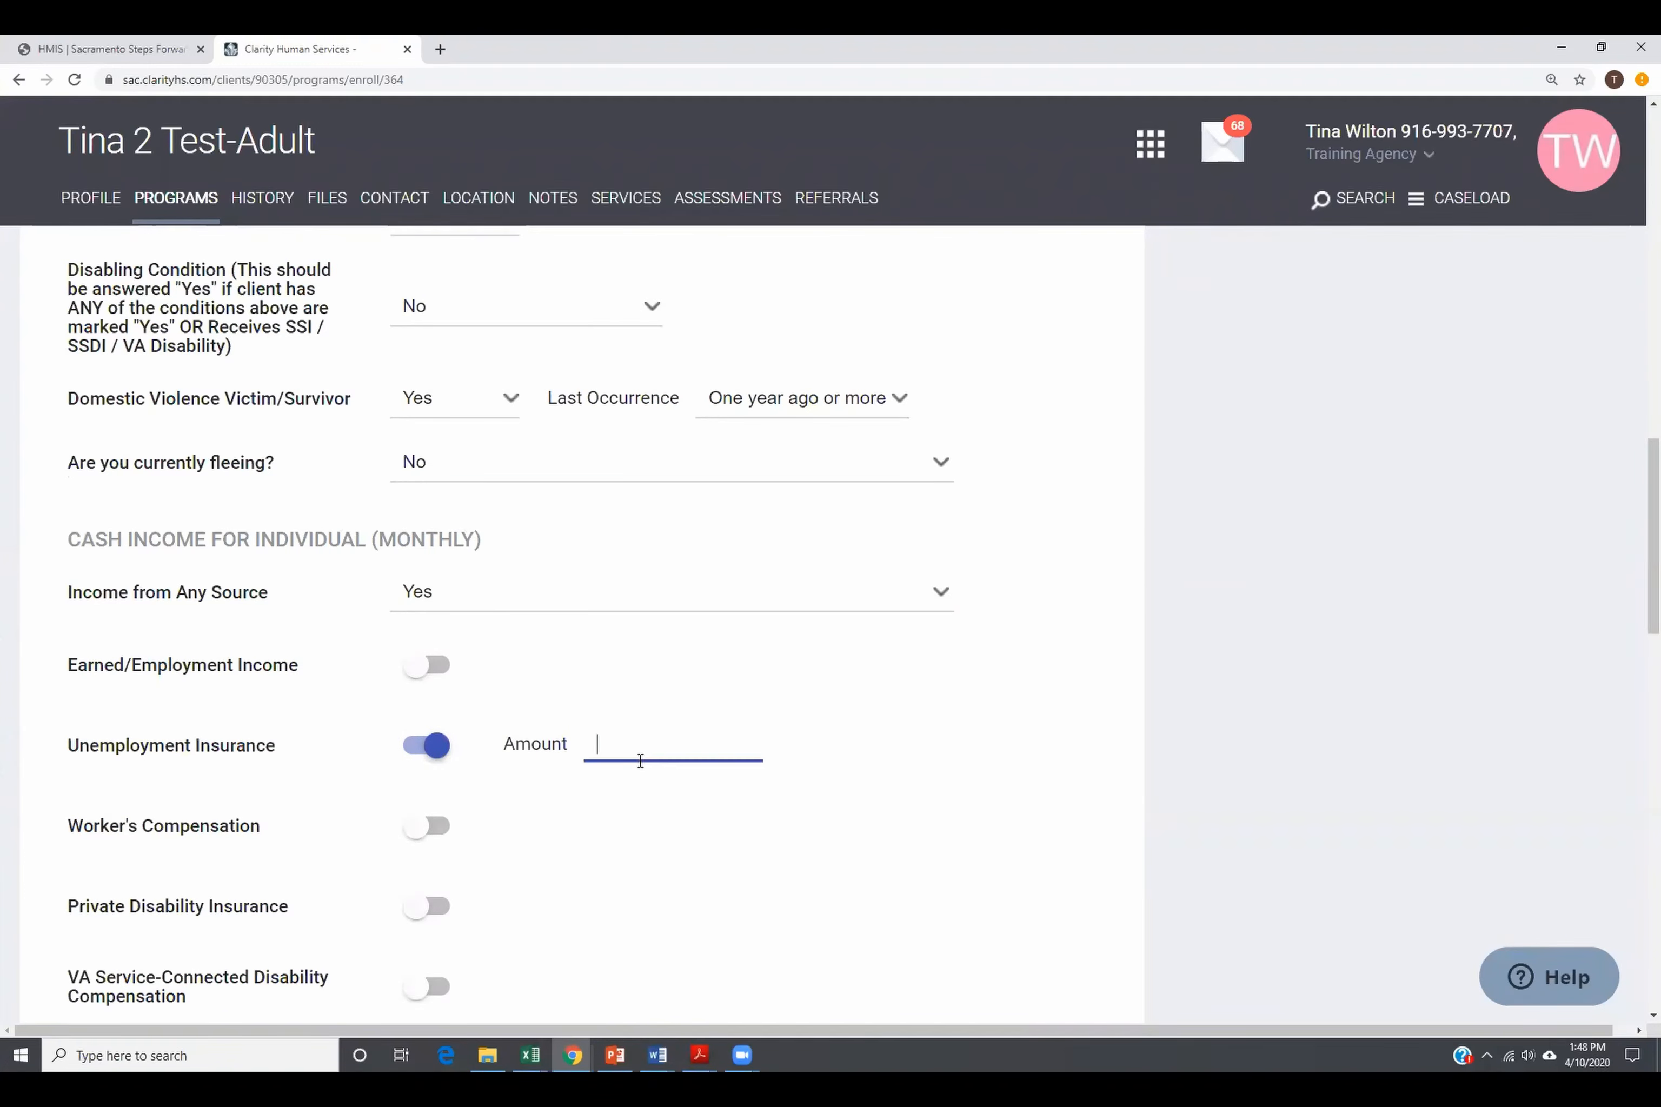
{"action": "type", "text": "750"}
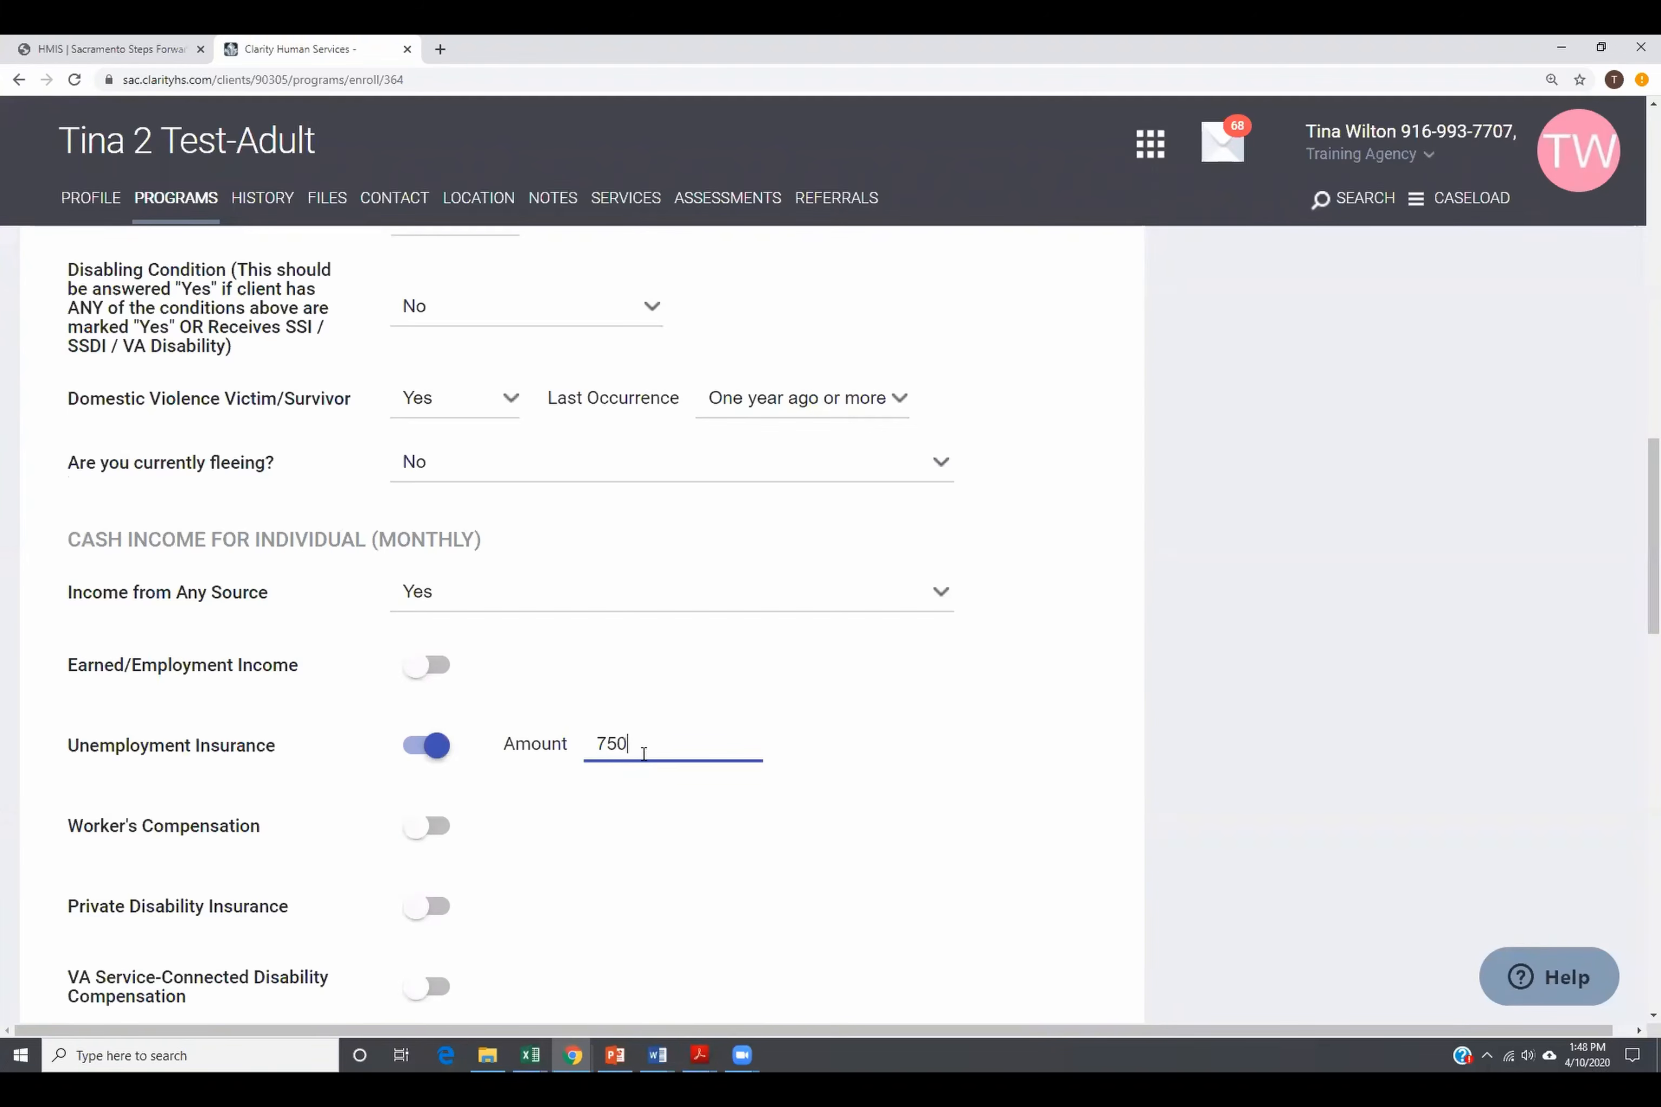
Step: Set Receiving Non-Cash Benefits to Yes and enable Supplemental Nutrition Assistance Program (SNAP)/Food Stamps/CalFresh
{"action": "scroll", "coordinate": [638, 776], "scroll_direction": "down", "scroll_amount": 12}
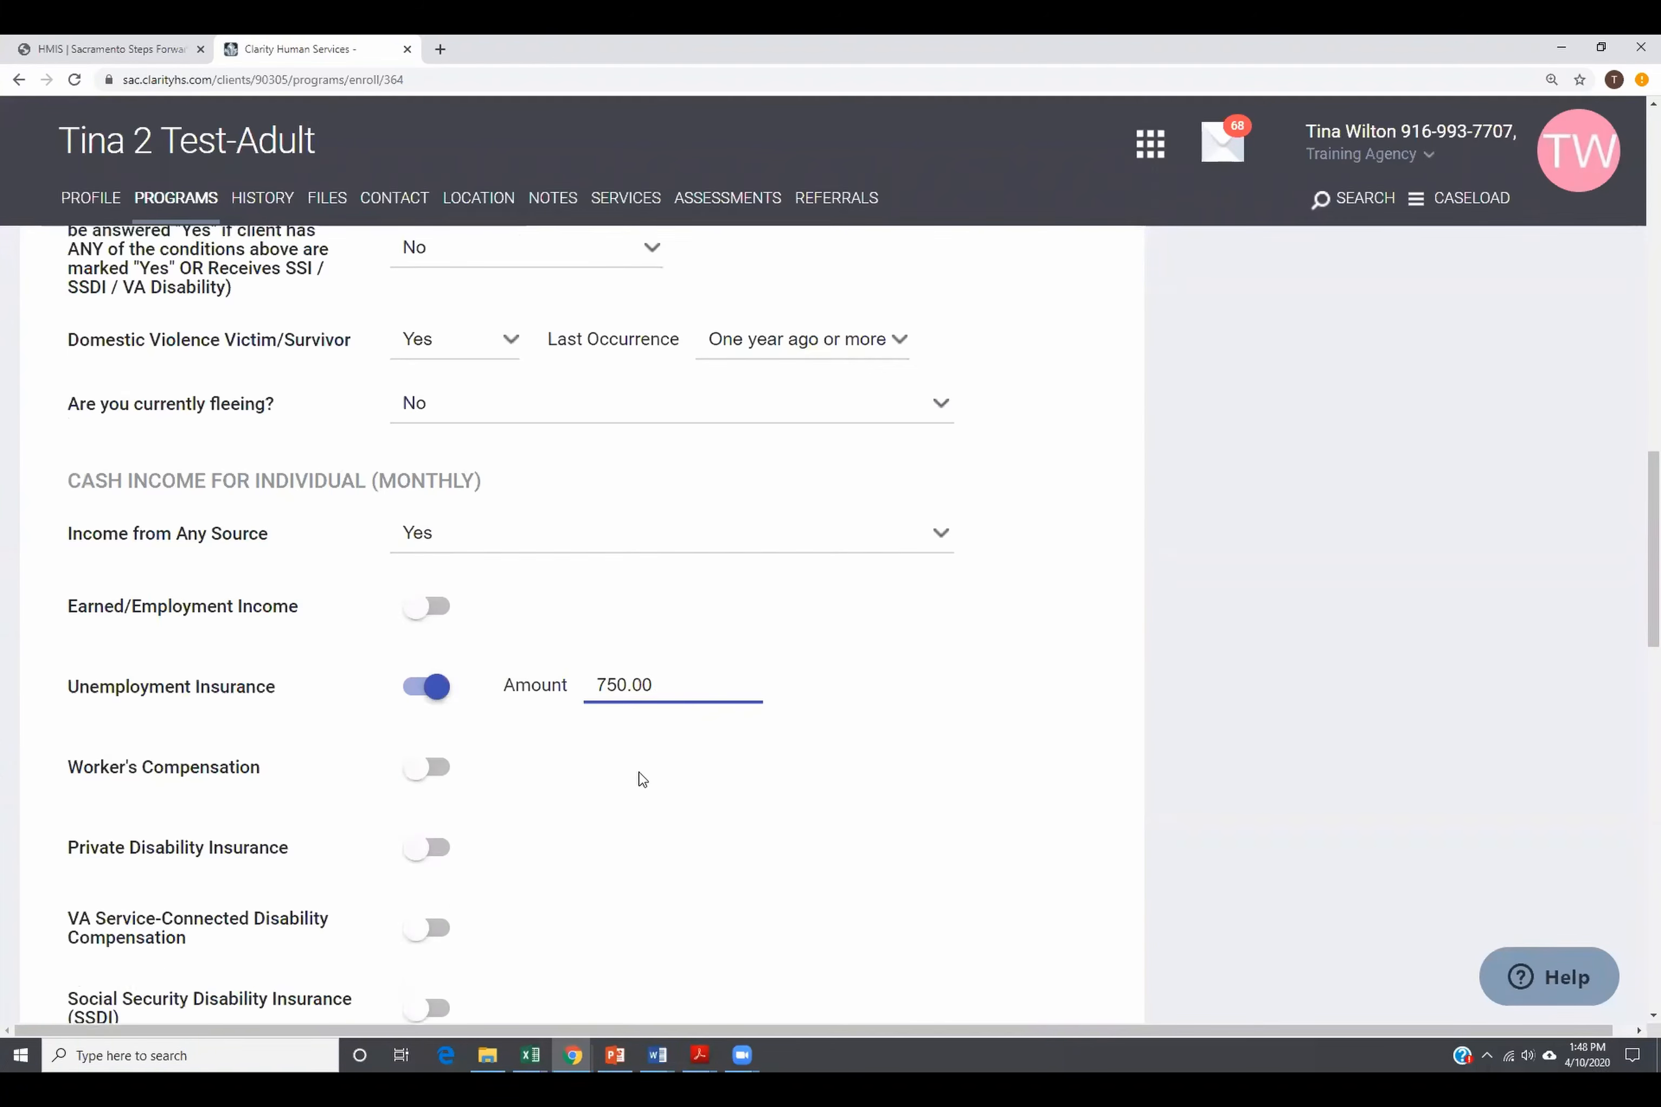
{"action": "scroll", "coordinate": [644, 769], "scroll_direction": "down", "scroll_amount": 3}
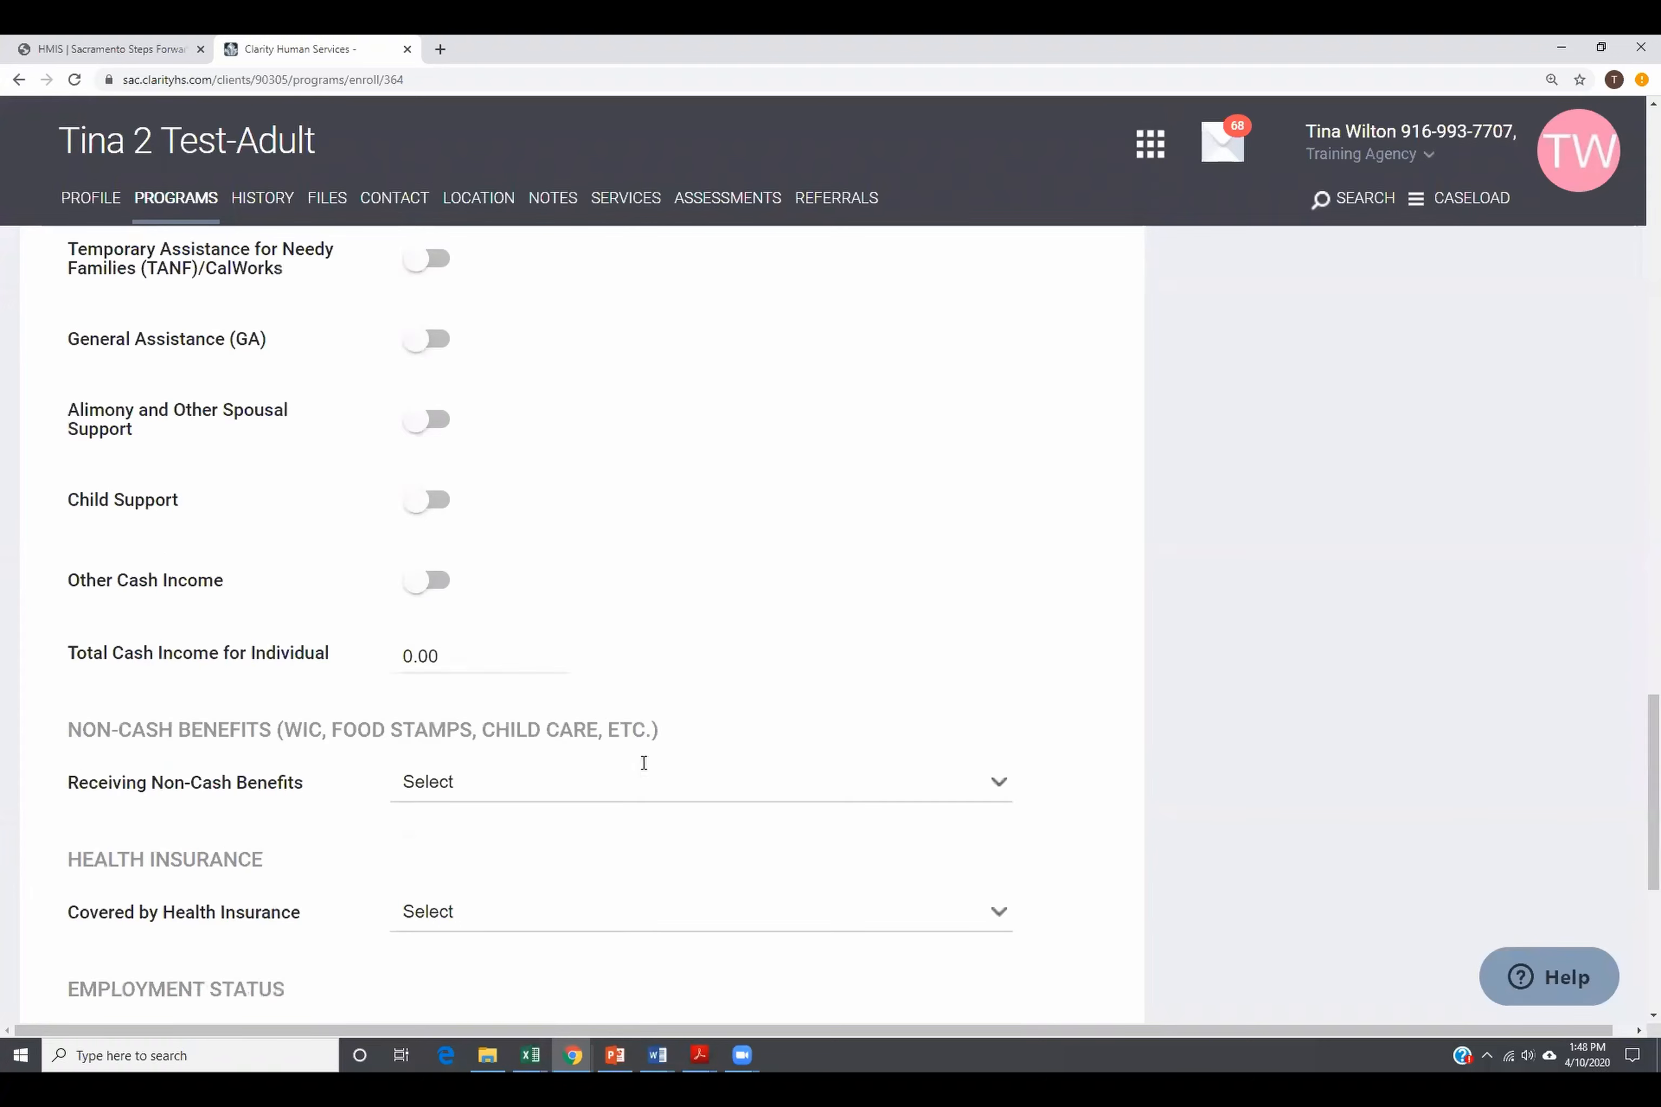
{"action": "left_click", "coordinate": [615, 782]}
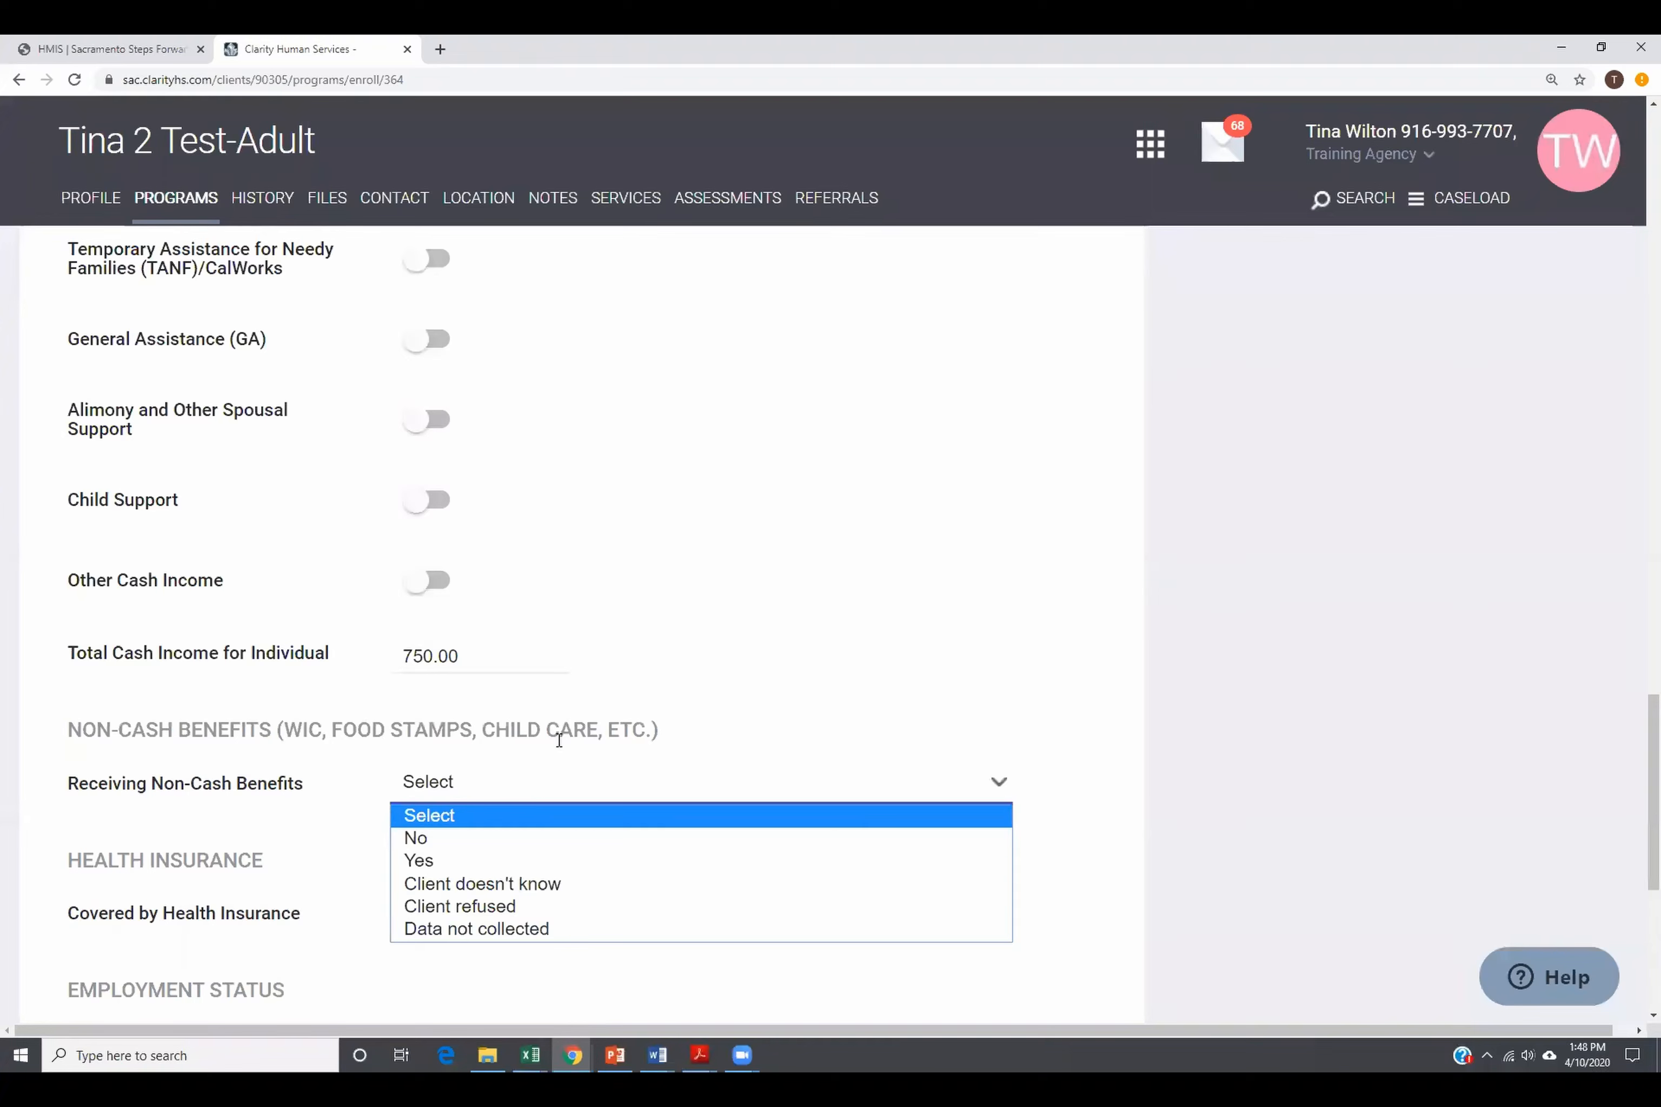
{"action": "left_click", "coordinate": [441, 858]}
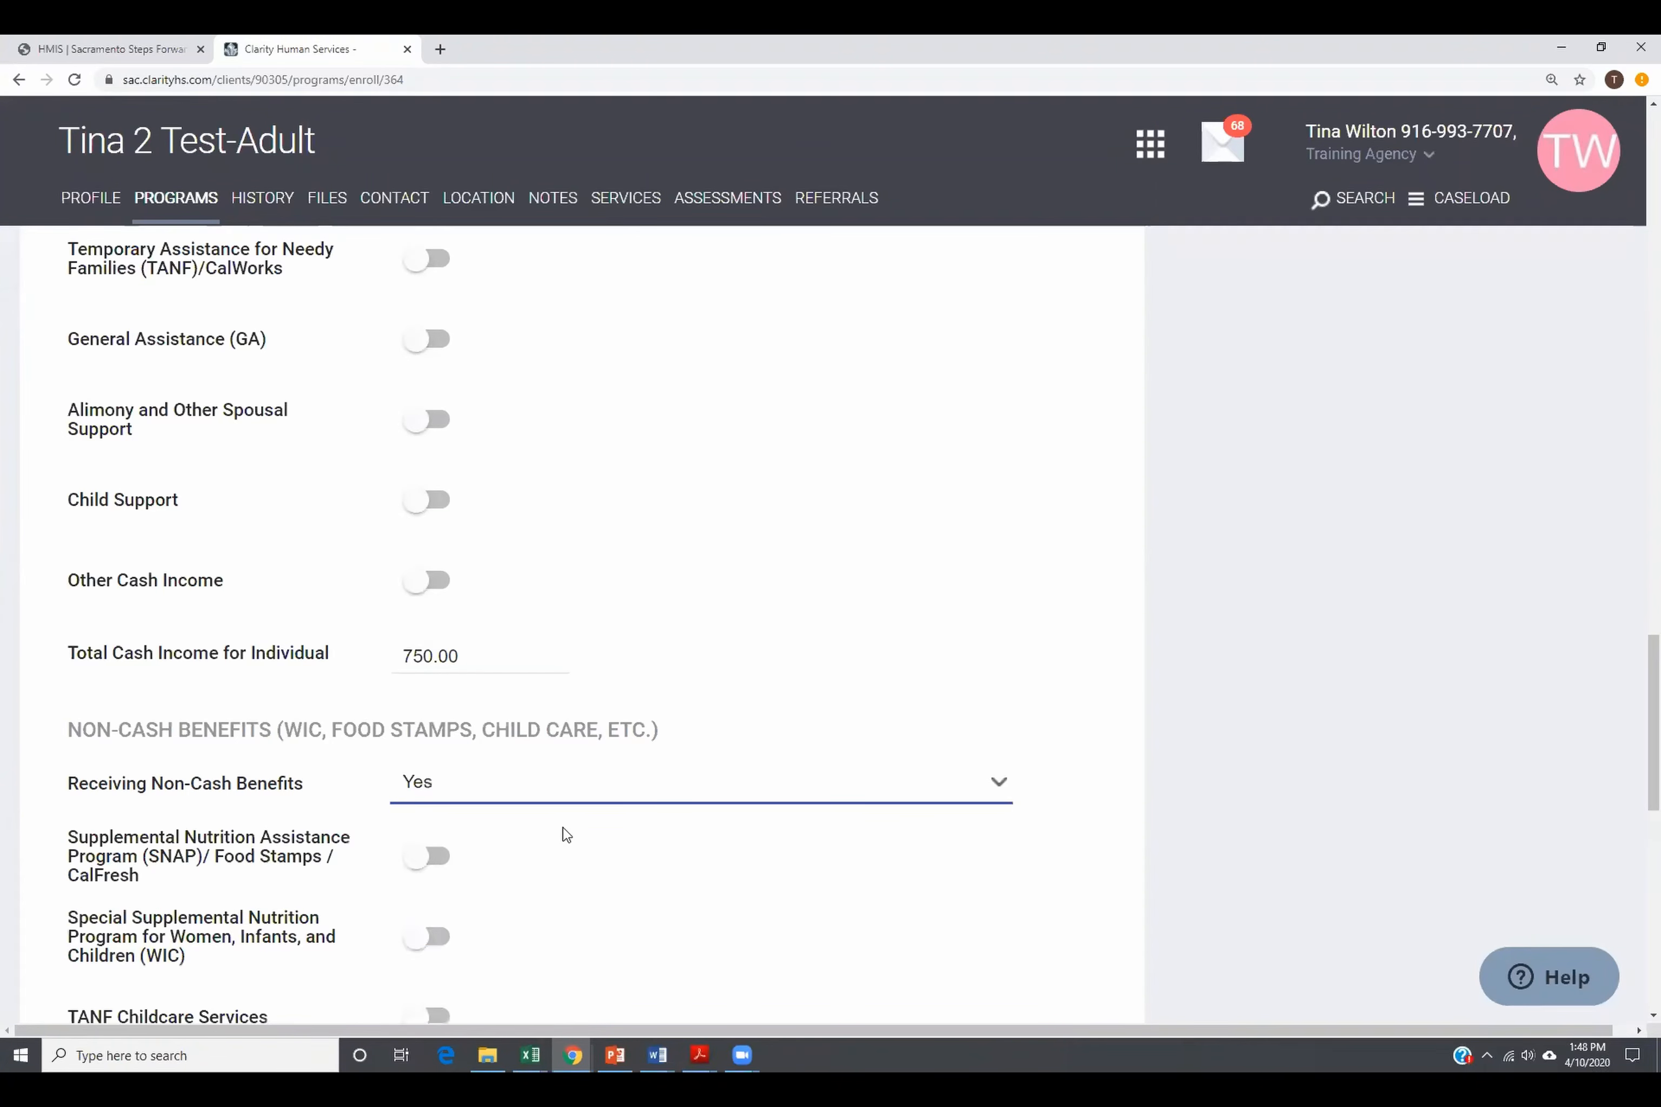
{"action": "scroll", "coordinate": [566, 834], "scroll_direction": "down", "scroll_amount": 3}
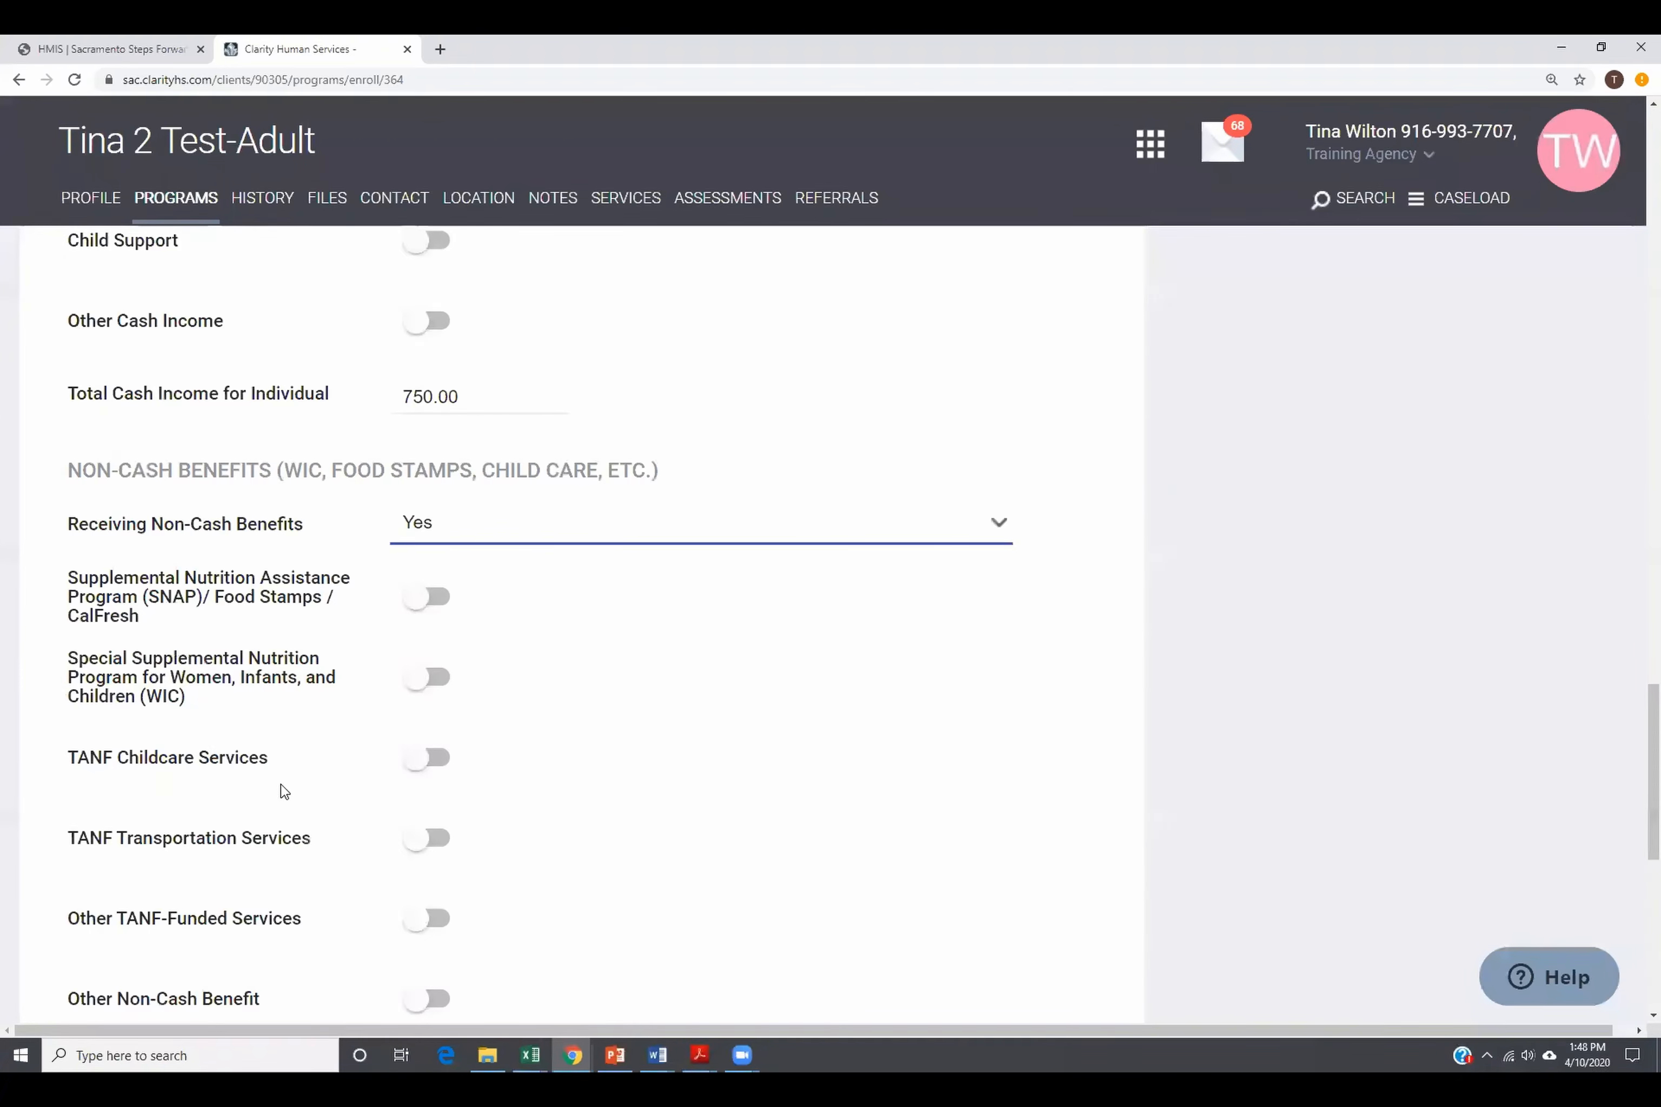
{"action": "scroll", "coordinate": [279, 789], "scroll_direction": "down", "scroll_amount": 2}
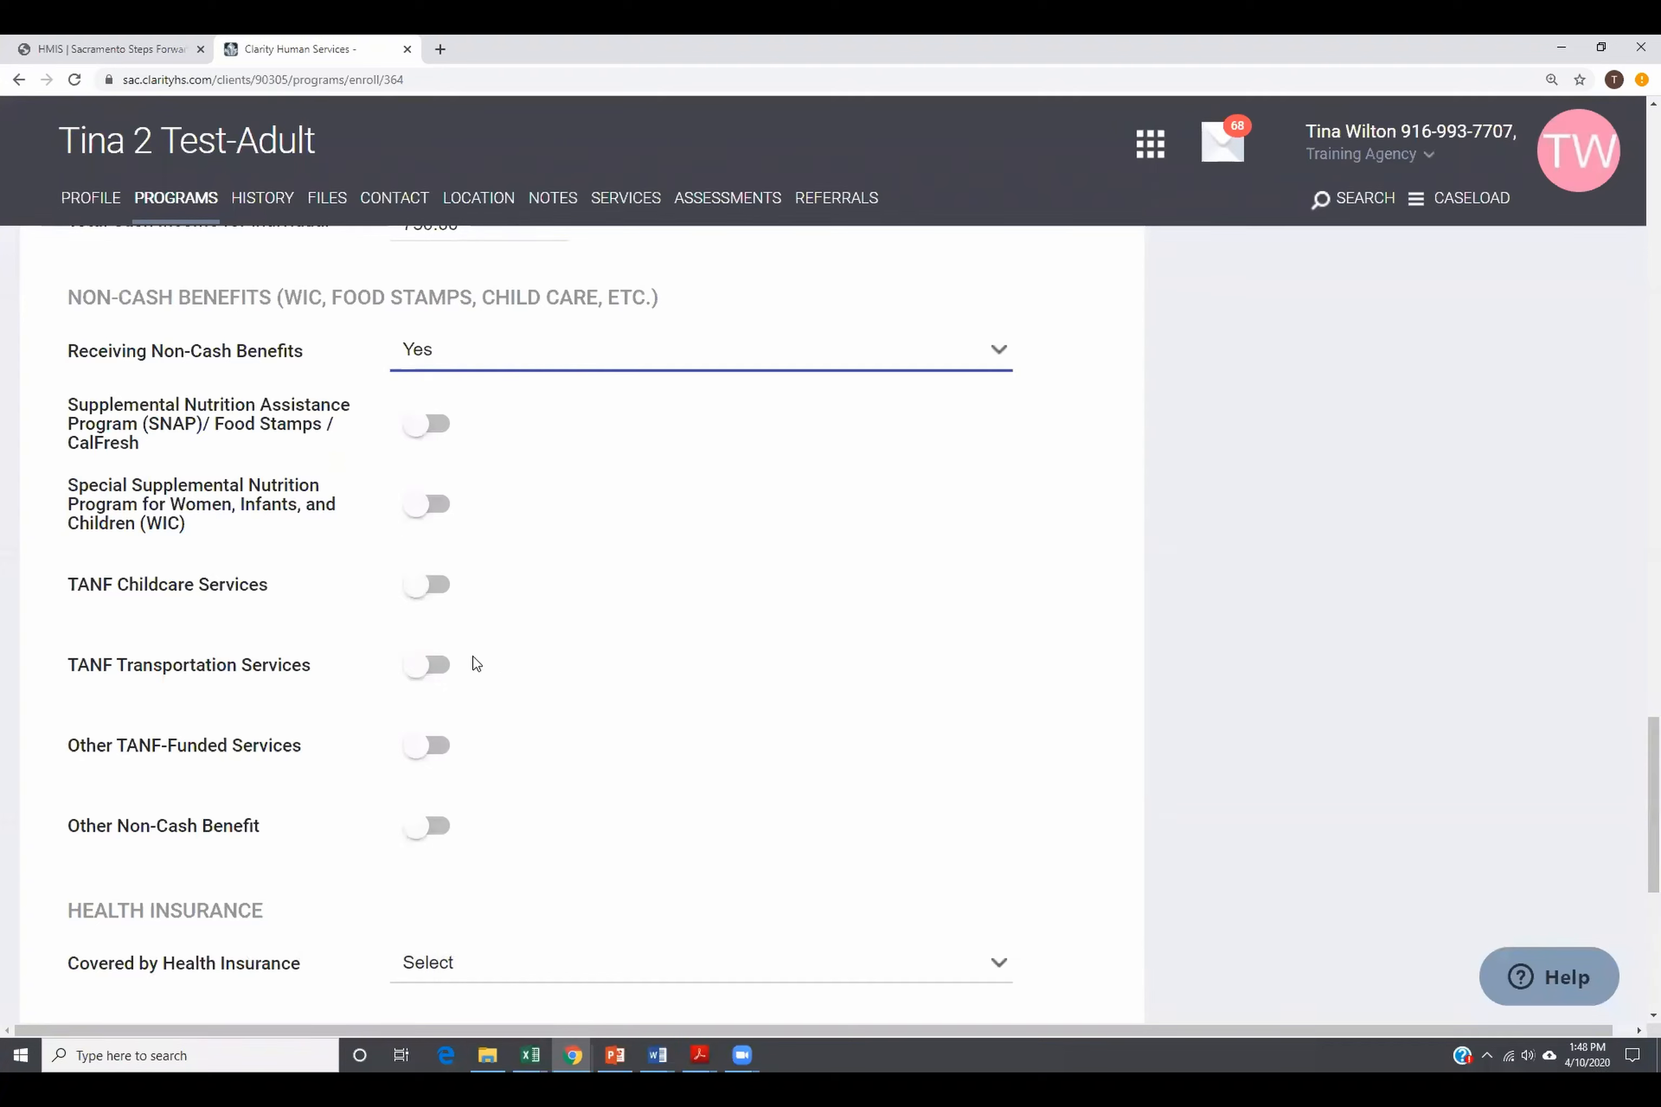
{"action": "left_click", "coordinate": [436, 429]}
Step: Set Covered by Health Insurance to Yes in the health insurance section
{"action": "scroll", "coordinate": [557, 609], "scroll_direction": "down", "scroll_amount": 4}
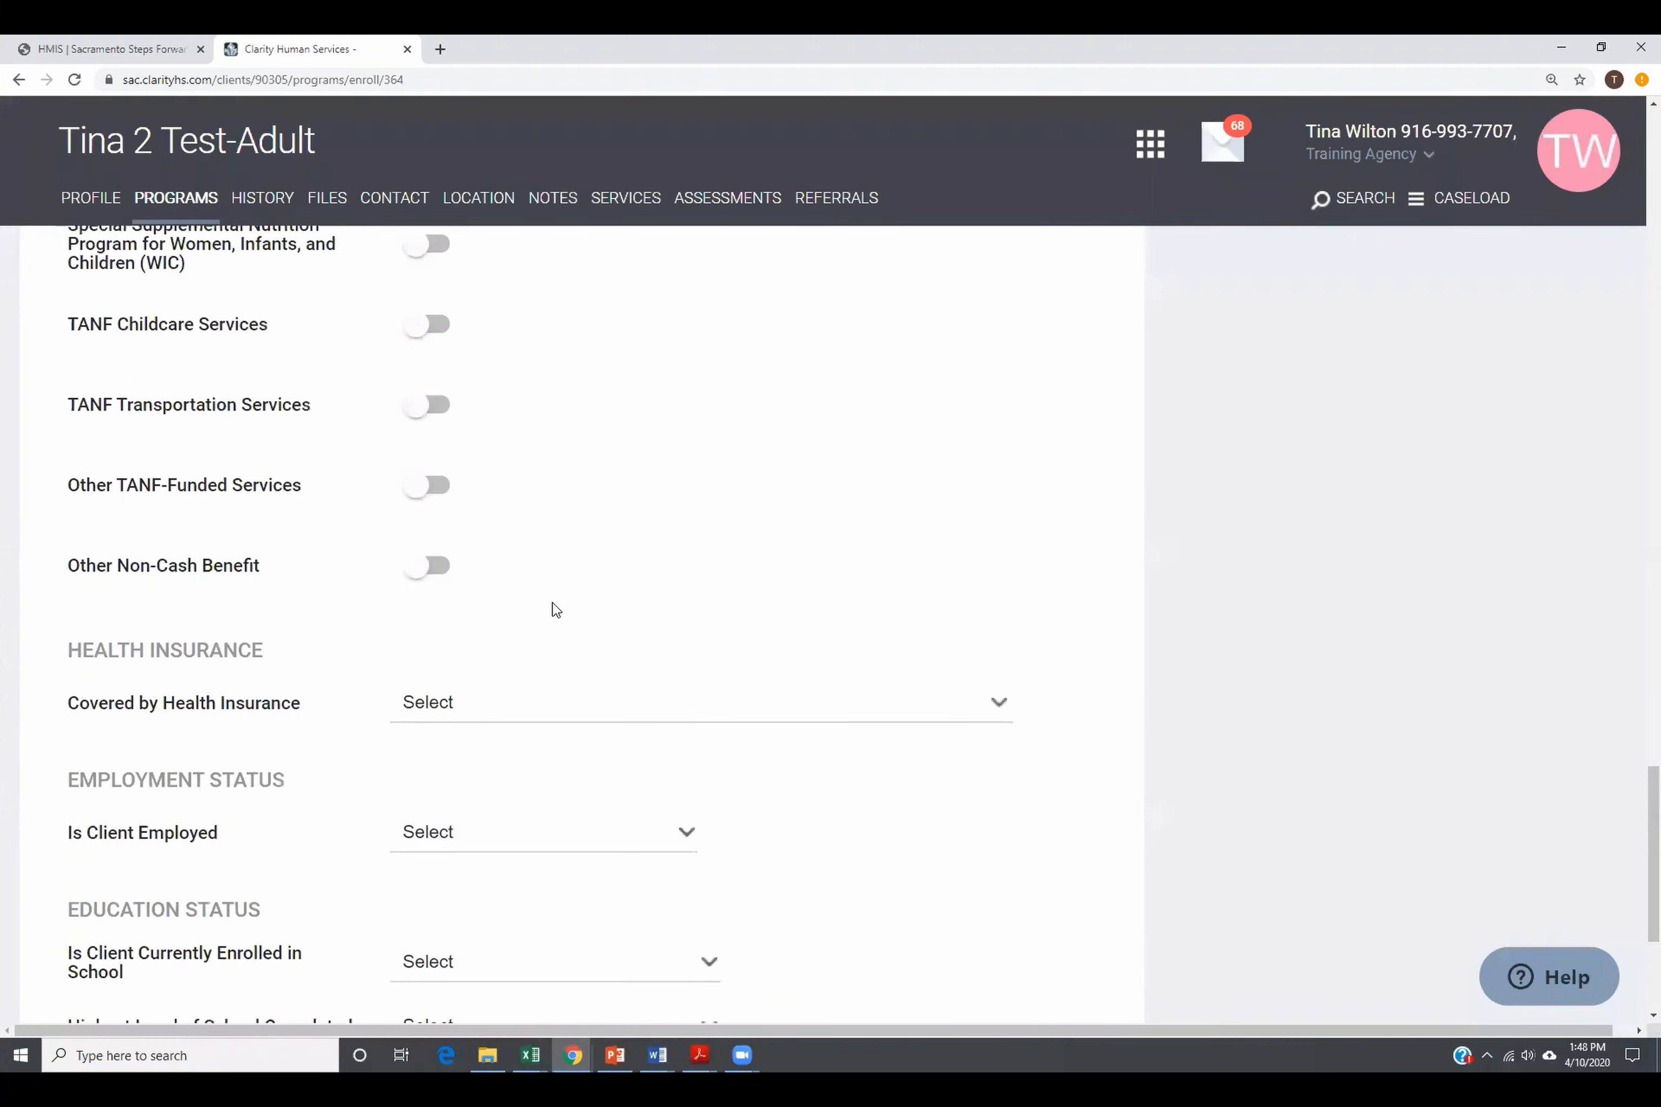
{"action": "left_click", "coordinate": [444, 707]}
{"action": "left_click", "coordinate": [439, 780]}
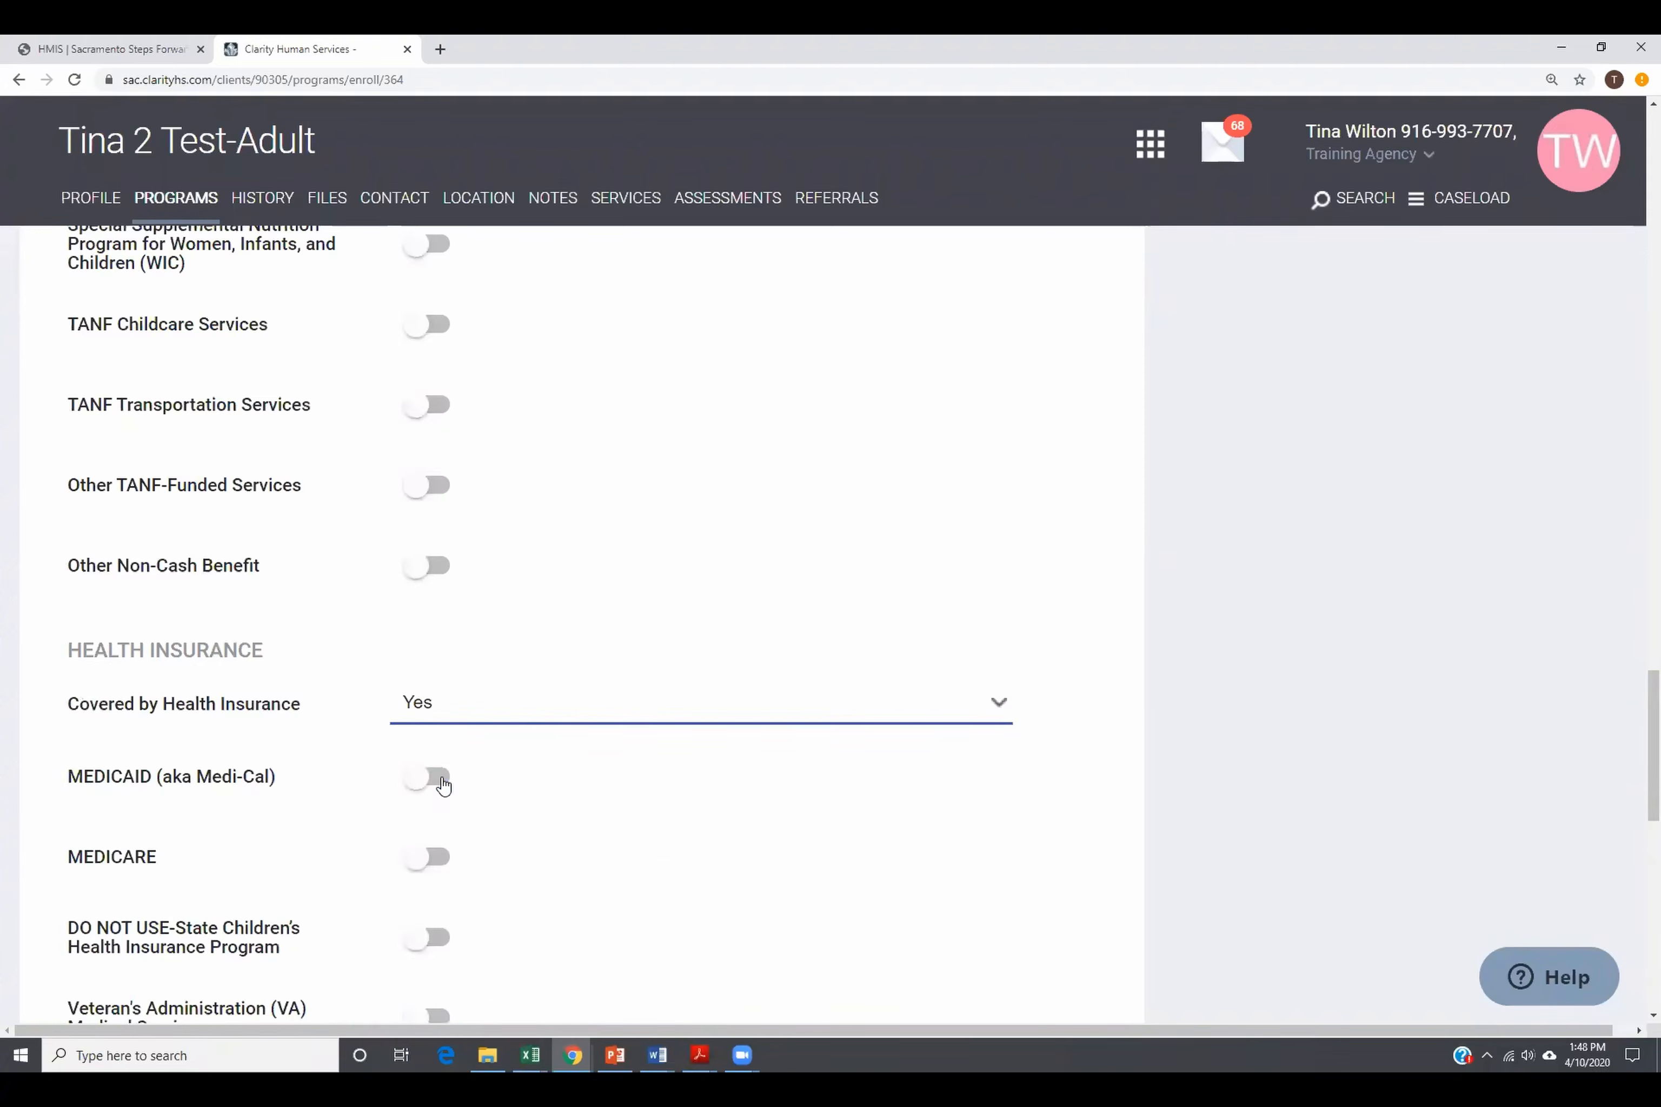
Step: Review the insurance types, then enable Other Health Insurance with "Relative provided" as its source
{"action": "scroll", "coordinate": [478, 770], "scroll_direction": "down", "scroll_amount": 1}
{"action": "scroll", "coordinate": [478, 769], "scroll_direction": "down", "scroll_amount": 3}
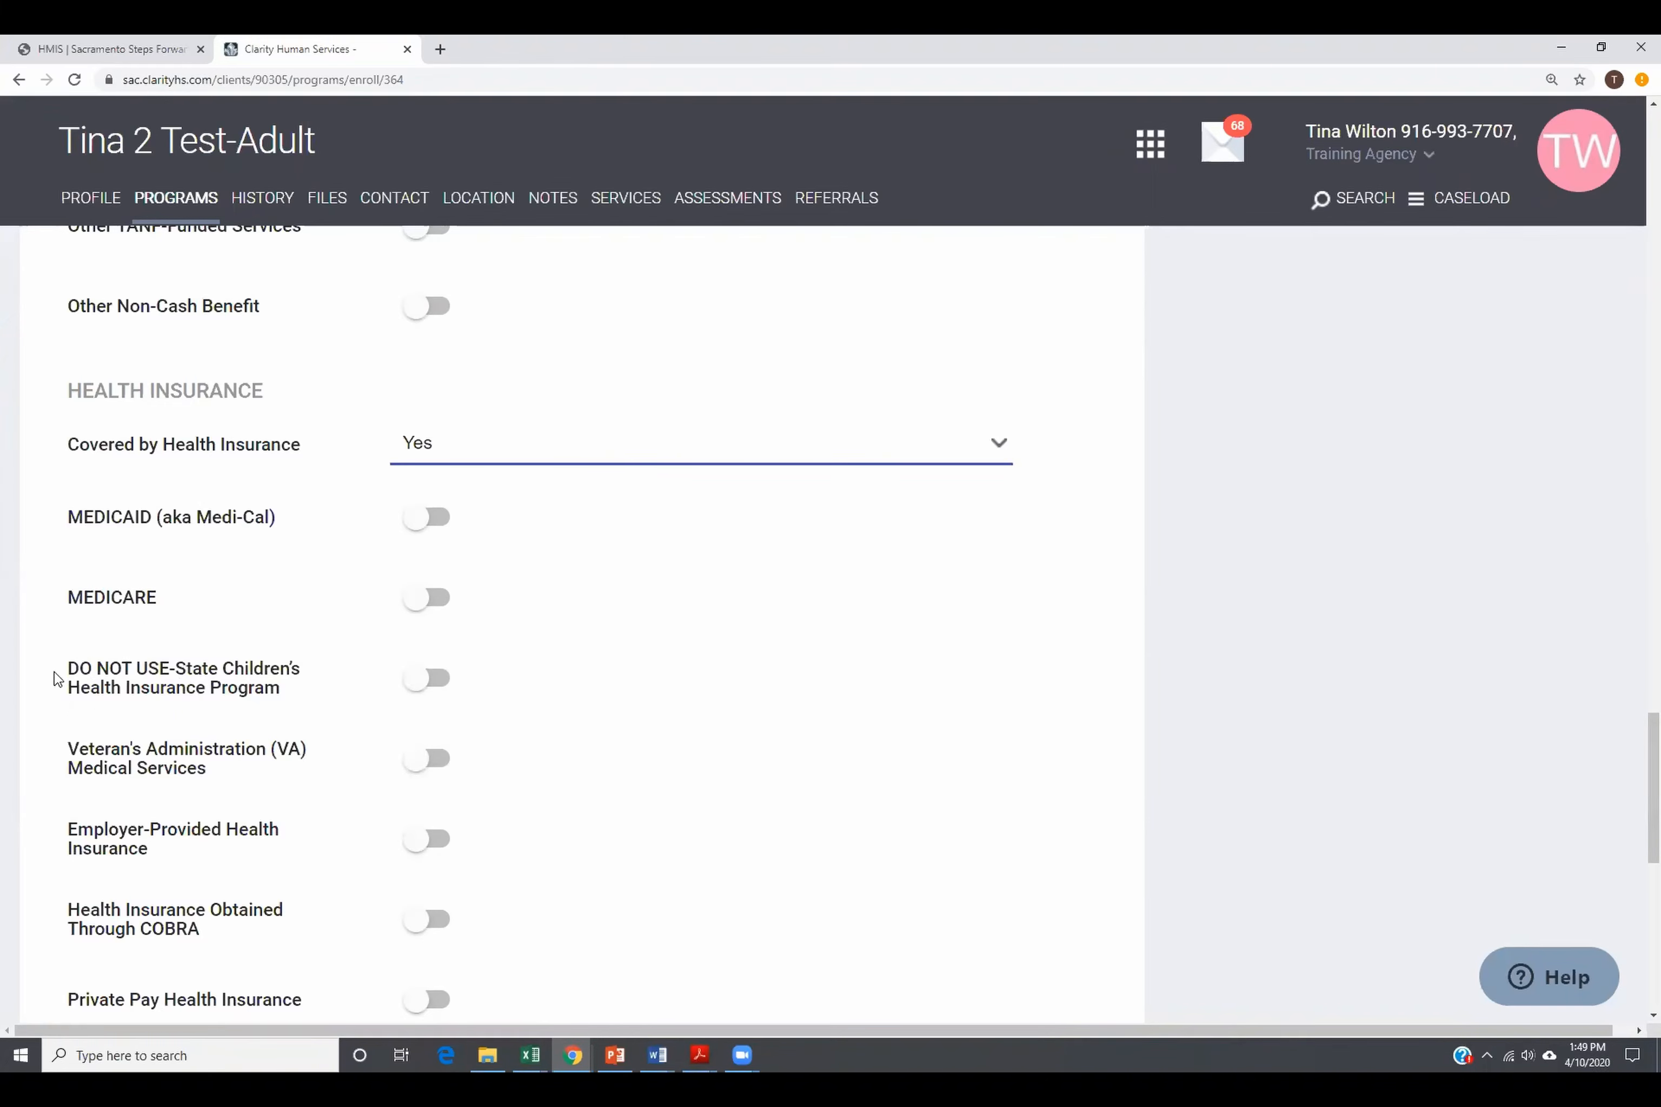
{"action": "mouse_move", "coordinate": [84, 696]}
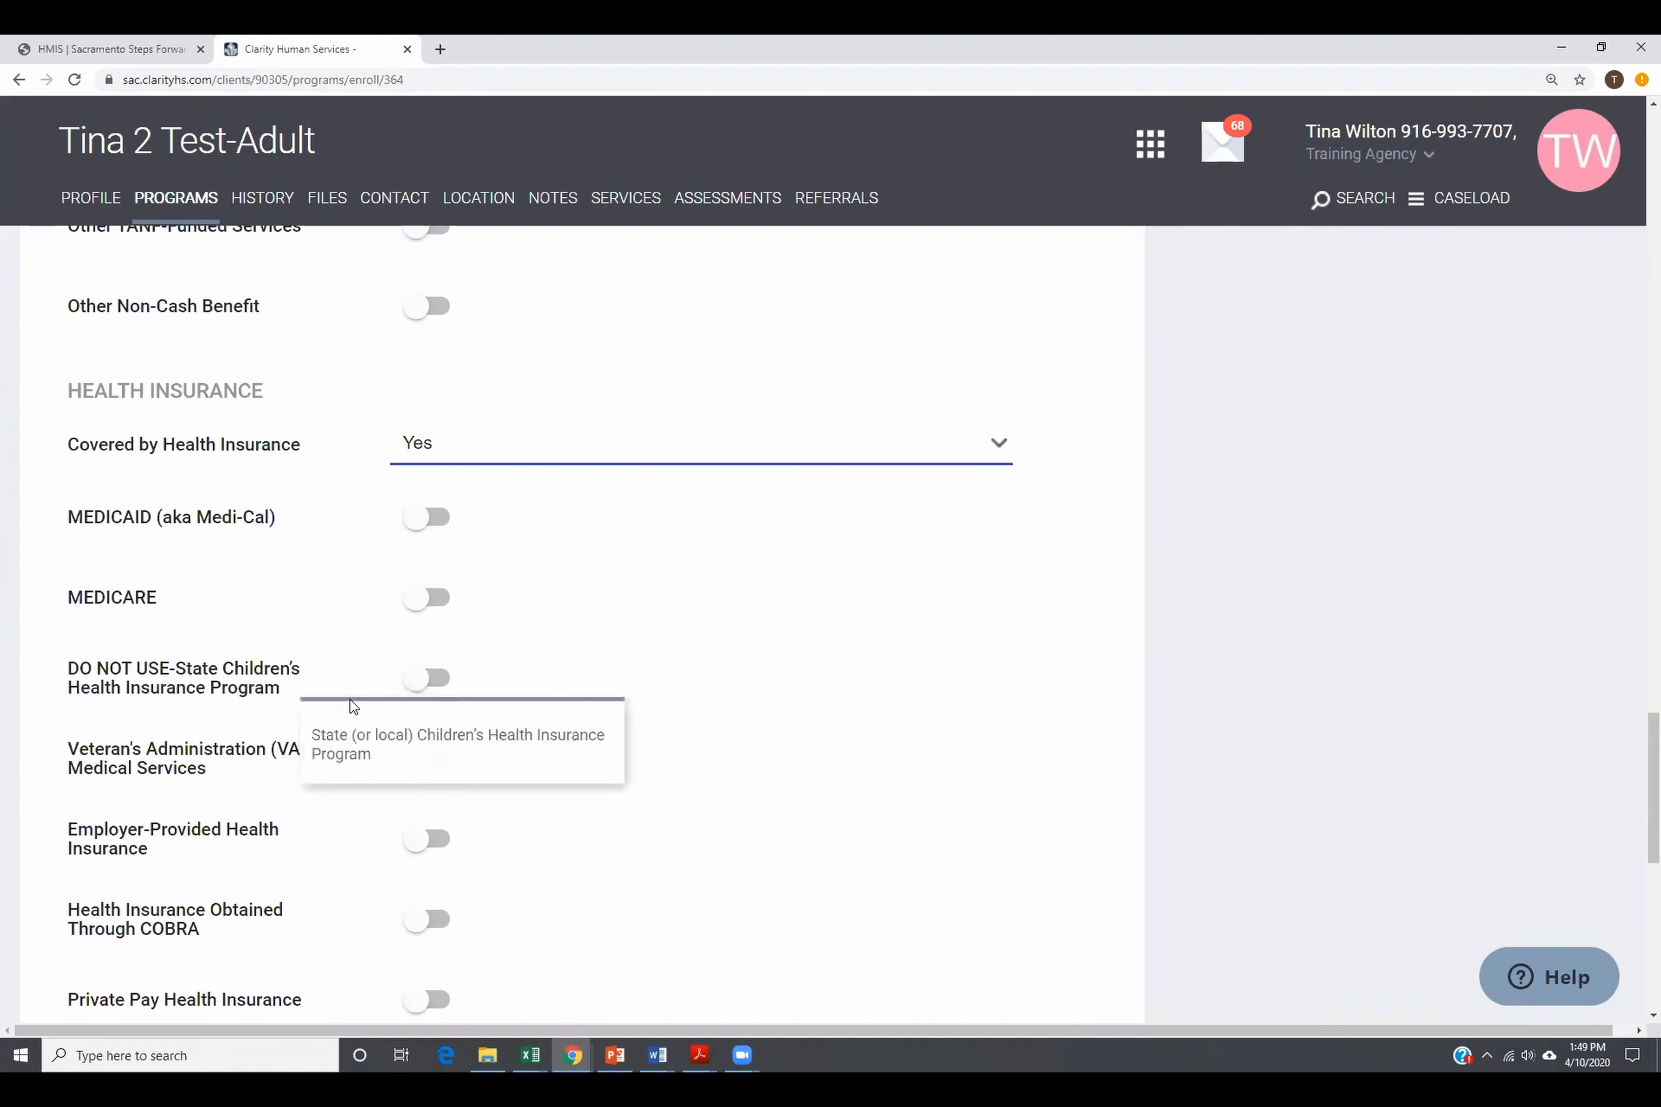
{"action": "scroll", "coordinate": [352, 705], "scroll_direction": "down", "scroll_amount": 1}
{"action": "scroll", "coordinate": [352, 706], "scroll_direction": "down", "scroll_amount": 1}
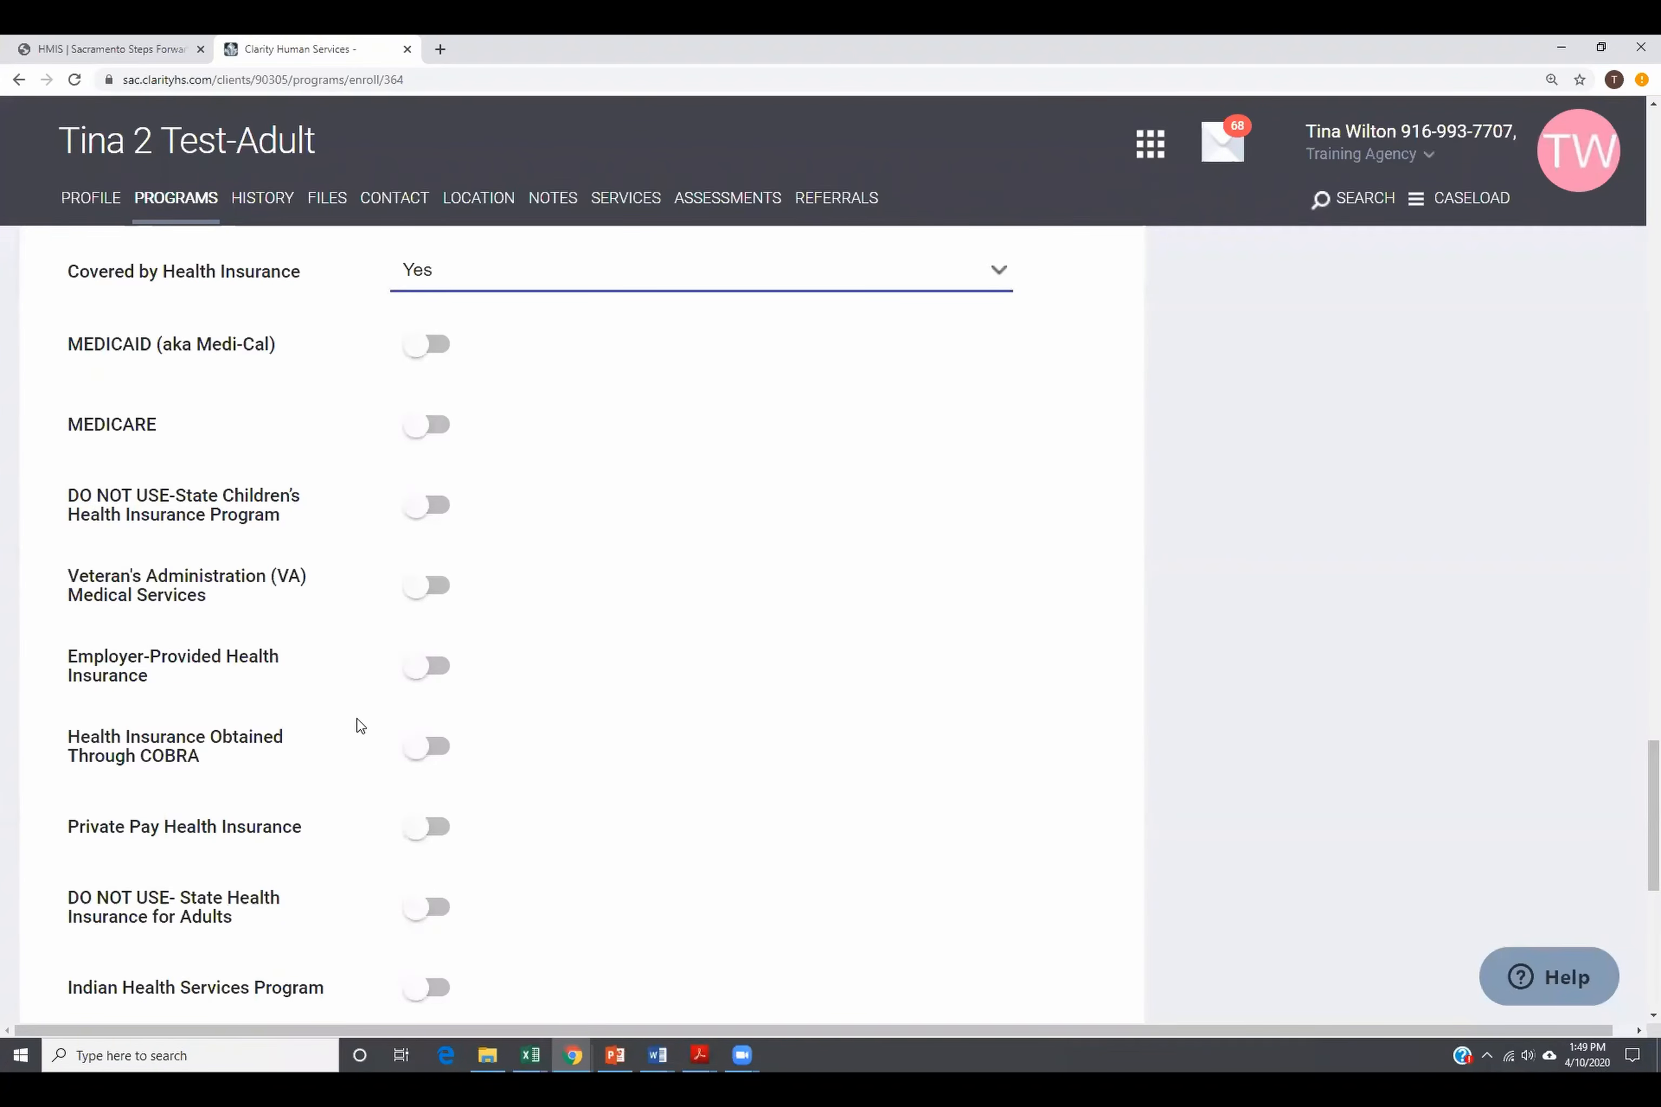
{"action": "scroll", "coordinate": [265, 796], "scroll_direction": "down", "scroll_amount": 1}
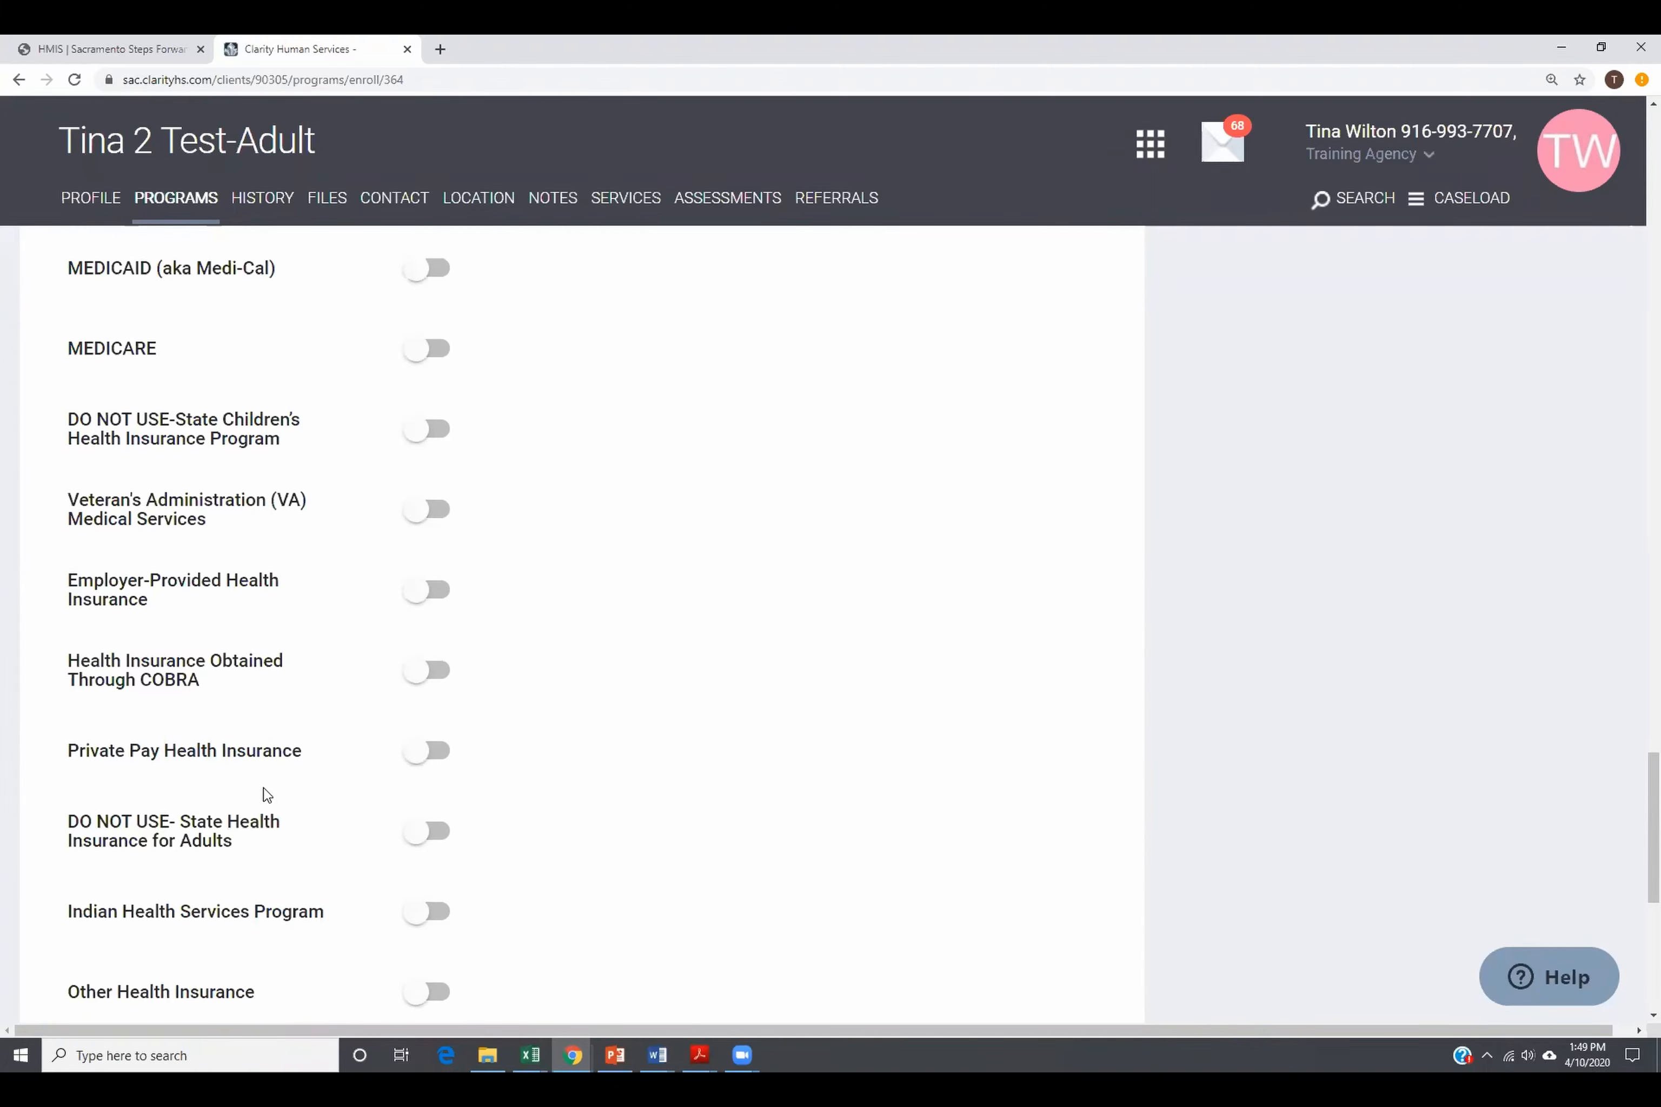
{"action": "scroll", "coordinate": [267, 789], "scroll_direction": "down", "scroll_amount": 4}
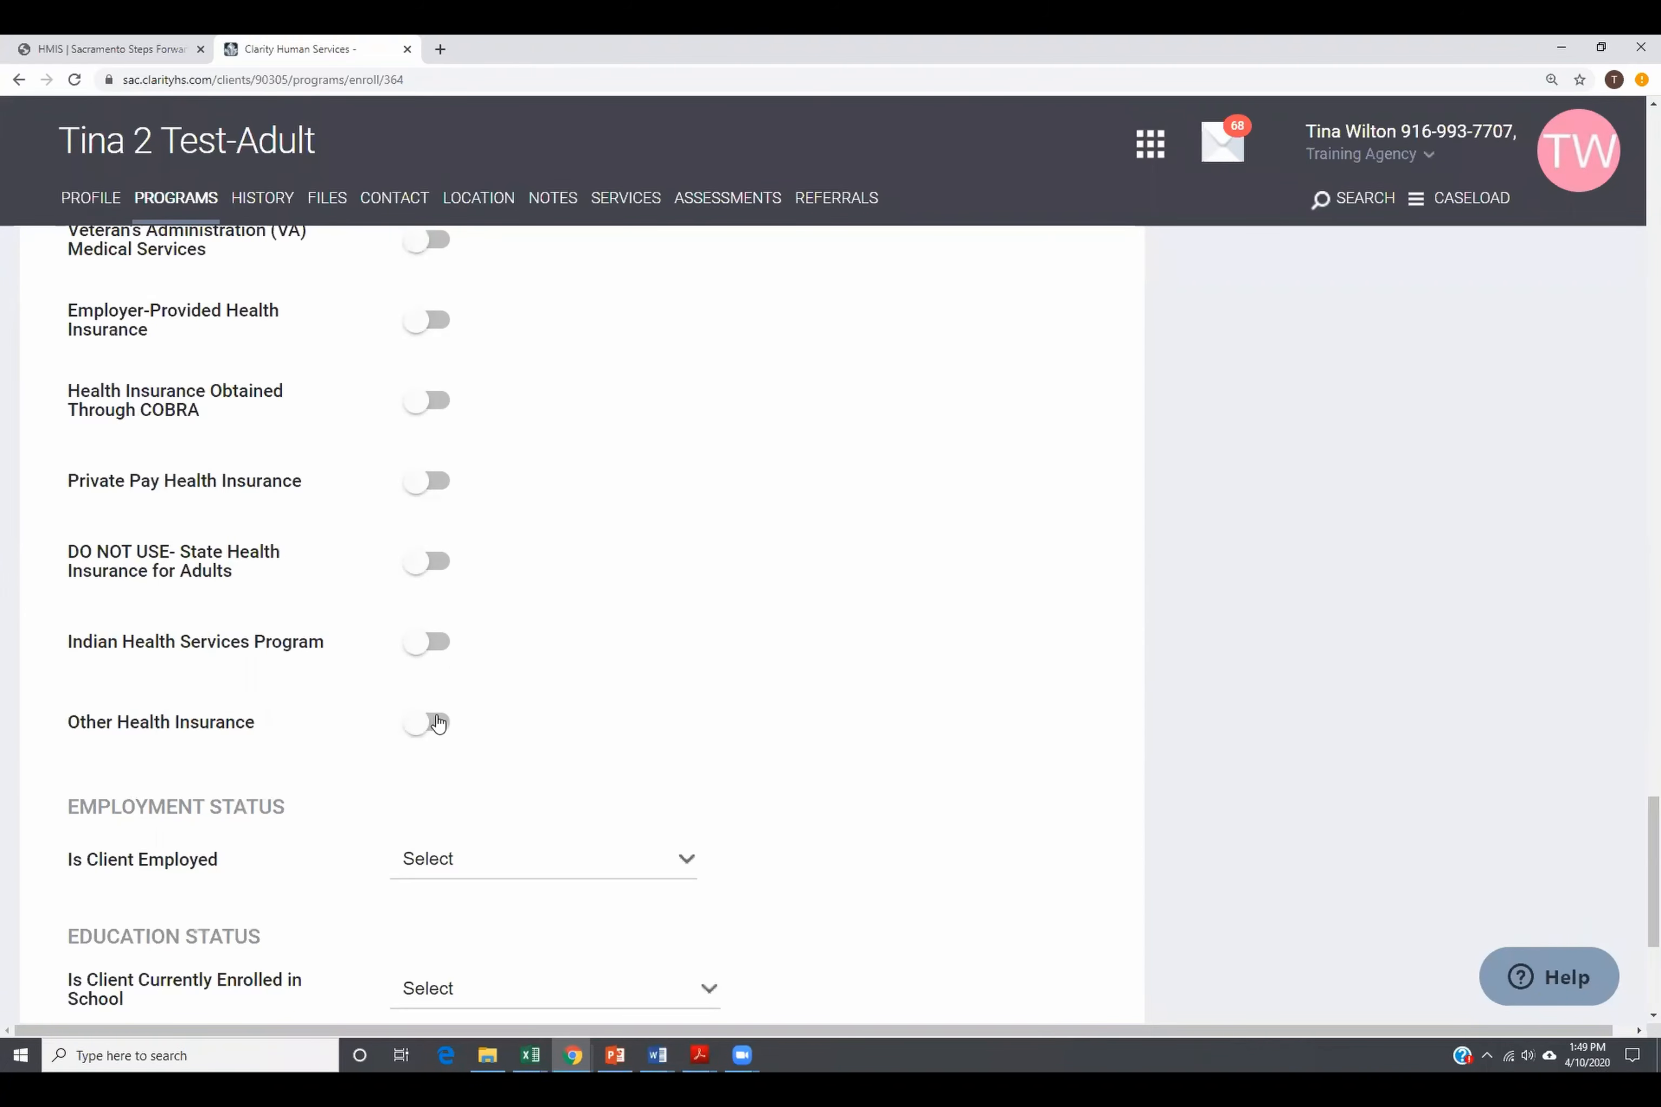
{"action": "left_click", "coordinate": [438, 723]}
{"action": "left_click", "coordinate": [474, 779]}
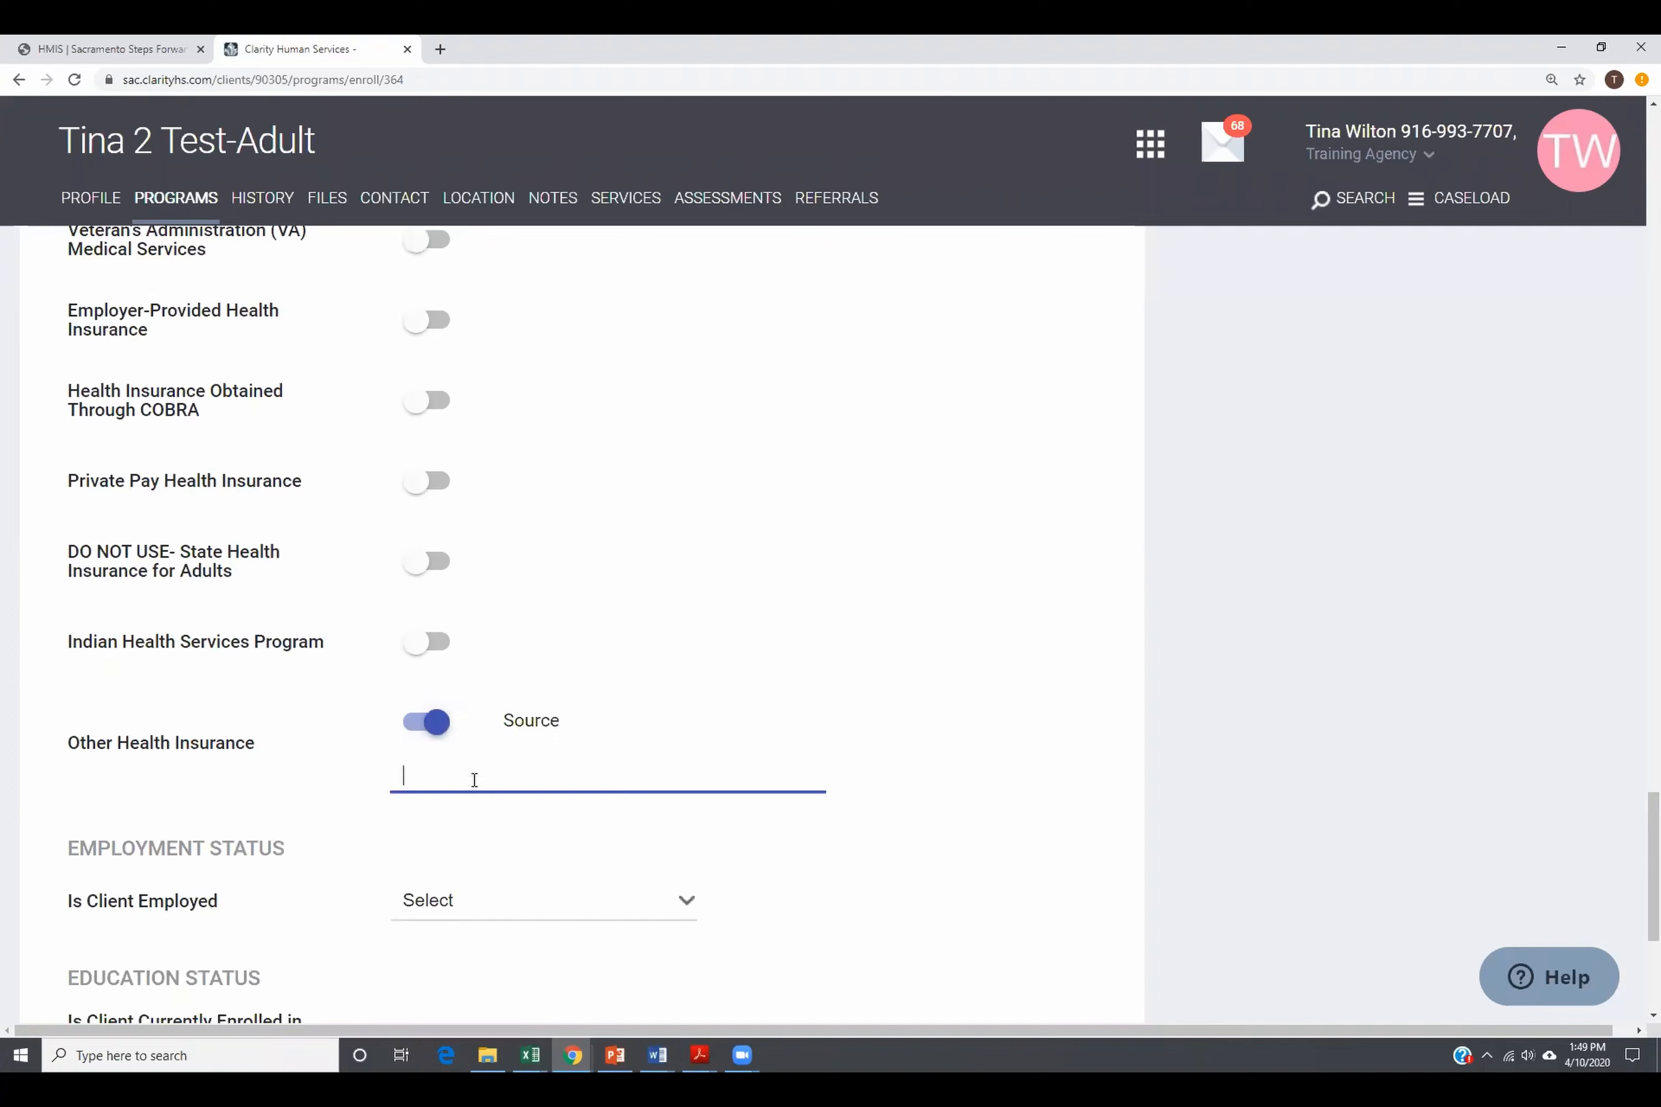
{"action": "type", "text": "Par"}
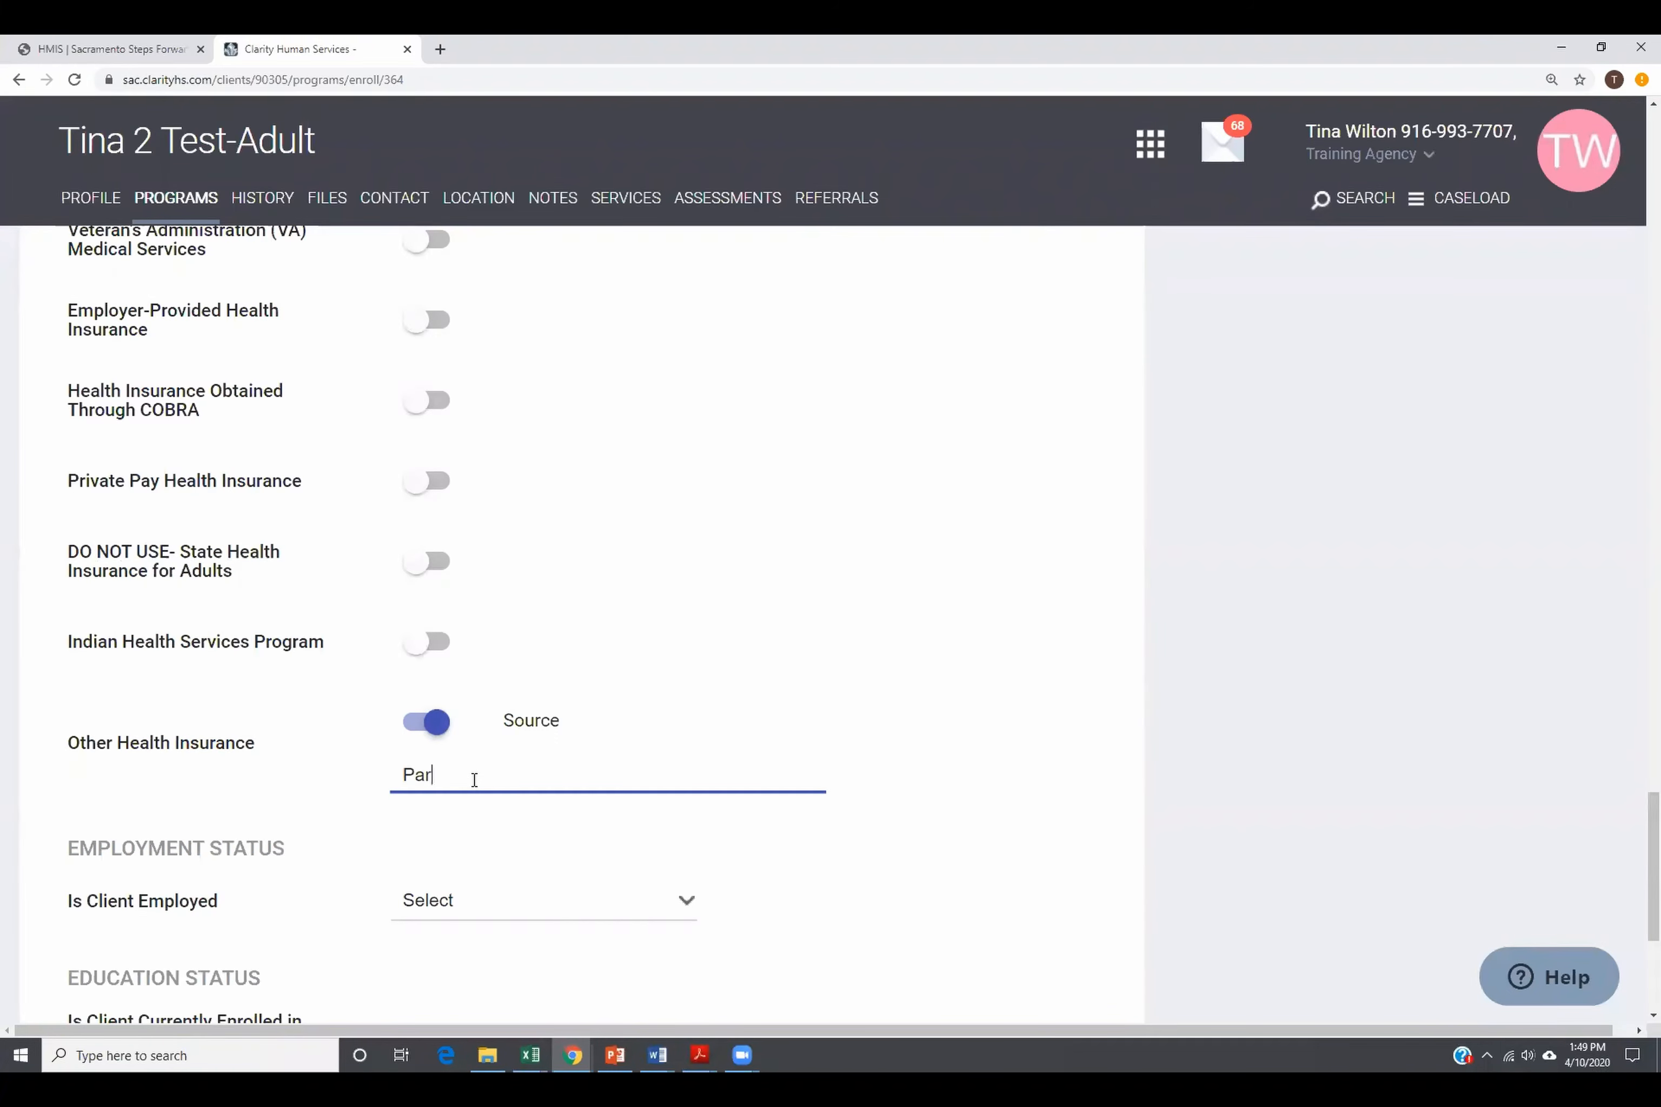
{"action": "key", "text": "BackSpace"}
{"action": "key", "text": "BackSpace"}
{"action": "key", "text": "BackSpace"}
{"action": "type", "text": "Relative pro"}
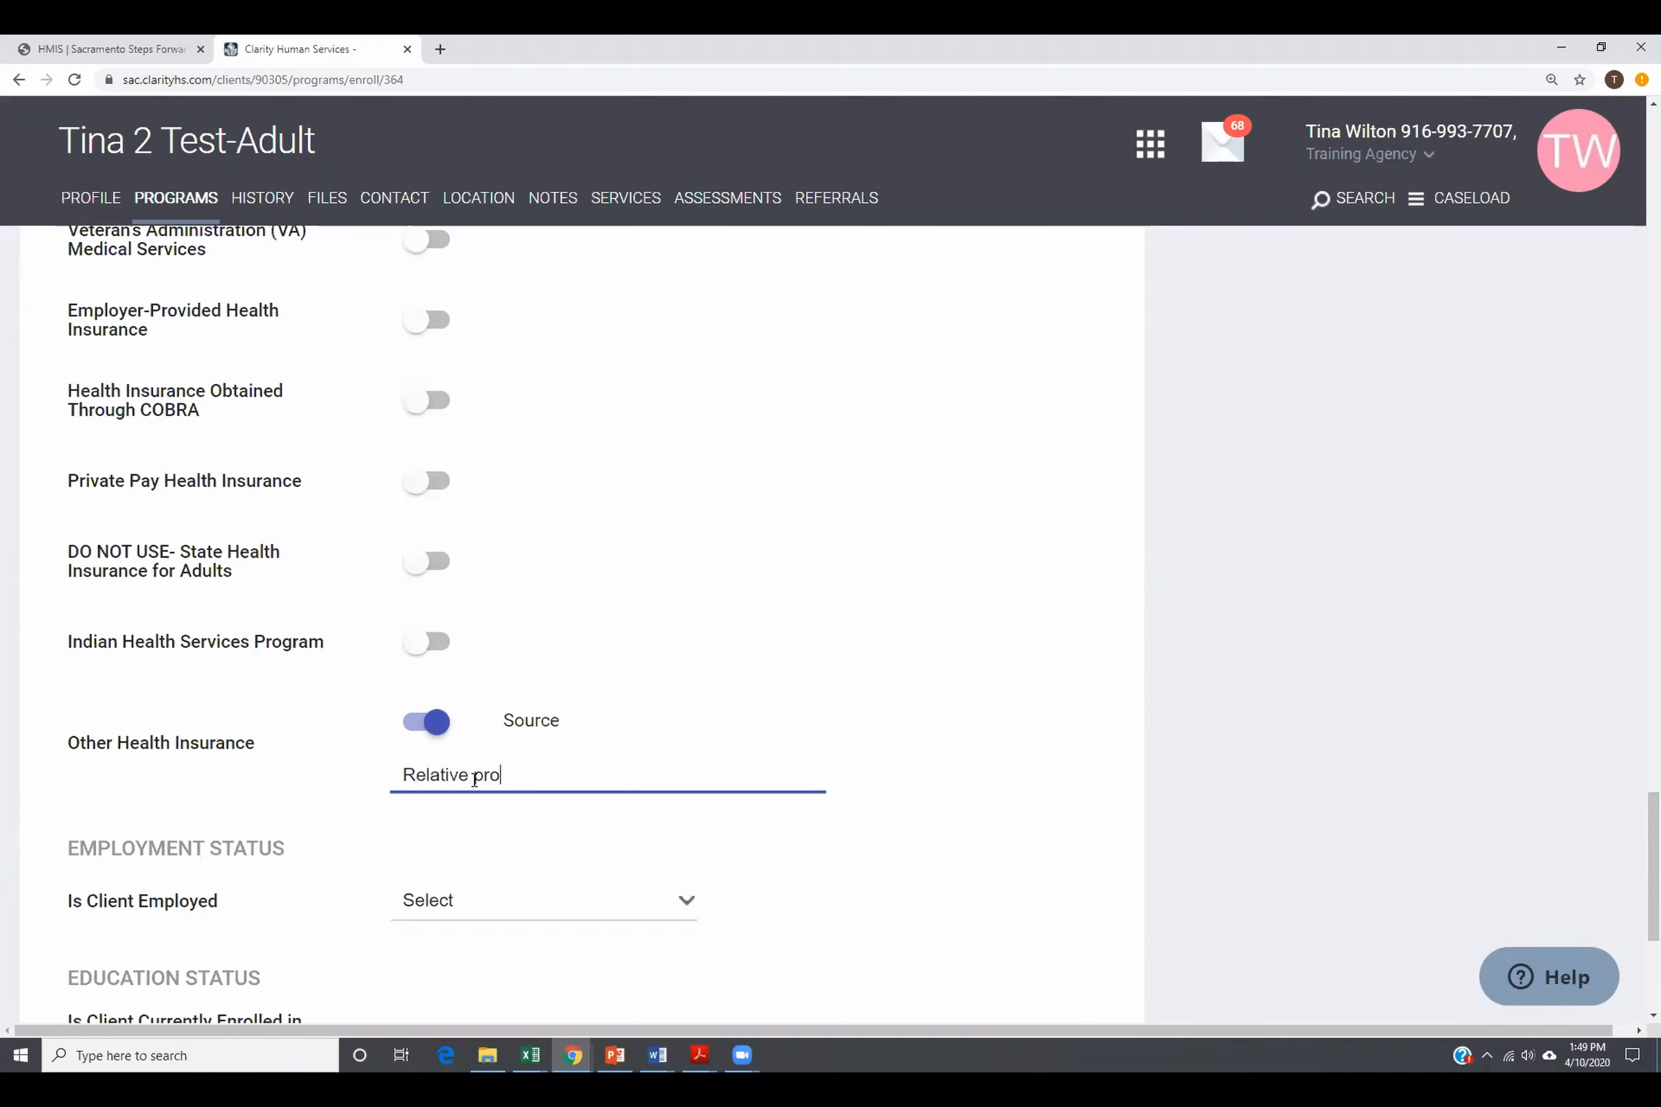
{"action": "type", "text": "videred"}
Step: Set Is Client Employed to No and the seeking employment answer to Yes
{"action": "scroll", "coordinate": [415, 835], "scroll_direction": "down", "scroll_amount": 3}
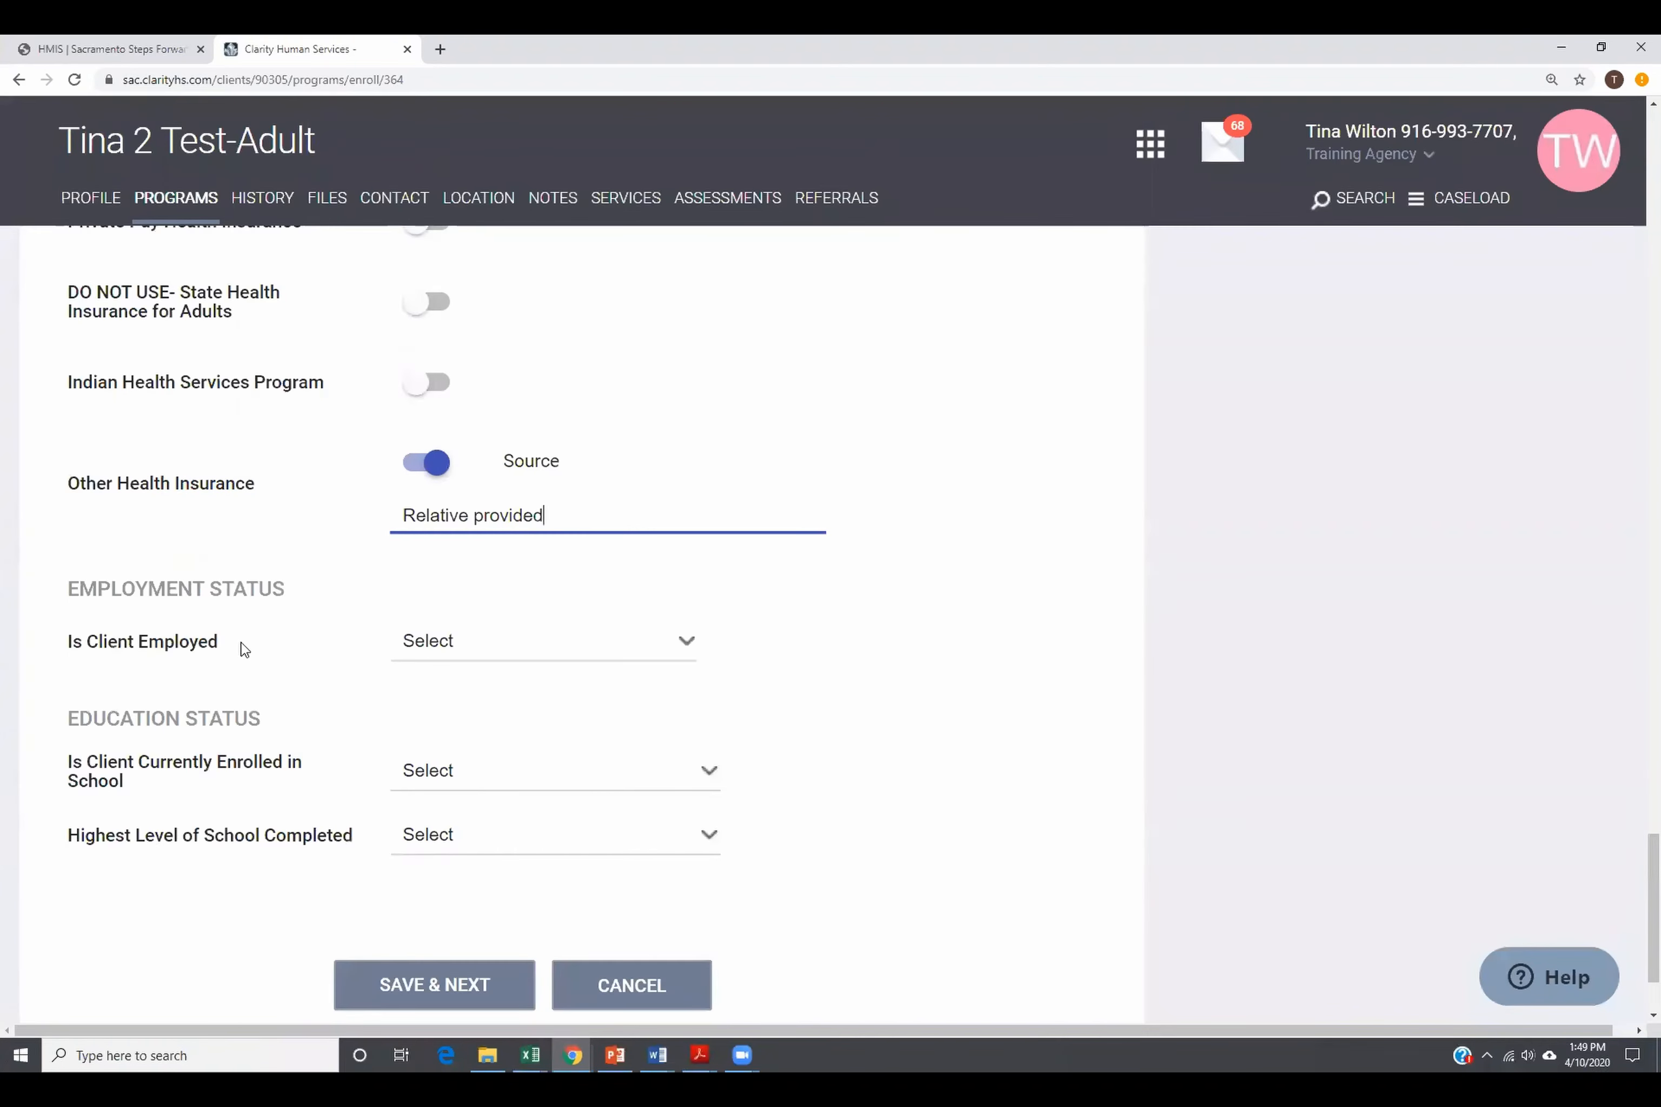
{"action": "left_click", "coordinate": [433, 645]}
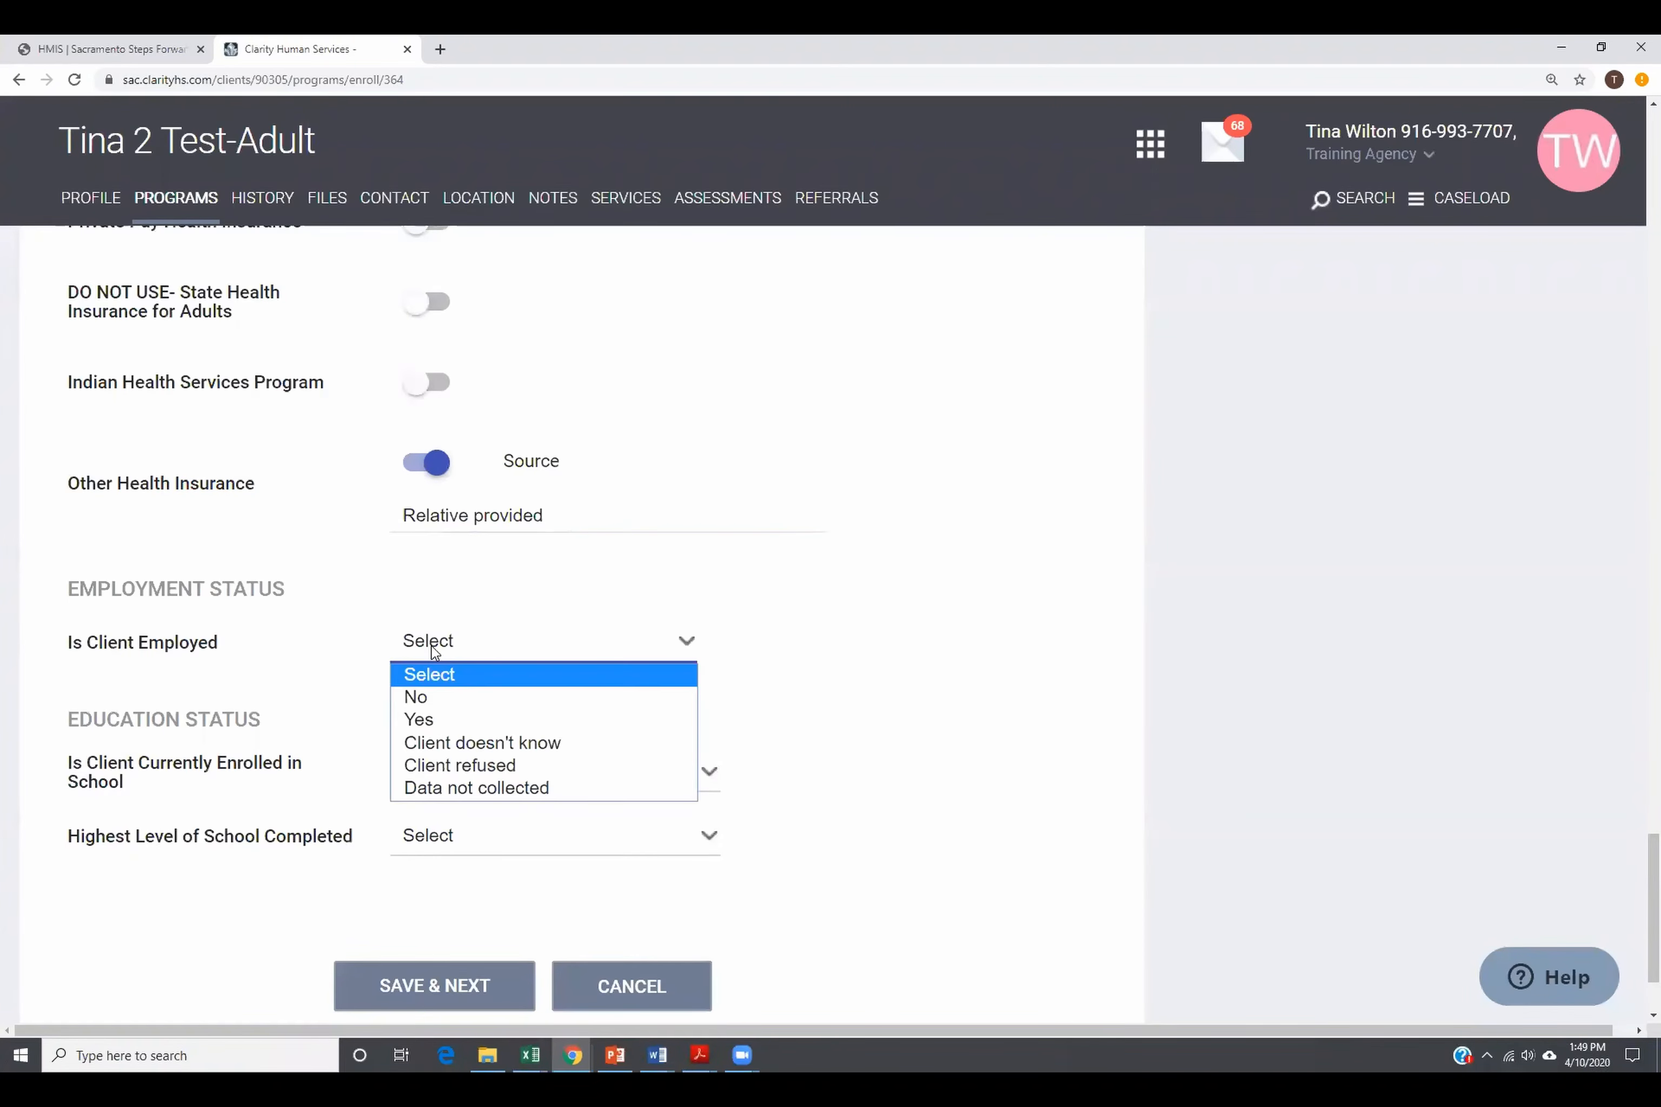
{"action": "left_click", "coordinate": [435, 695]}
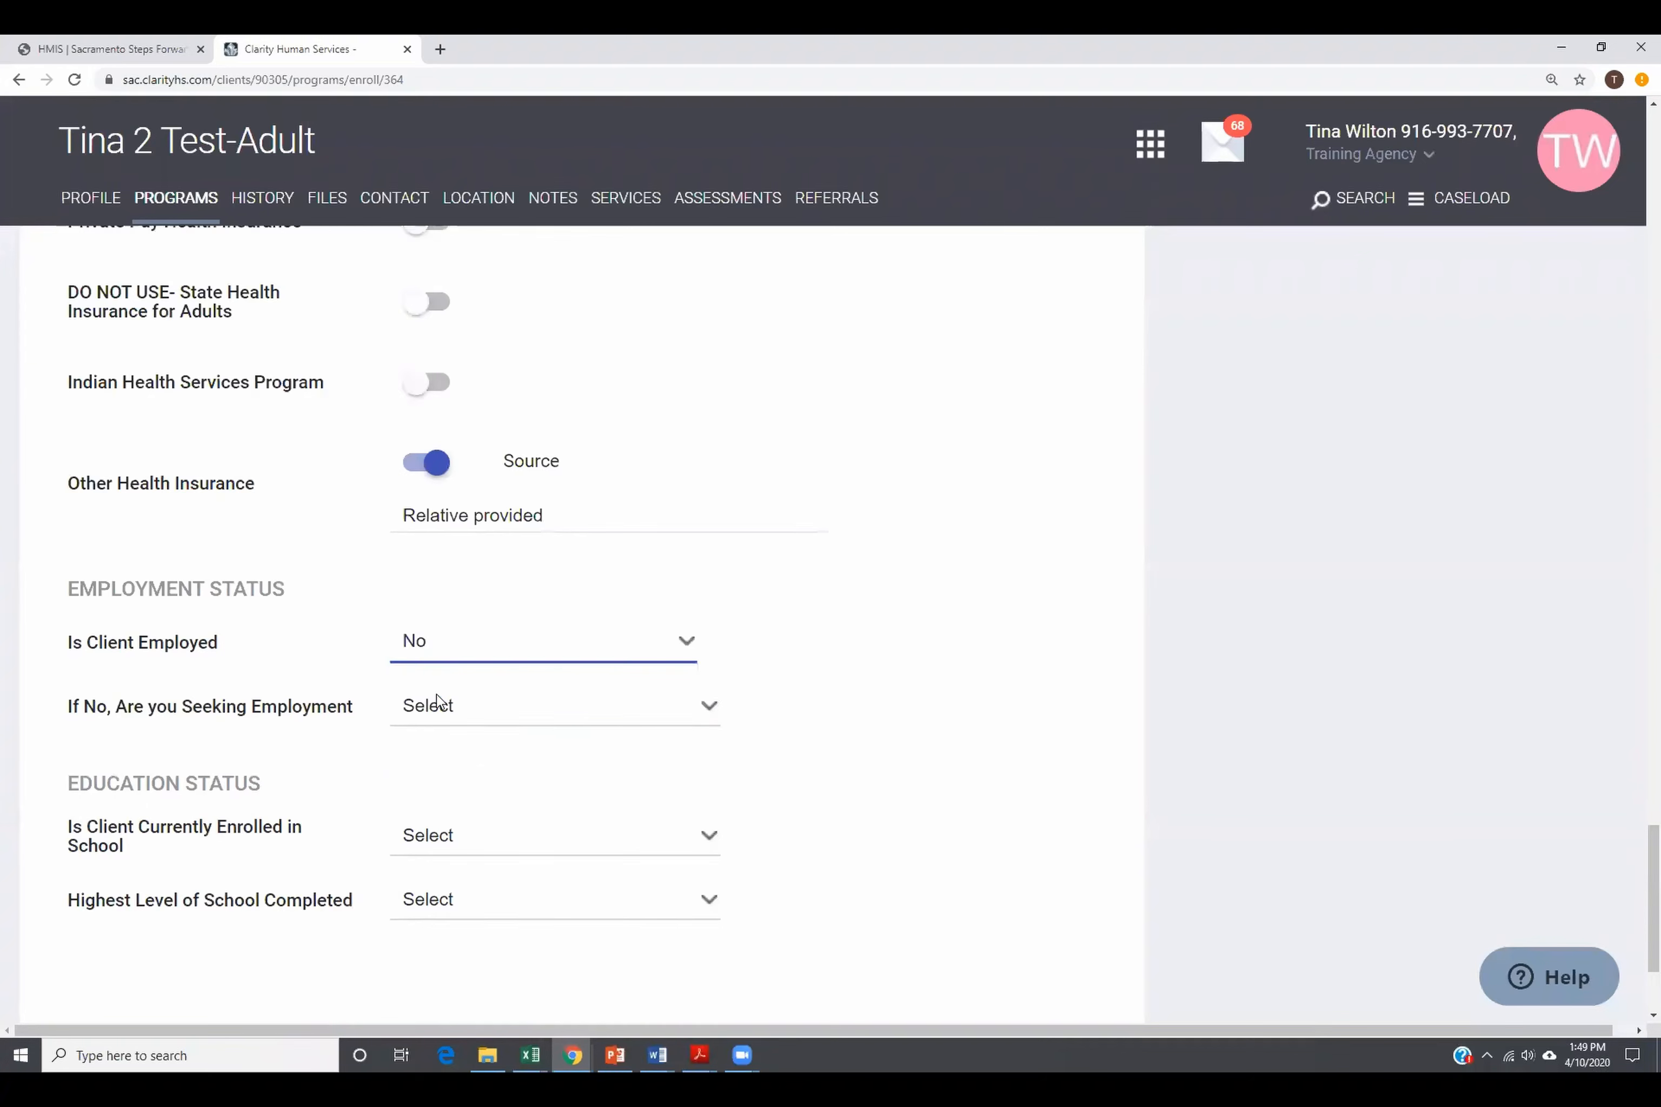
{"action": "left_click", "coordinate": [475, 714]}
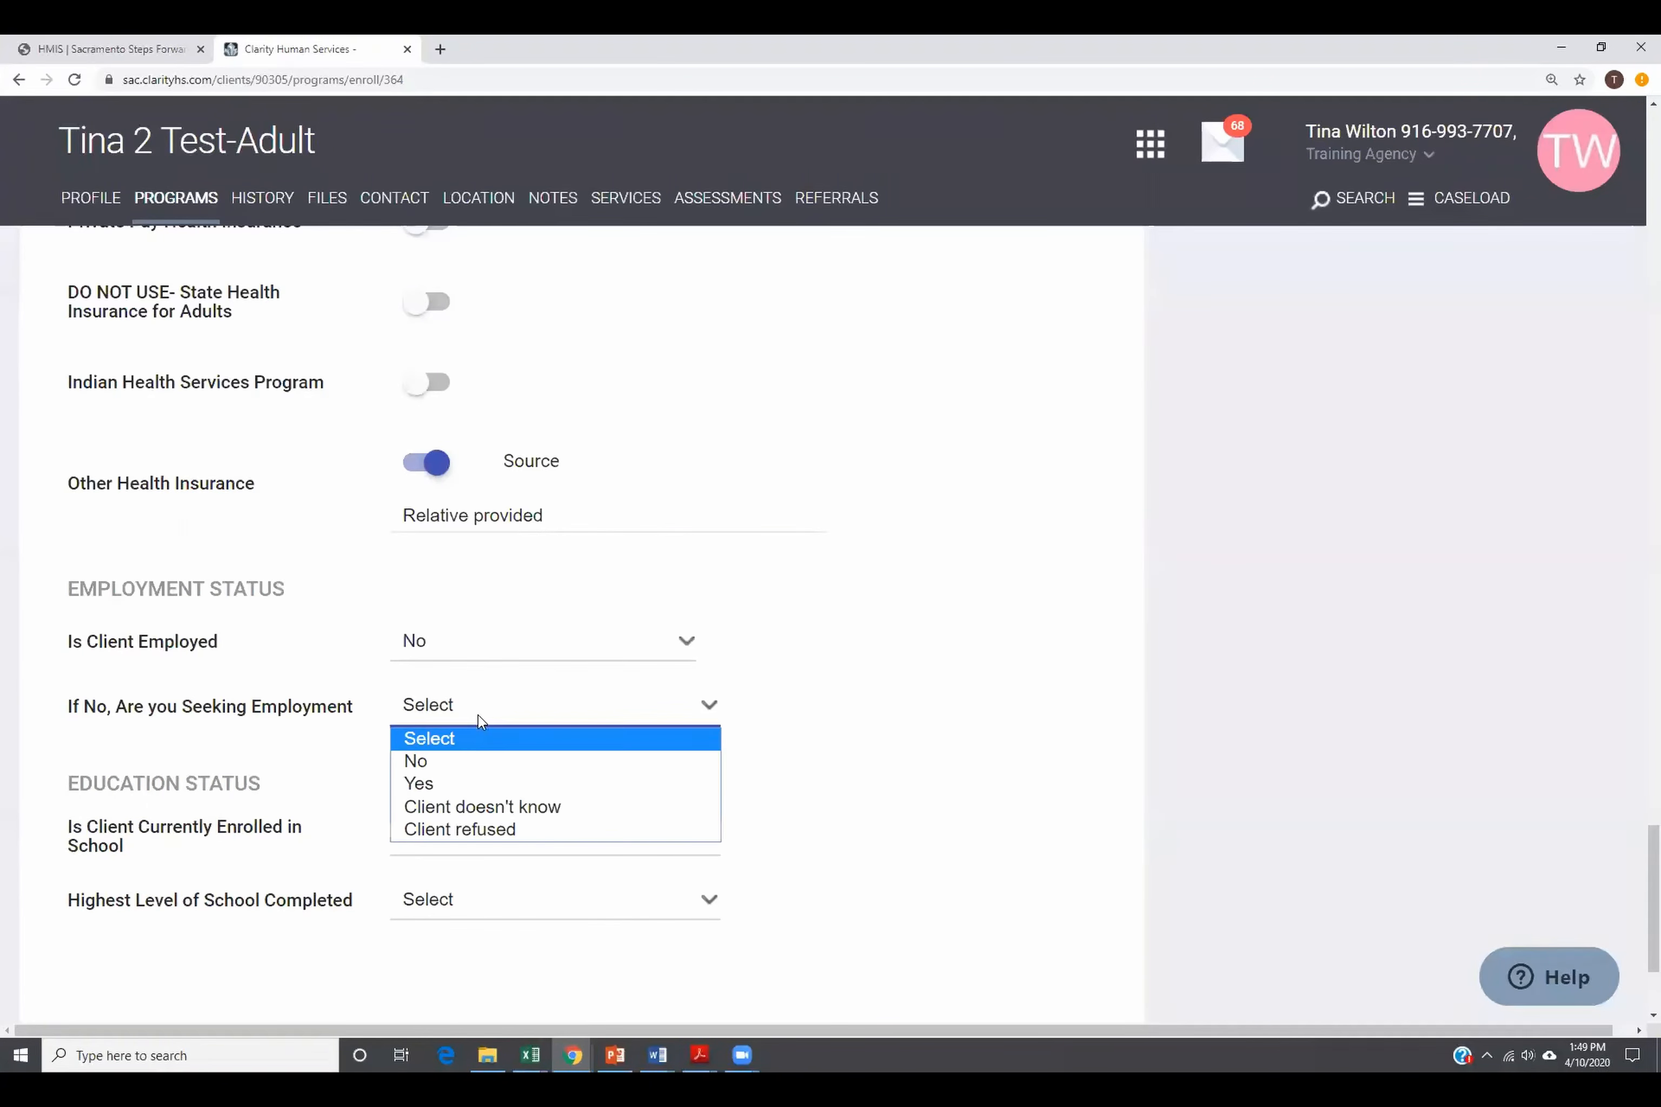
{"action": "left_click", "coordinate": [445, 762]}
{"action": "left_click", "coordinate": [466, 718]}
{"action": "left_click", "coordinate": [453, 784]}
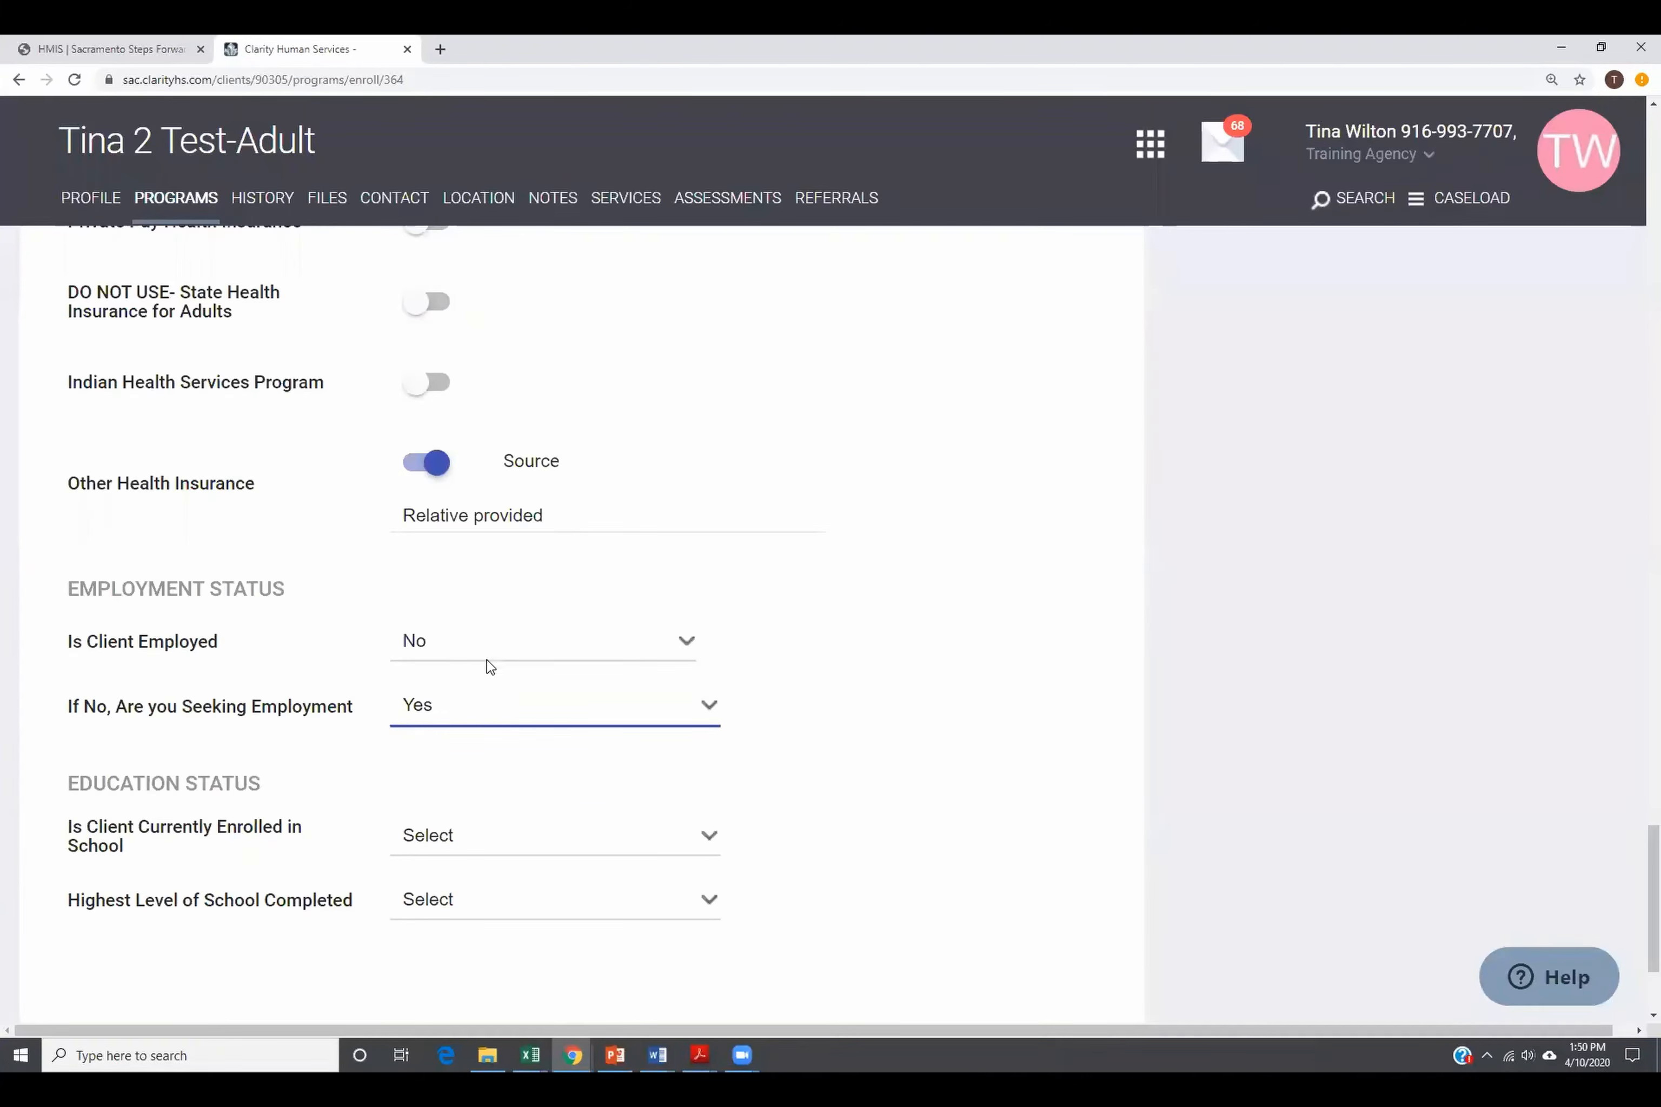
Step: Clear the seeking employment answer and set Is Client Employed to Yes with a Permanent employment tenure
{"action": "left_click", "coordinate": [442, 714]}
{"action": "left_click", "coordinate": [444, 739]}
{"action": "left_click", "coordinate": [471, 654]}
{"action": "left_click", "coordinate": [428, 720]}
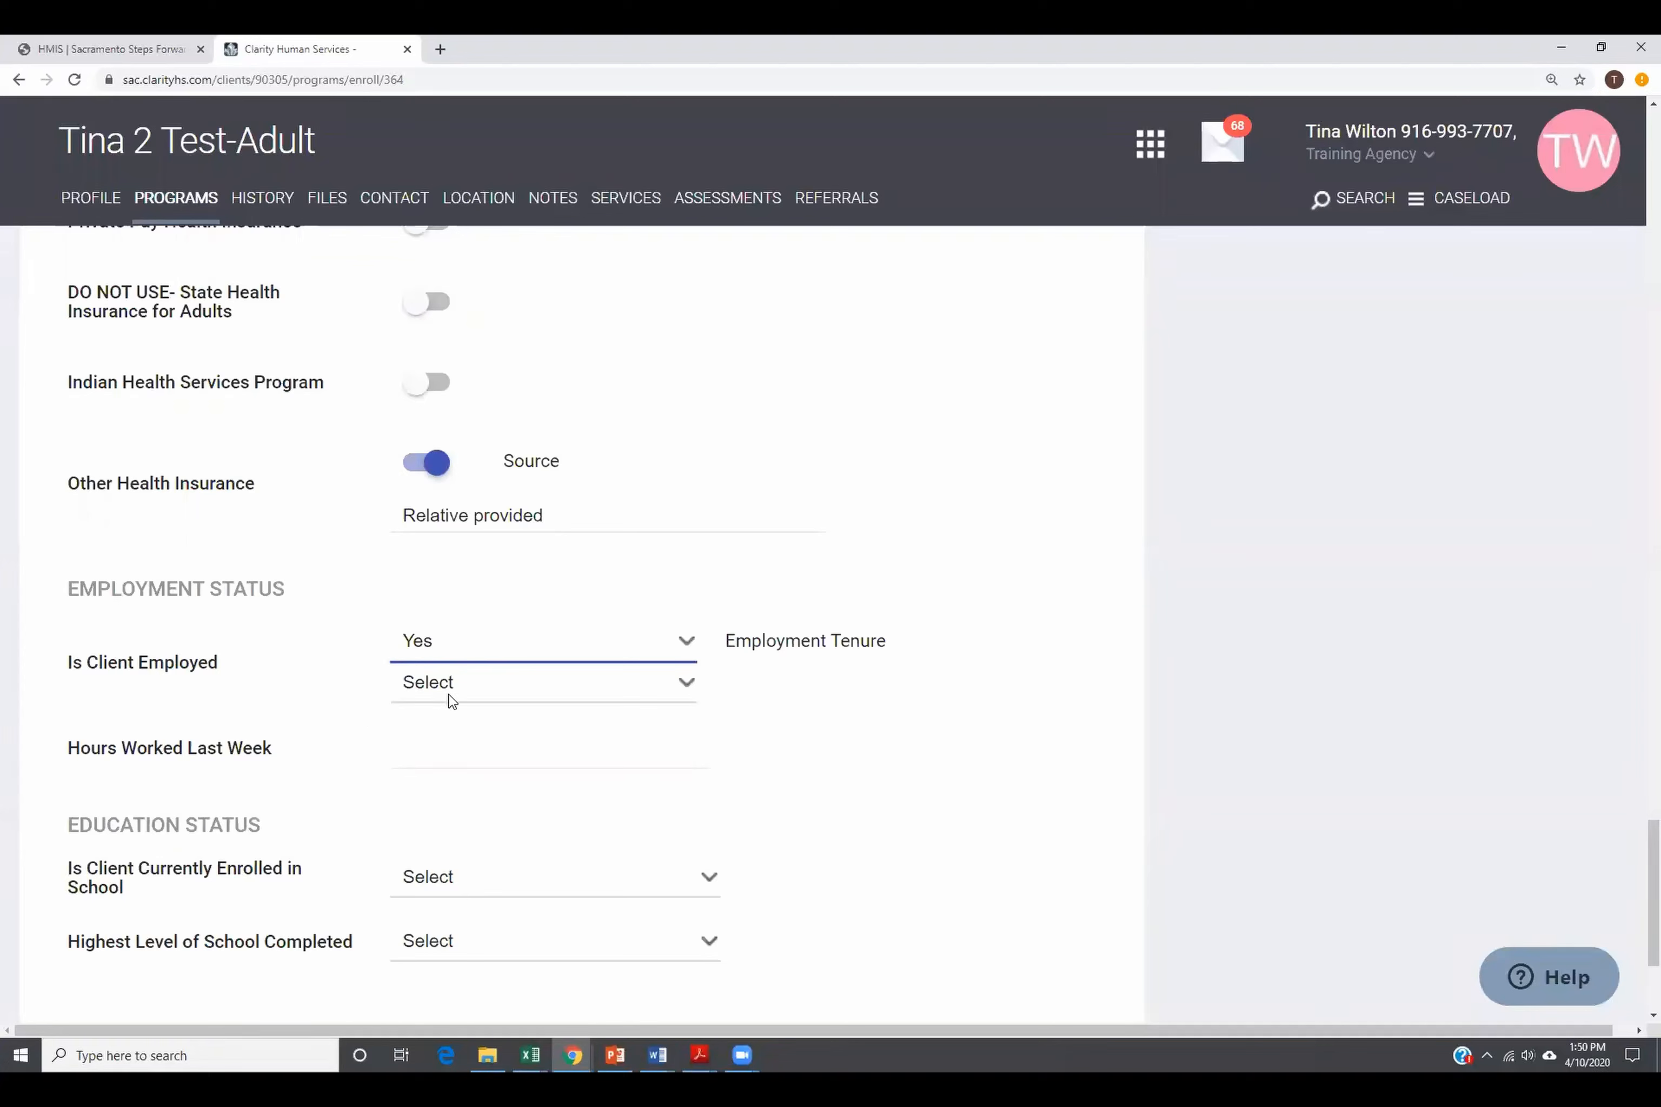
{"action": "left_click", "coordinate": [564, 682]}
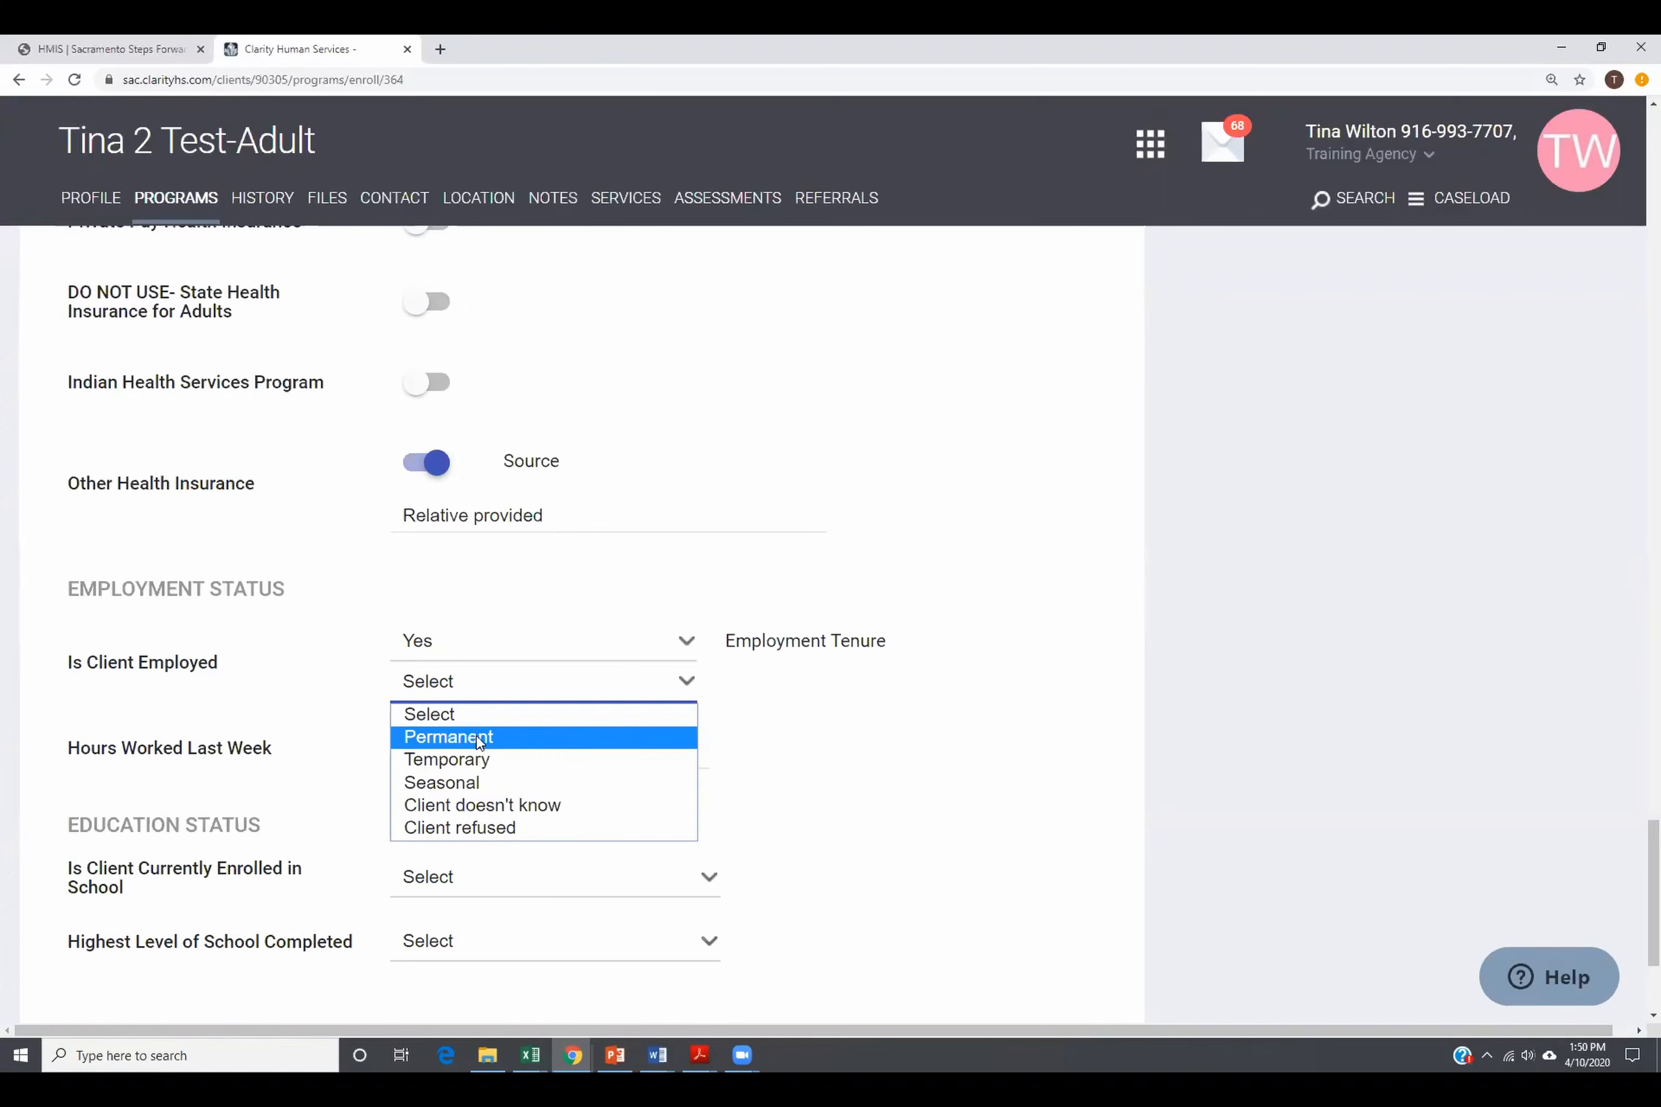
{"action": "left_click", "coordinate": [500, 737]}
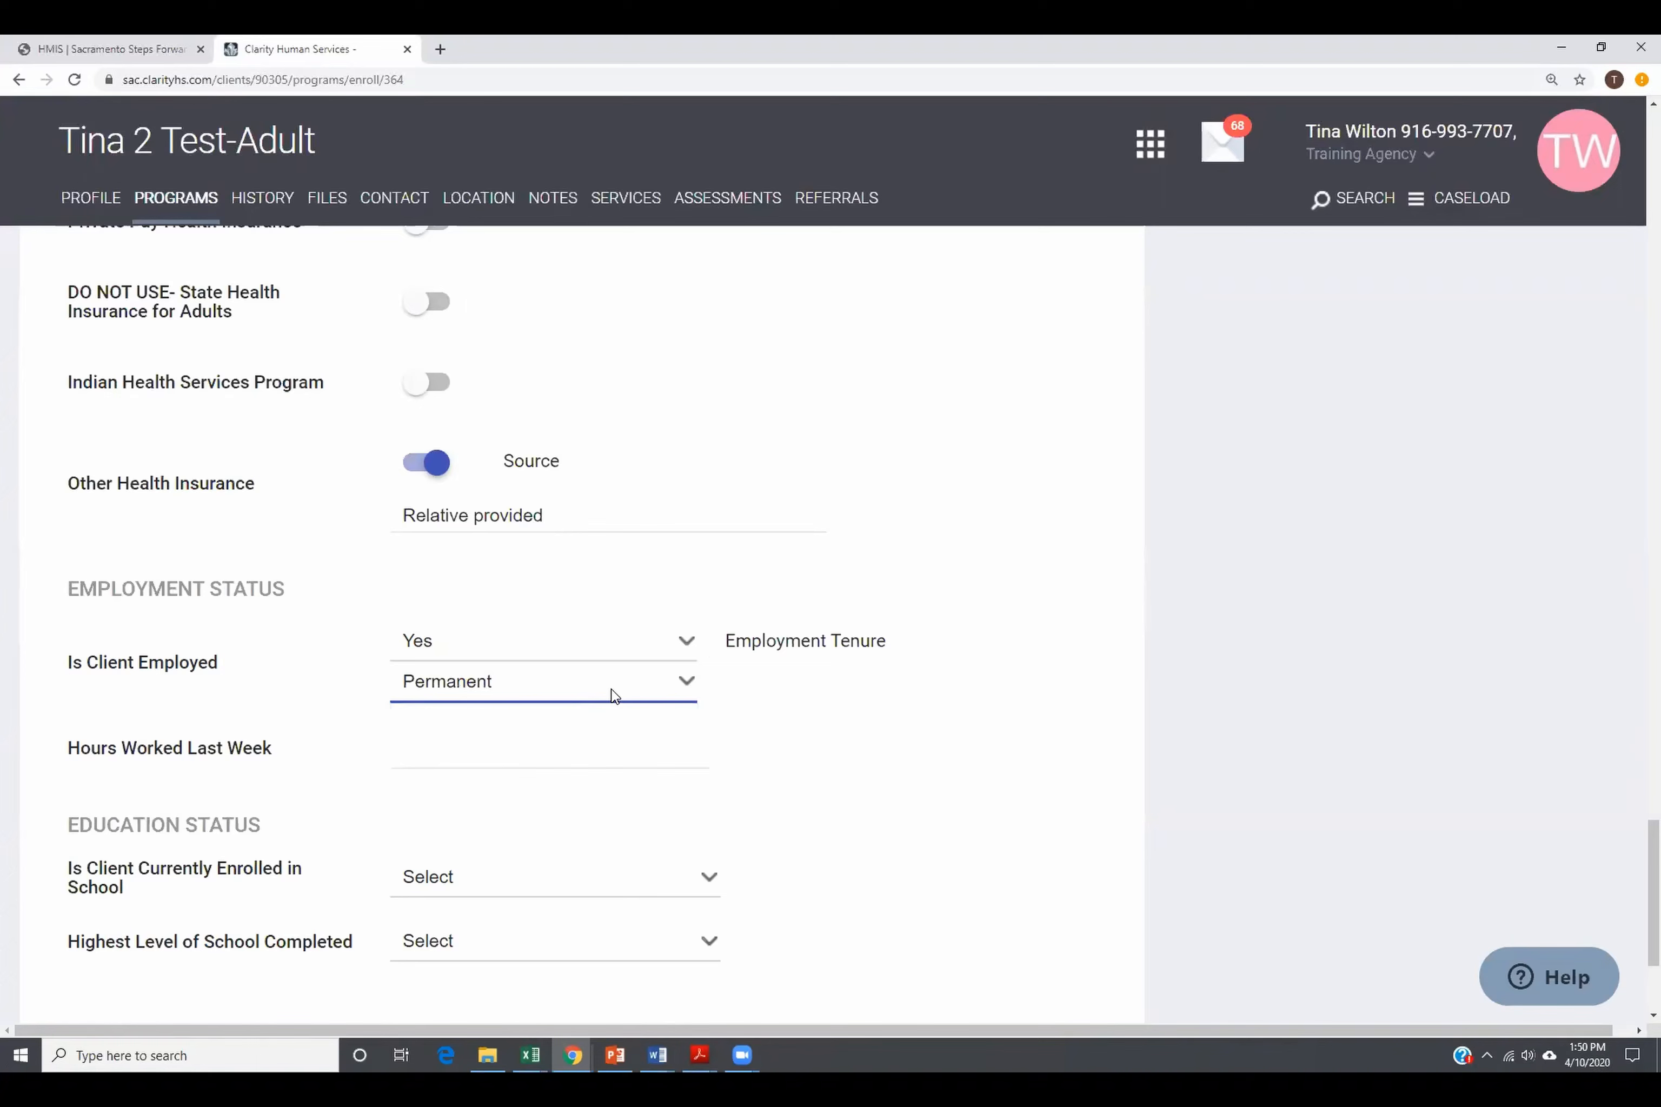
Step: Change Is Client Employed back to No and answer Yes for If No, Are you Seeking Employment
{"action": "left_click", "coordinate": [453, 646]}
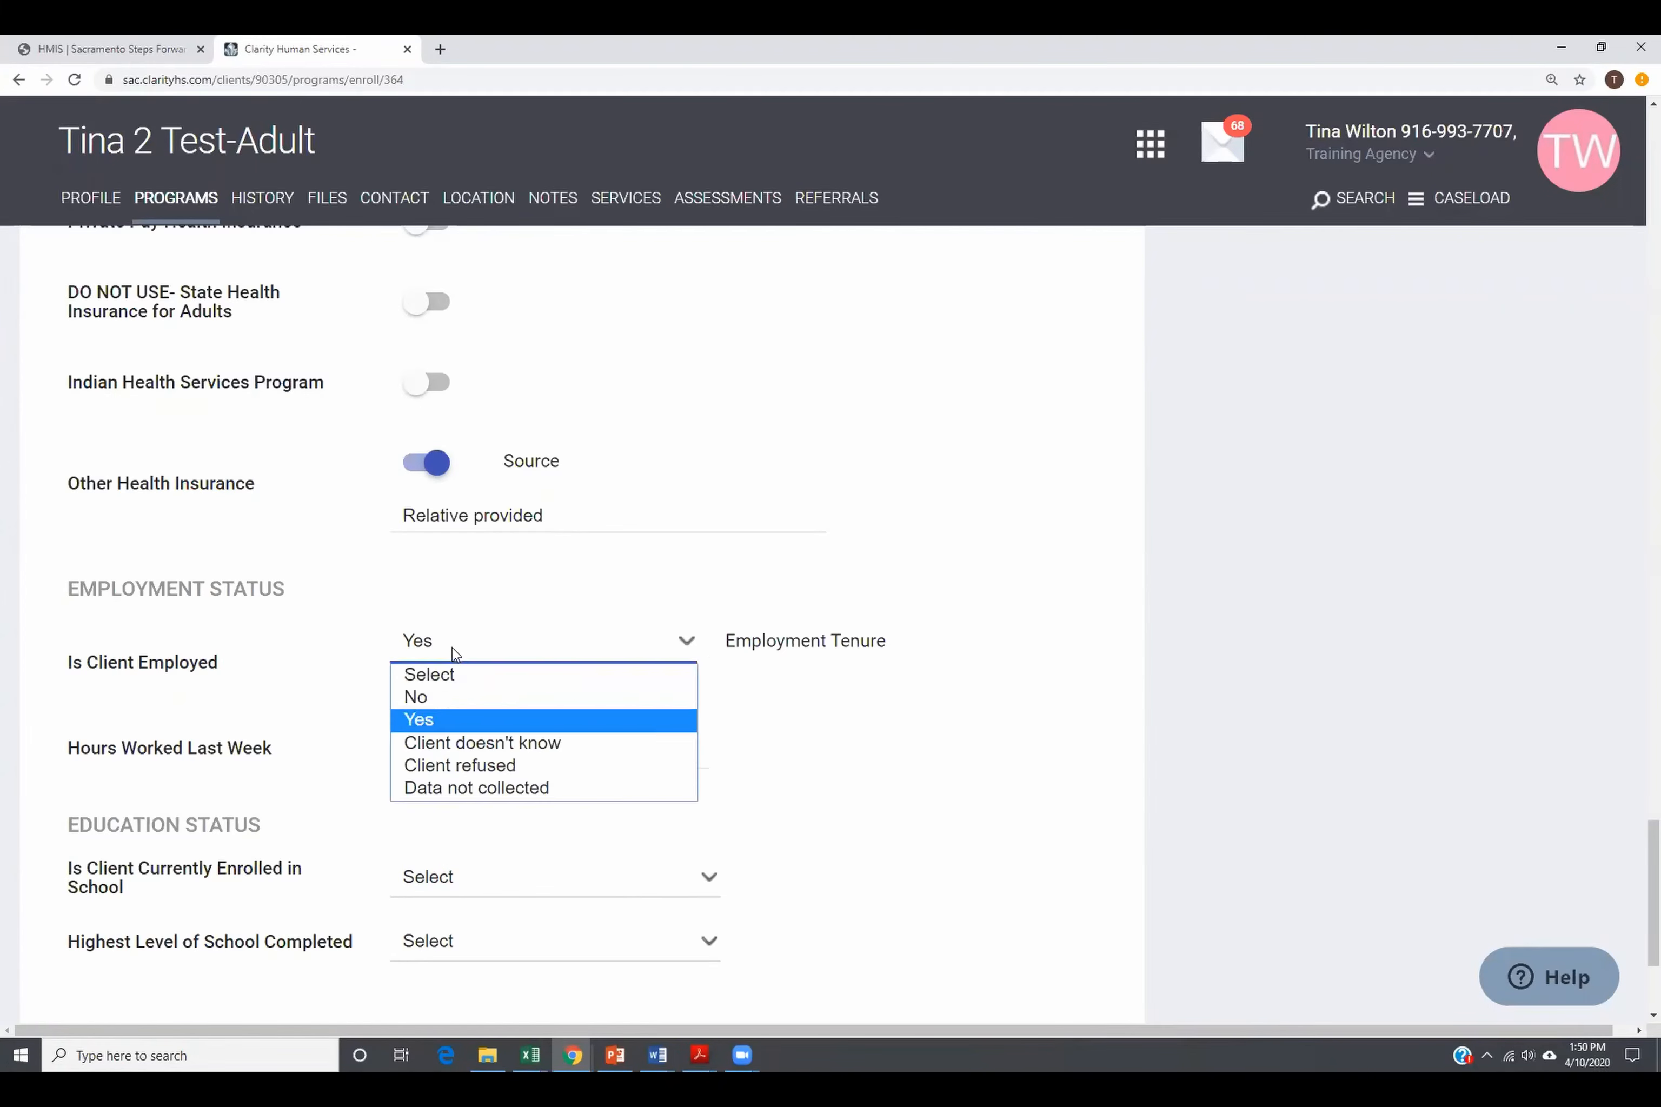
{"action": "left_click", "coordinate": [458, 696]}
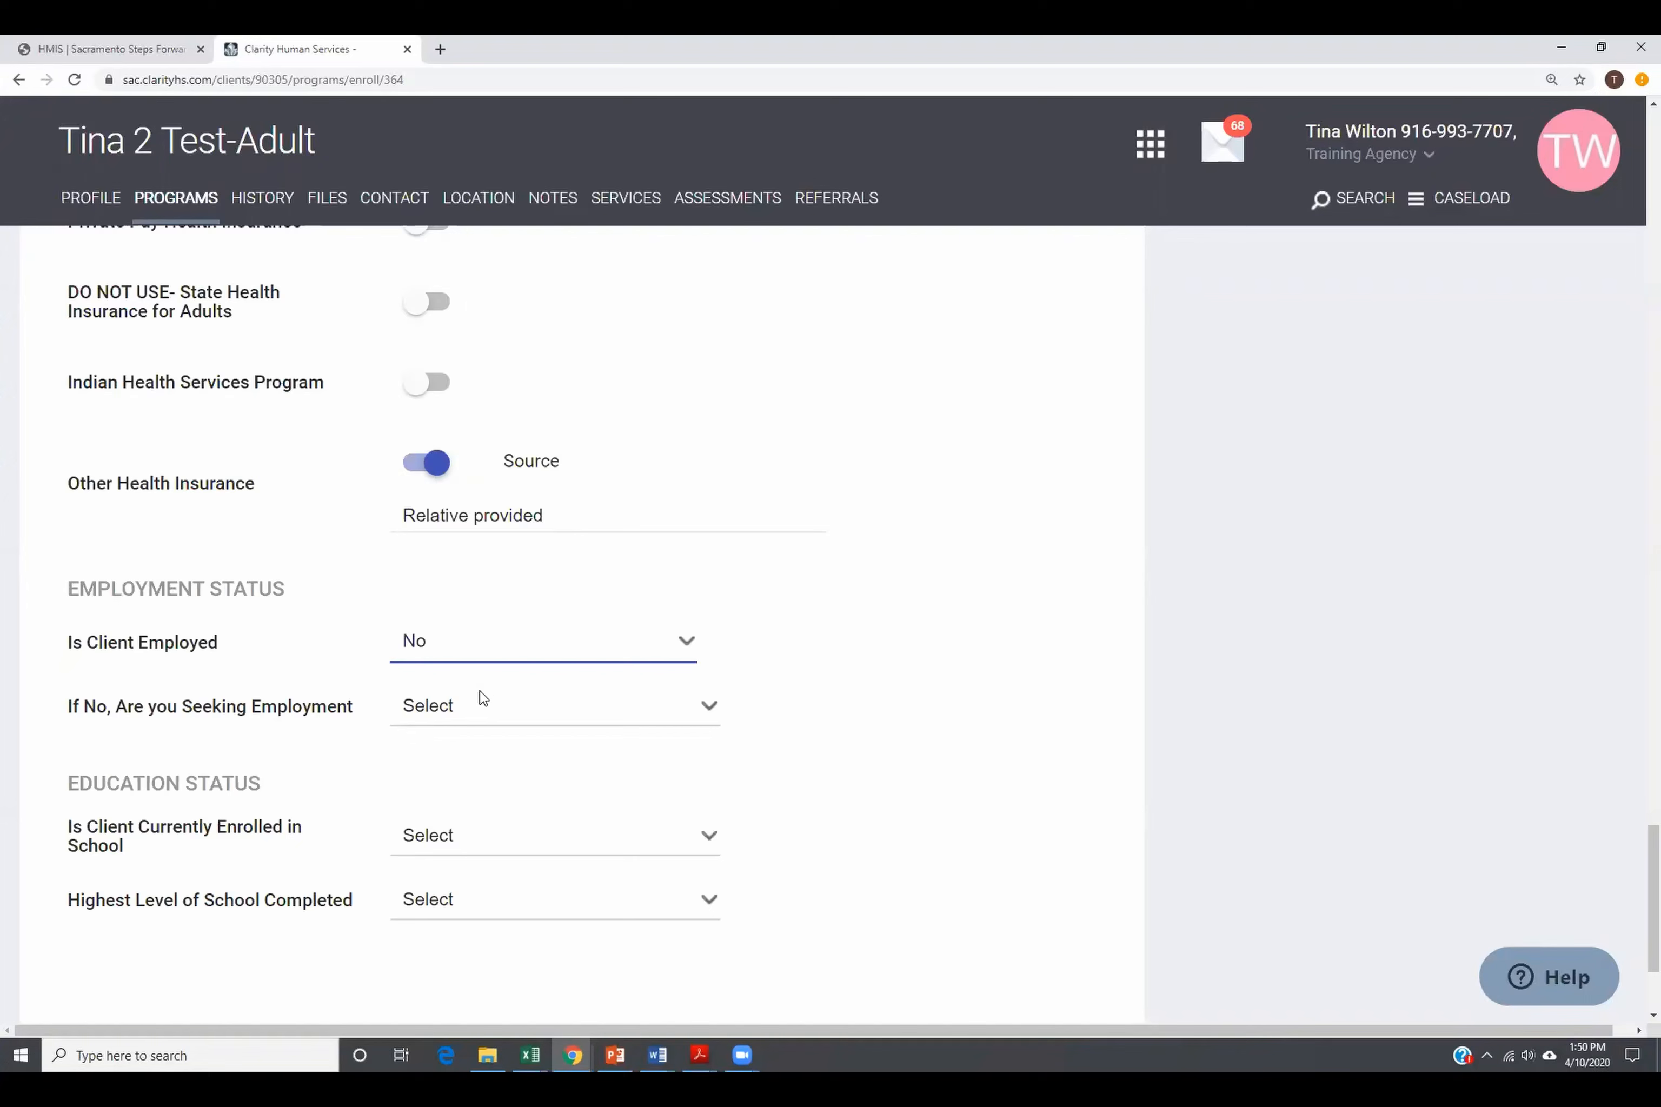
{"action": "left_click", "coordinate": [535, 712]}
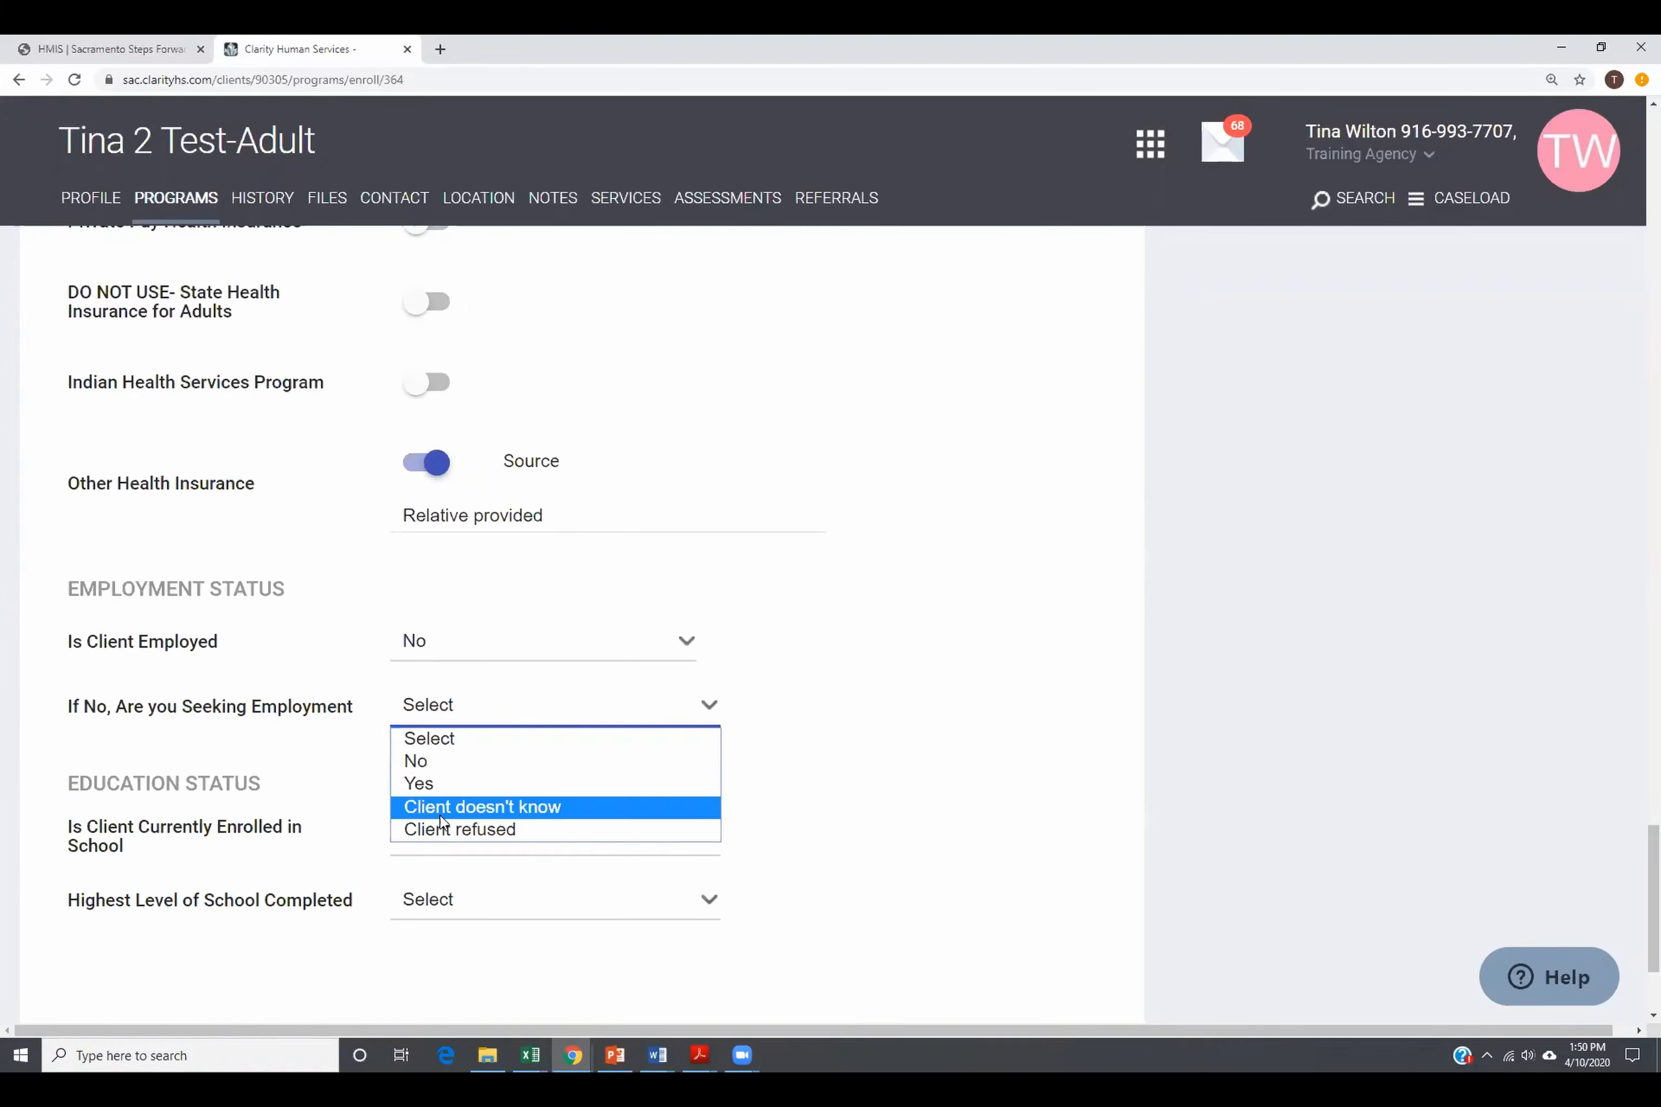
{"action": "left_click", "coordinate": [438, 785]}
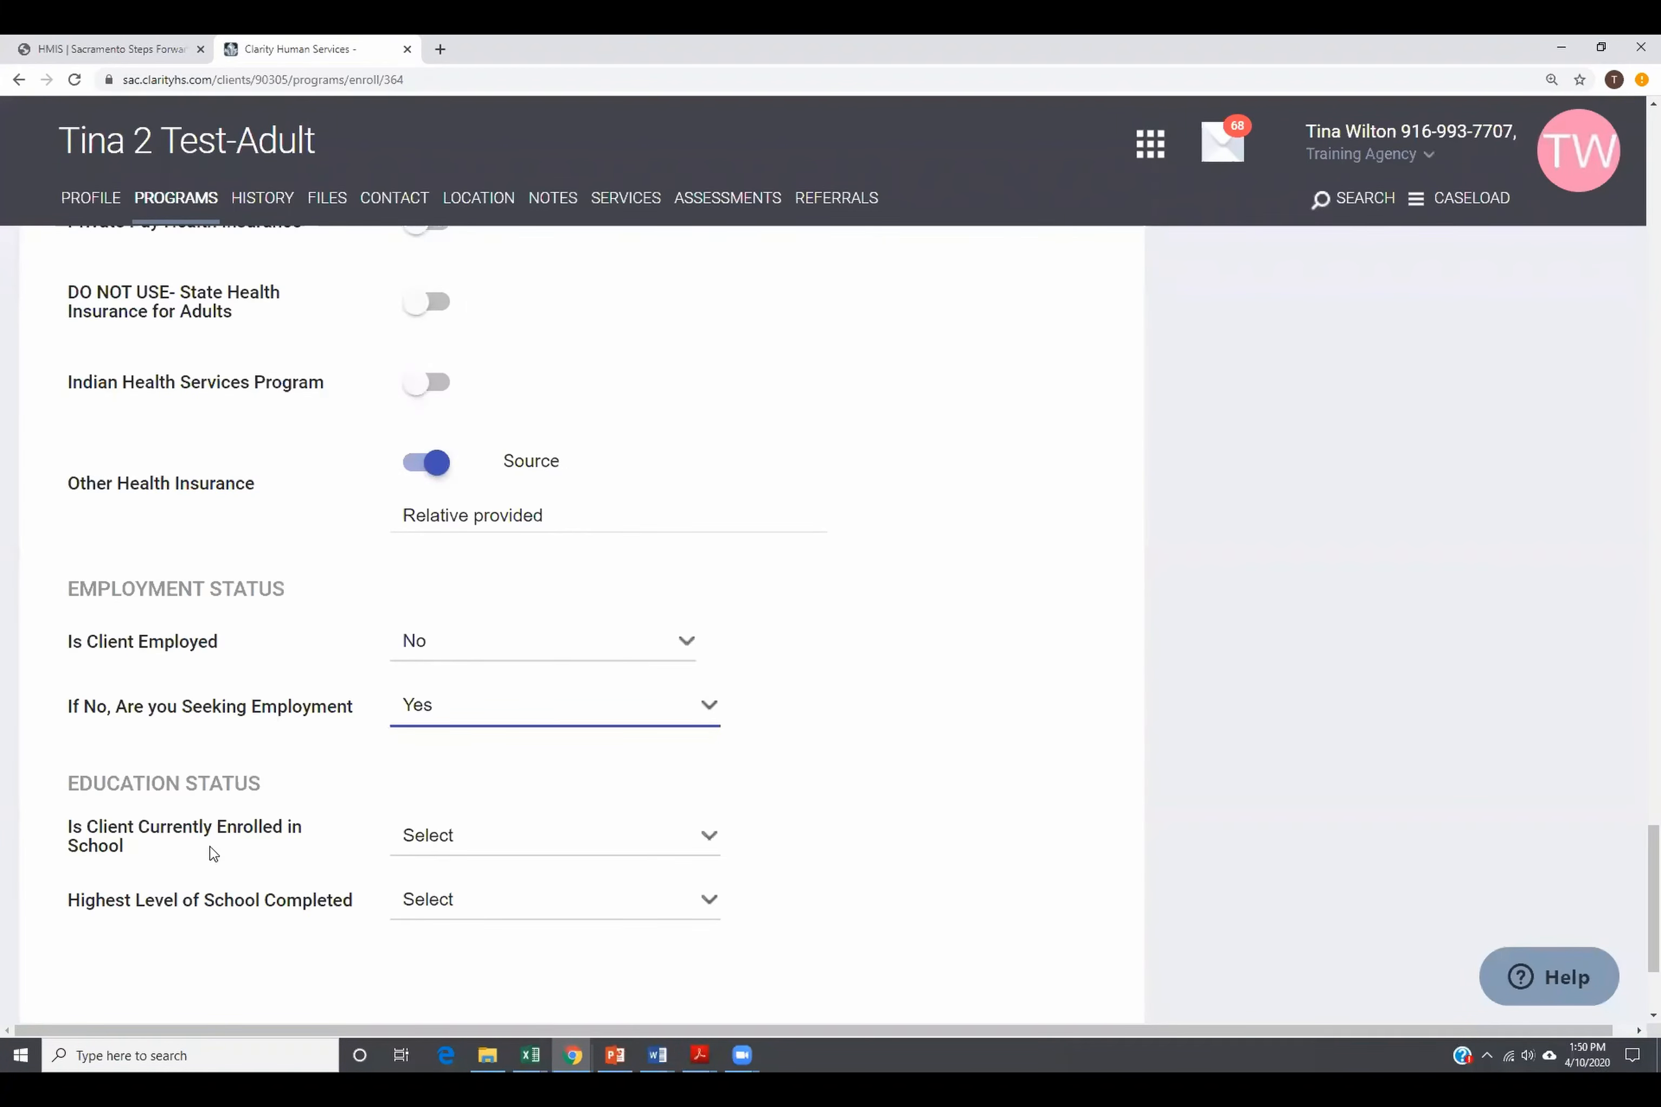
Step: Set Is Client Currently Enrolled in School to No in the education status section
{"action": "left_click", "coordinate": [561, 841]}
{"action": "left_click", "coordinate": [451, 887]}
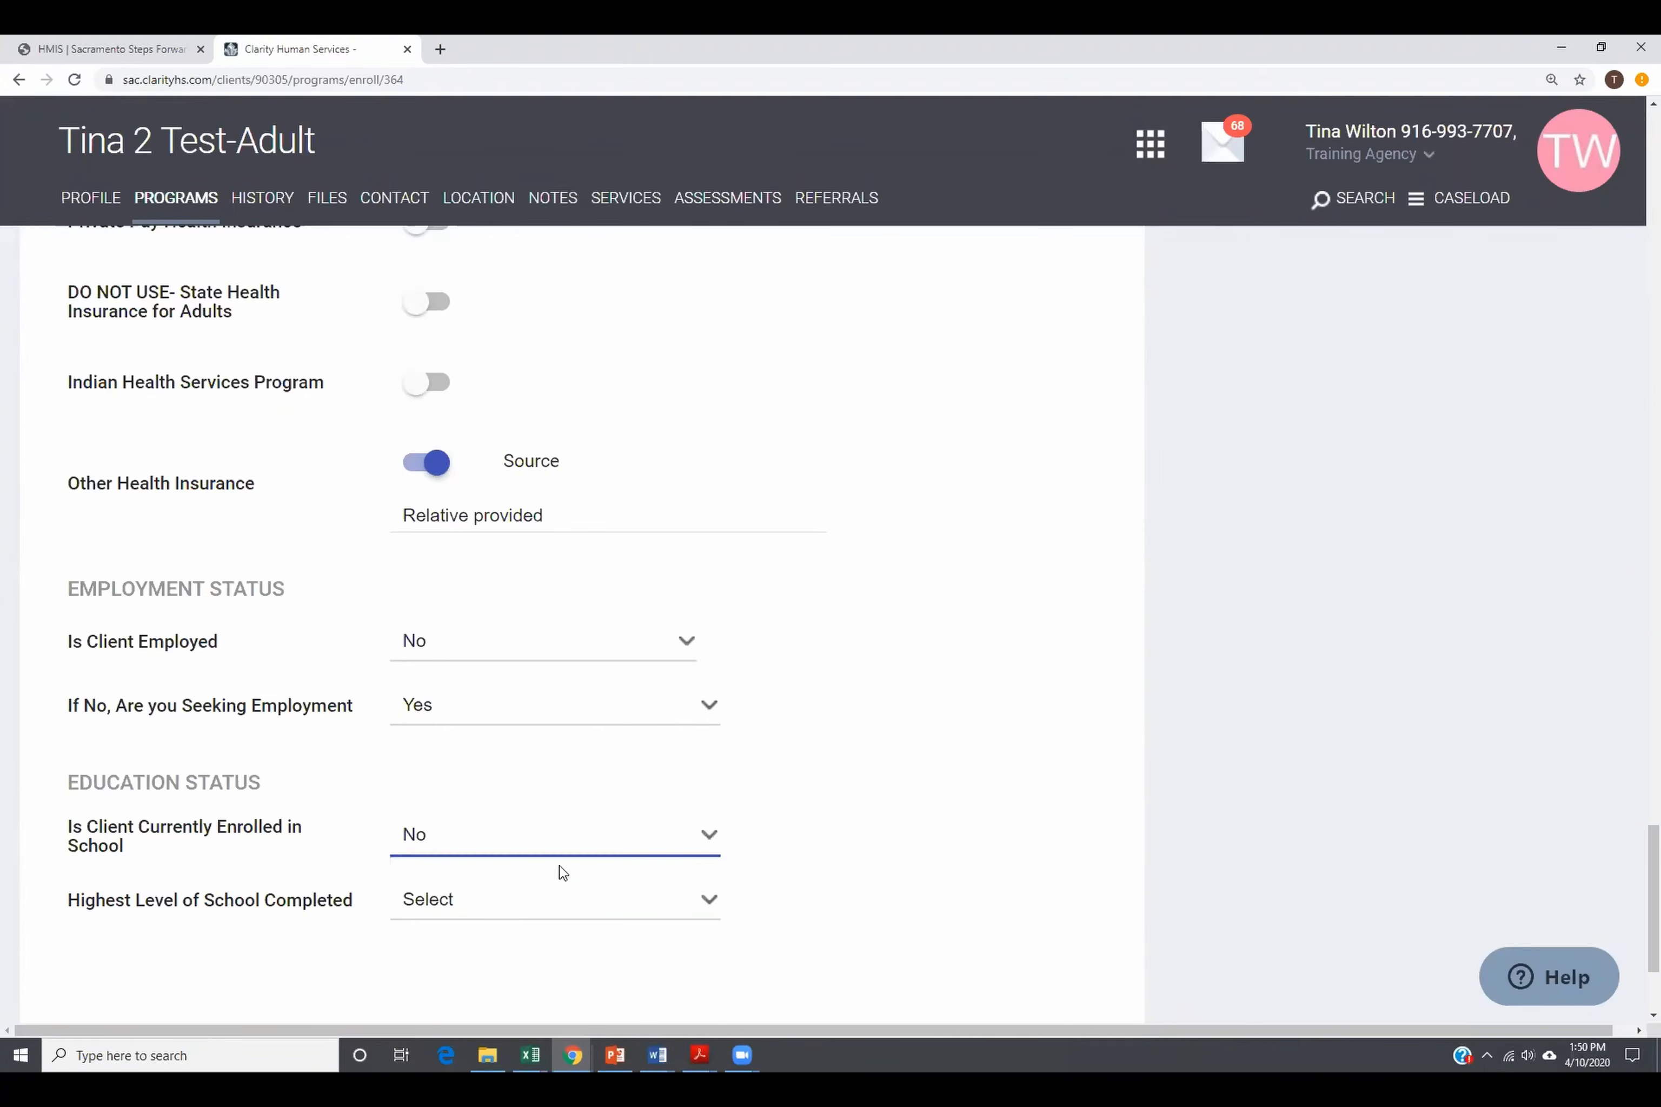
{"action": "scroll", "coordinate": [563, 871], "scroll_direction": "down", "scroll_amount": 3}
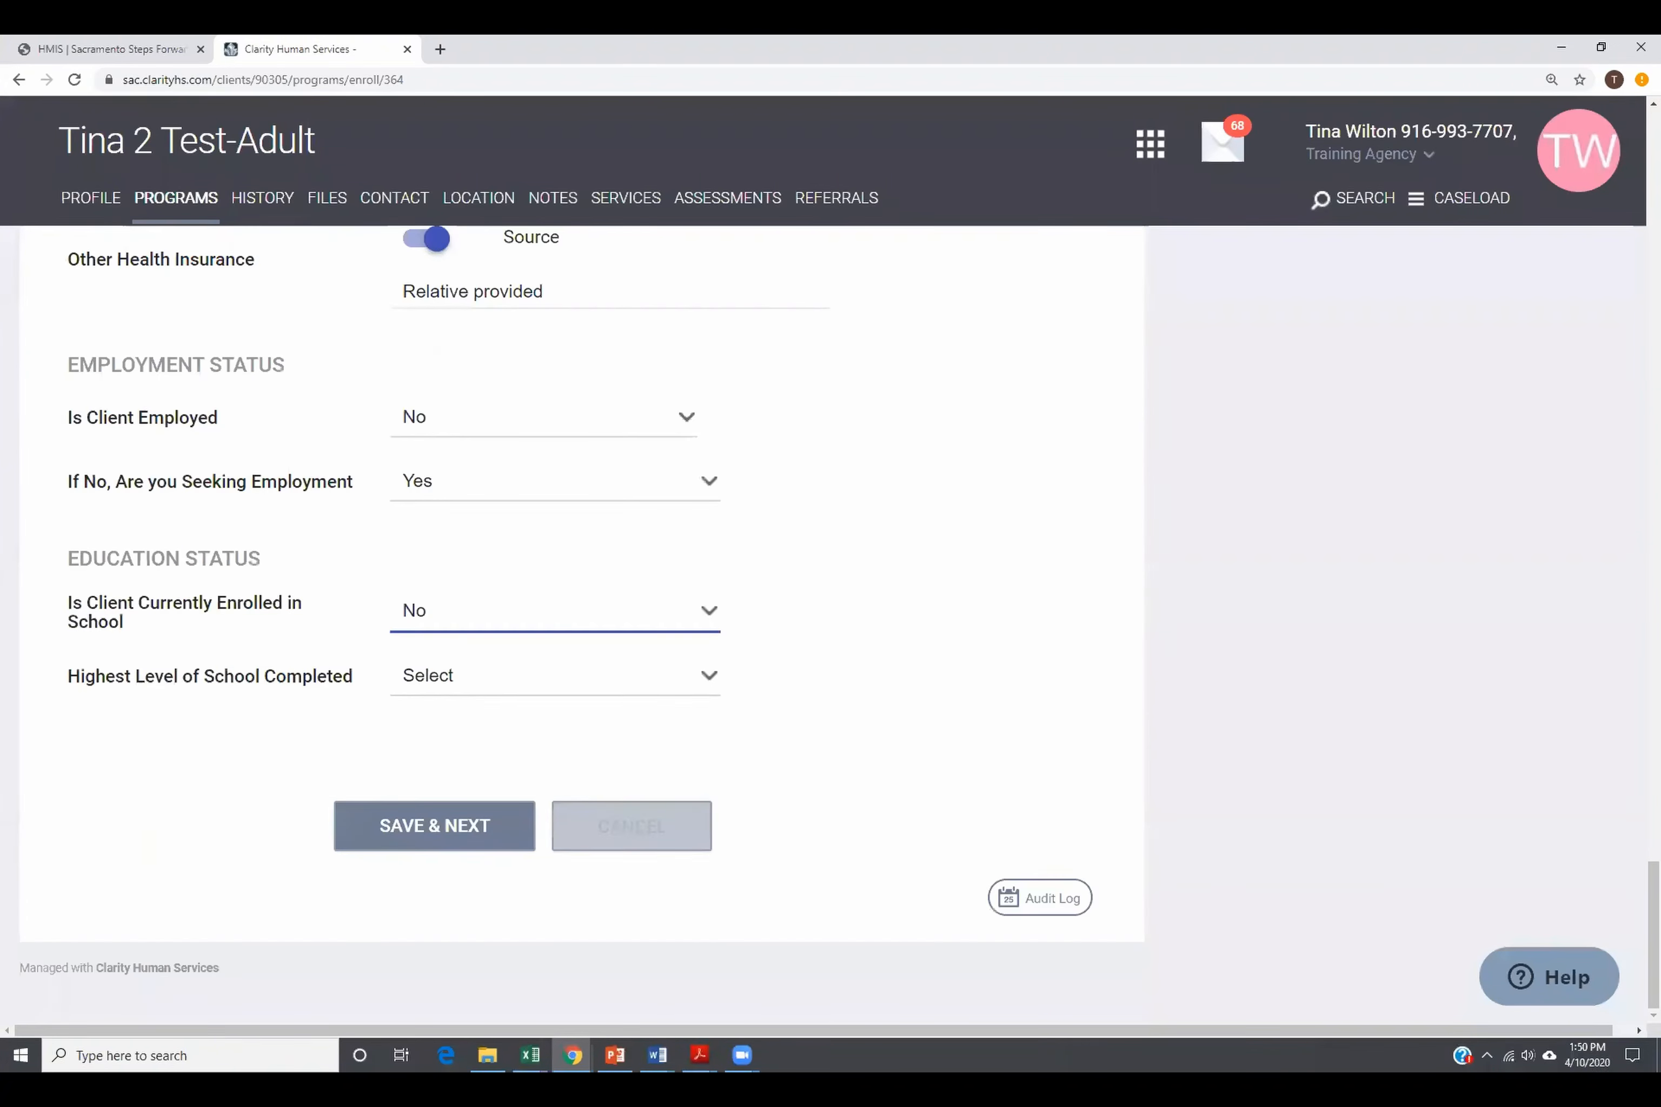
Step: Set Highest Level of School Completed to High school diploma and Highest Earned Degree to None
{"action": "left_click", "coordinate": [457, 680]}
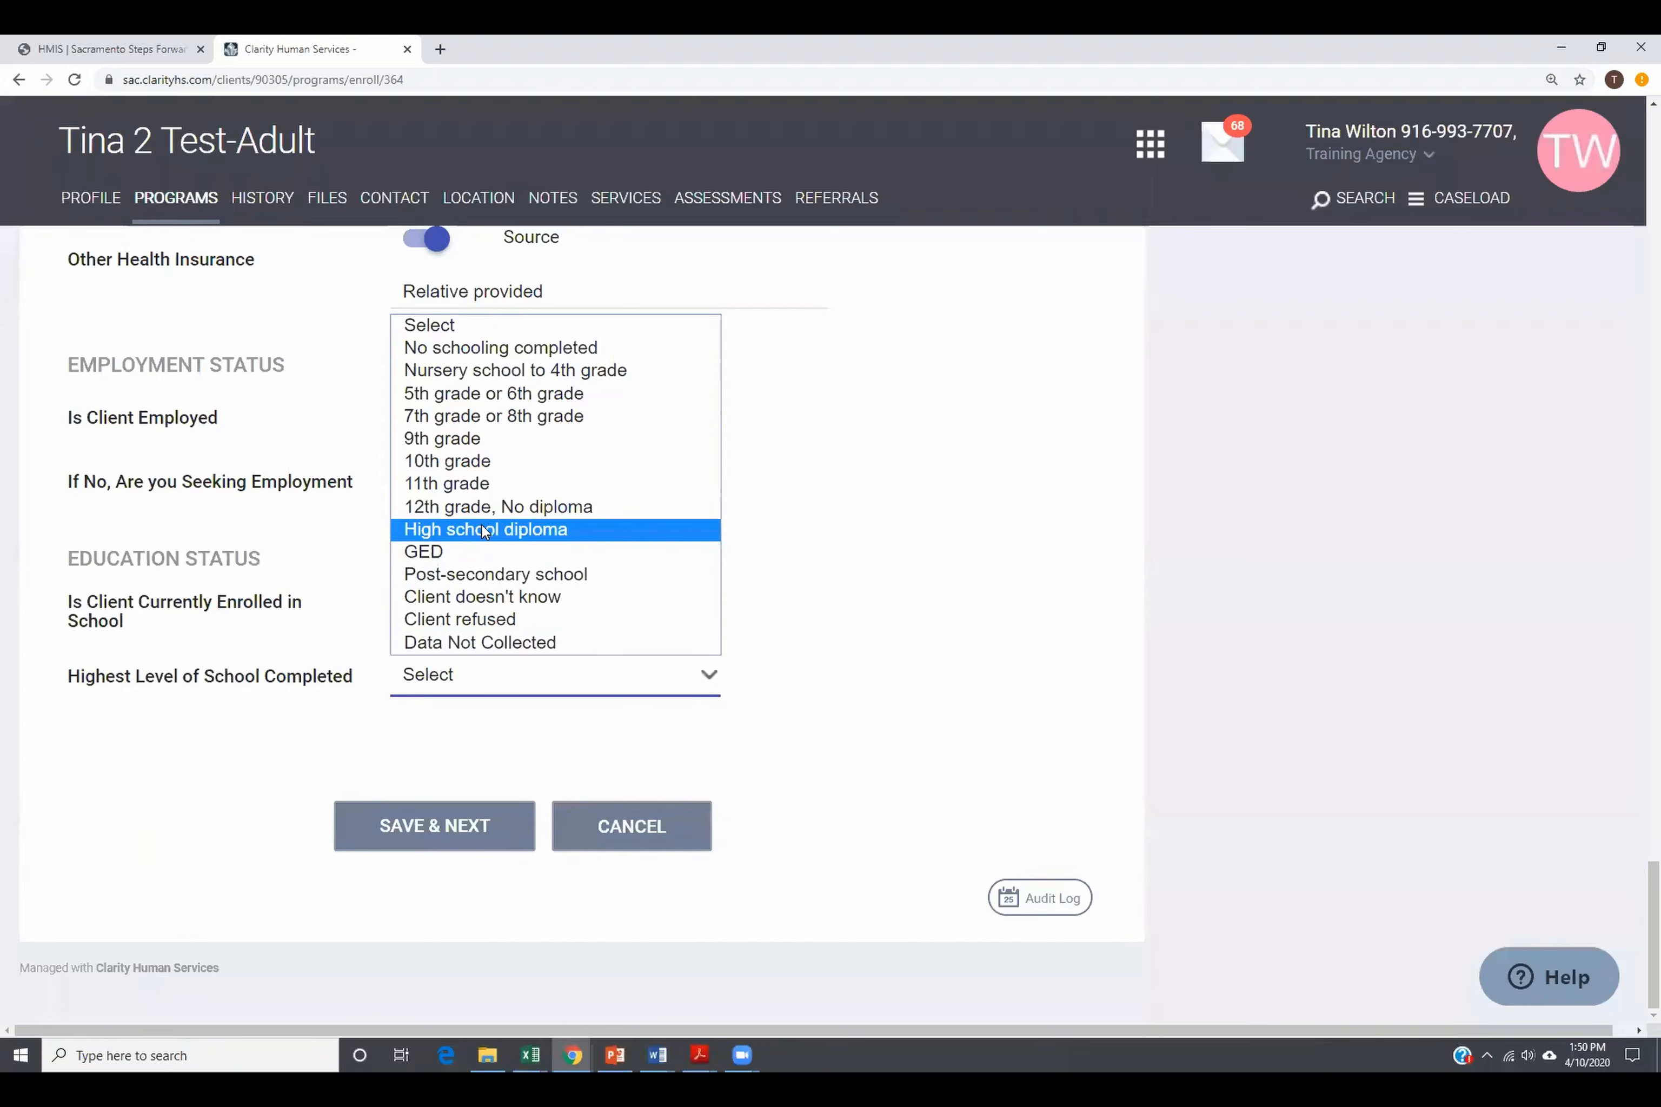
{"action": "left_click", "coordinate": [460, 530]}
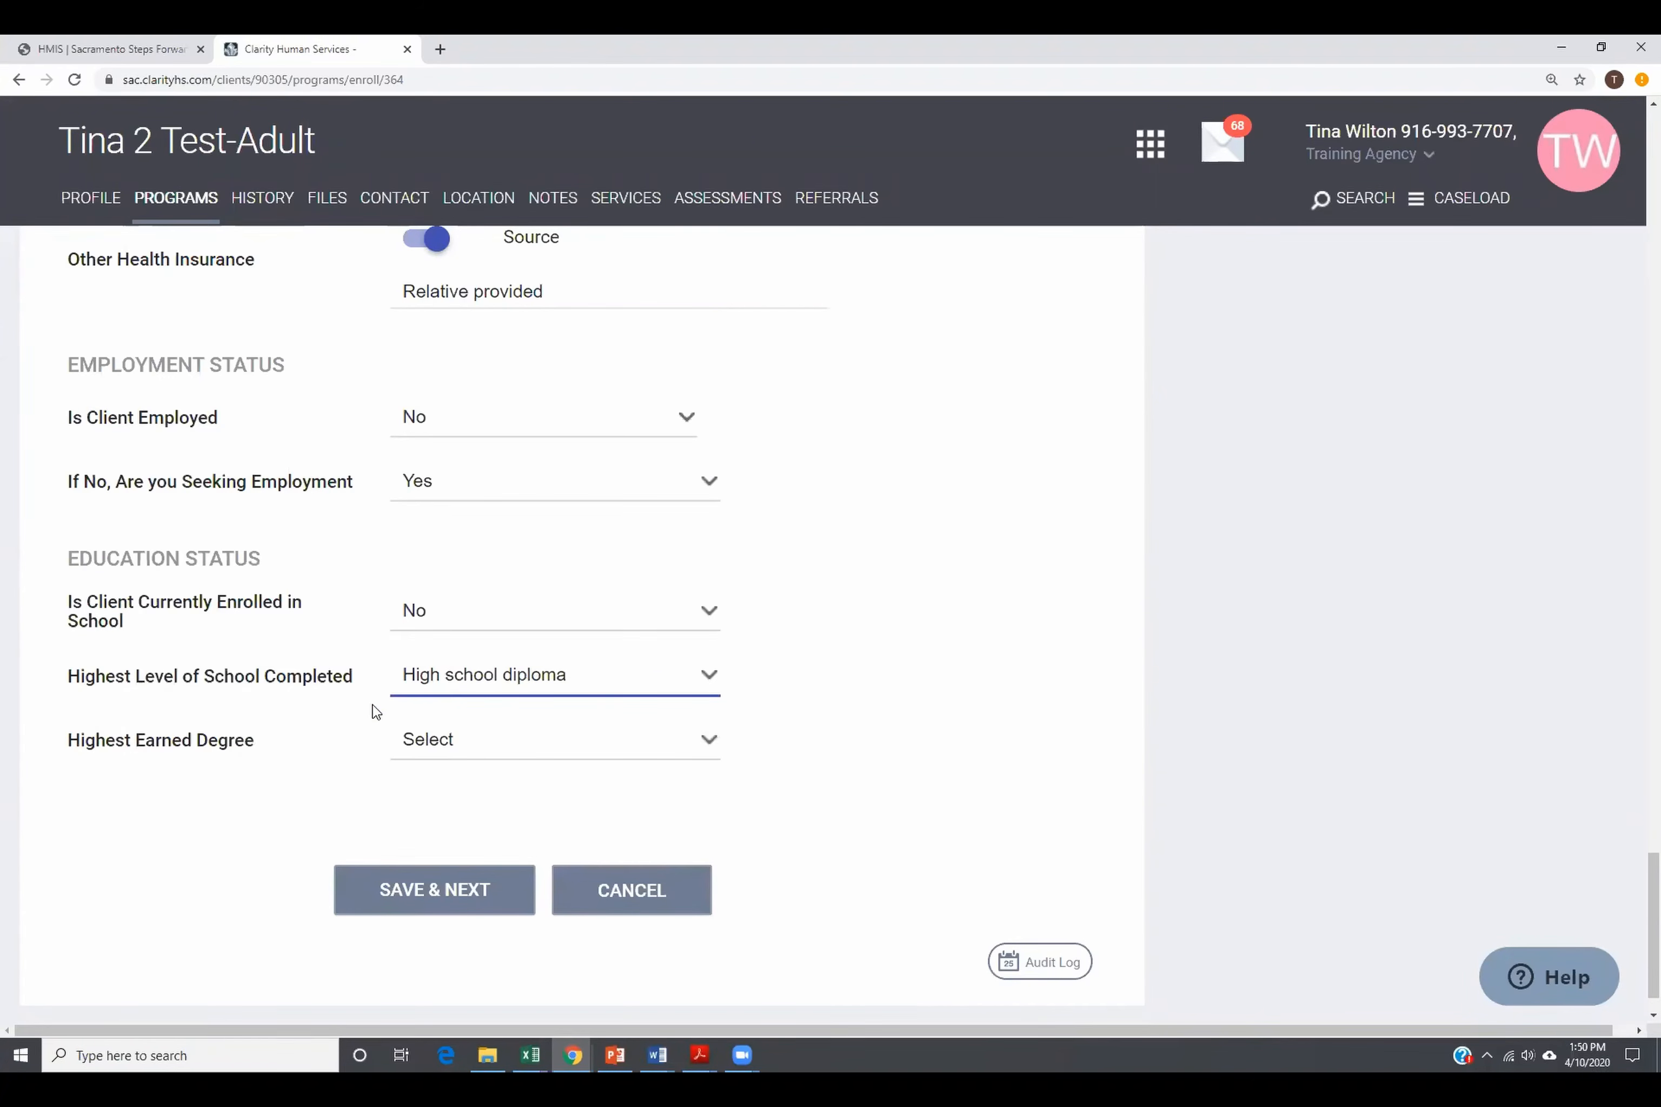
{"action": "left_click", "coordinate": [476, 750]}
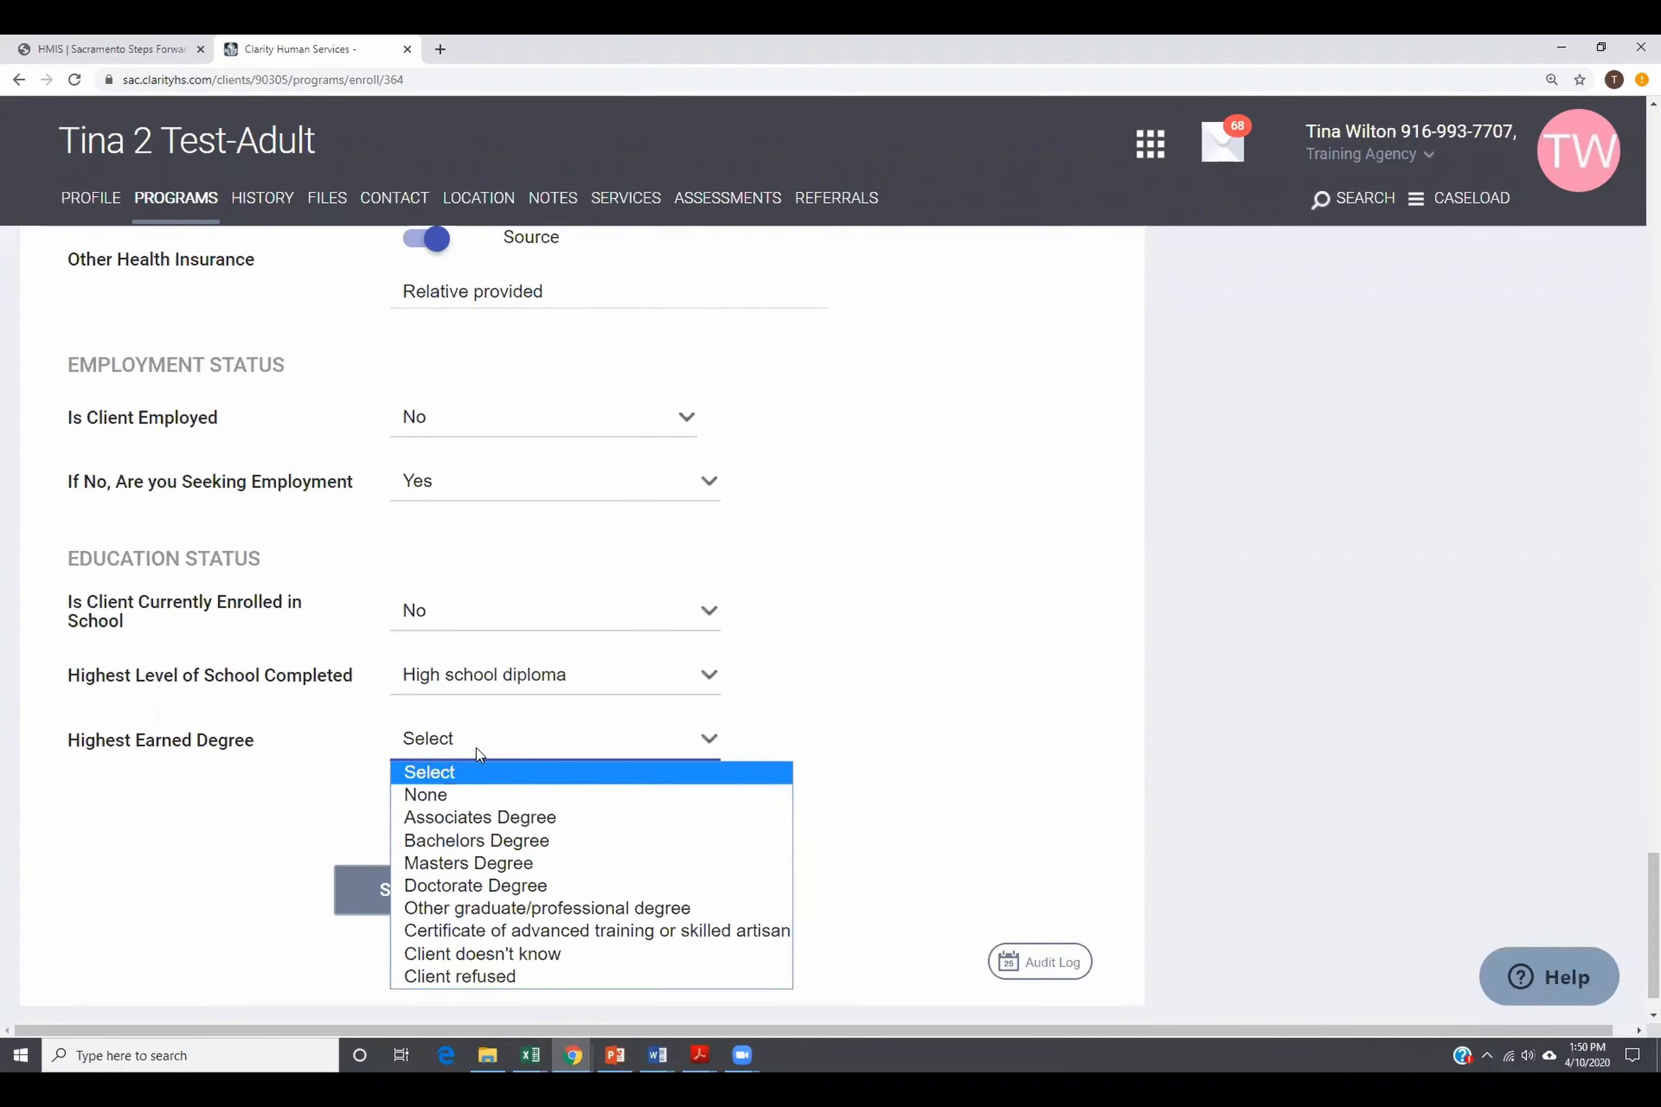
{"action": "left_click", "coordinate": [453, 792]}
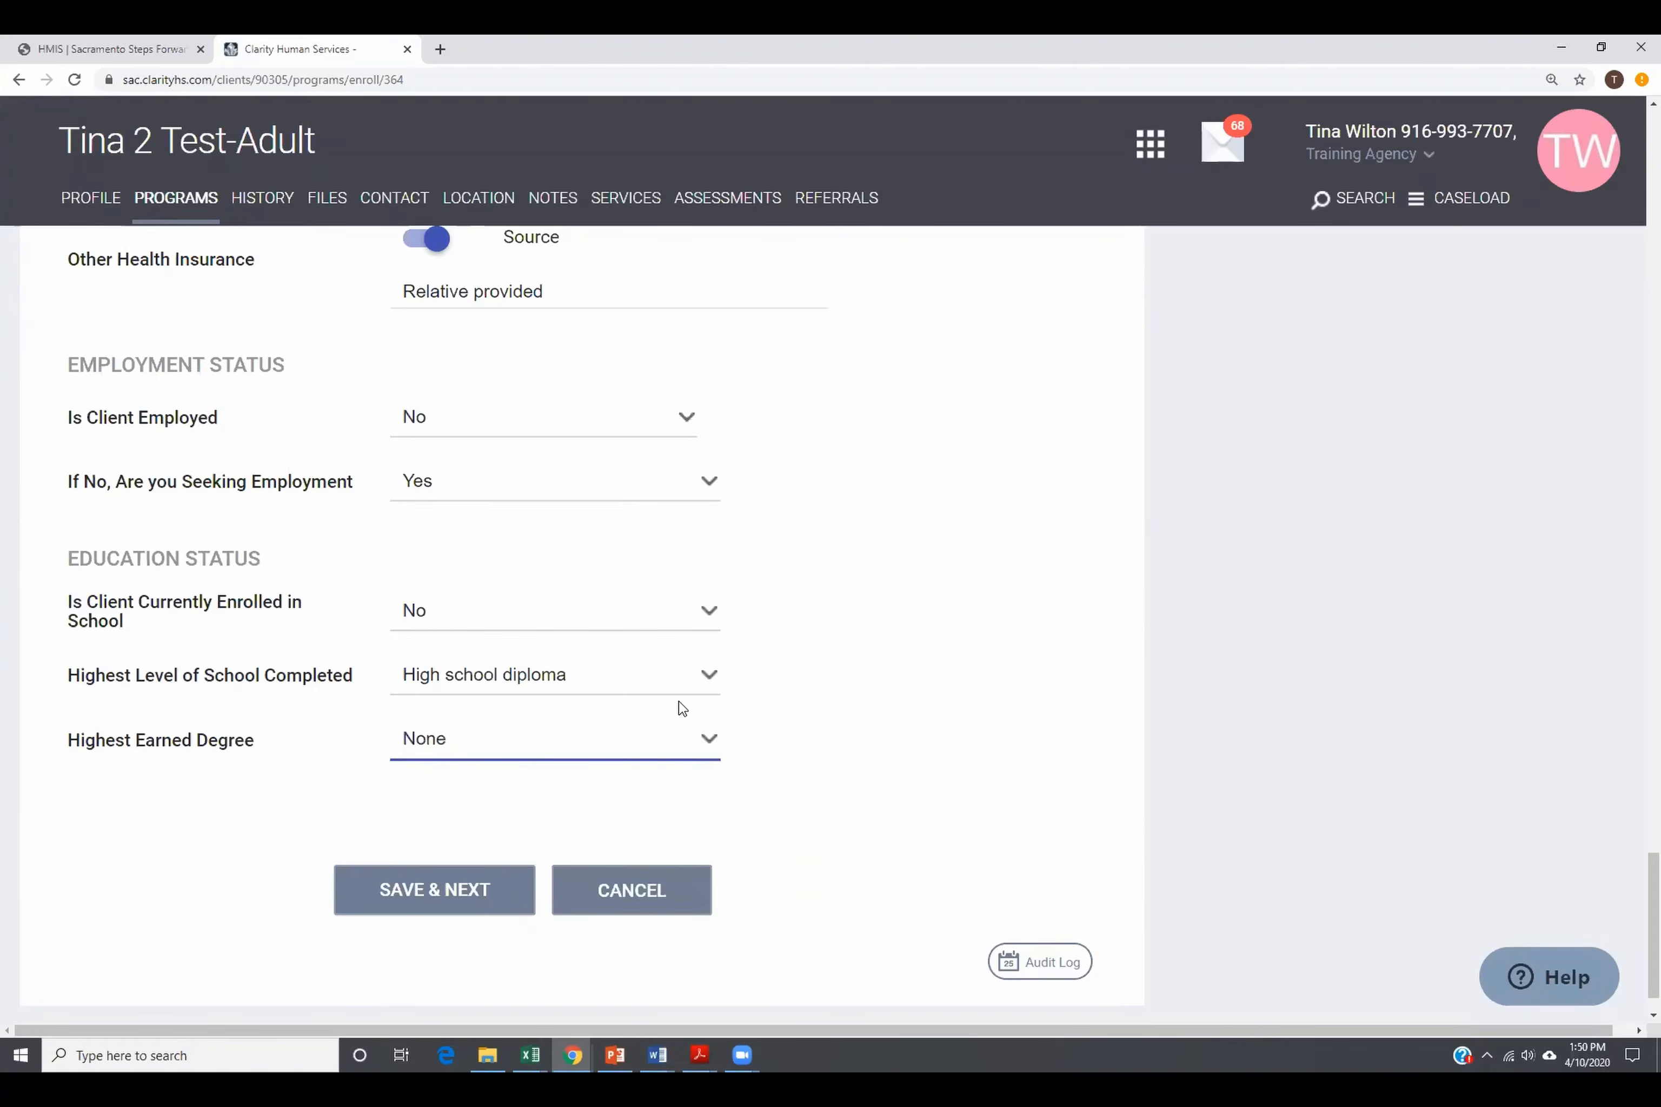
{"action": "scroll", "coordinate": [679, 704], "scroll_direction": "down", "scroll_amount": 1}
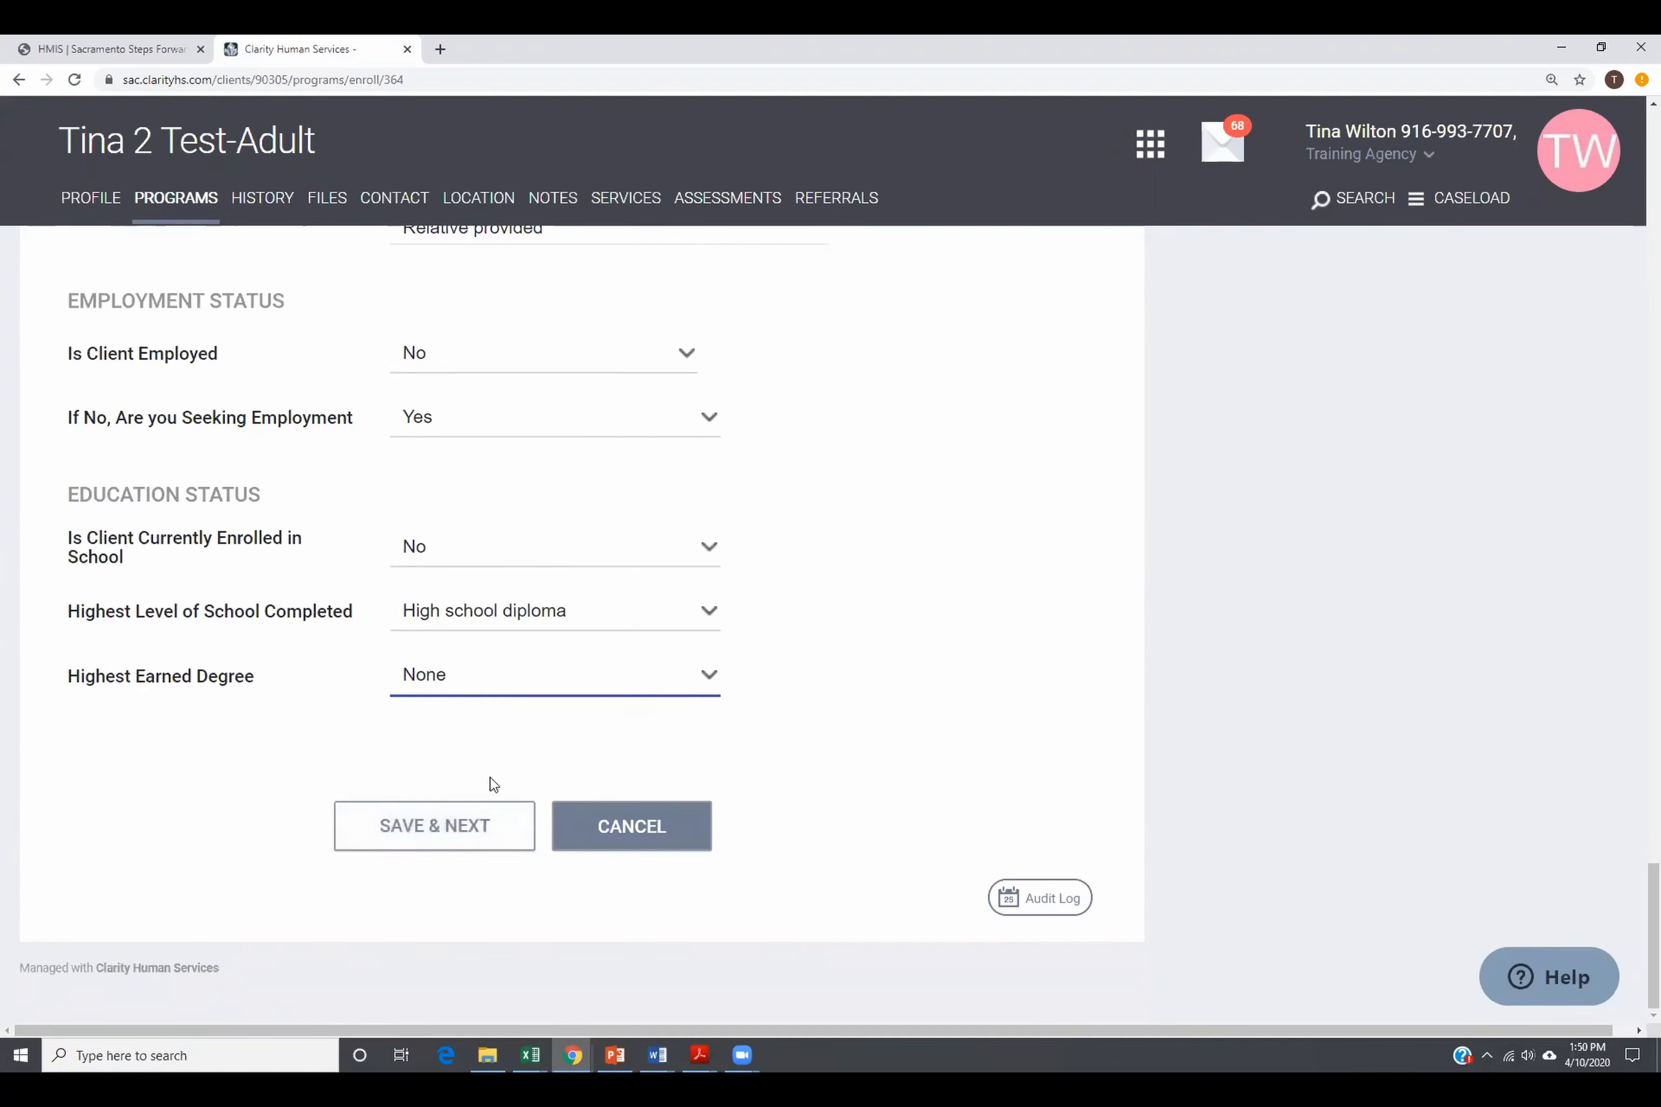
Step: Clear the Highest Earned Degree answer, try to save the adult's enrollment form, and check the form for an error notice
{"action": "scroll", "coordinate": [414, 795], "scroll_direction": "up", "scroll_amount": 20}
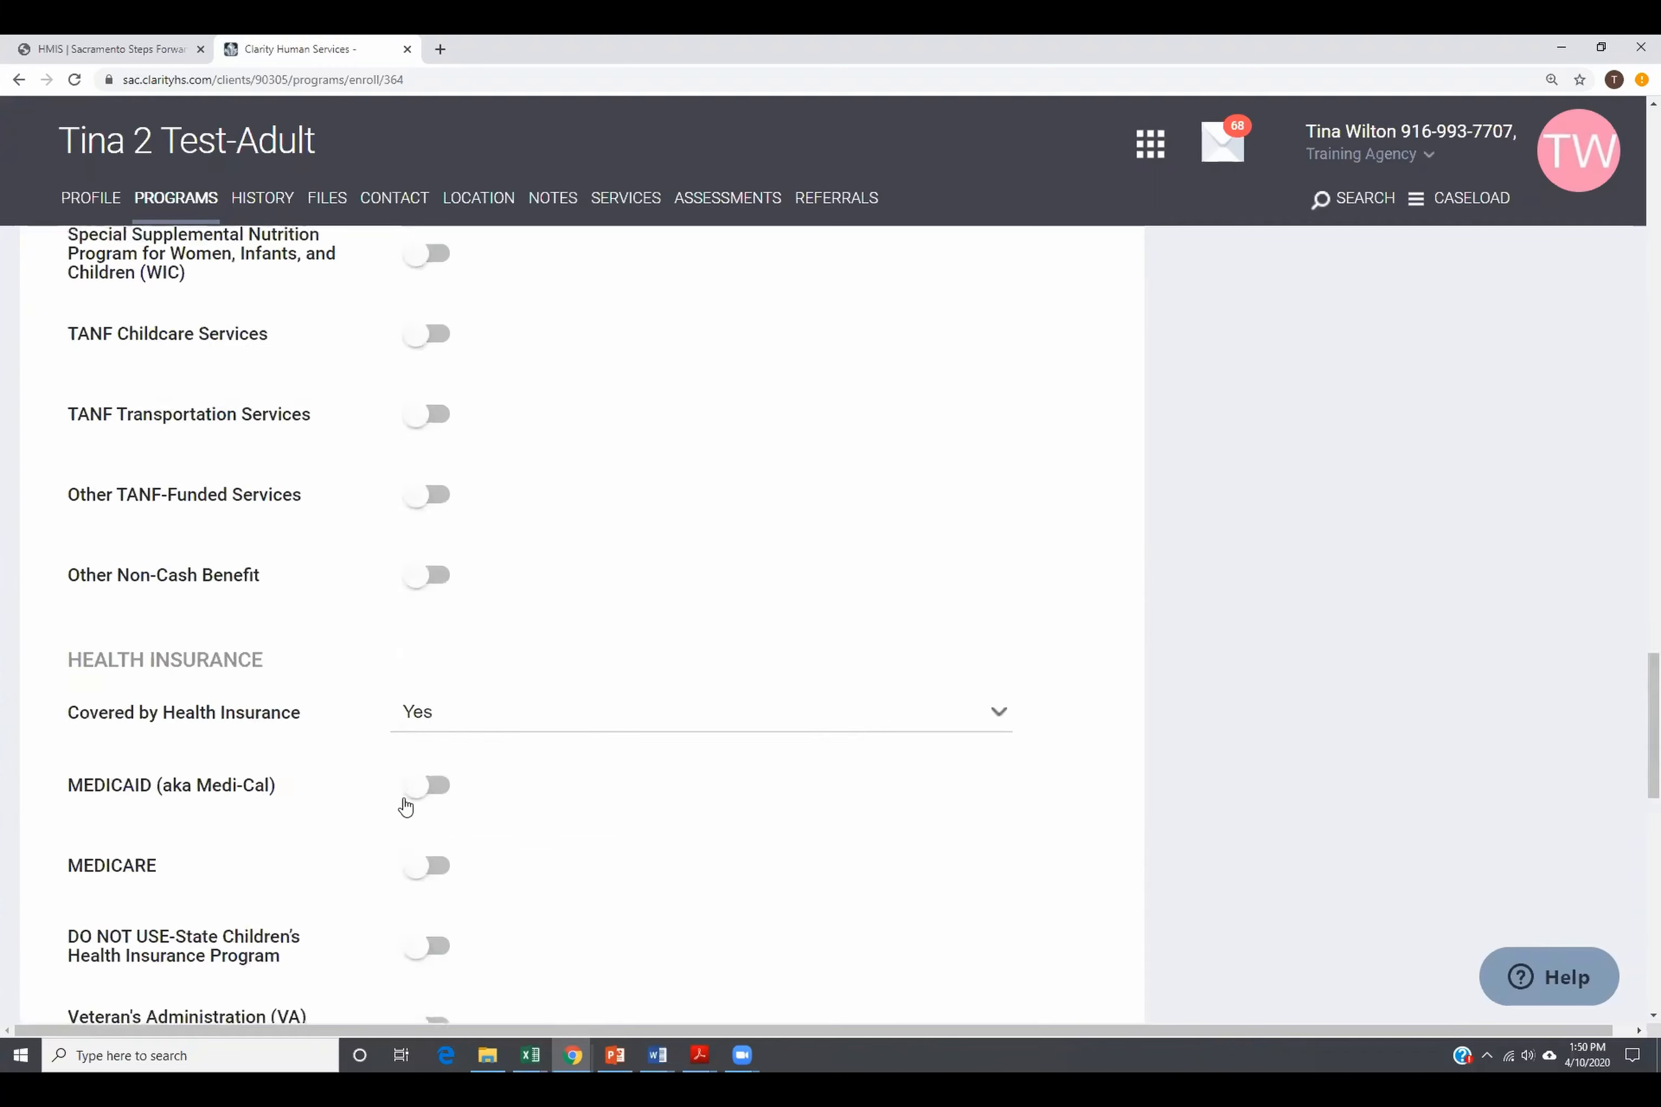
{"action": "scroll", "coordinate": [403, 798], "scroll_direction": "up", "scroll_amount": 15}
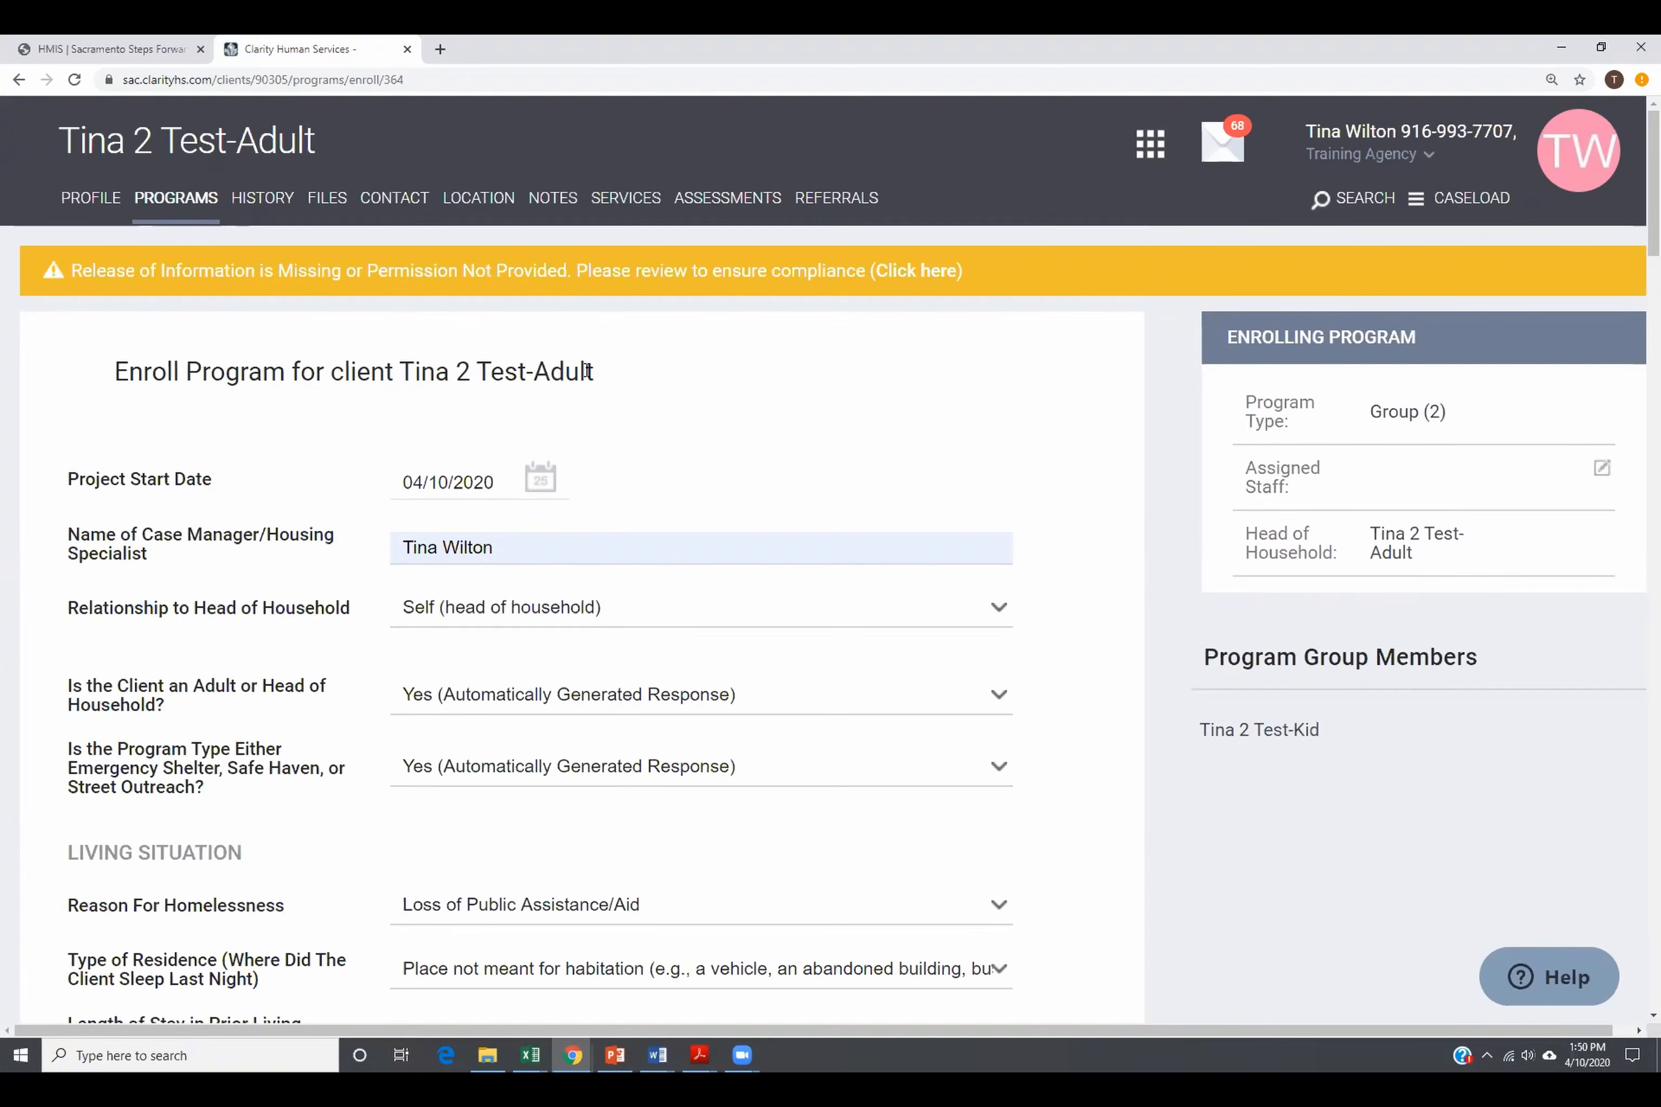
{"action": "scroll", "coordinate": [708, 632], "scroll_direction": "down", "scroll_amount": 20}
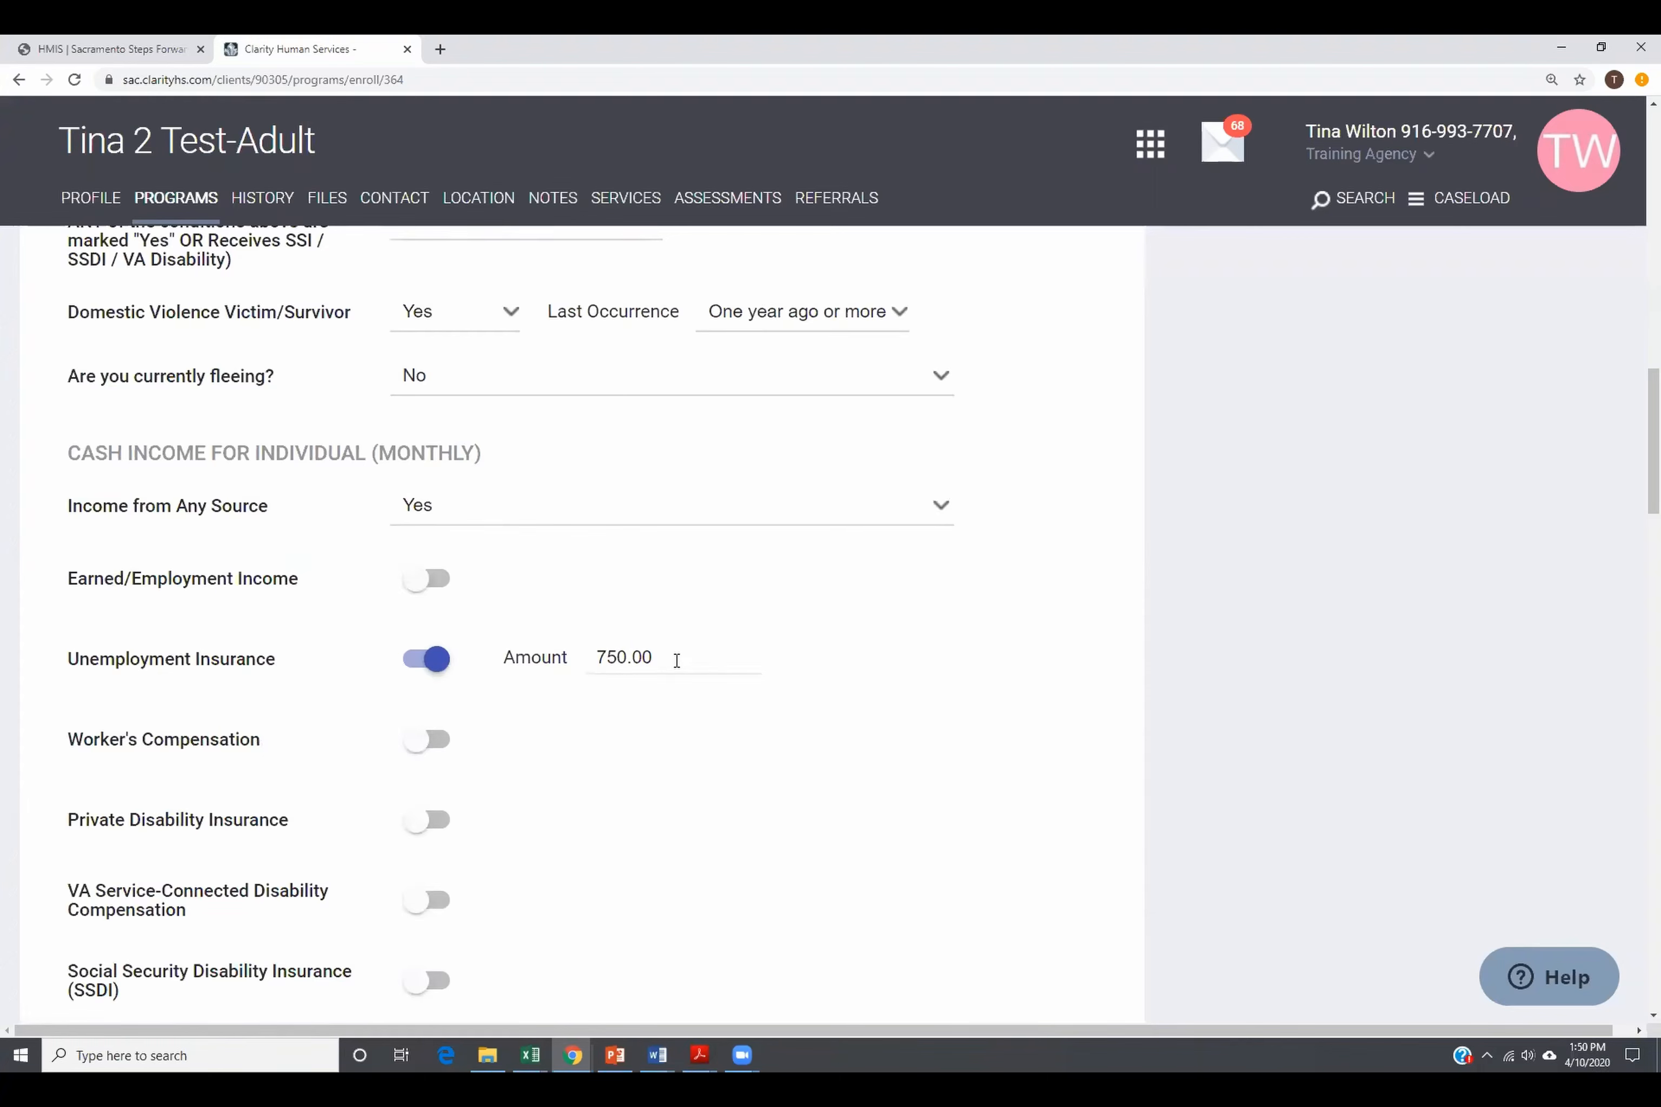
{"action": "scroll", "coordinate": [672, 668], "scroll_direction": "down", "scroll_amount": 20}
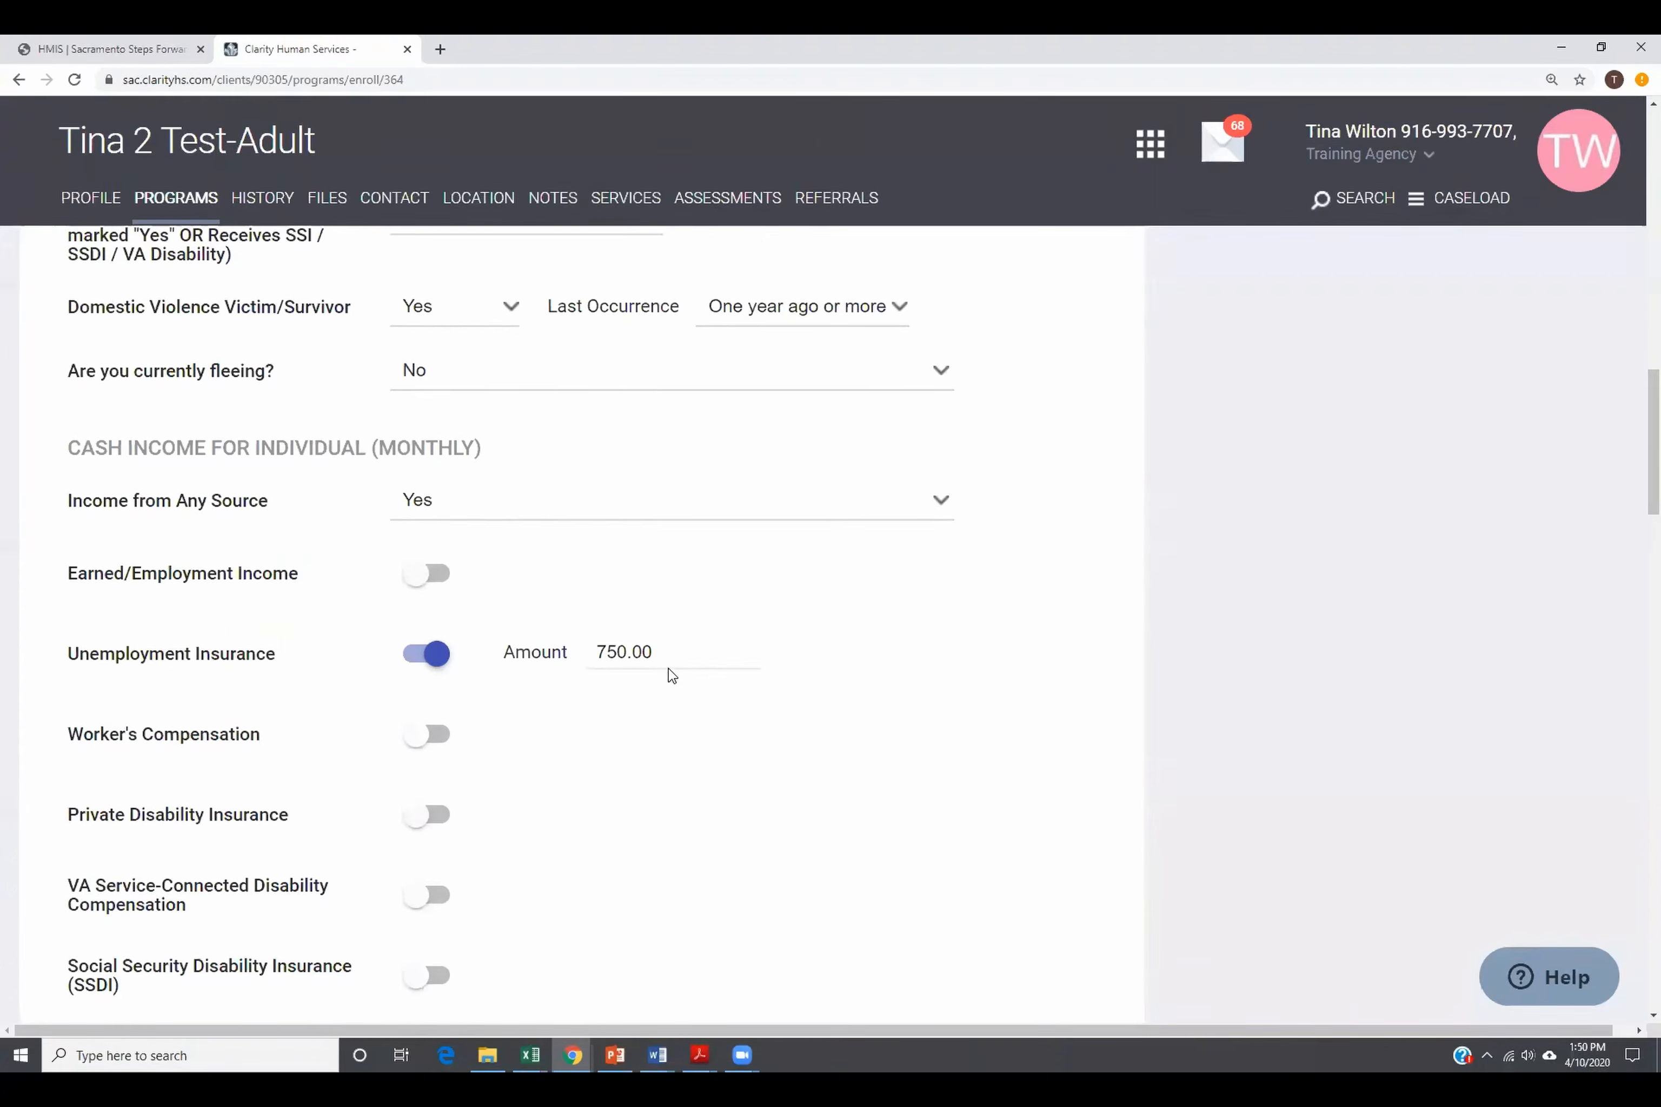
{"action": "scroll", "coordinate": [661, 679], "scroll_direction": "down", "scroll_amount": 10}
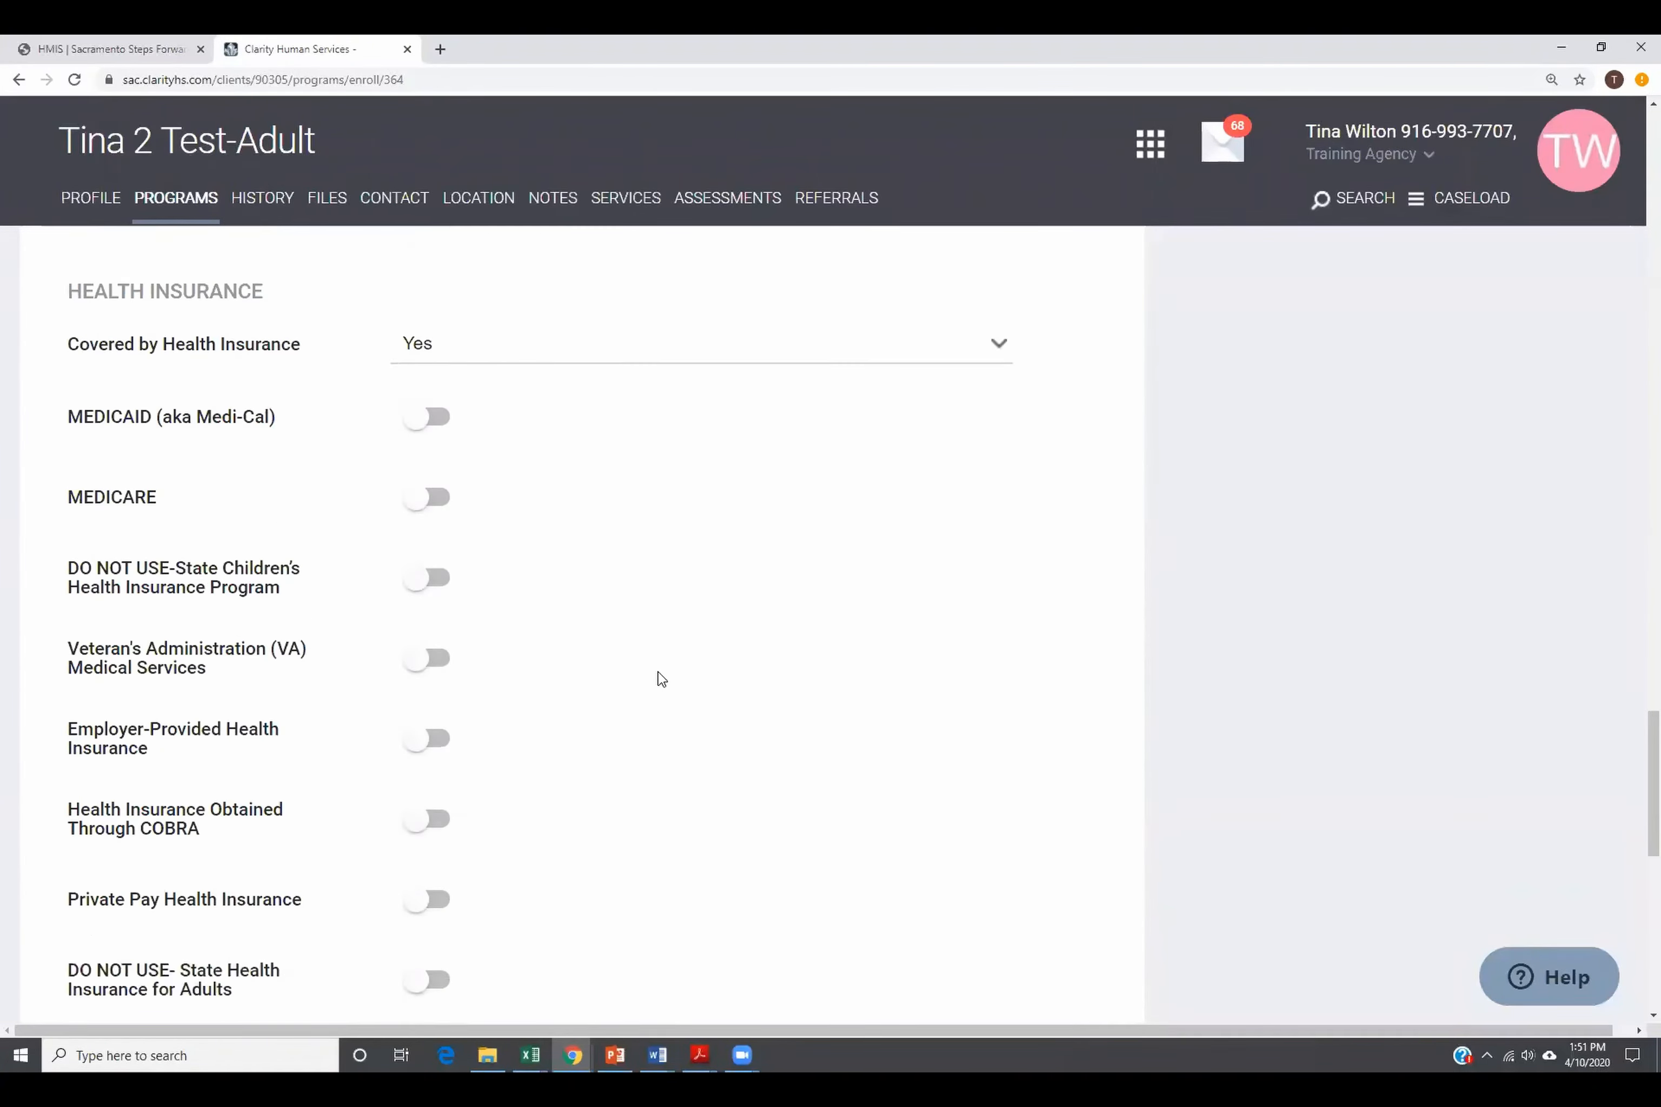
{"action": "left_click", "coordinate": [527, 690]}
{"action": "left_click", "coordinate": [480, 713]}
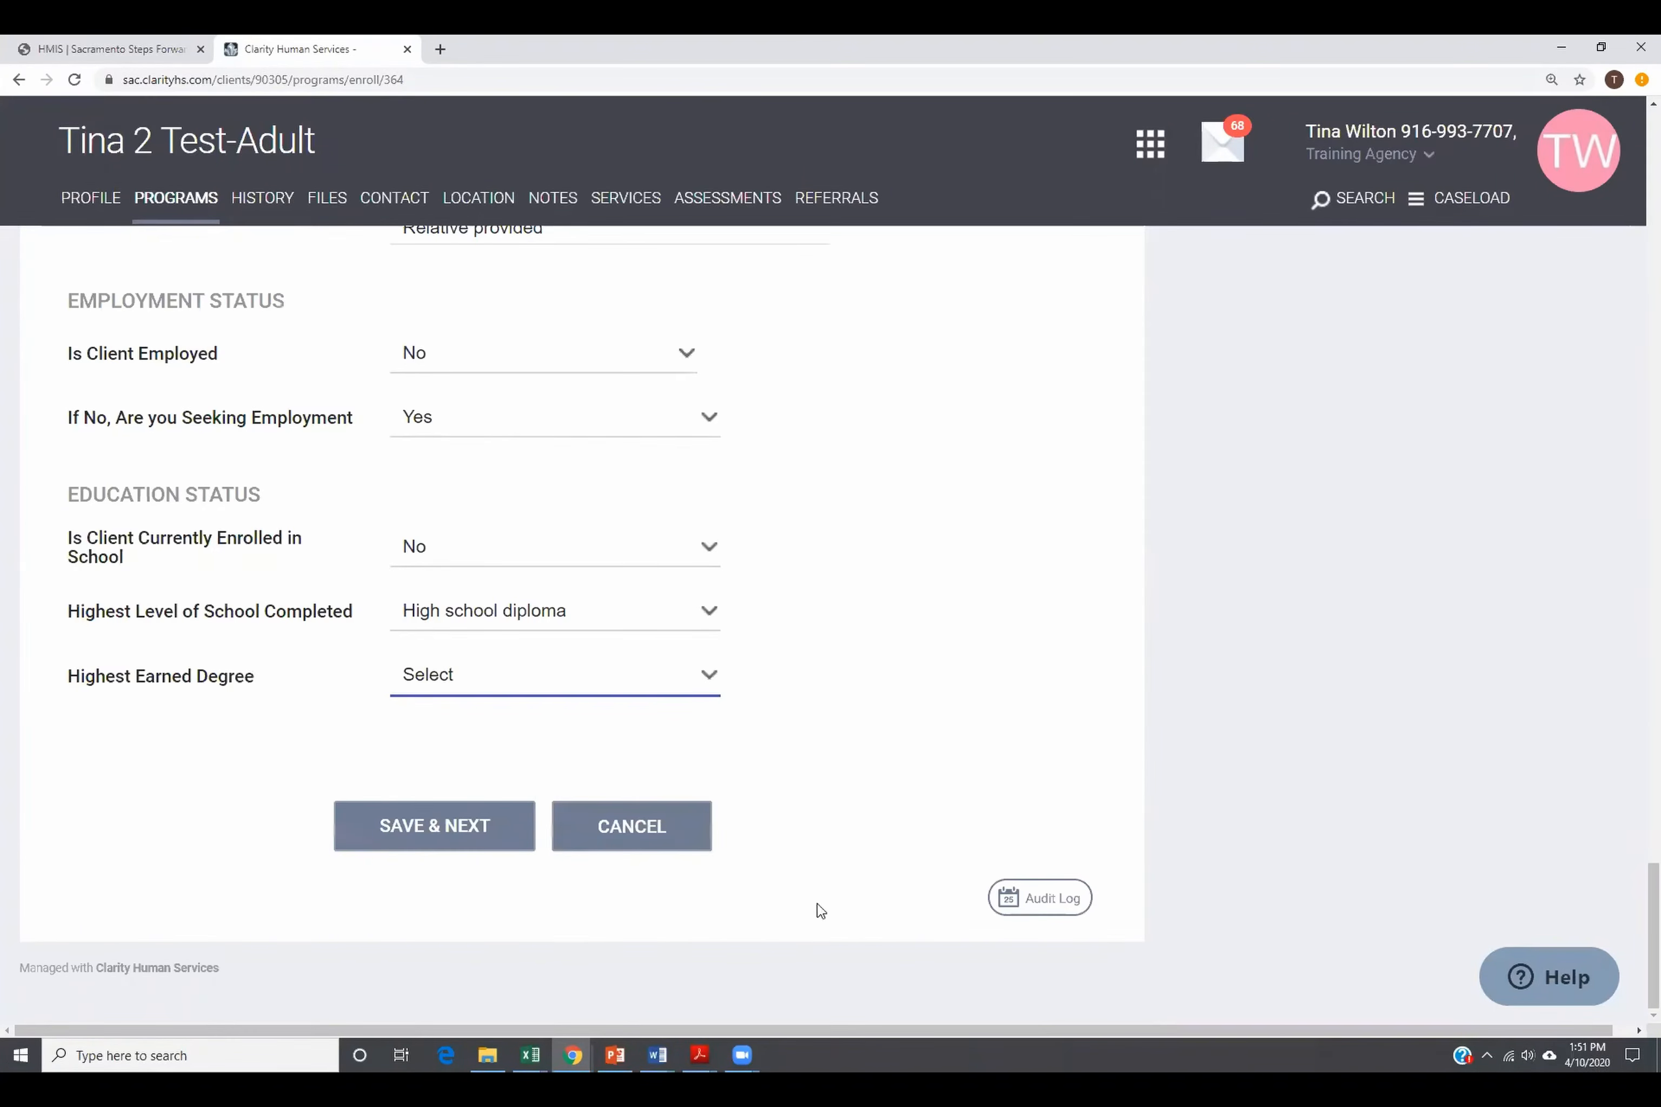
{"action": "left_click", "coordinate": [407, 840]}
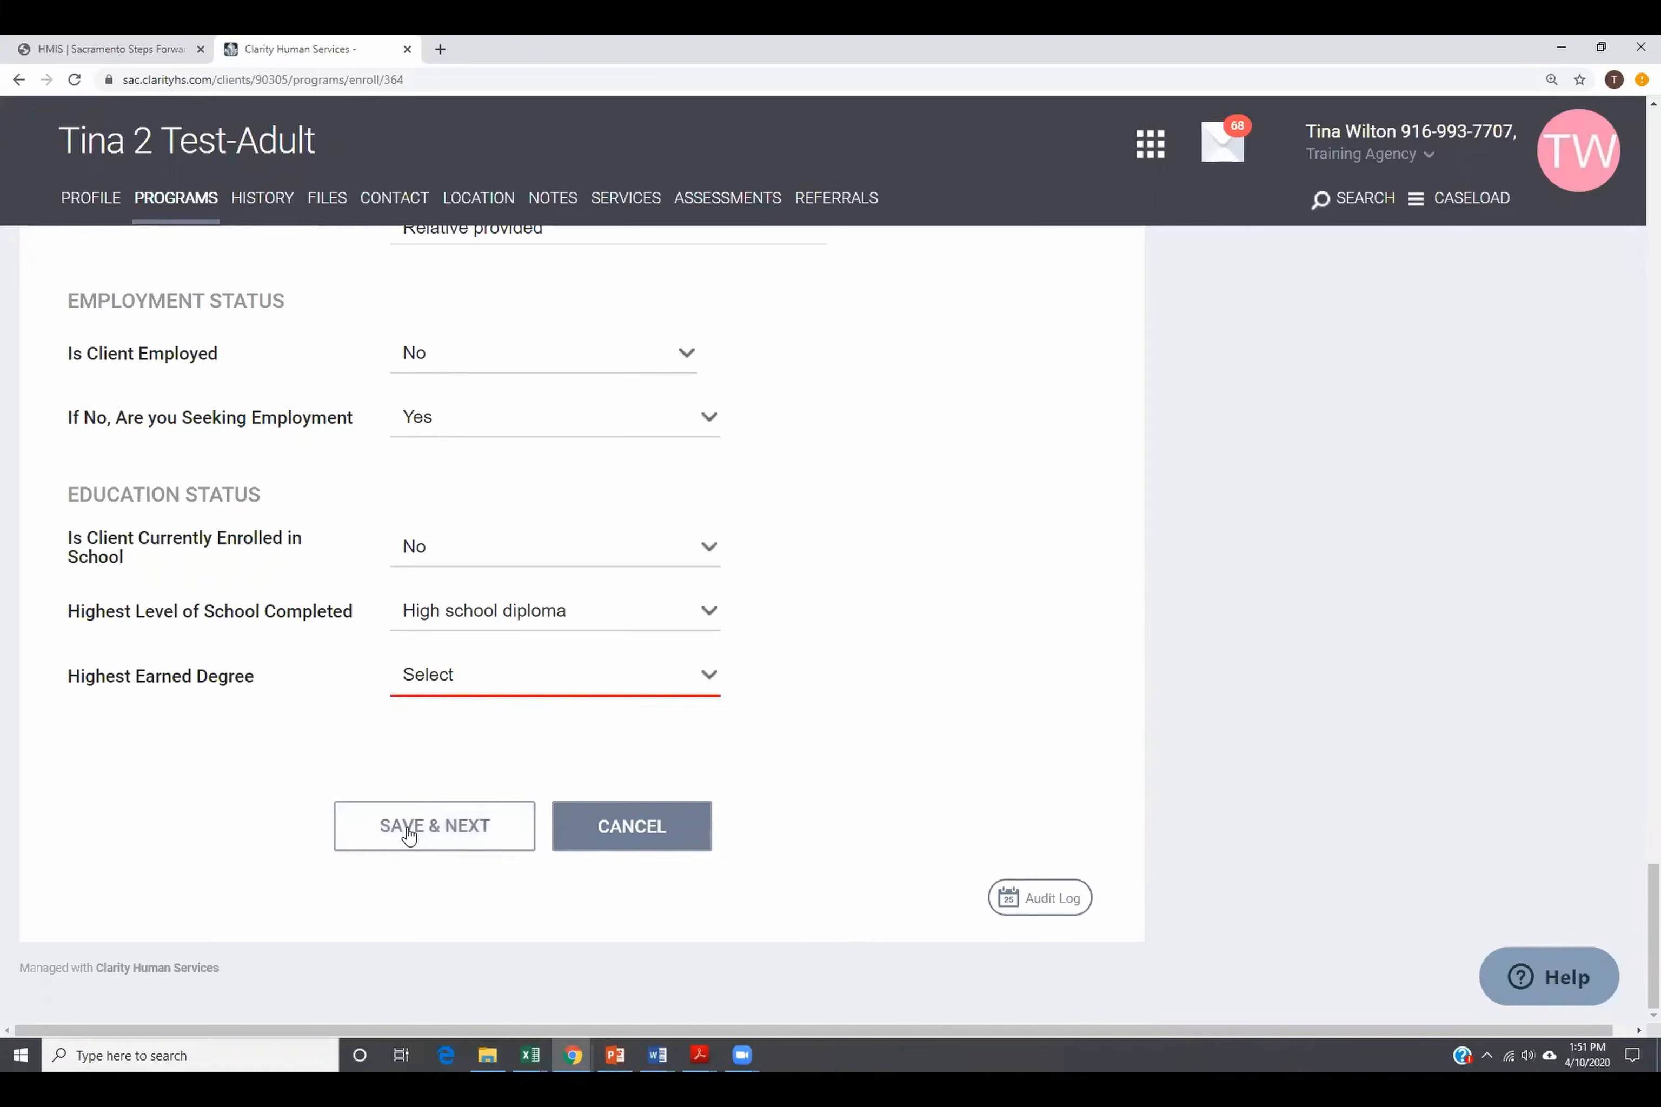
{"action": "scroll", "coordinate": [731, 660], "scroll_direction": "up", "scroll_amount": 15}
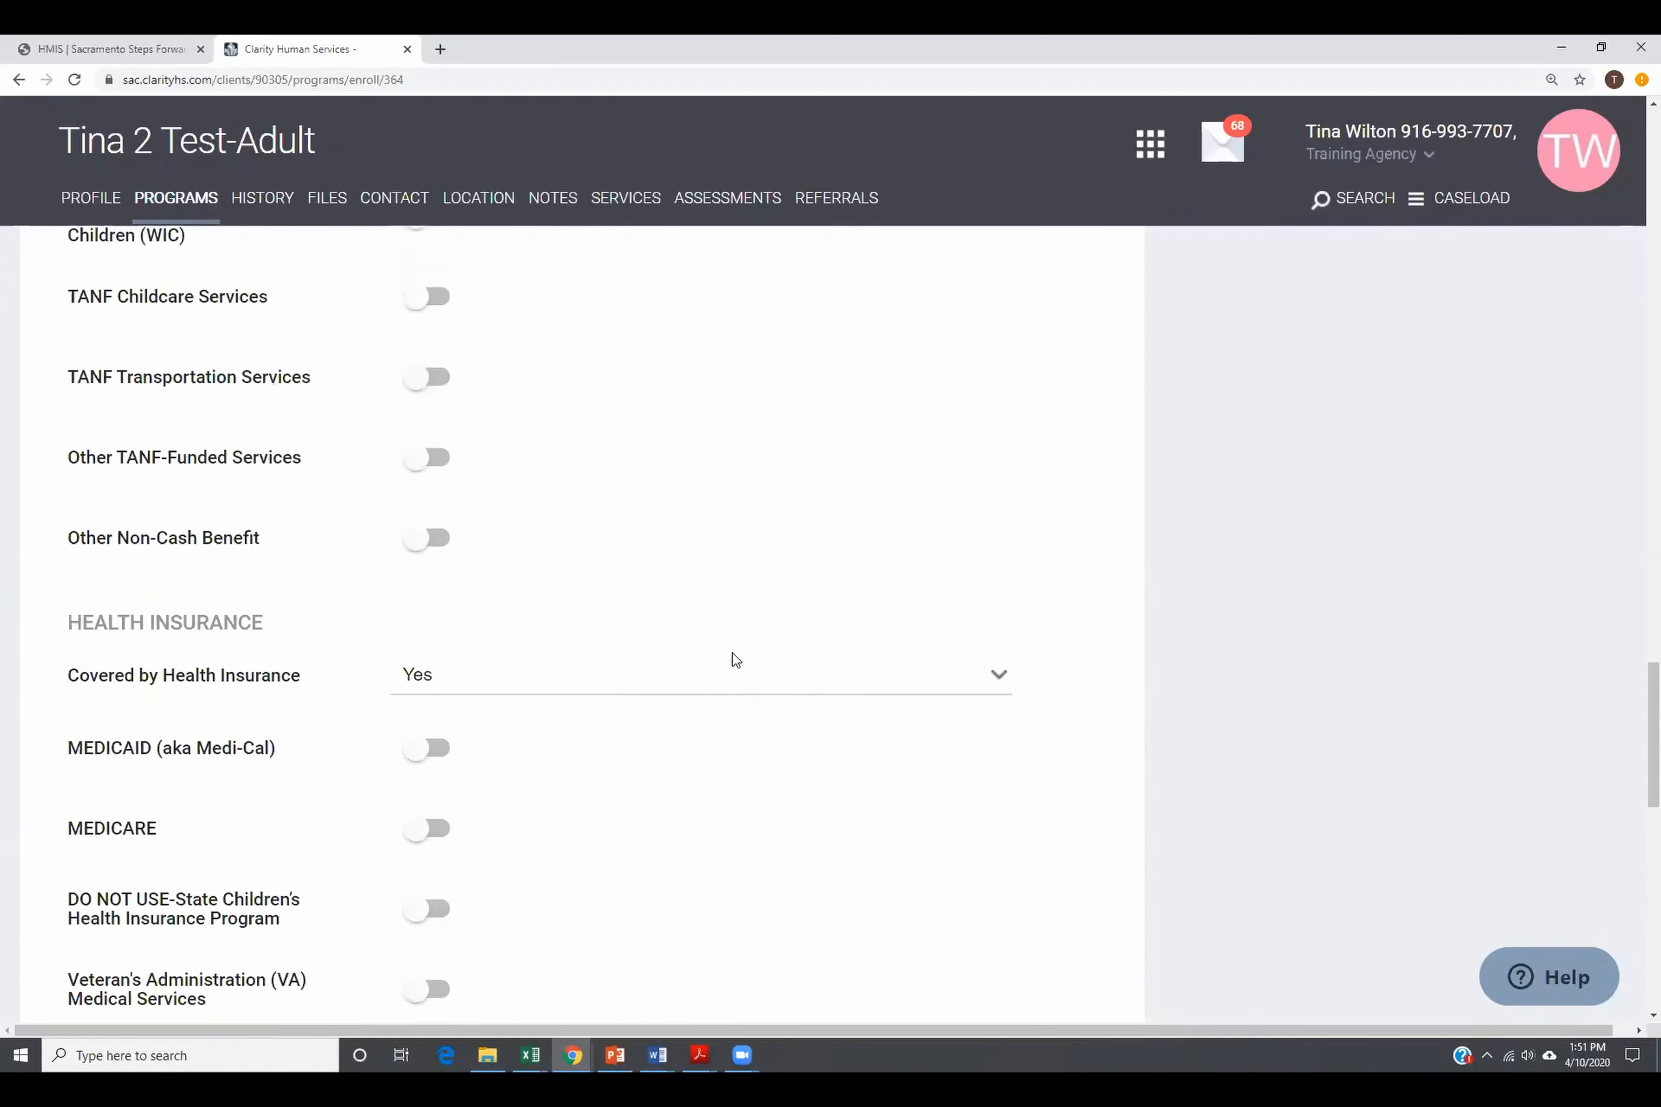
{"action": "left_click_drag", "start_coordinate": [1653, 528], "coordinate": [1652, 153]}
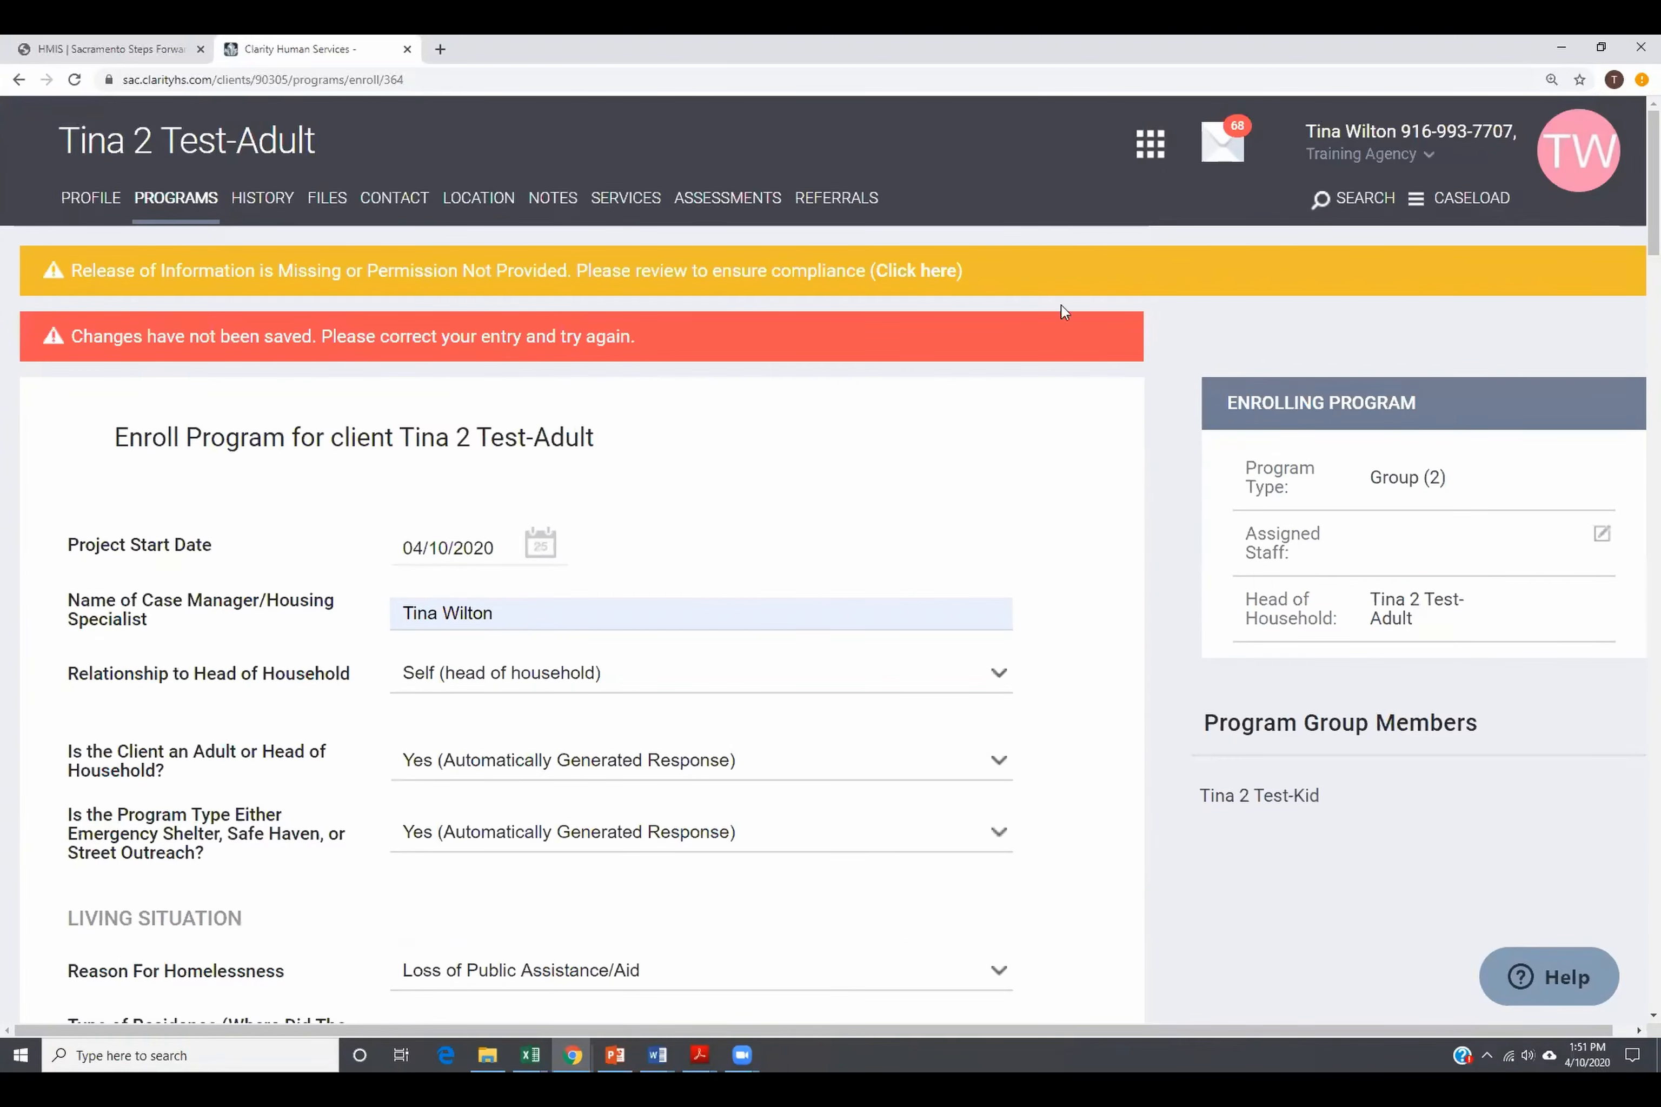
Step: Set Highest Earned Degree back to None and save the adult's enrollment to continue to the child's form
{"action": "left_click_drag", "start_coordinate": [1644, 191], "coordinate": [1635, 931]}
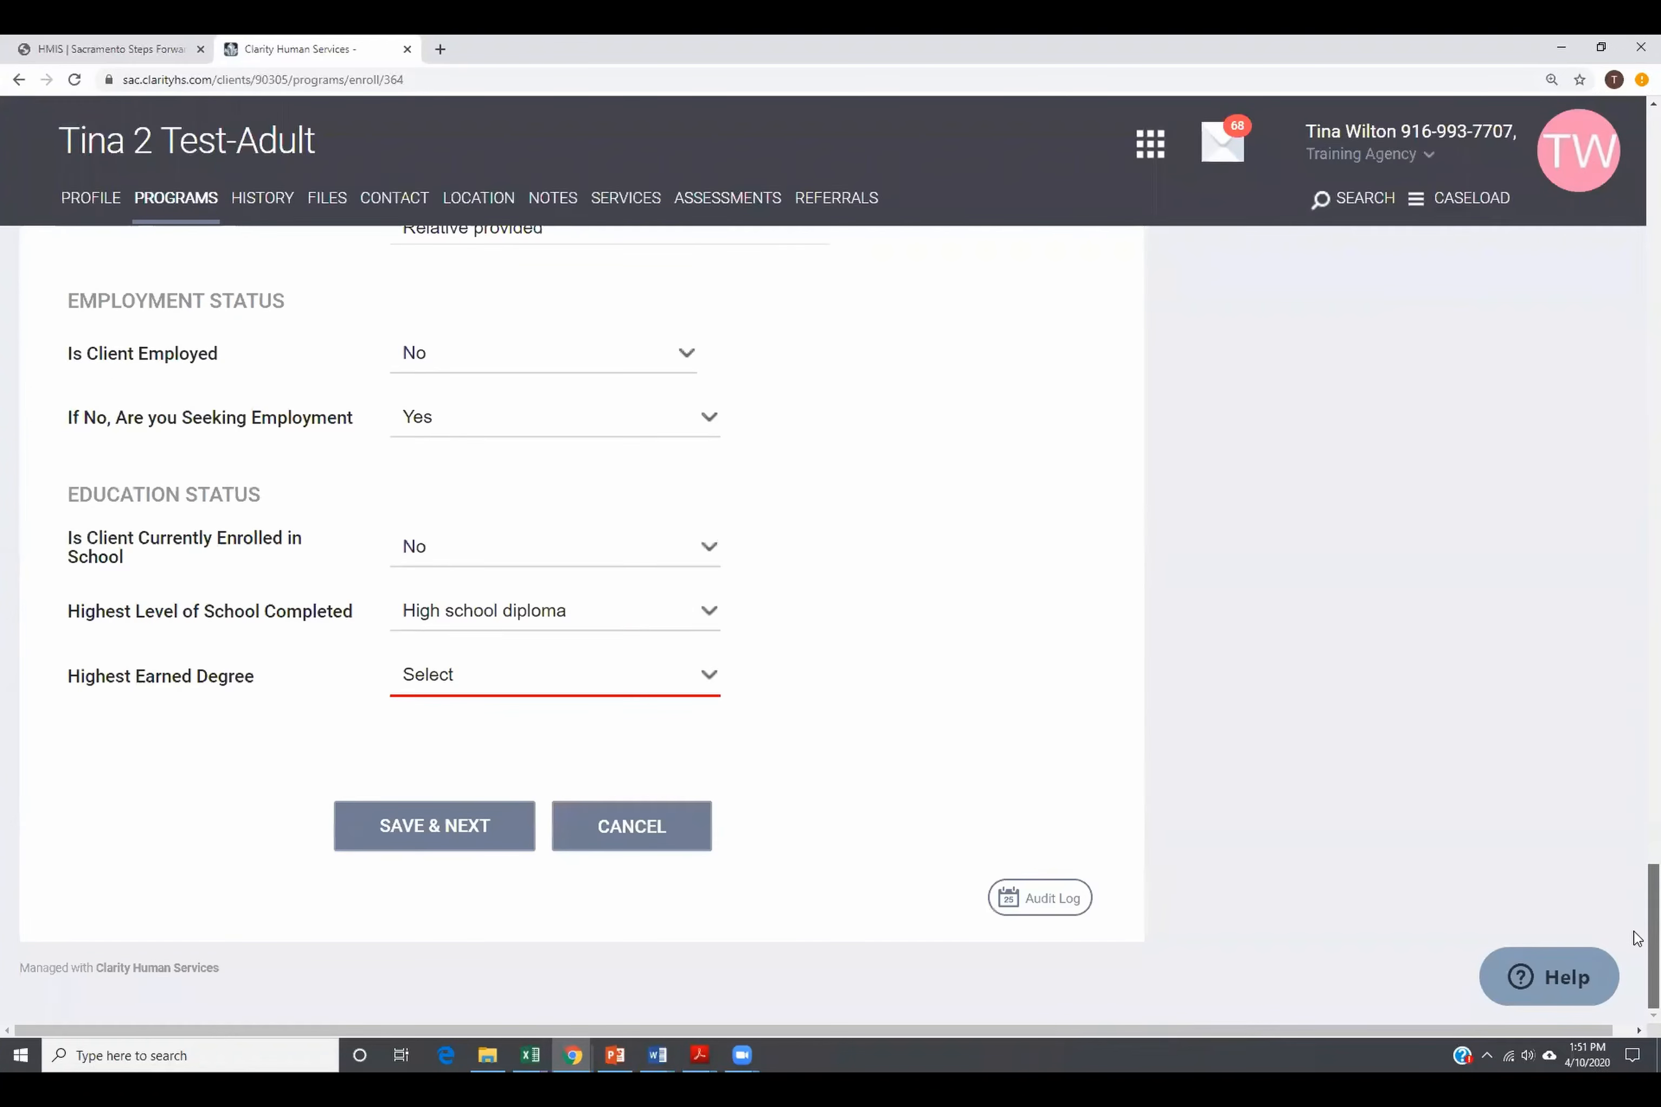
{"action": "left_click", "coordinate": [528, 683]}
{"action": "left_click", "coordinate": [500, 730]}
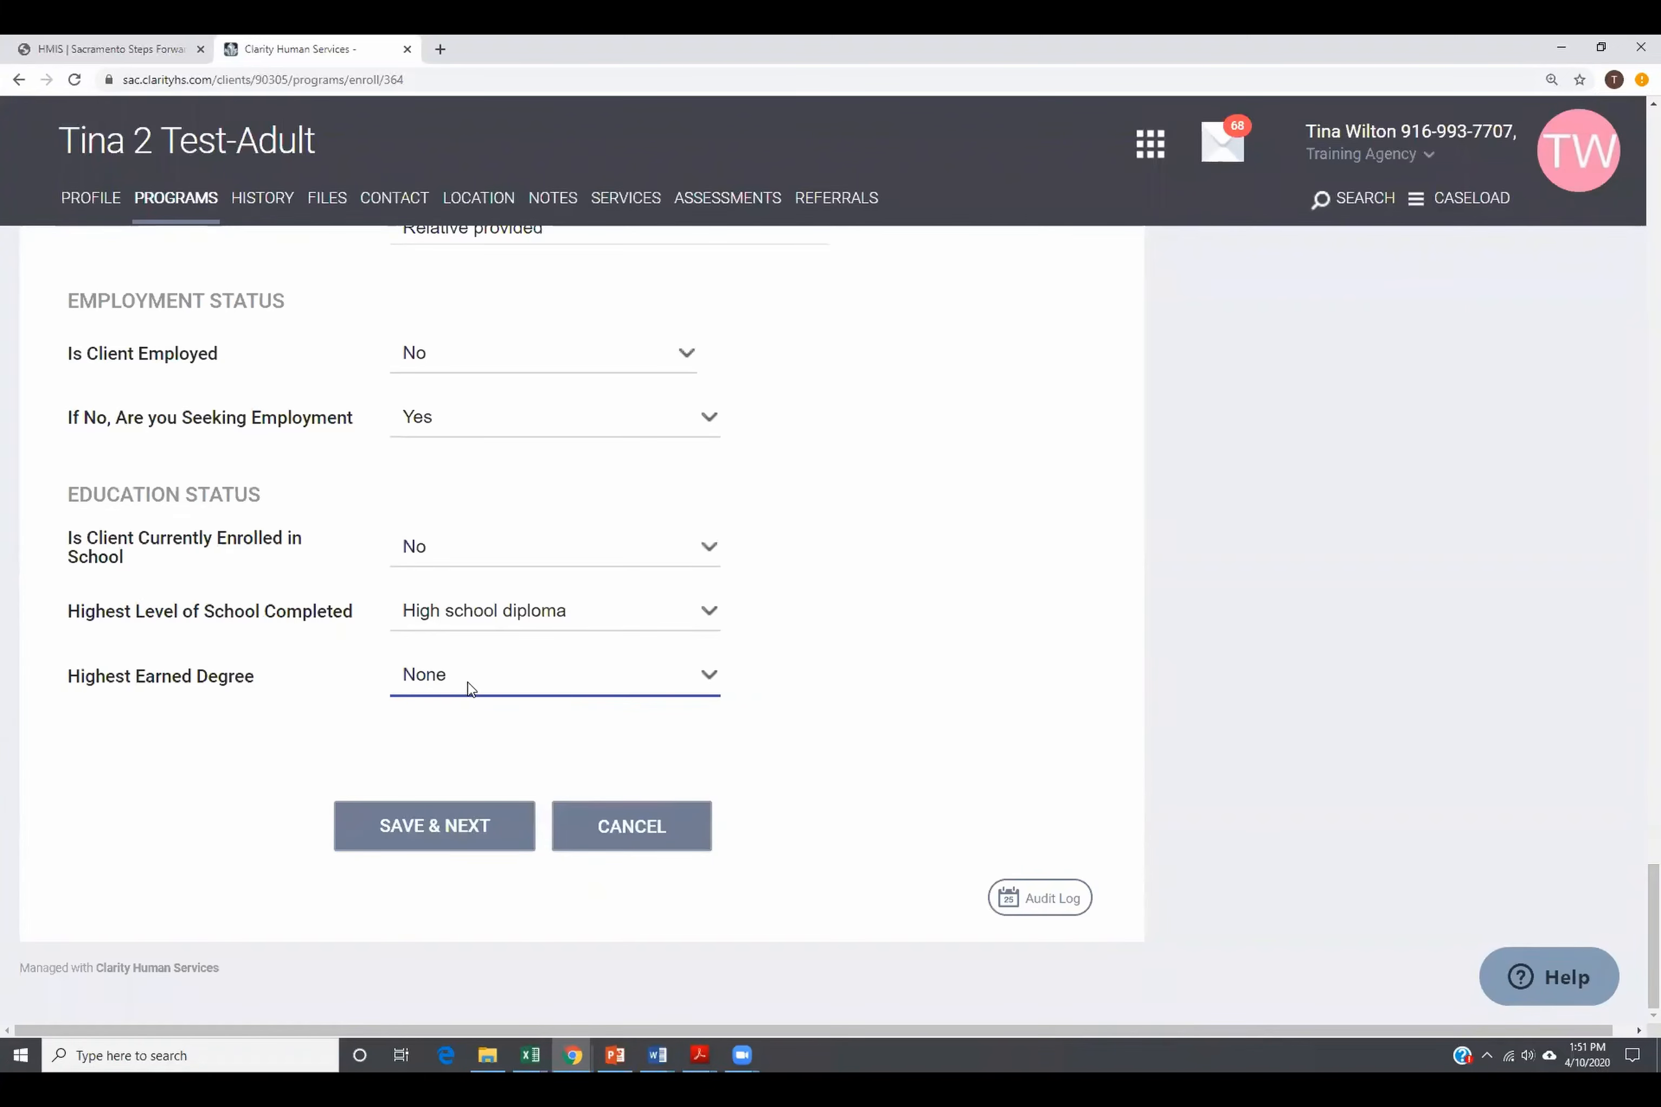
{"action": "left_click", "coordinate": [455, 838]}
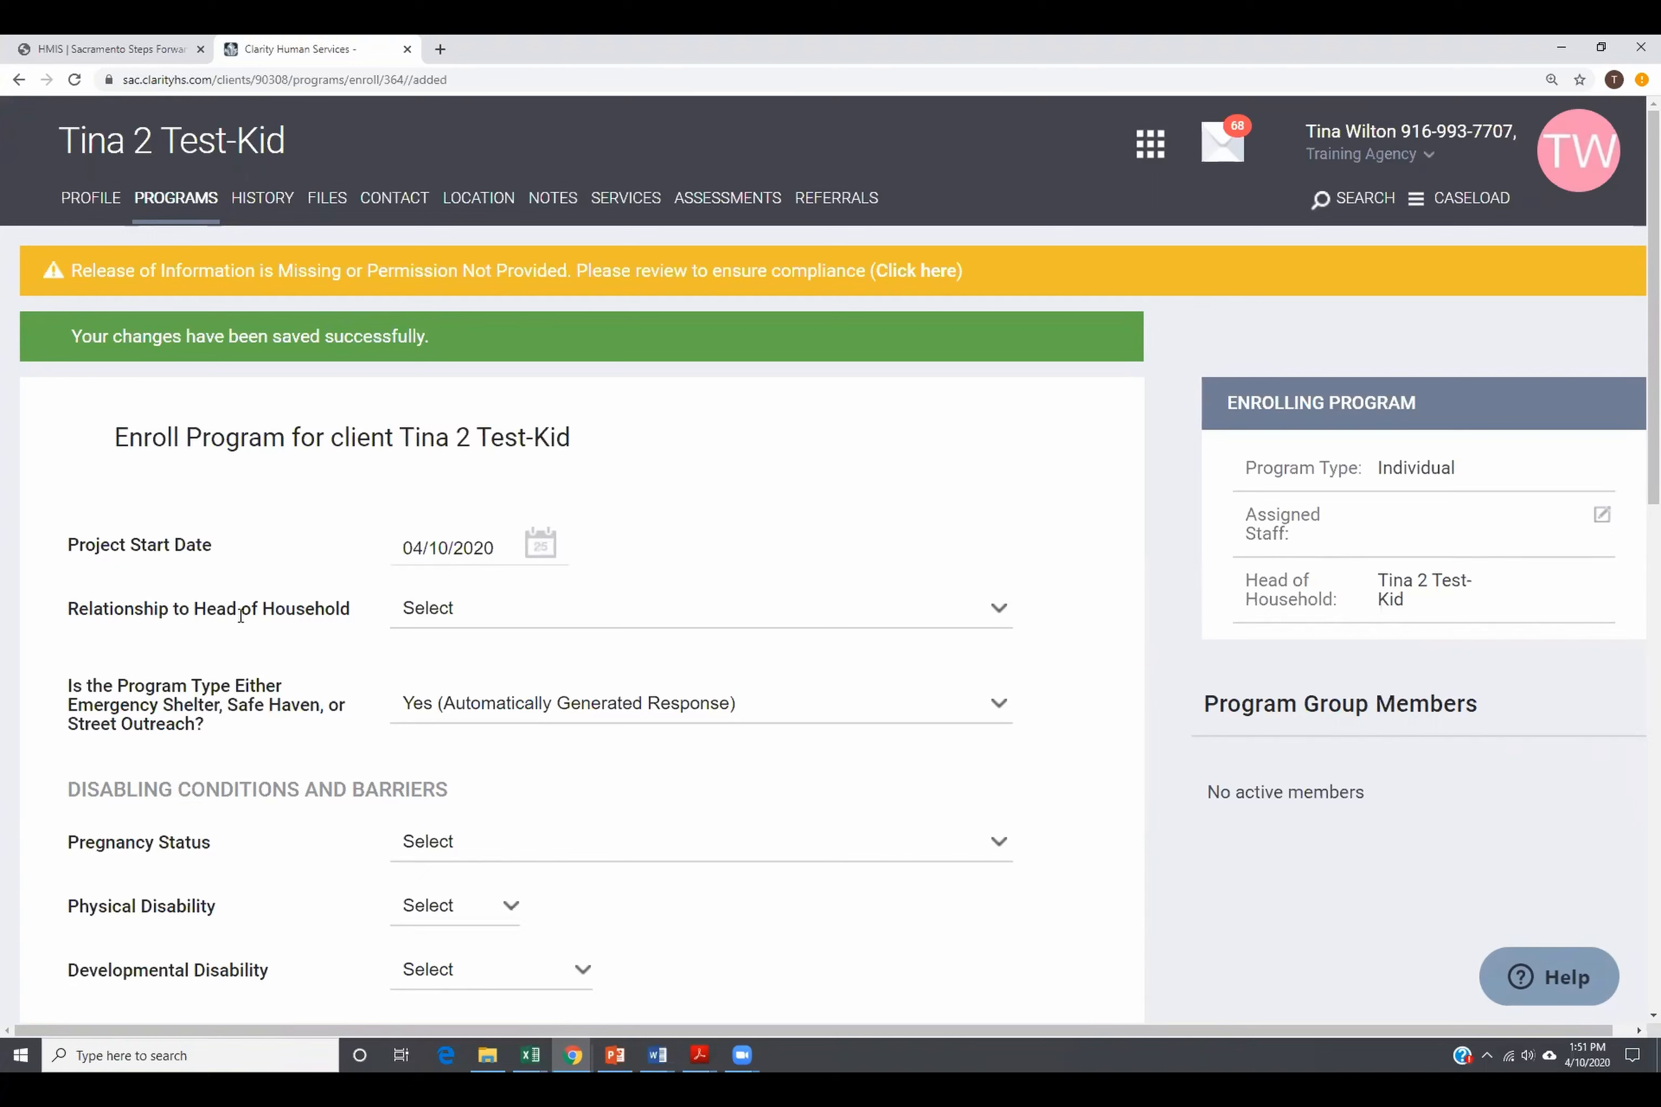
Step: Set the child's Relationship to Head of Household to Head of household's child and Pregnancy Status to No
{"action": "left_click", "coordinate": [544, 618]}
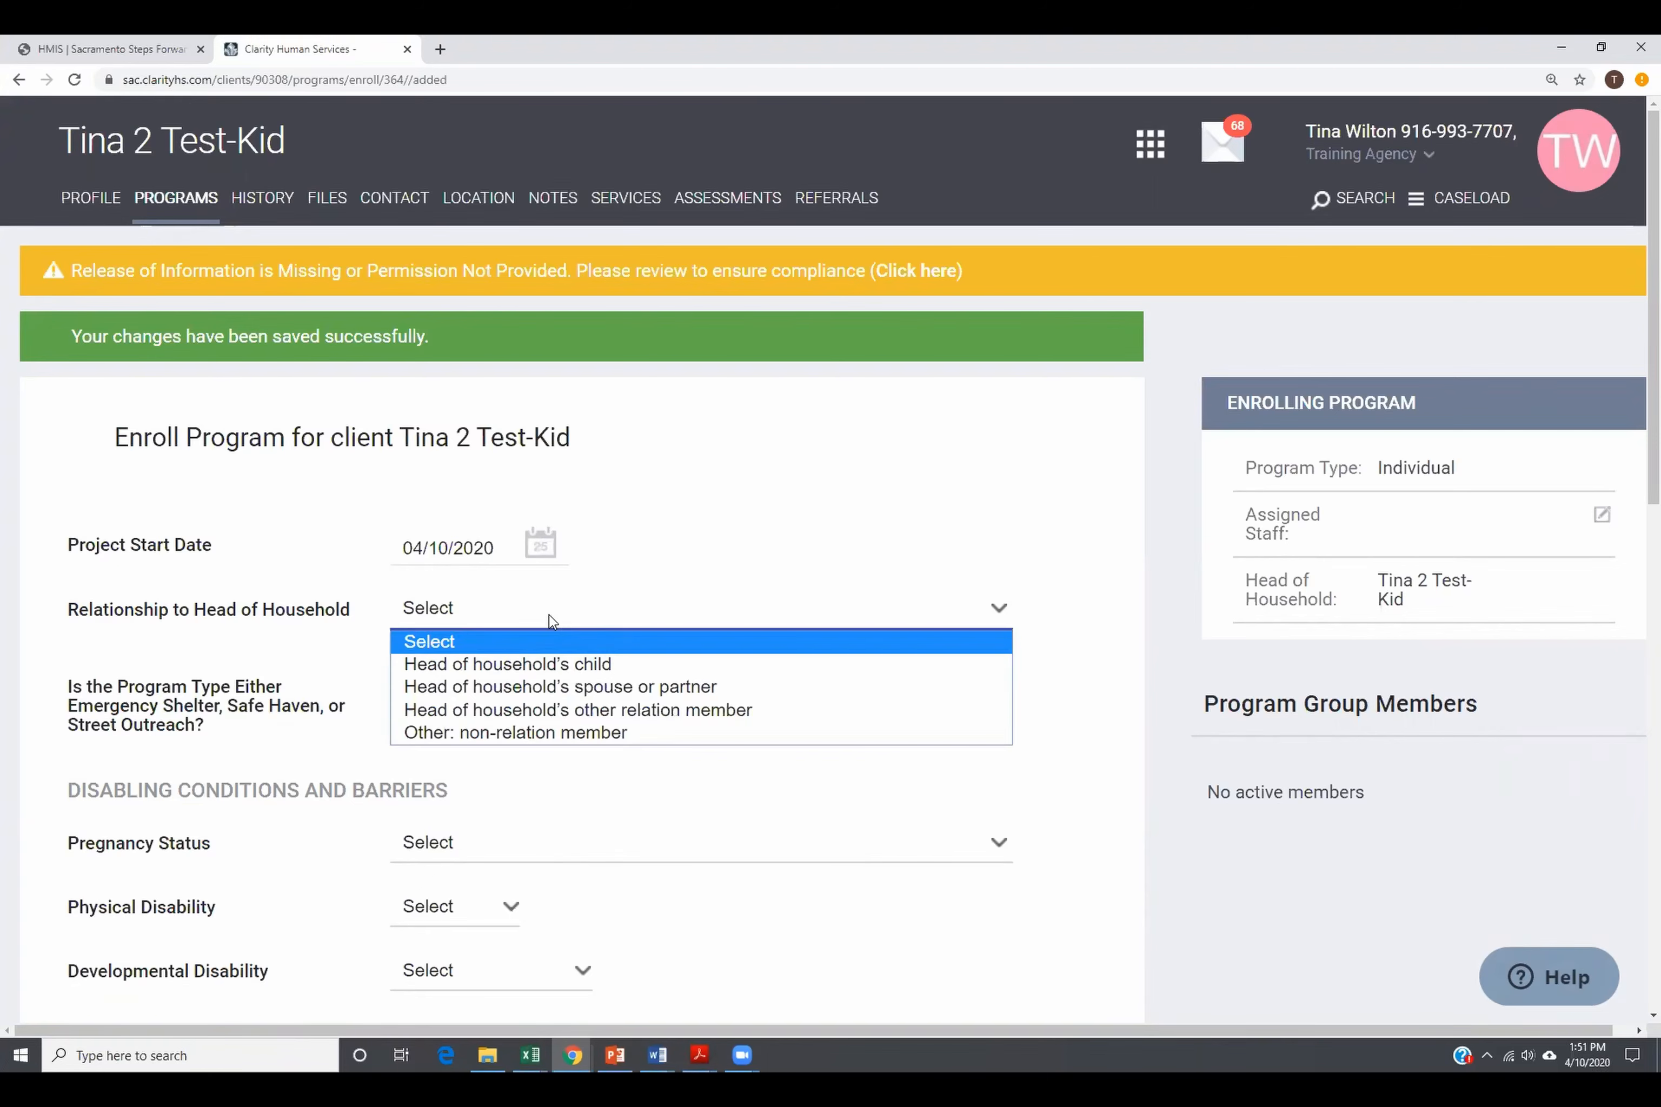
{"action": "left_click", "coordinate": [558, 668]}
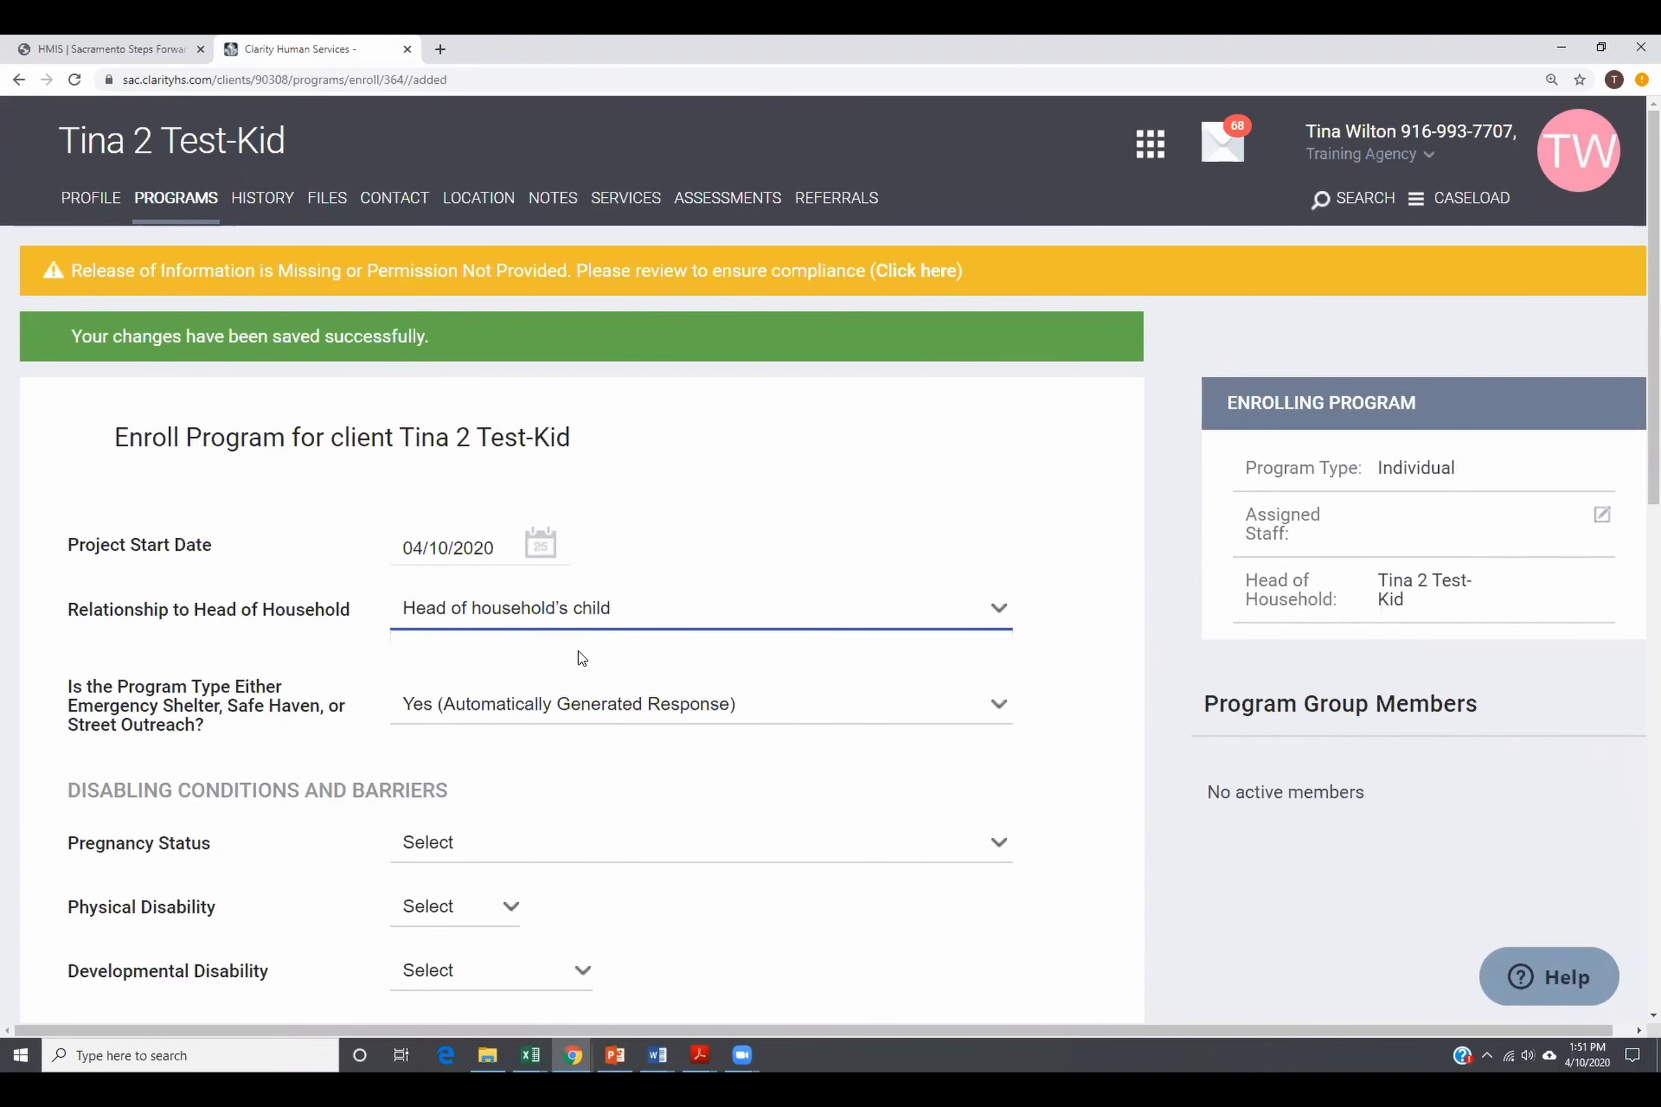
{"action": "scroll", "coordinate": [589, 649], "scroll_direction": "down", "scroll_amount": 4}
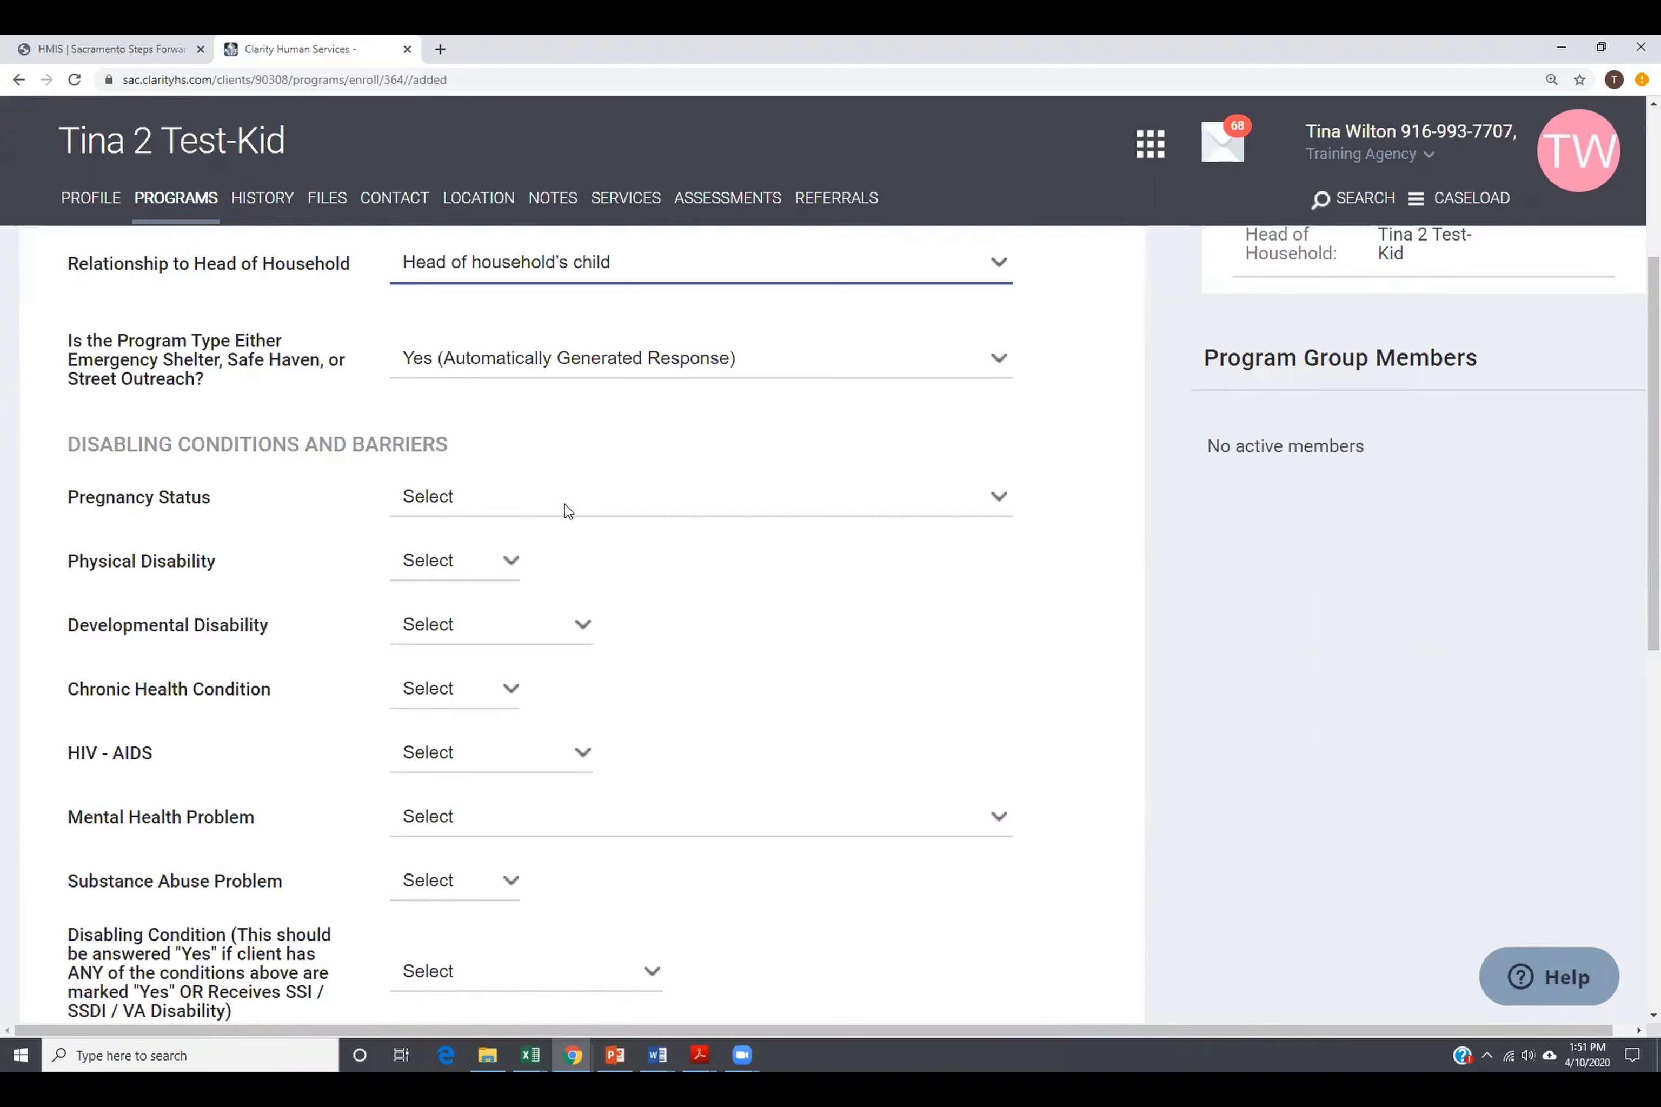
{"action": "left_click", "coordinate": [568, 509]}
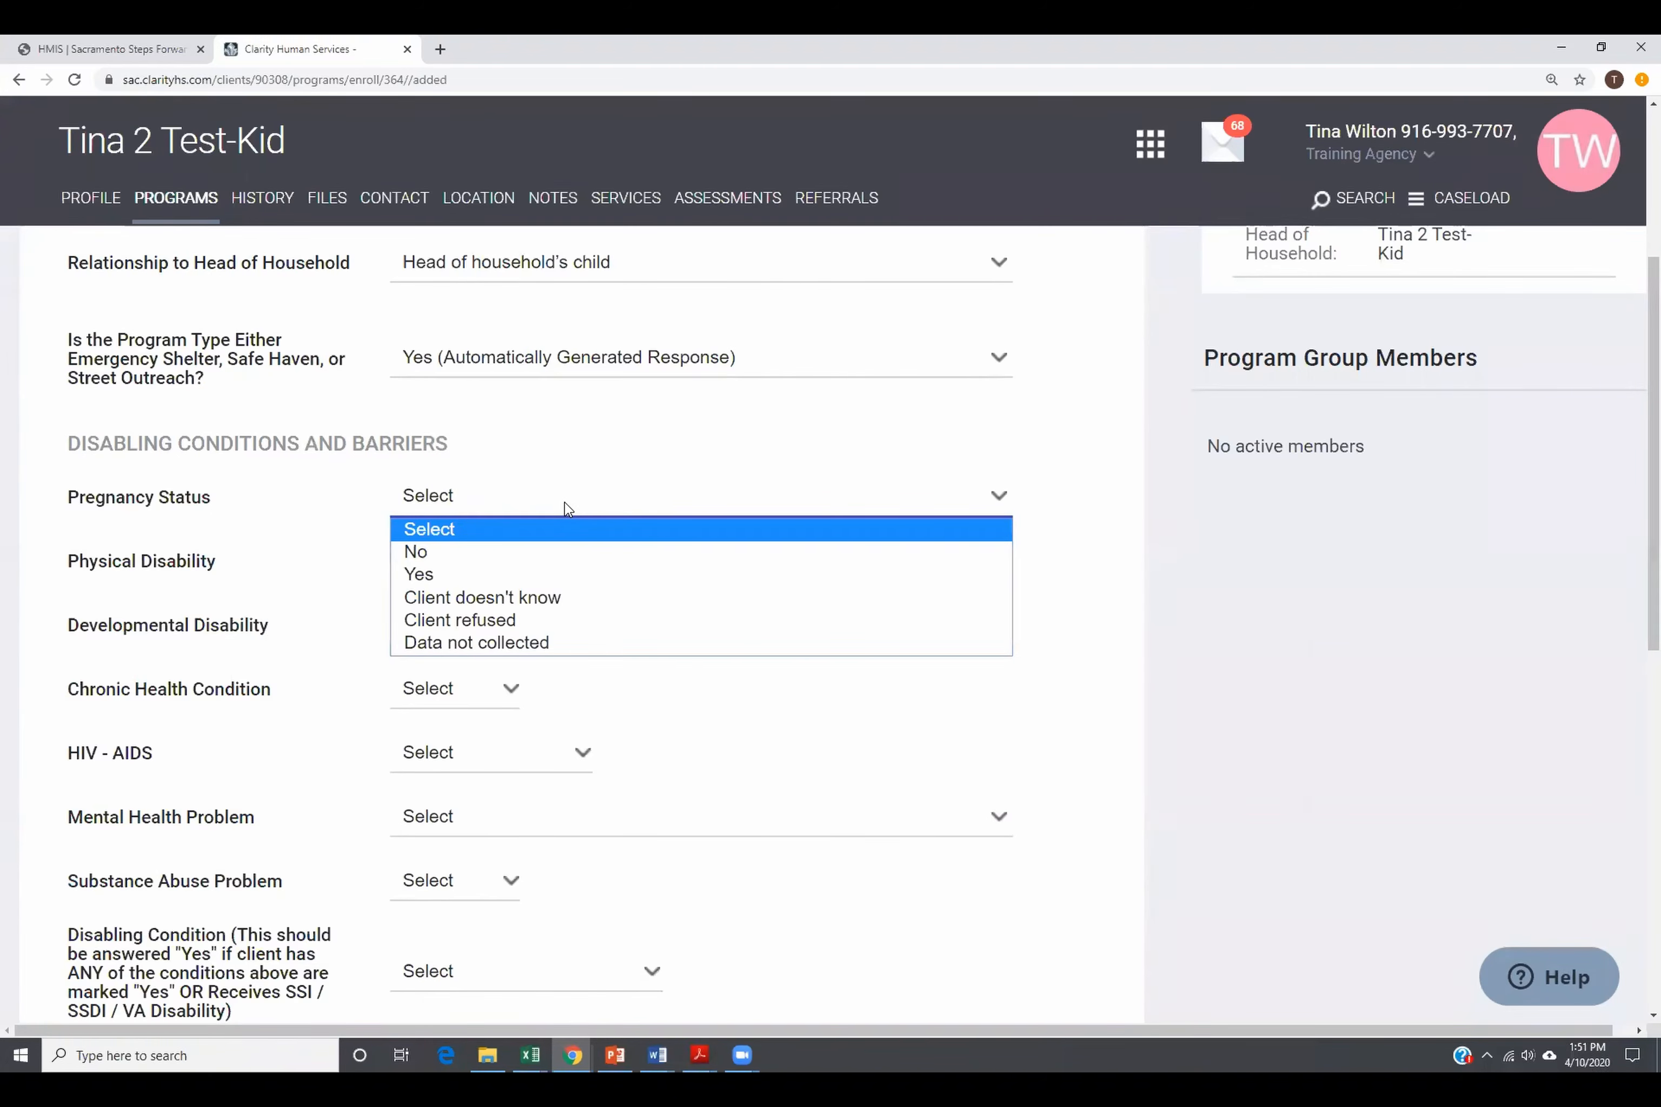
{"action": "key", "text": "Down"}
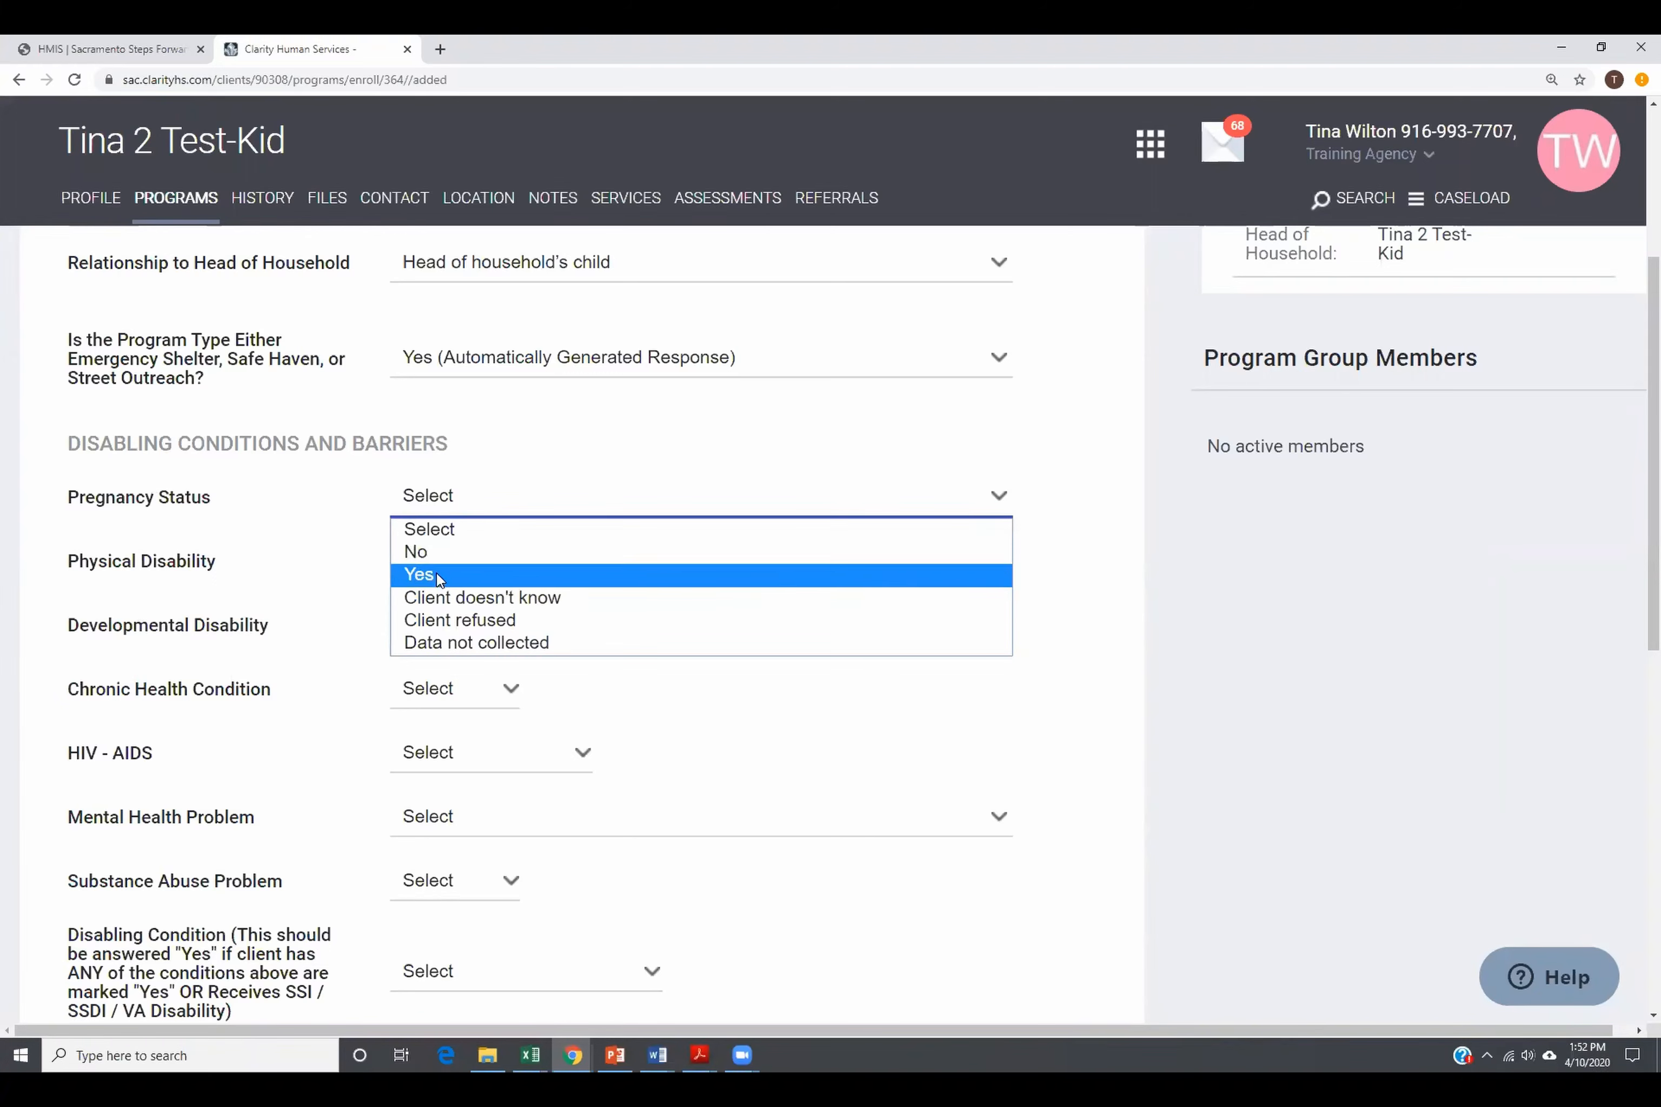
{"action": "left_click", "coordinate": [434, 557]}
Step: Answer No for the child's Physical Disability, Developmental Disability, Chronic Health Condition and HIV - AIDS
{"action": "left_click", "coordinate": [464, 567]}
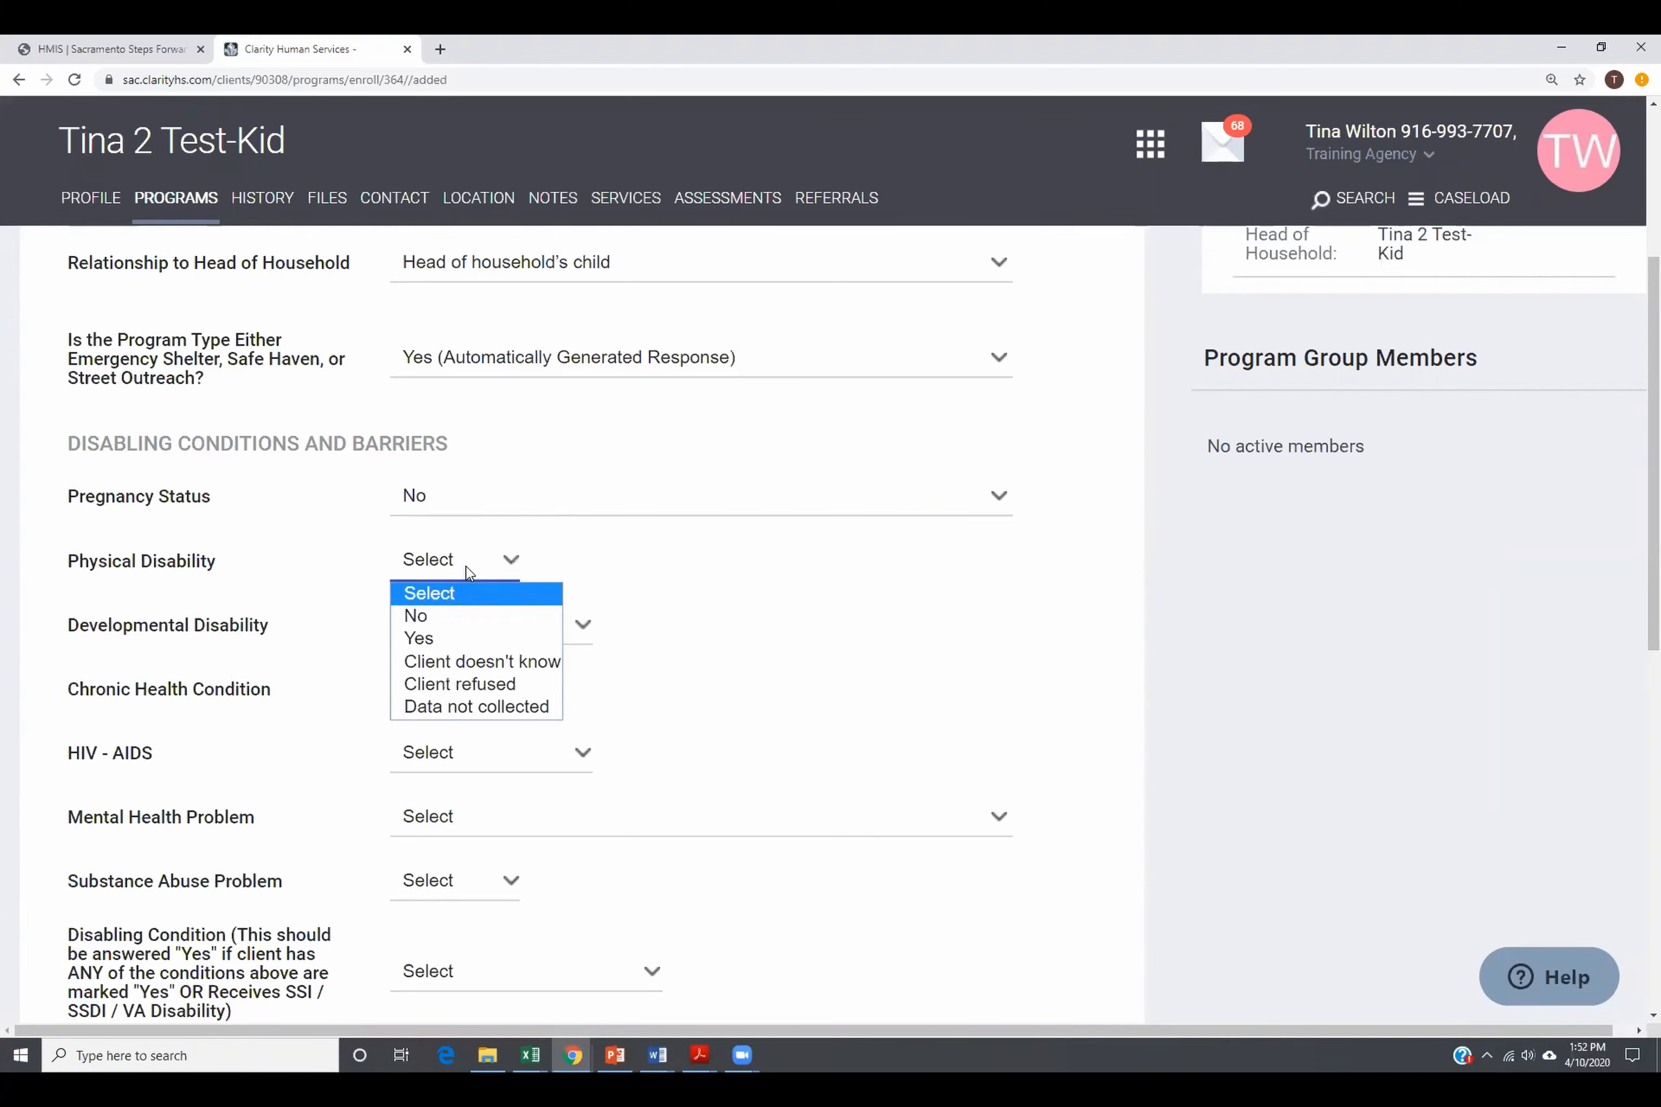
{"action": "left_click", "coordinate": [444, 614]}
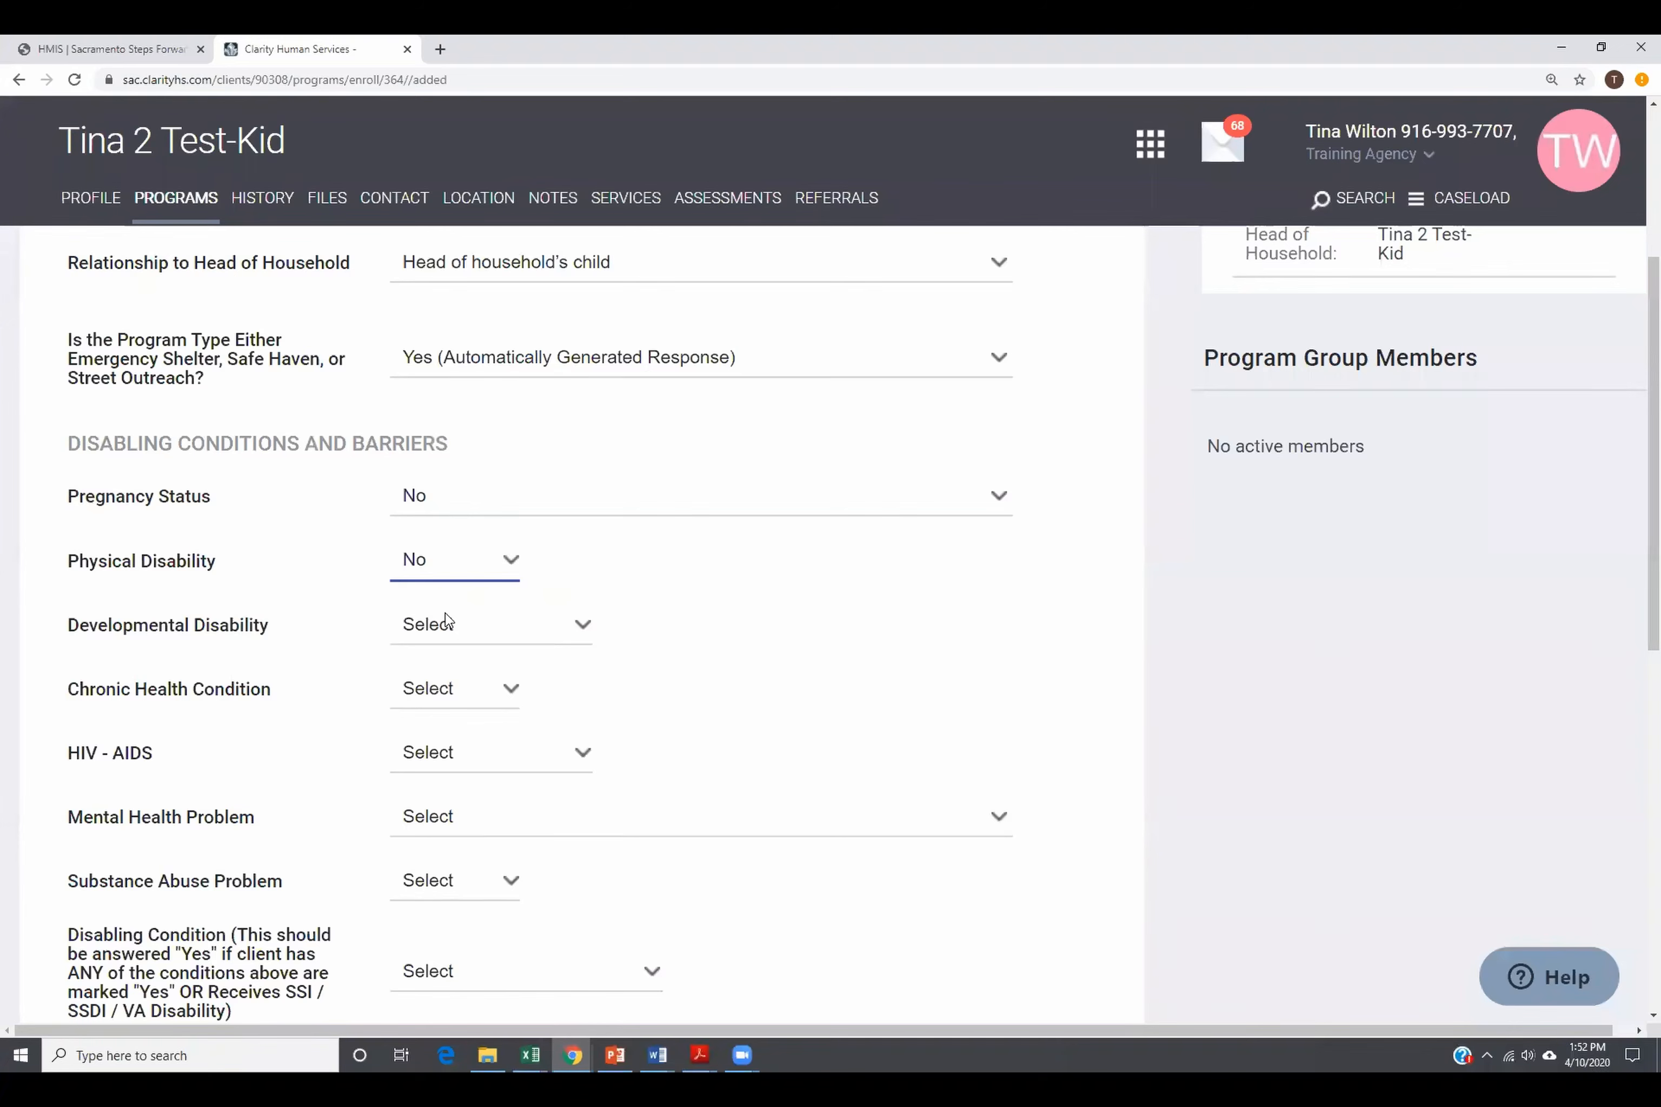
{"action": "left_click", "coordinate": [464, 638]}
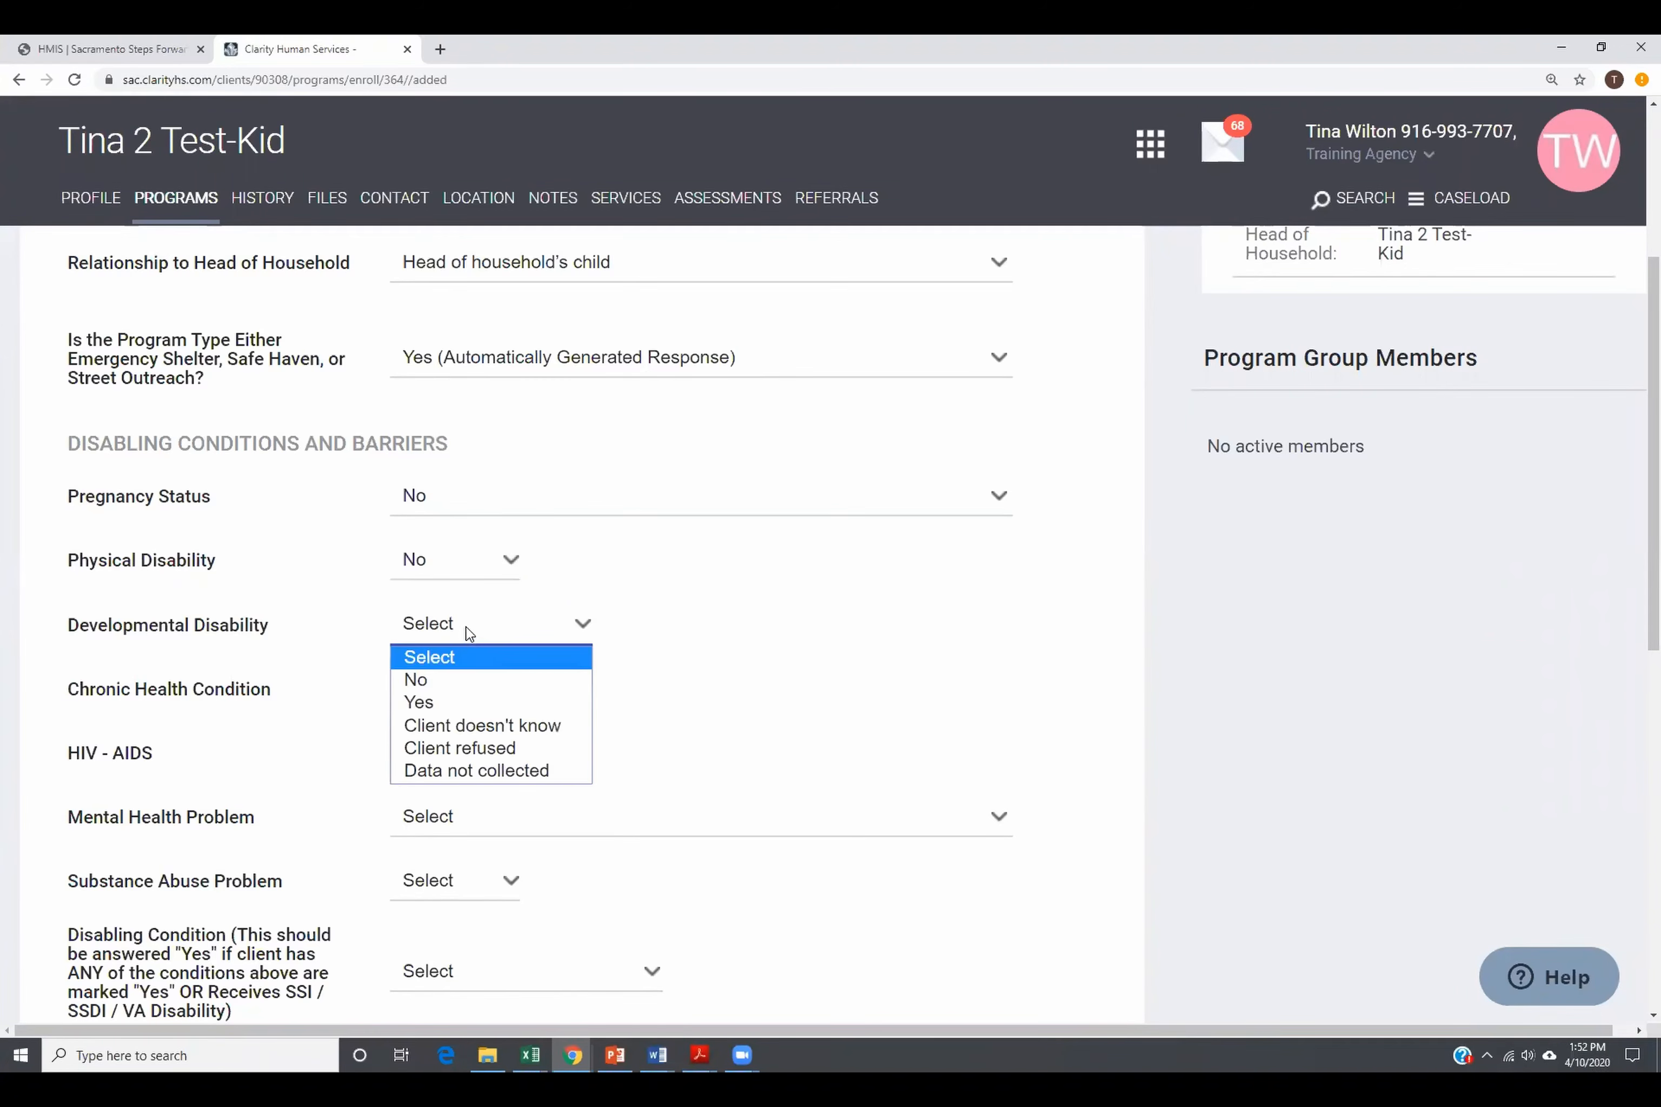
{"action": "left_click", "coordinate": [443, 687]}
{"action": "left_click", "coordinate": [433, 697]}
{"action": "left_click", "coordinate": [422, 746]}
{"action": "left_click", "coordinate": [432, 756]}
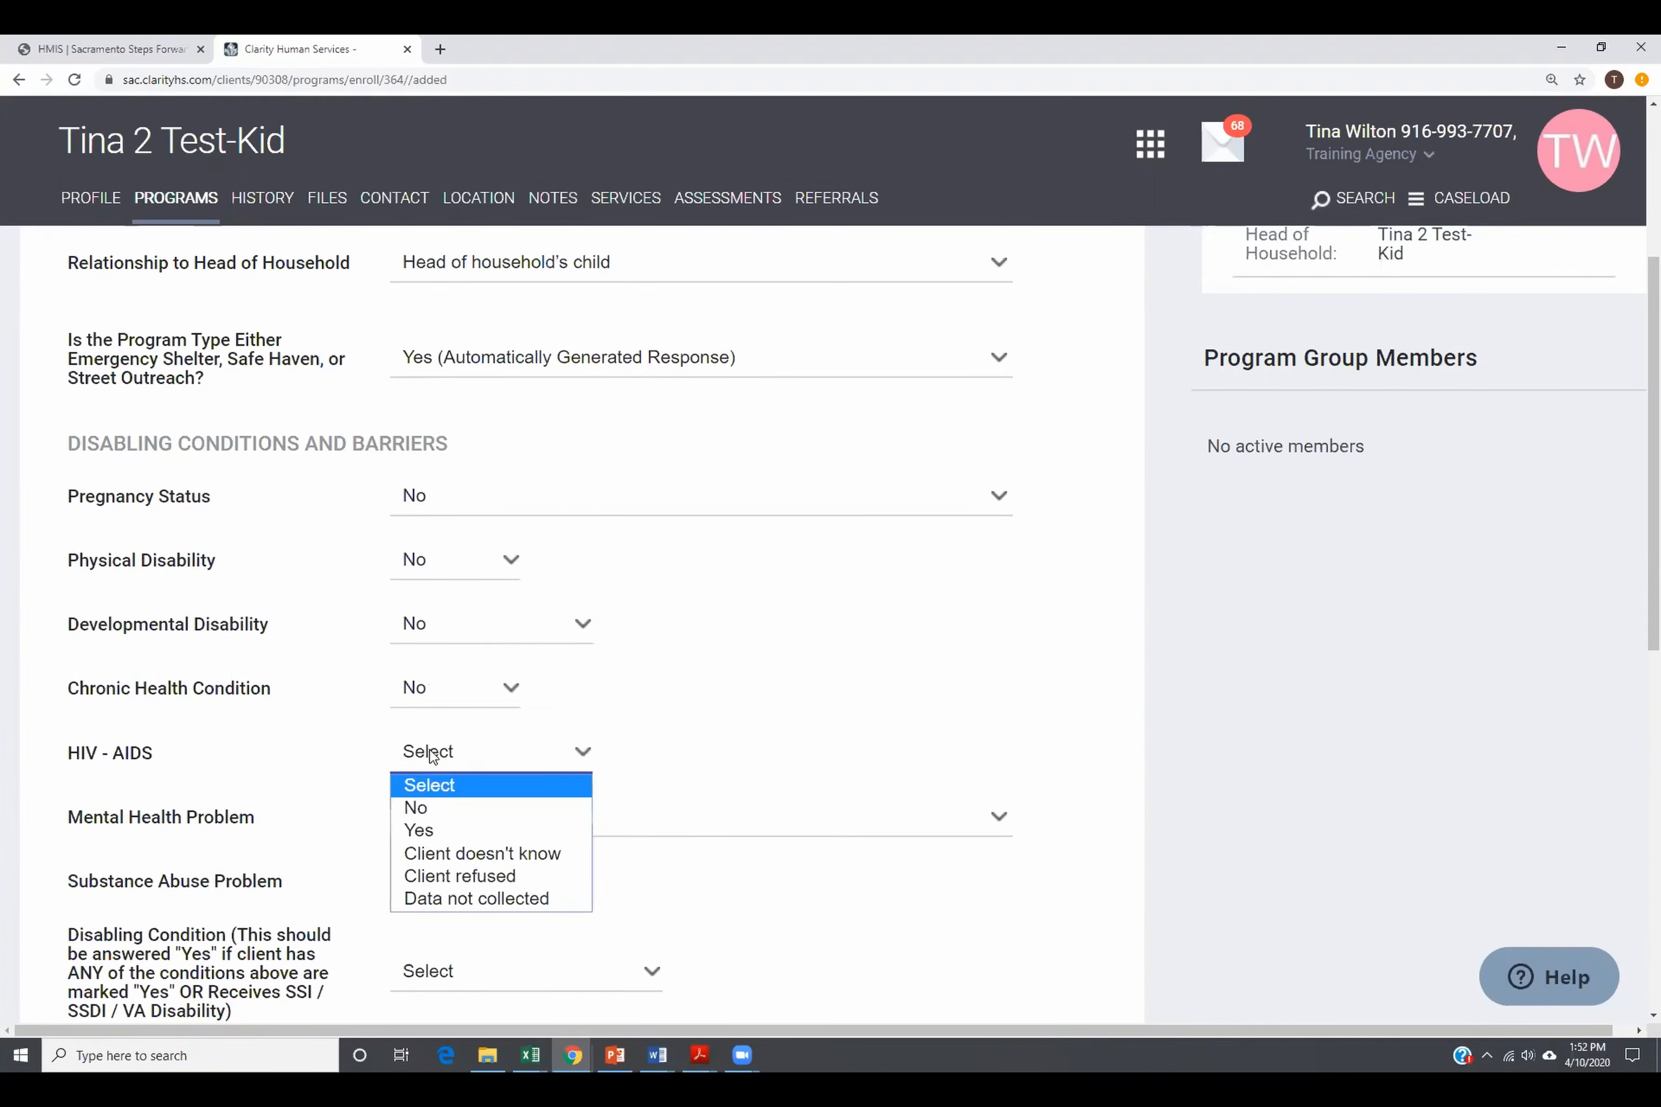
{"action": "left_click", "coordinate": [447, 807]}
Step: Answer No for the child's Mental Health Problem, Substance Abuse Problem and Disabling Condition
{"action": "scroll", "coordinate": [705, 708], "scroll_direction": "down", "scroll_amount": 3}
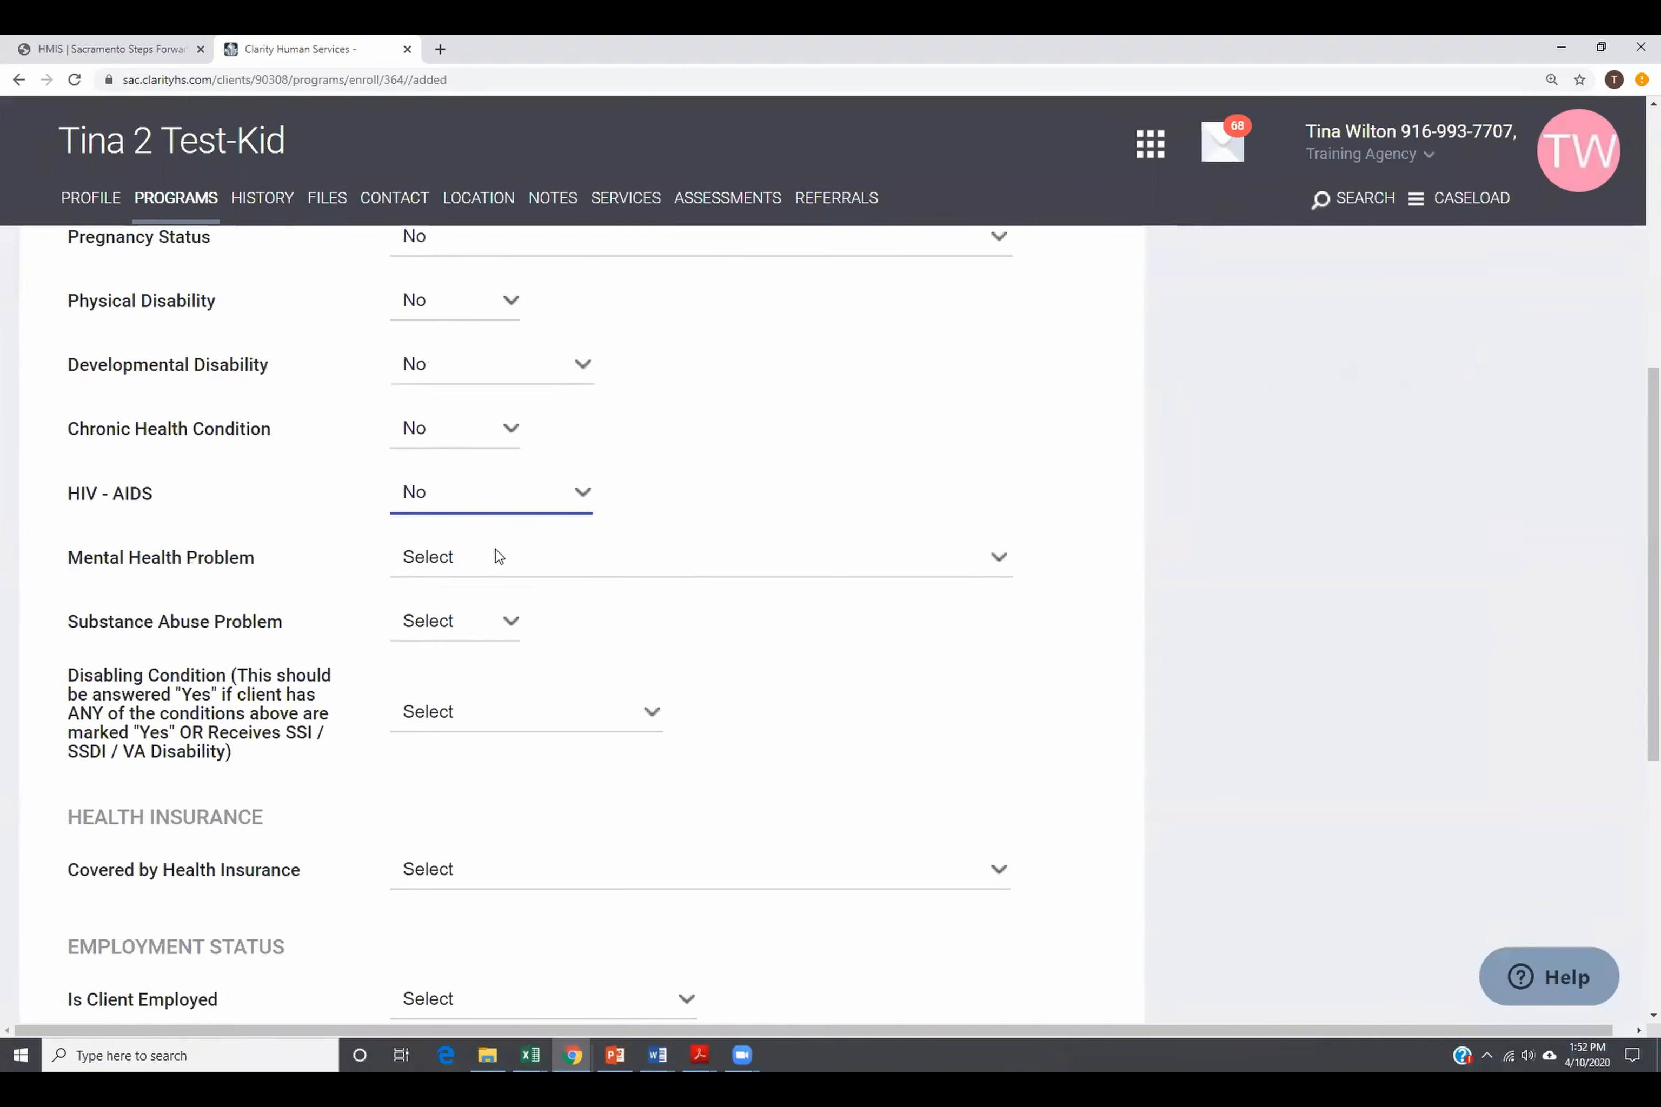
{"action": "left_click", "coordinate": [498, 556]}
{"action": "left_click", "coordinate": [435, 614]}
{"action": "left_click", "coordinate": [433, 625]}
{"action": "left_click", "coordinate": [437, 675]}
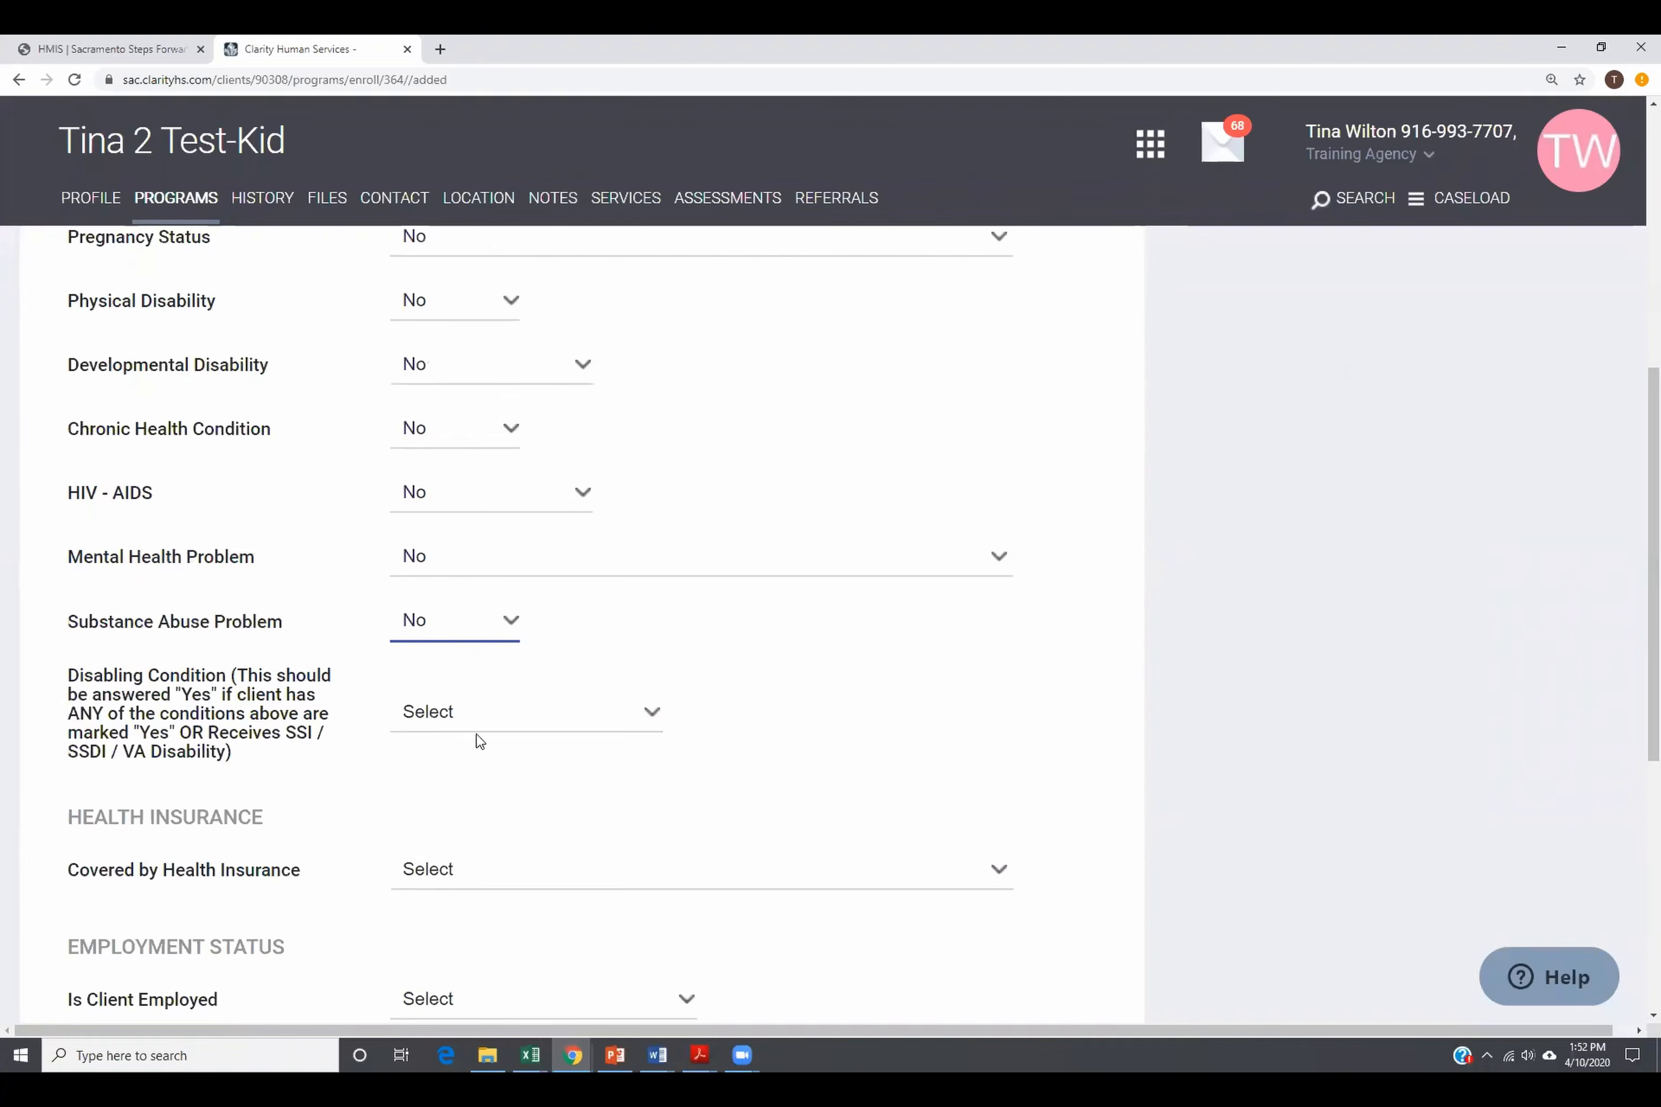
{"action": "left_click", "coordinate": [496, 725]}
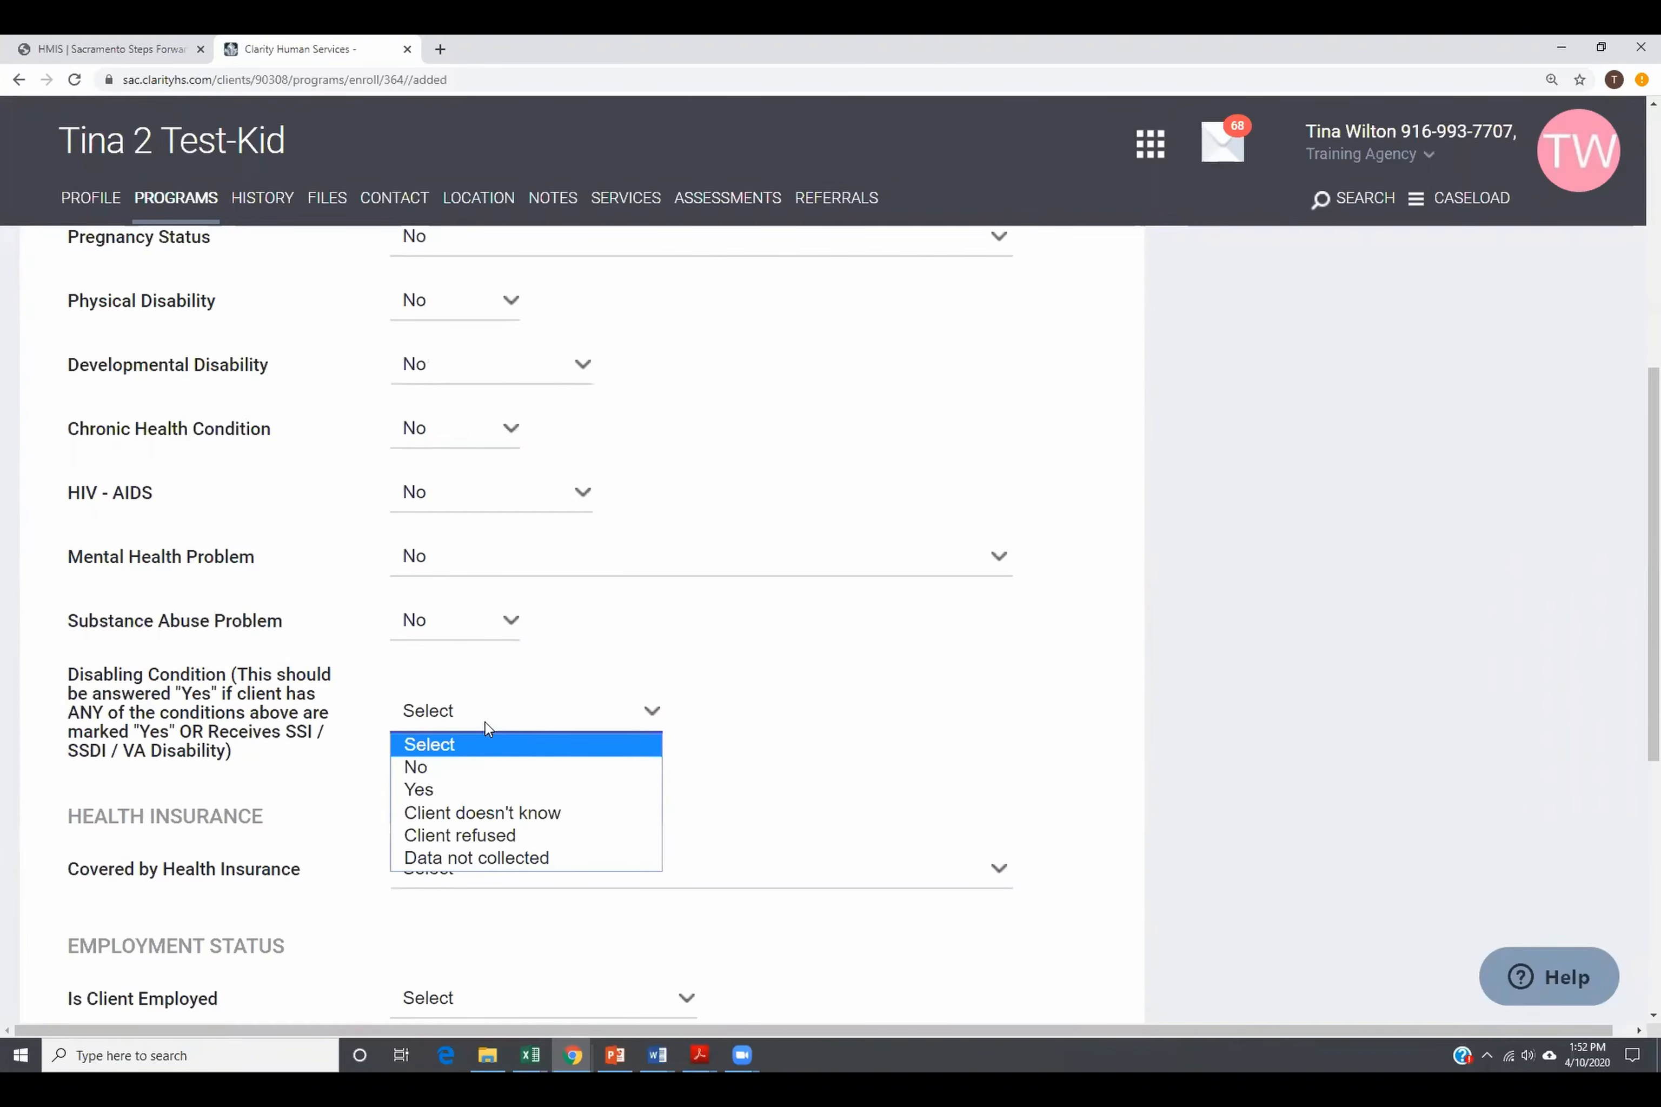
{"action": "left_click", "coordinate": [422, 768]}
Step: Set Covered by Health Insurance to No in the child's health insurance section
{"action": "scroll", "coordinate": [599, 738], "scroll_direction": "down", "scroll_amount": 5}
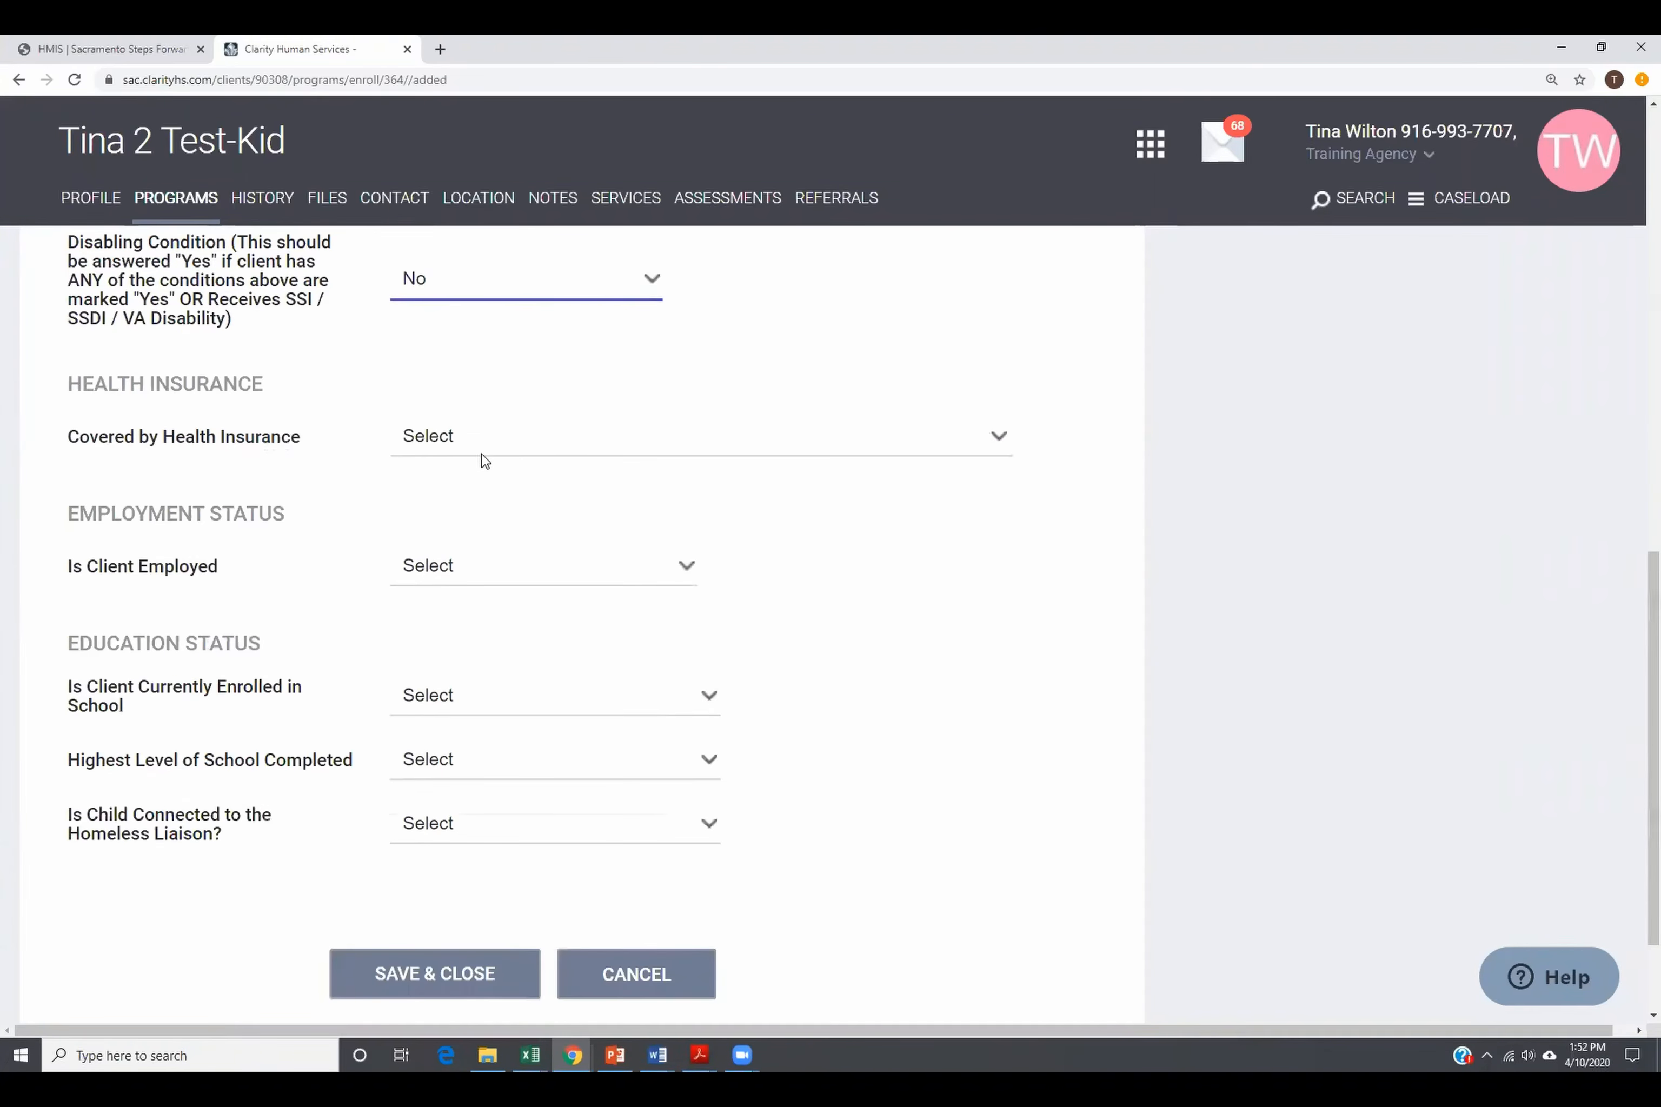
{"action": "left_click", "coordinate": [511, 448]}
{"action": "left_click", "coordinate": [470, 500]}
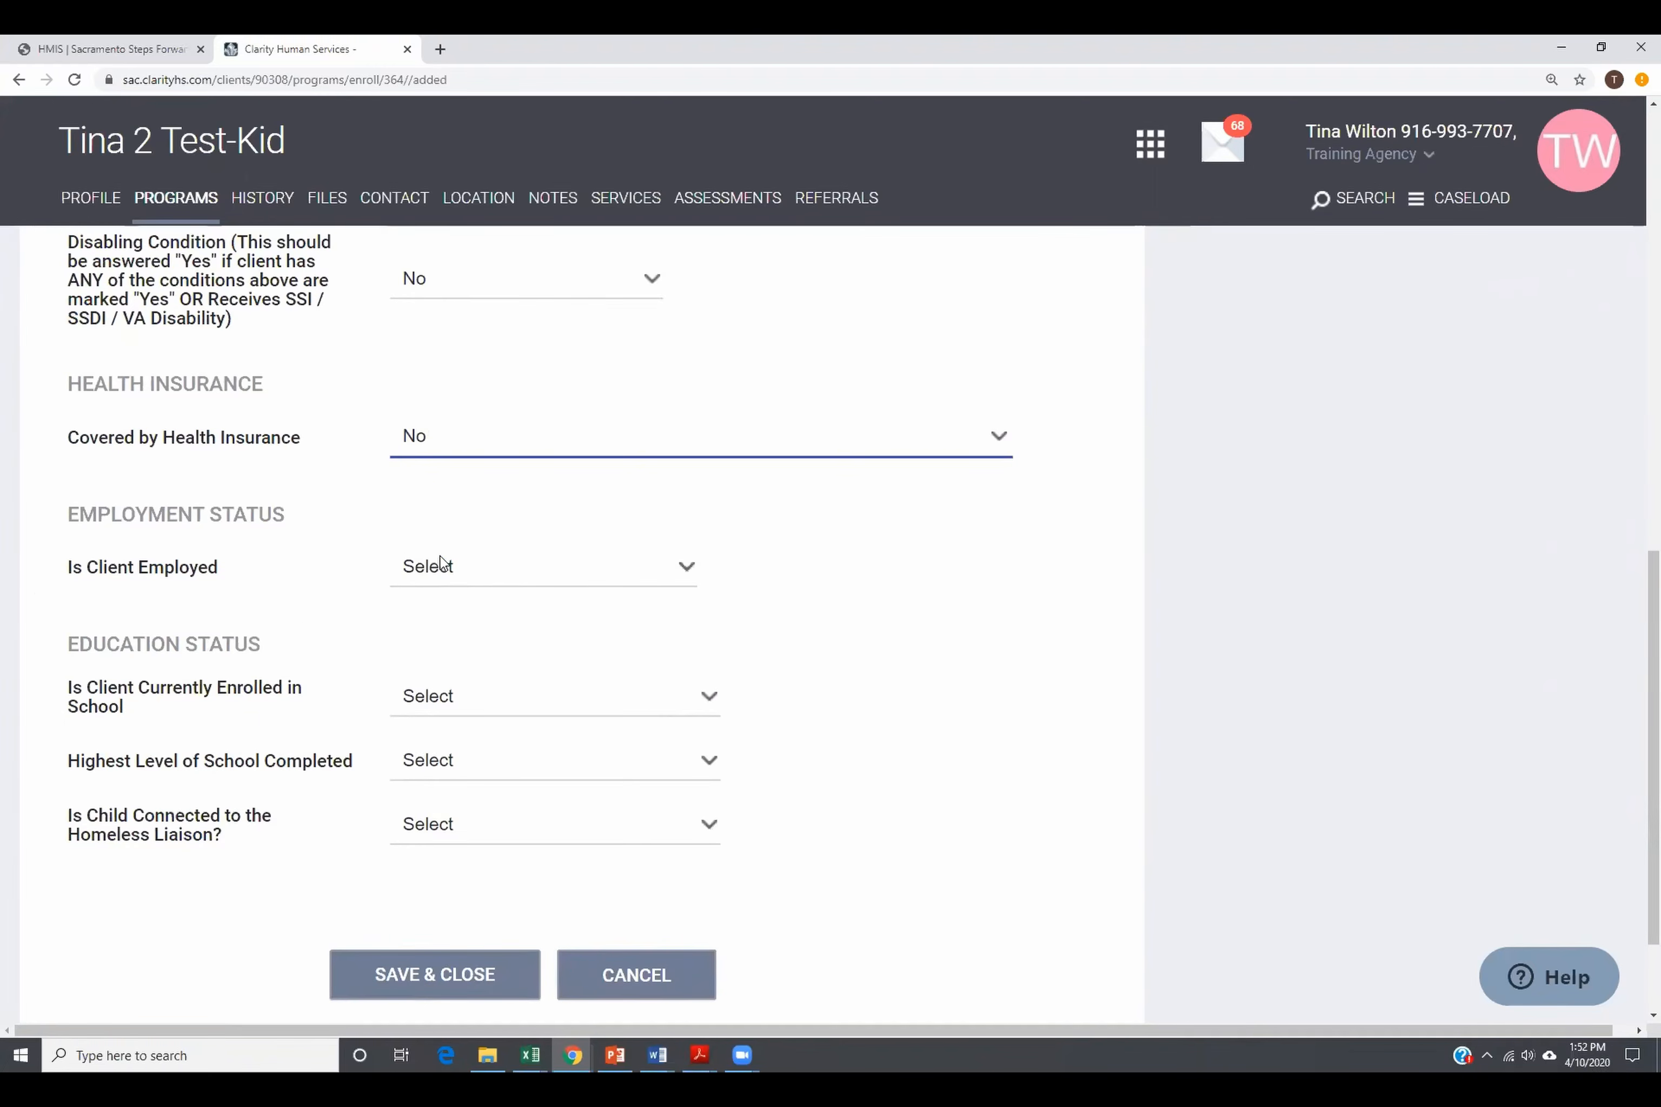
Step: Set the child's Is Client Employed to No and If No, Are you Seeking Employment to No
{"action": "left_click", "coordinate": [493, 577]}
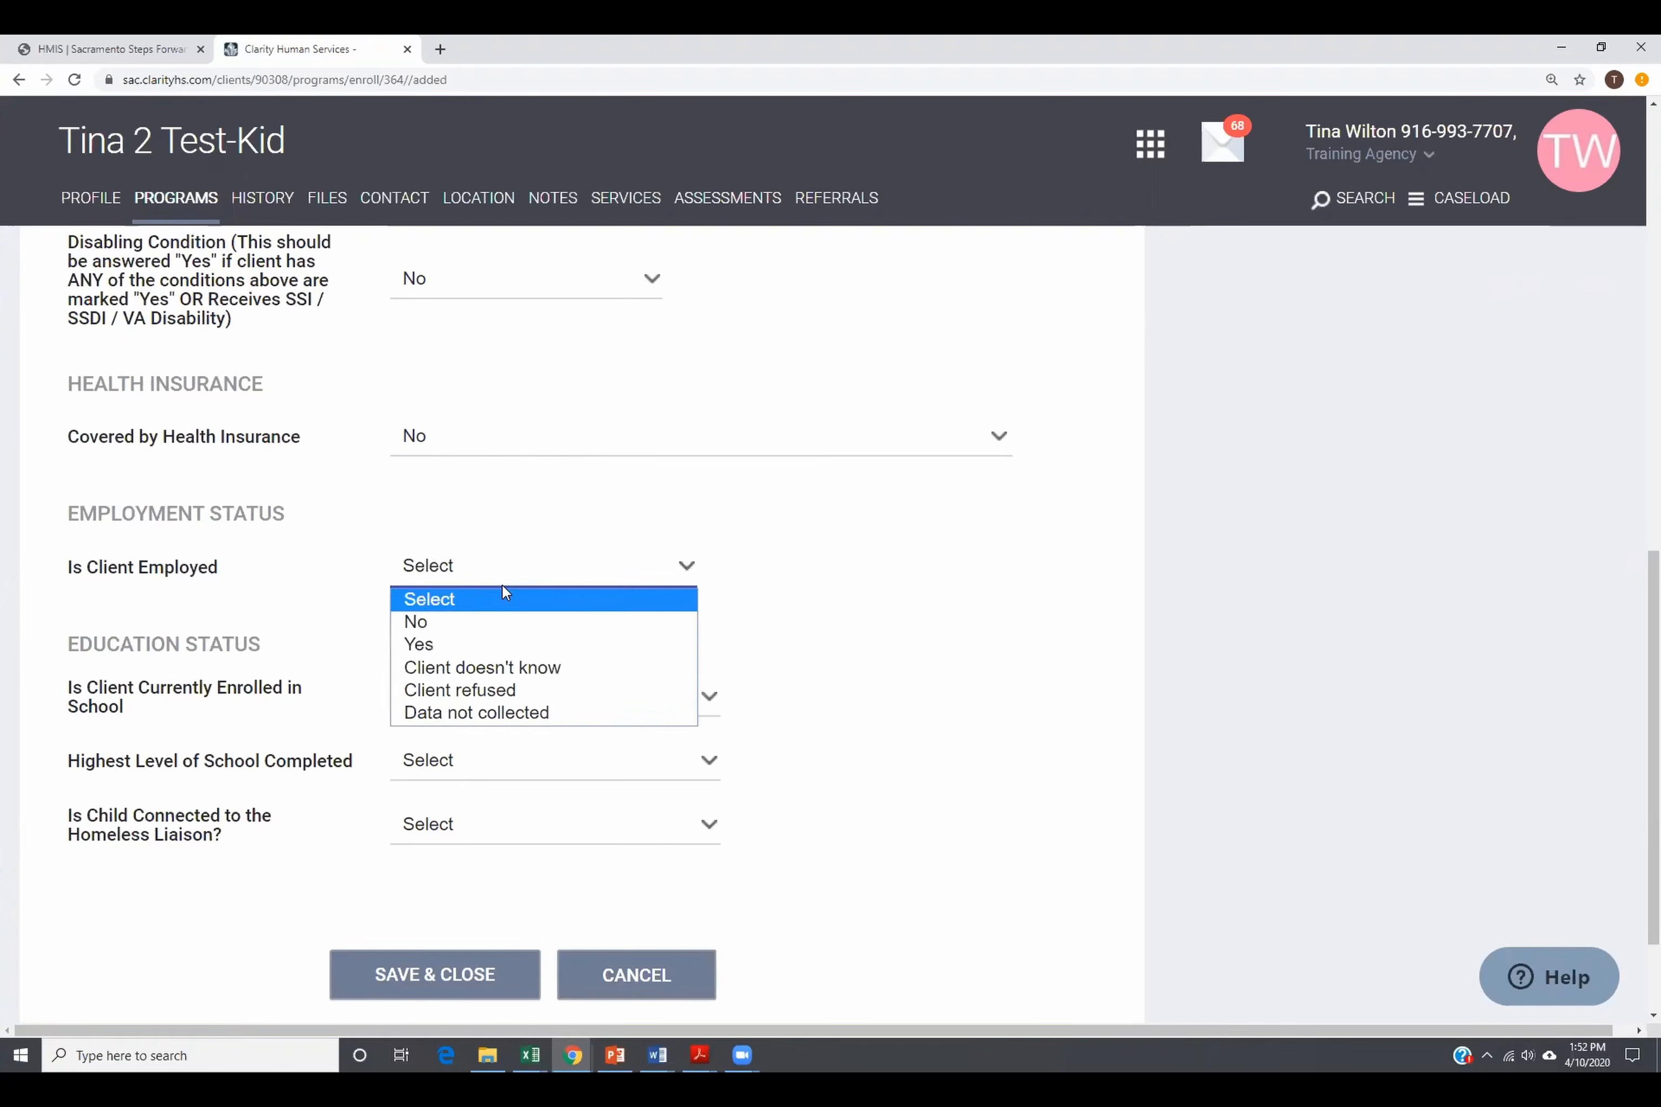
{"action": "left_click", "coordinate": [440, 632]}
{"action": "left_click", "coordinate": [463, 646]}
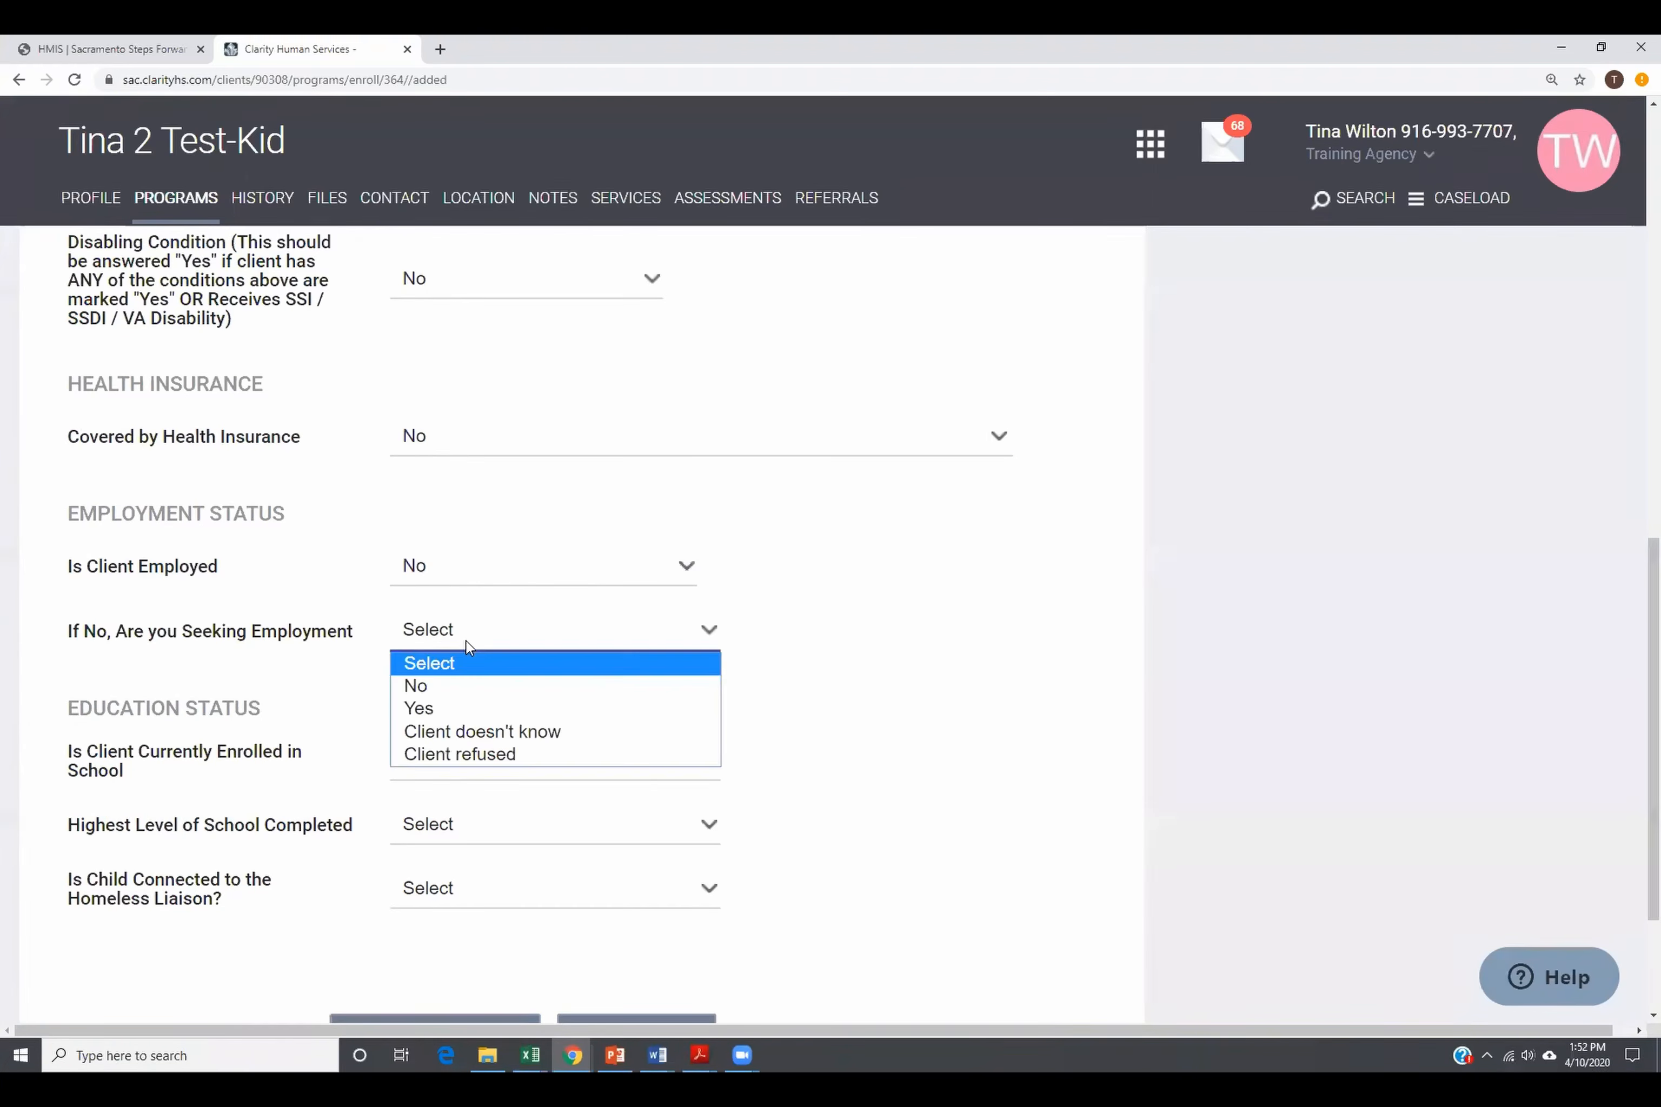
{"action": "left_click", "coordinate": [431, 690]}
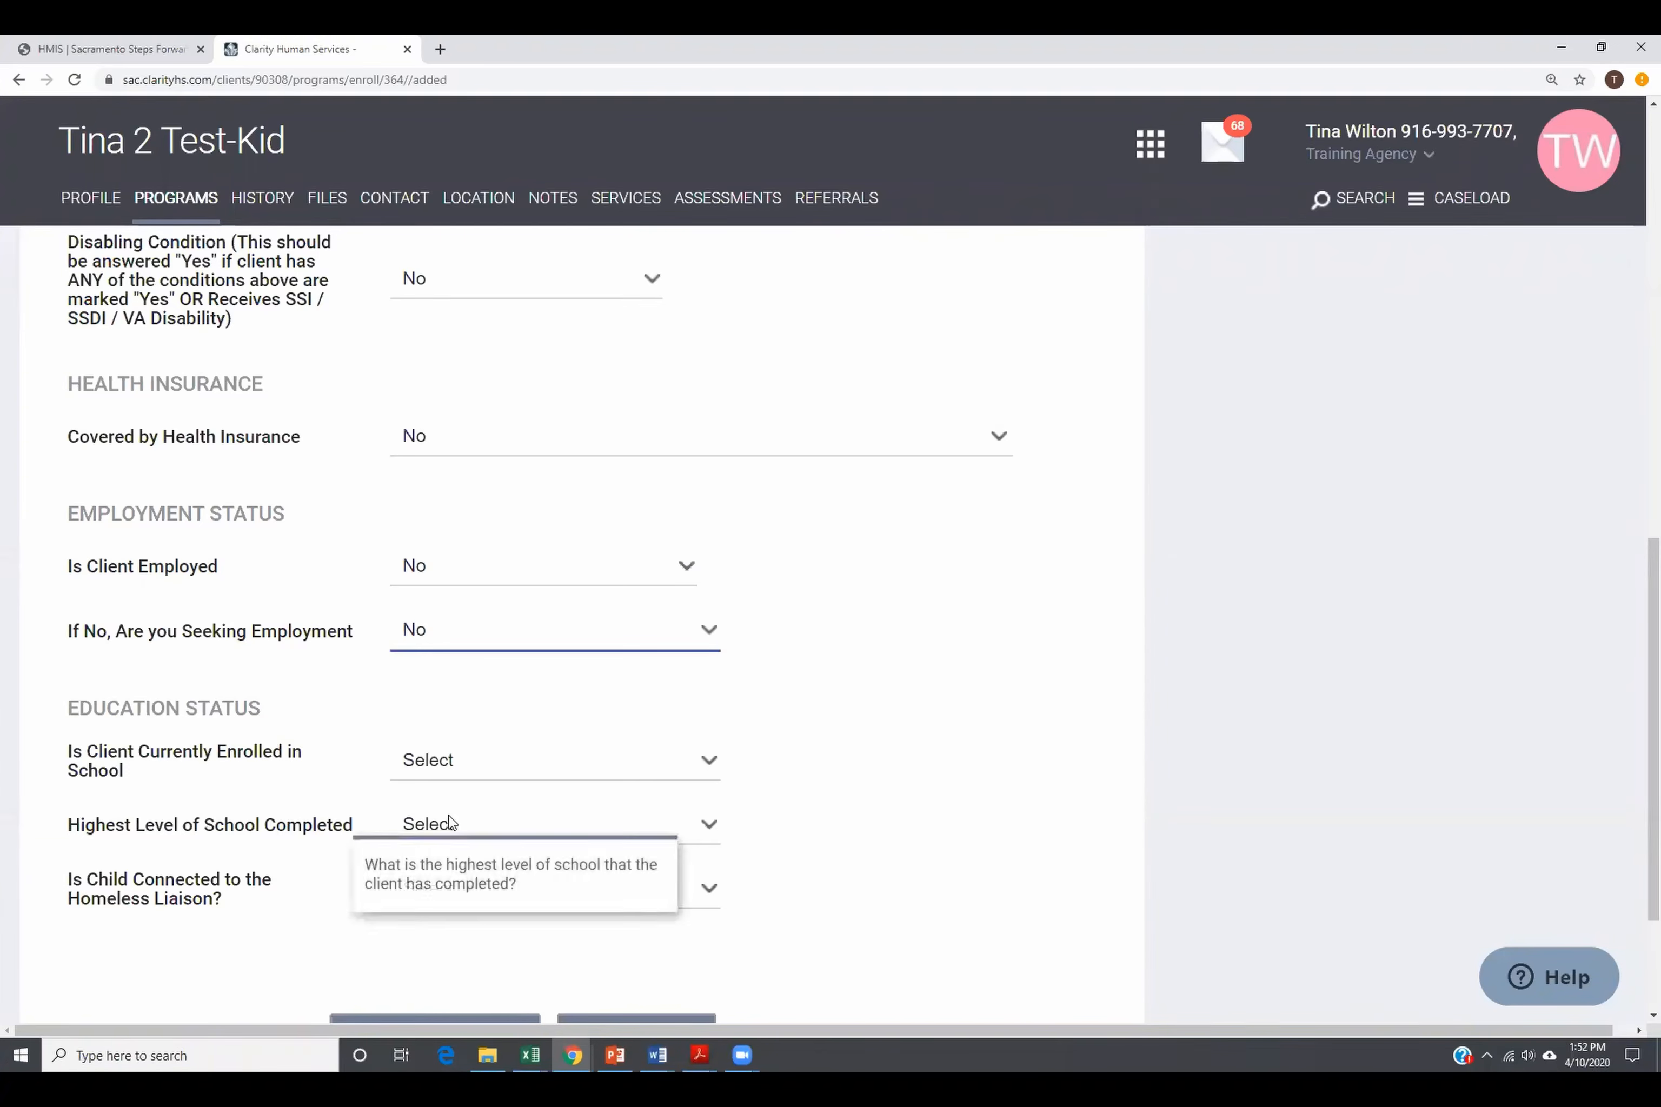
Step: Set the child's Is Client Currently Enrolled in School to Yes and Highest Level of School Completed to 10th grade
{"action": "left_click", "coordinate": [476, 769]}
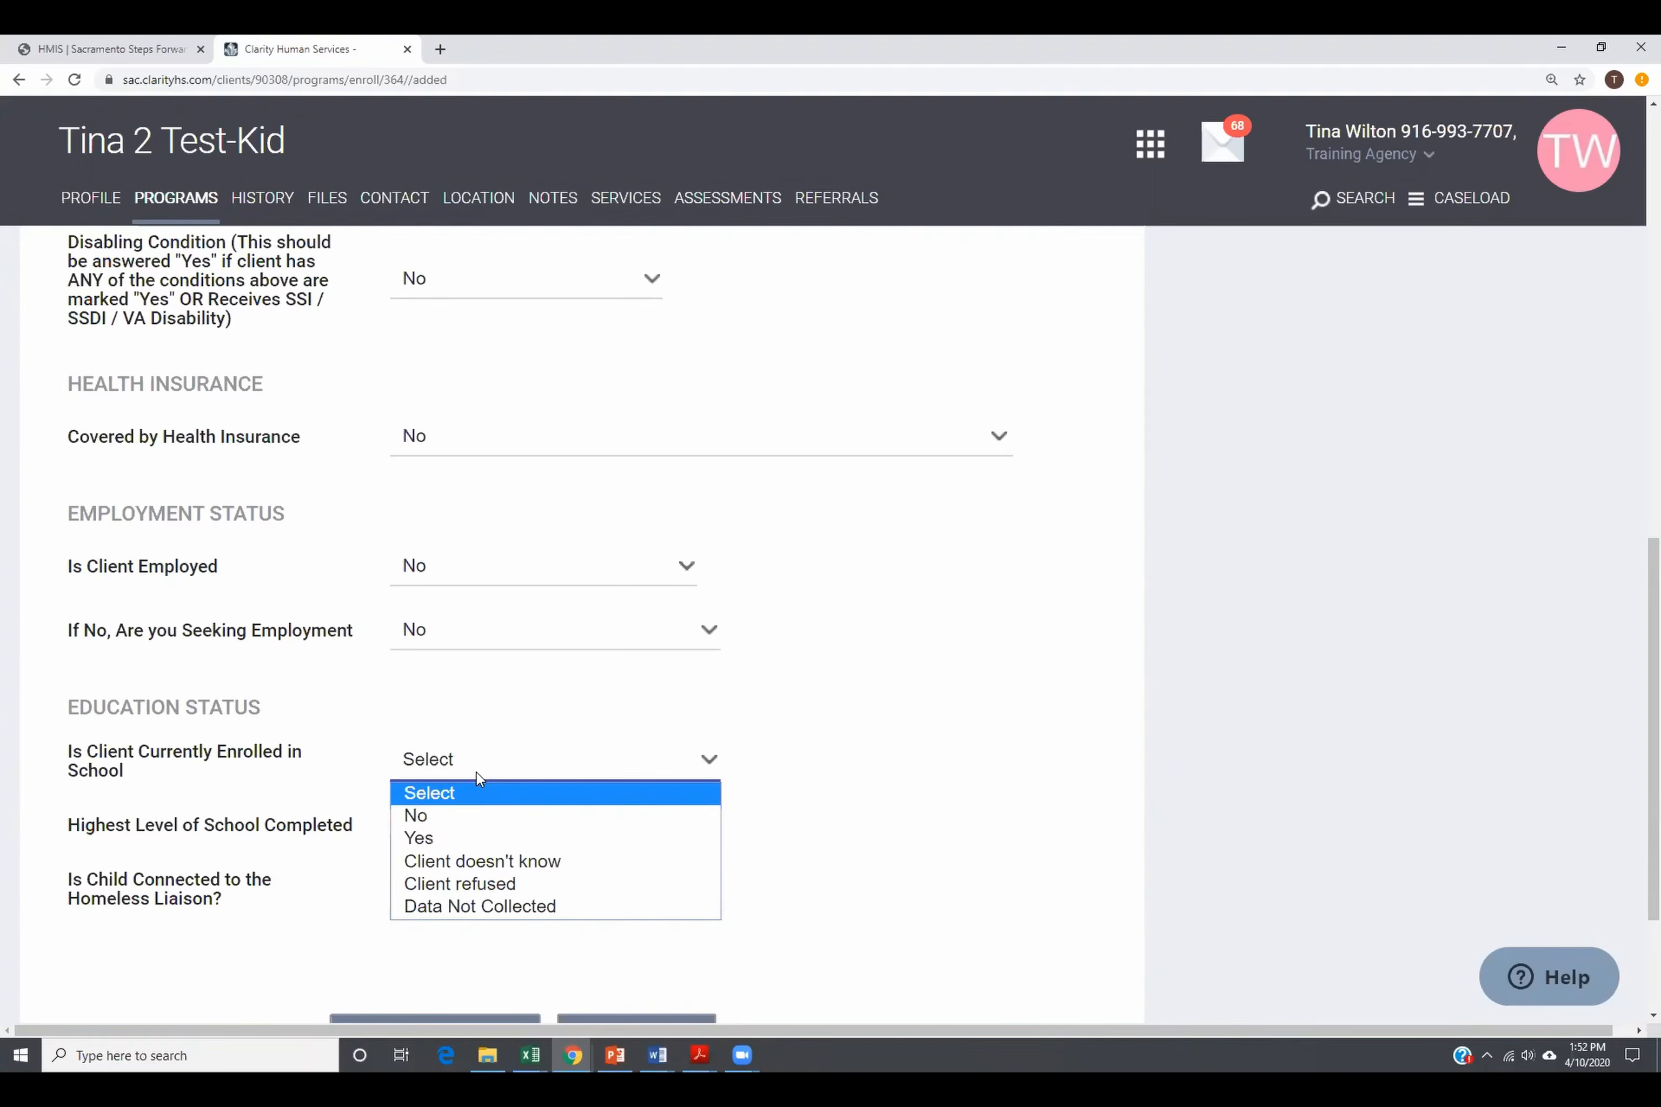
{"action": "left_click", "coordinate": [458, 836]}
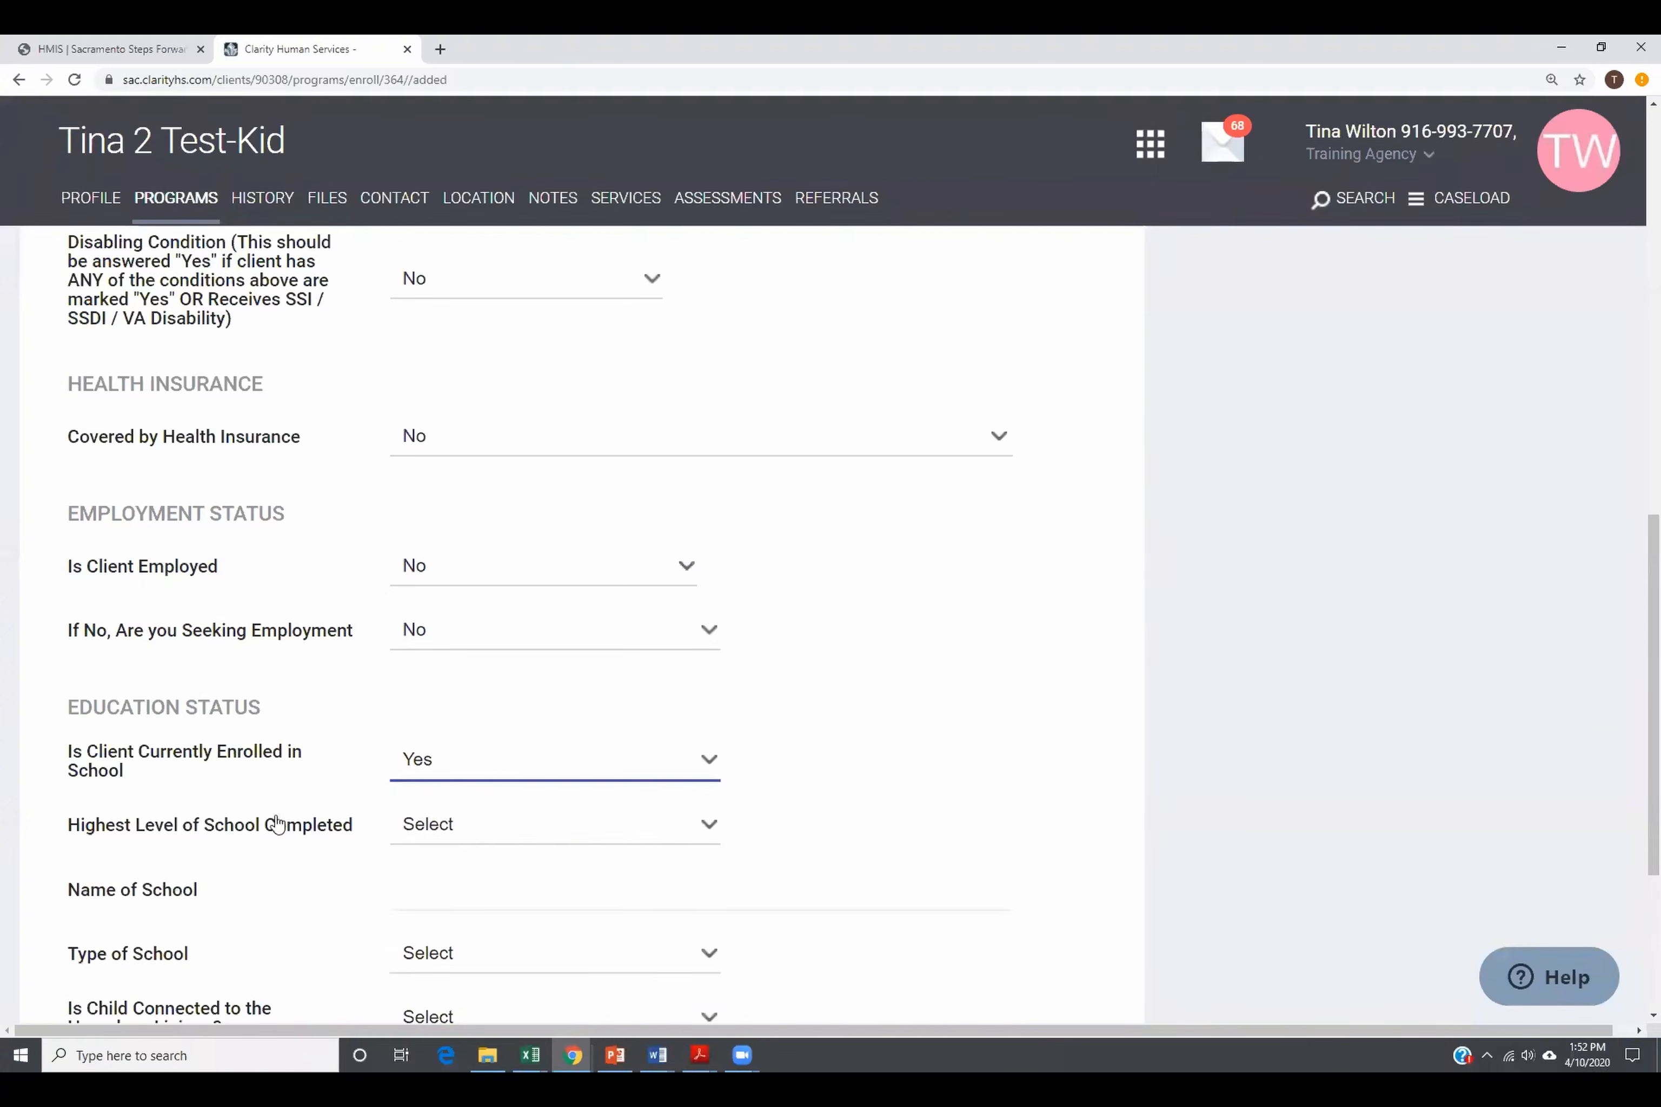
{"action": "left_click", "coordinate": [469, 828]}
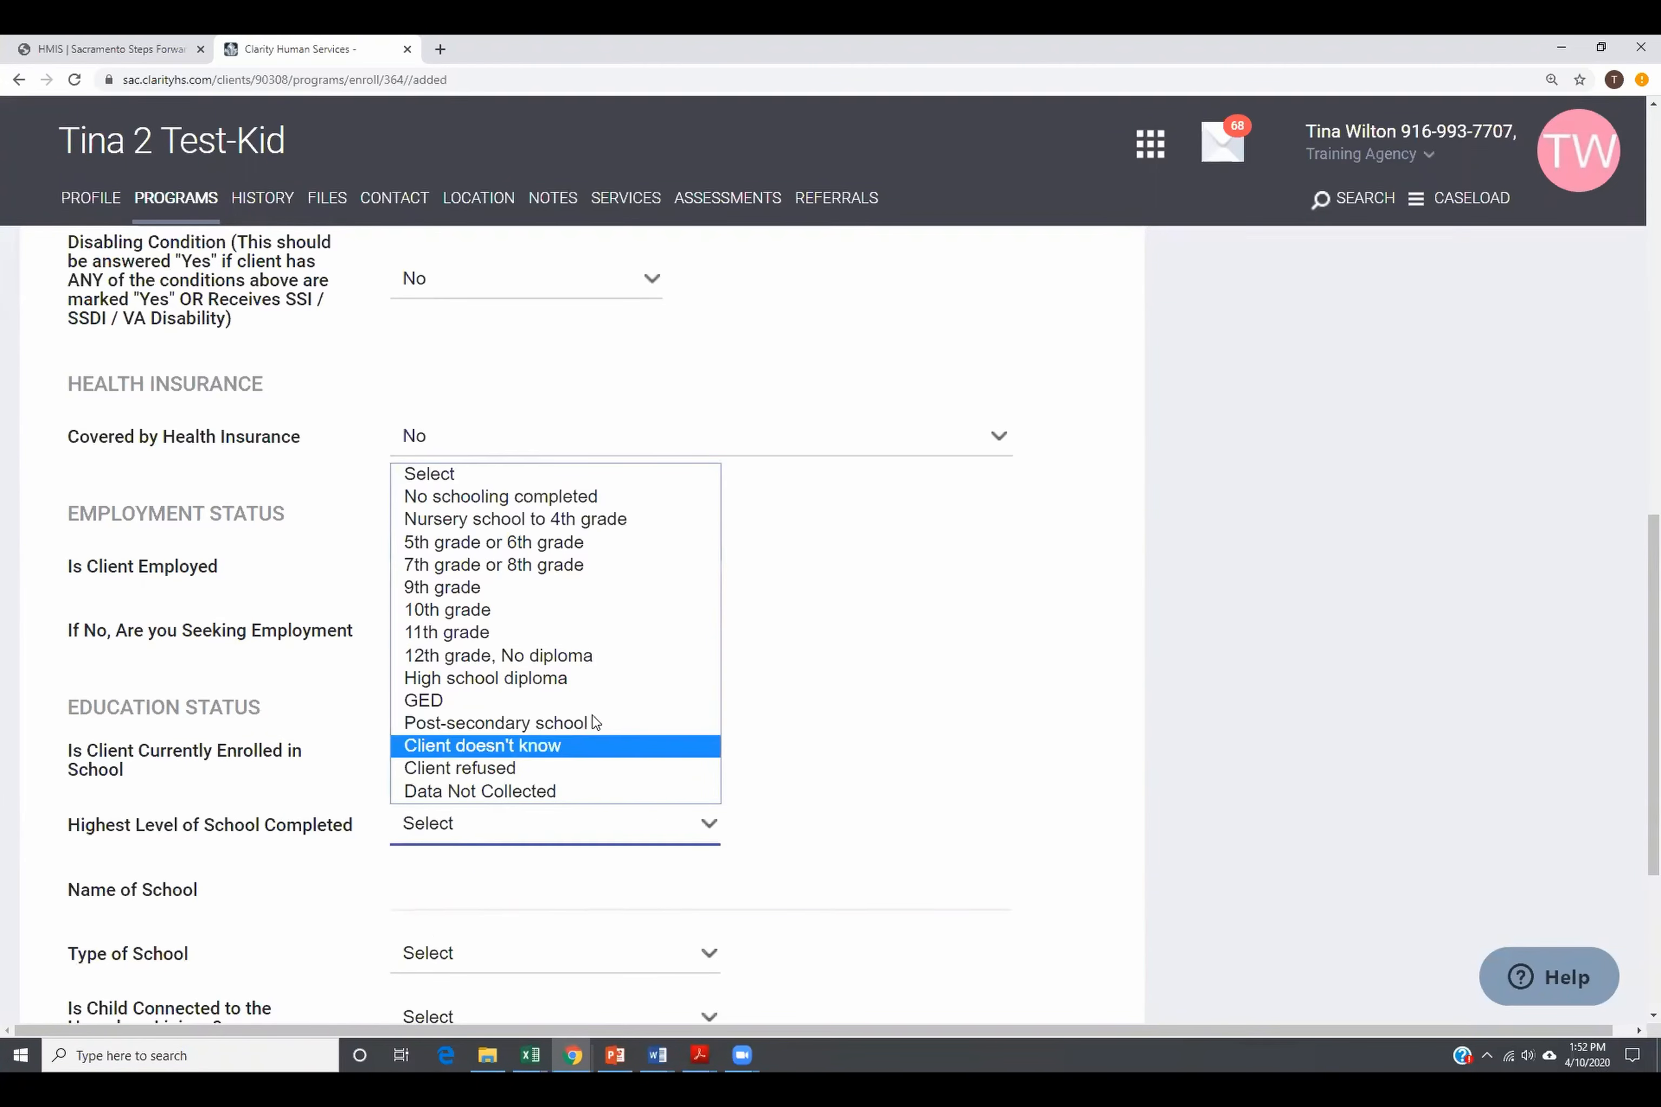
{"action": "left_click", "coordinate": [498, 611]}
Step: Enter "Public school" as the child's Name of School and set Type of School to Public school
{"action": "scroll", "coordinate": [500, 611], "scroll_direction": "down", "scroll_amount": 3}
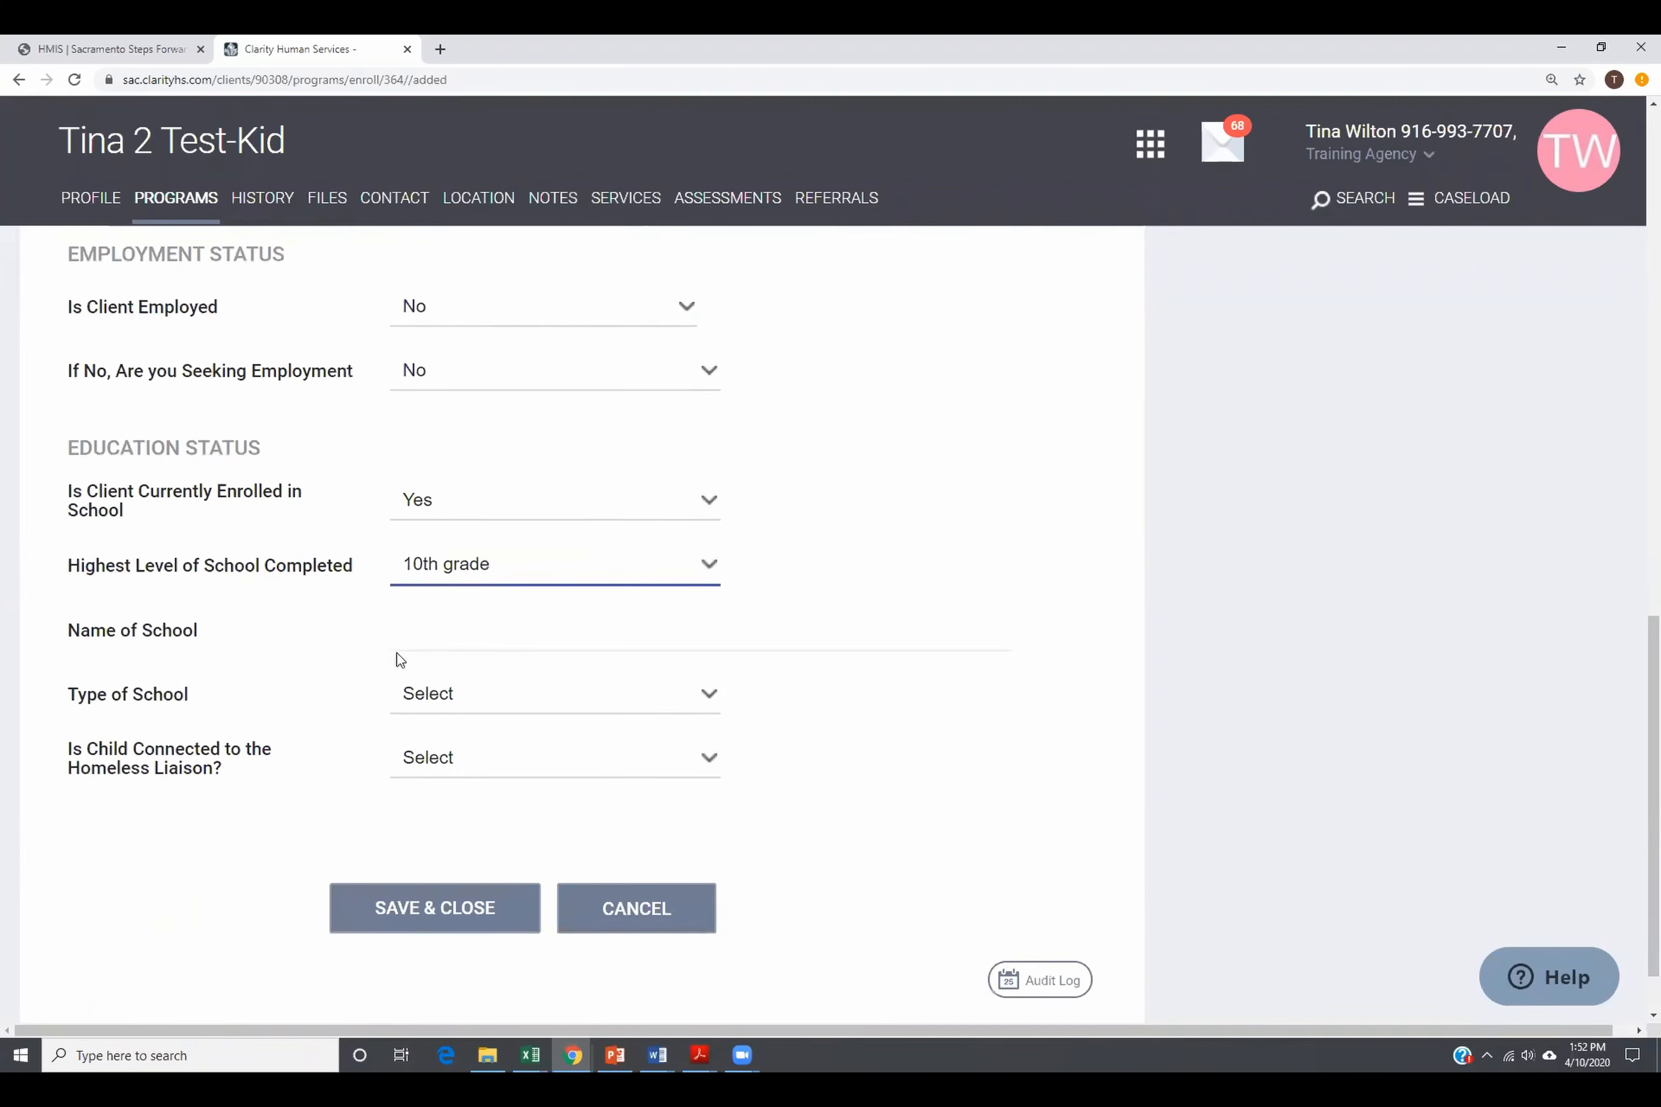
{"action": "left_click", "coordinate": [426, 636]}
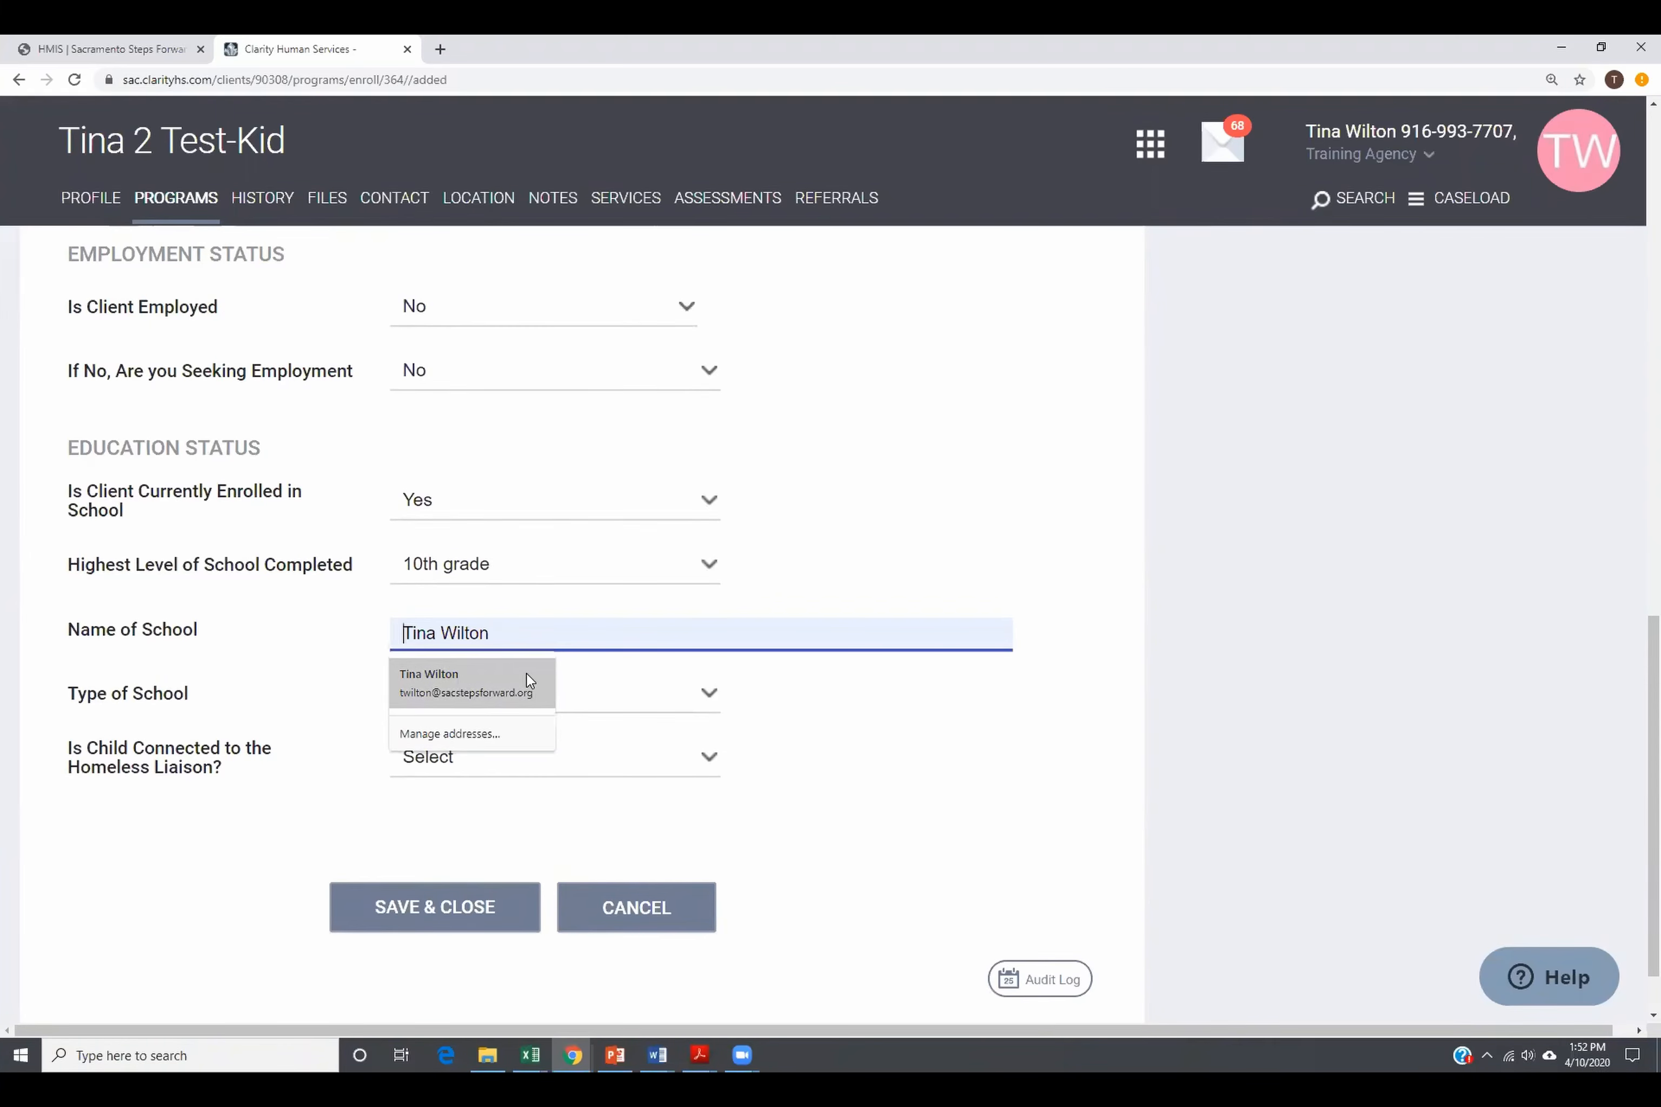
{"action": "type", "text": "Puvlic"}
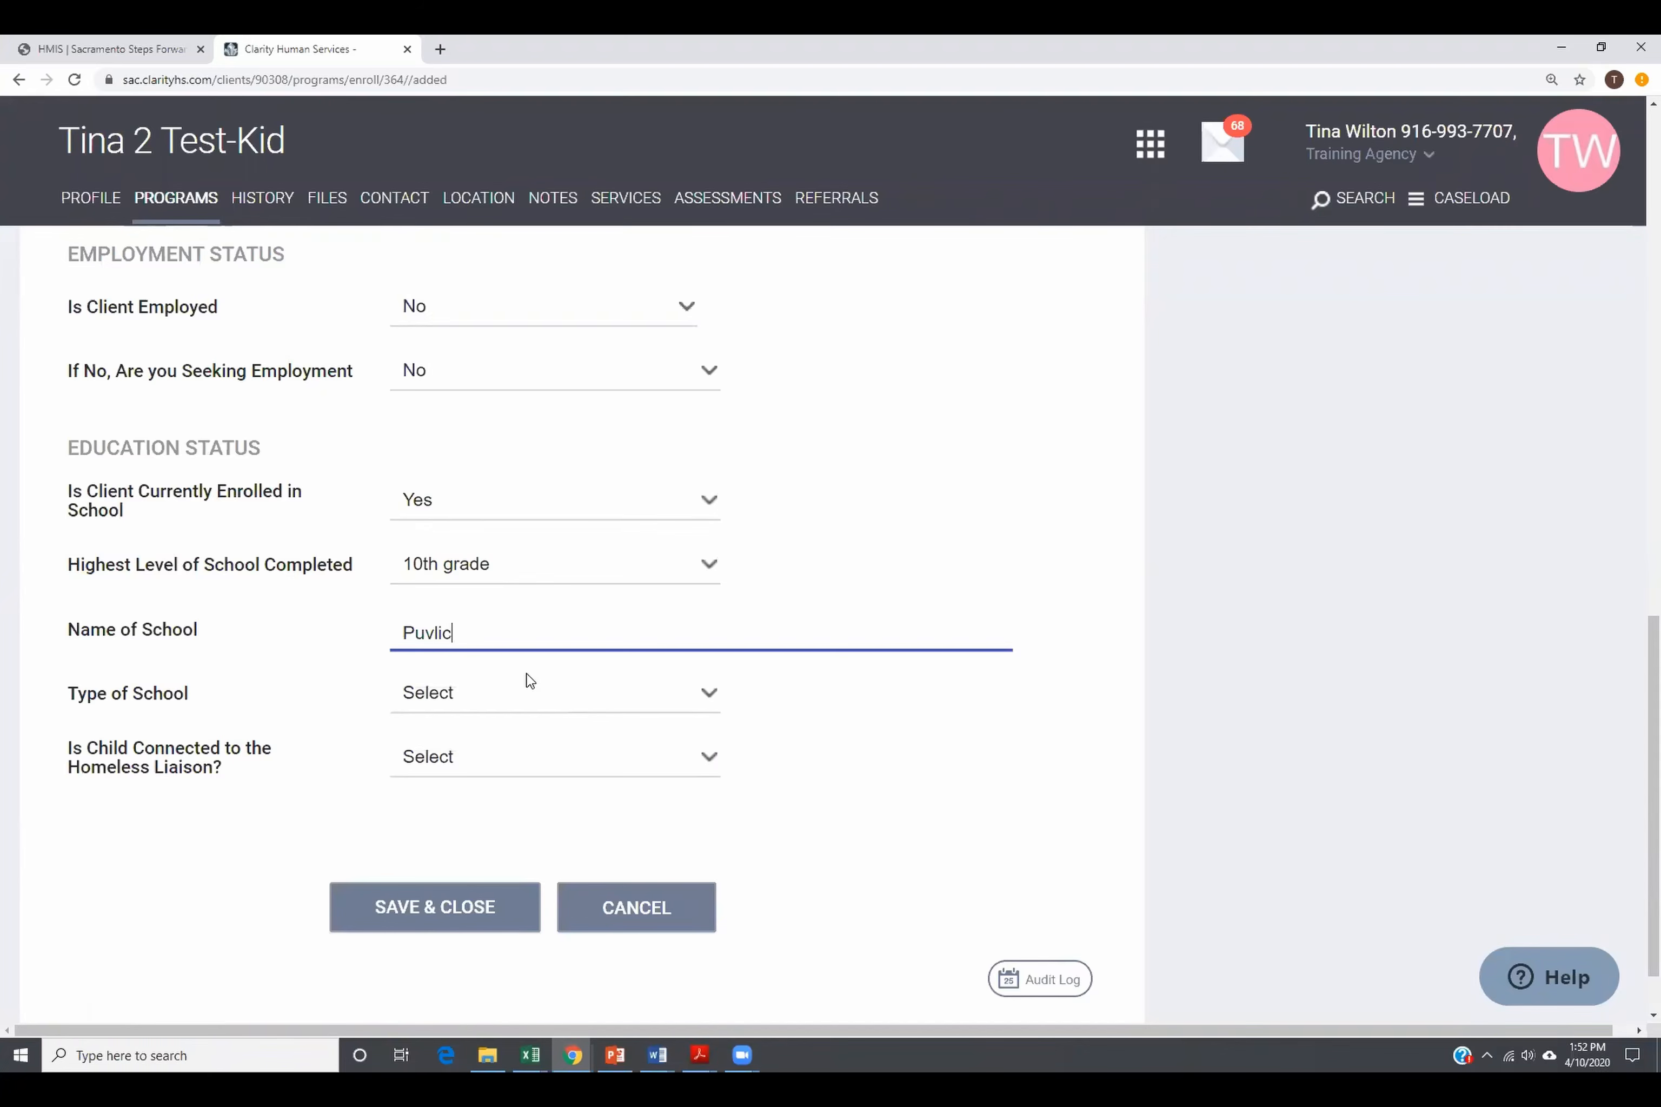
{"action": "type", "text": "bli"}
{"action": "left_click", "coordinate": [498, 698]}
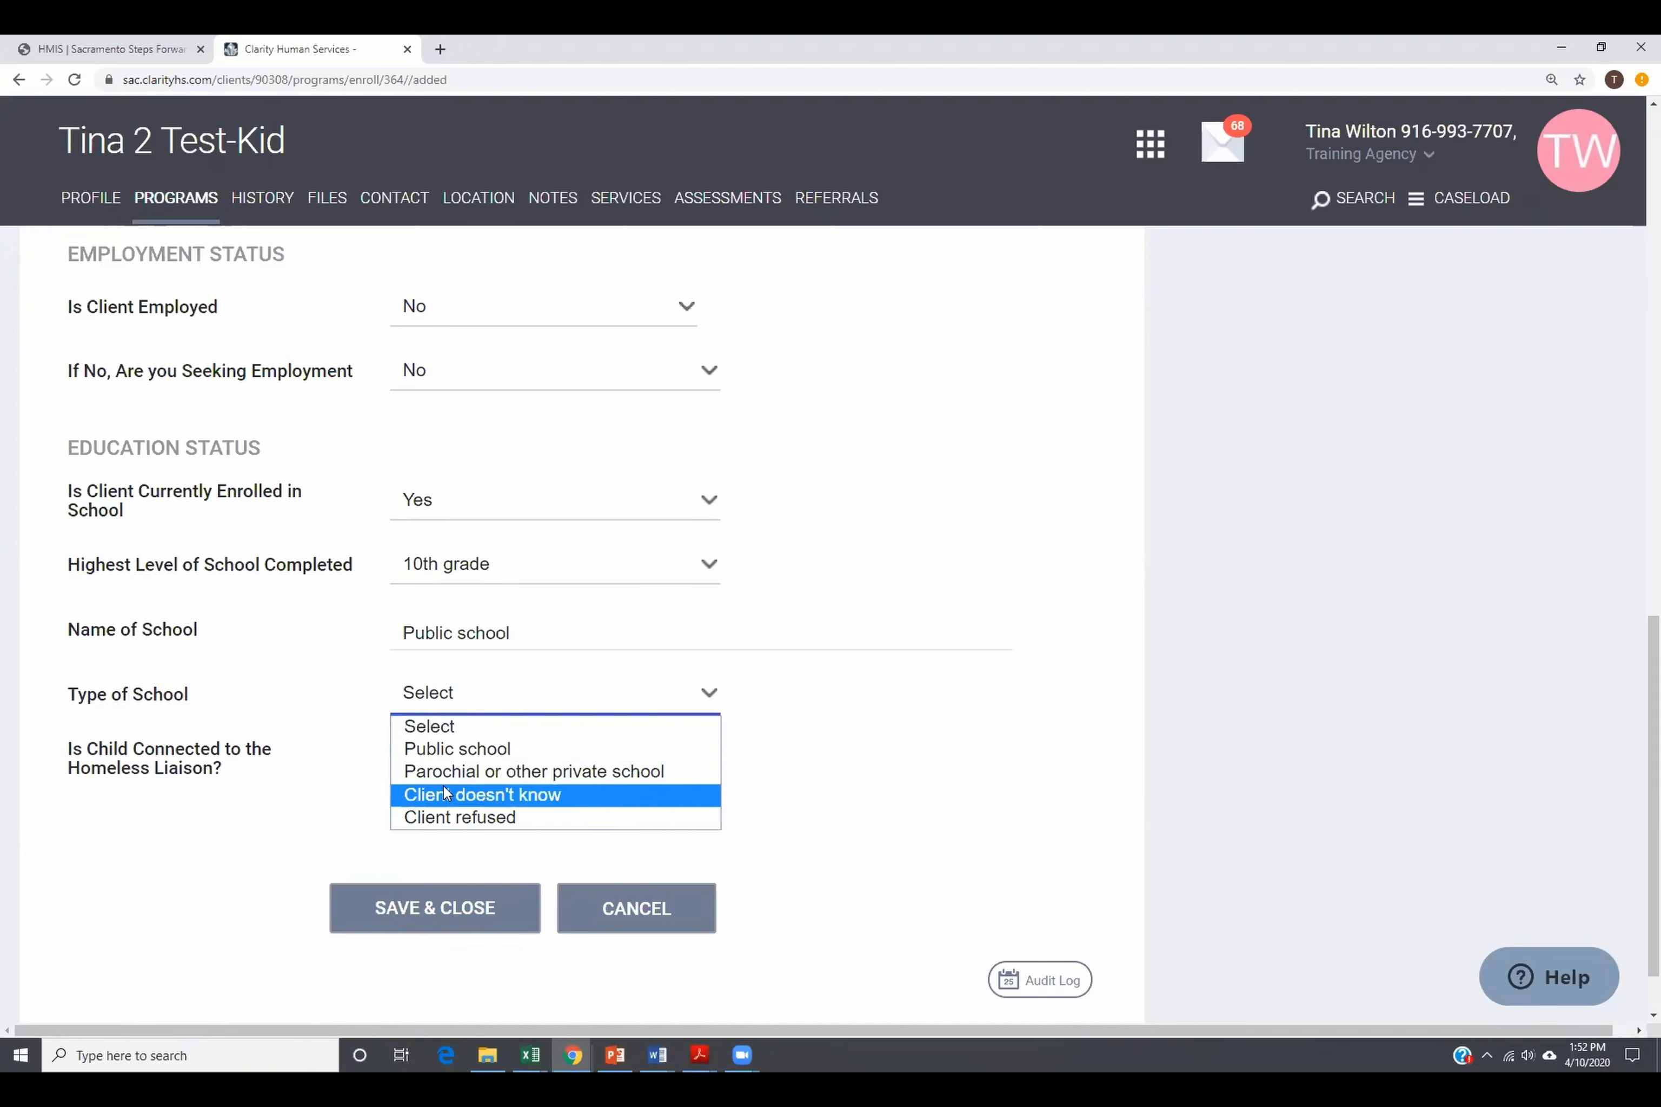
{"action": "left_click", "coordinate": [477, 750]}
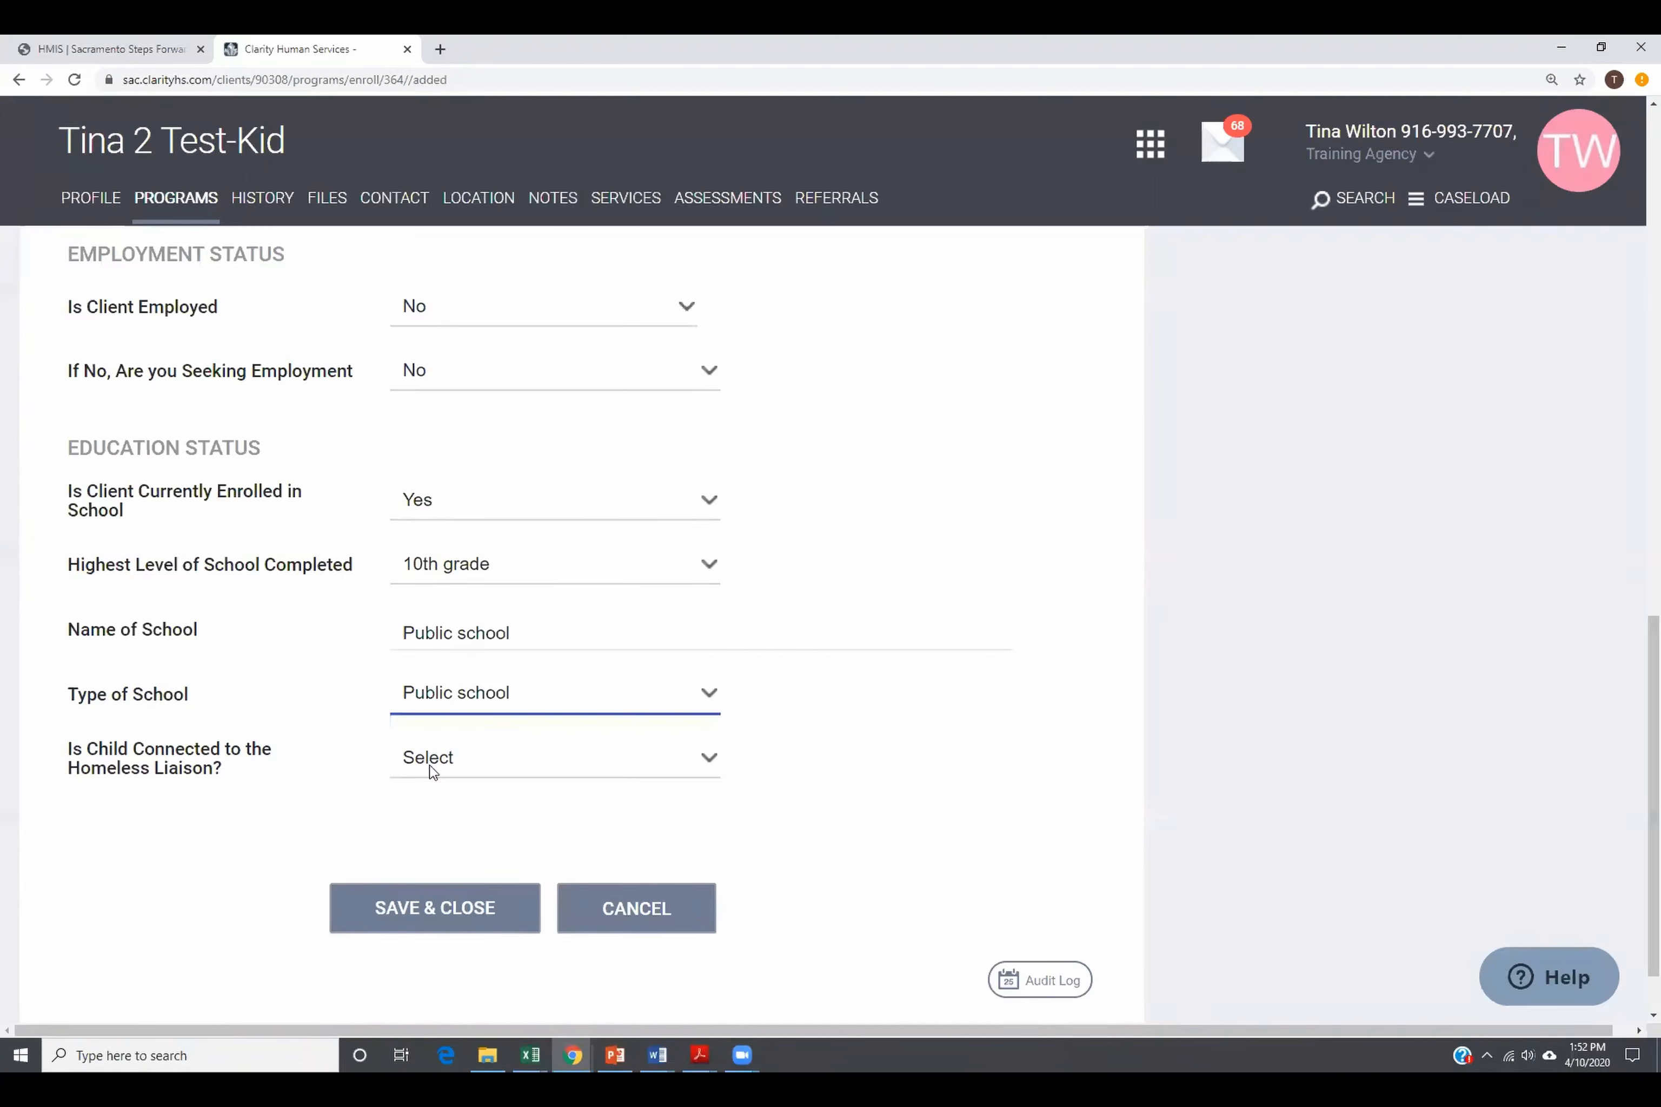
Step: Answer No to Is Child Connected to the Homeless Liaison and save and close the child's enrollment
{"action": "mouse_move", "coordinate": [214, 775]}
{"action": "left_click", "coordinate": [540, 770]}
{"action": "left_click", "coordinate": [477, 821]}
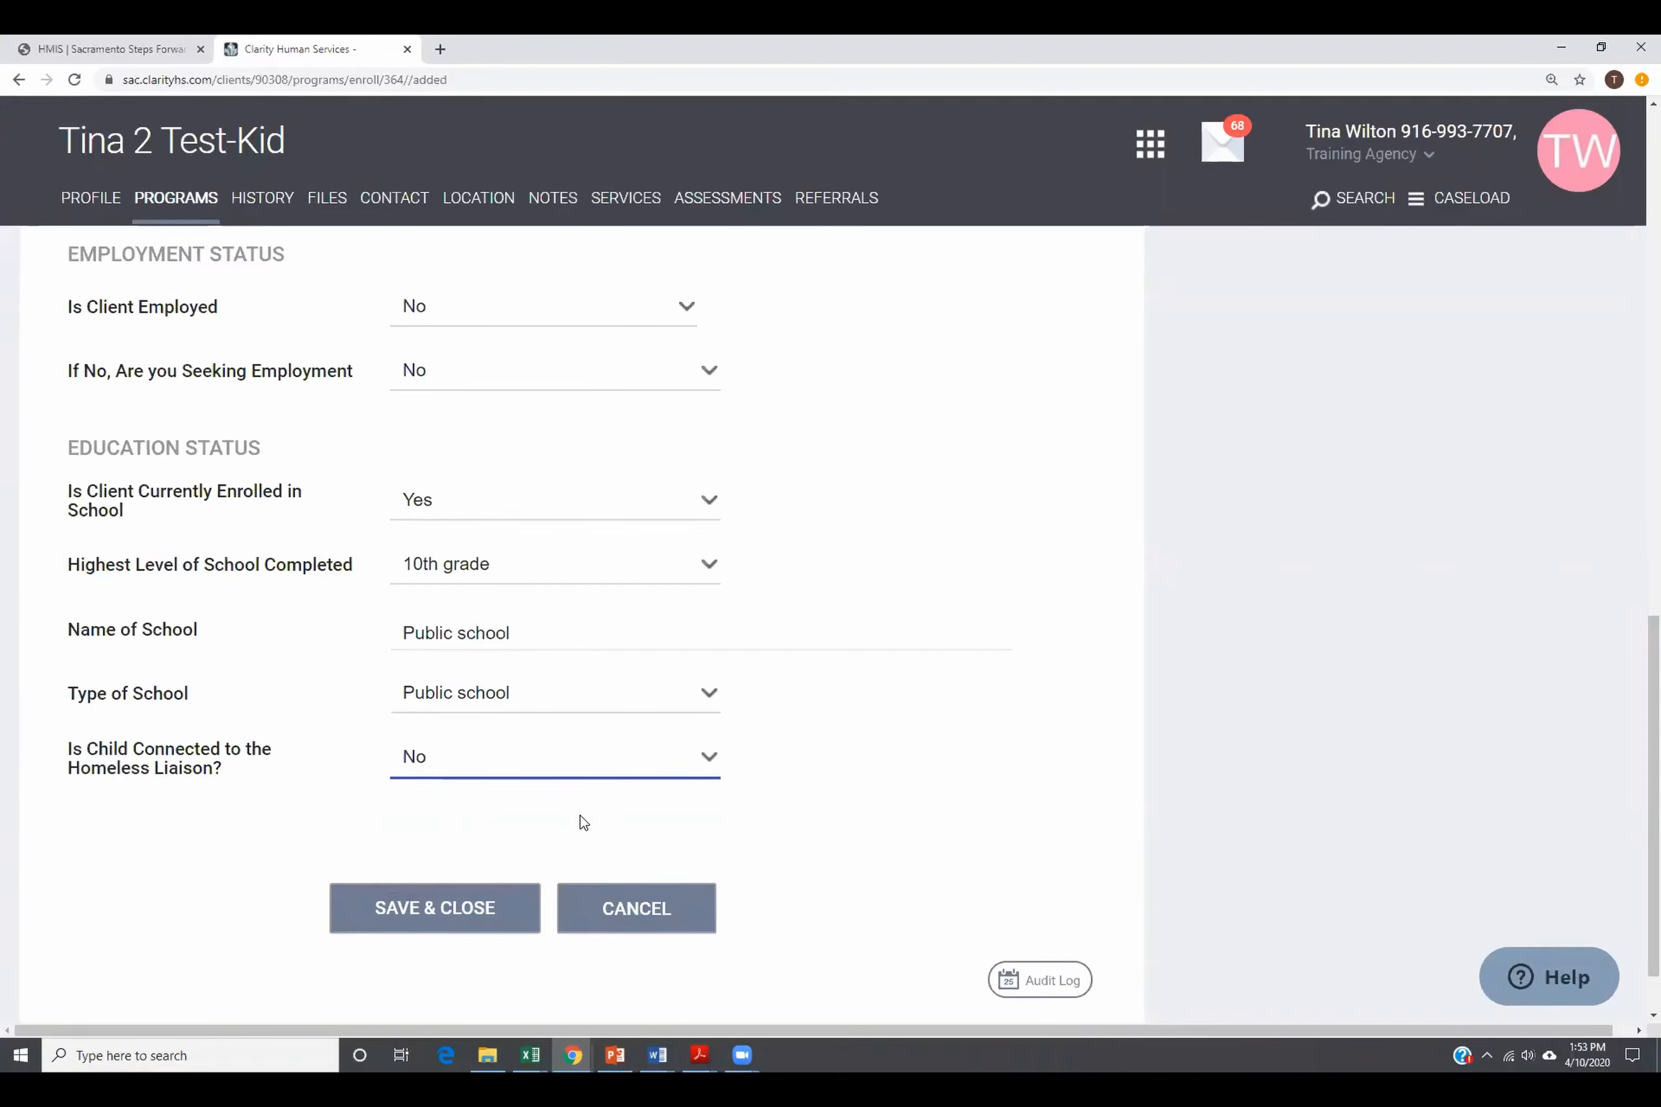
{"action": "left_click", "coordinate": [427, 915]}
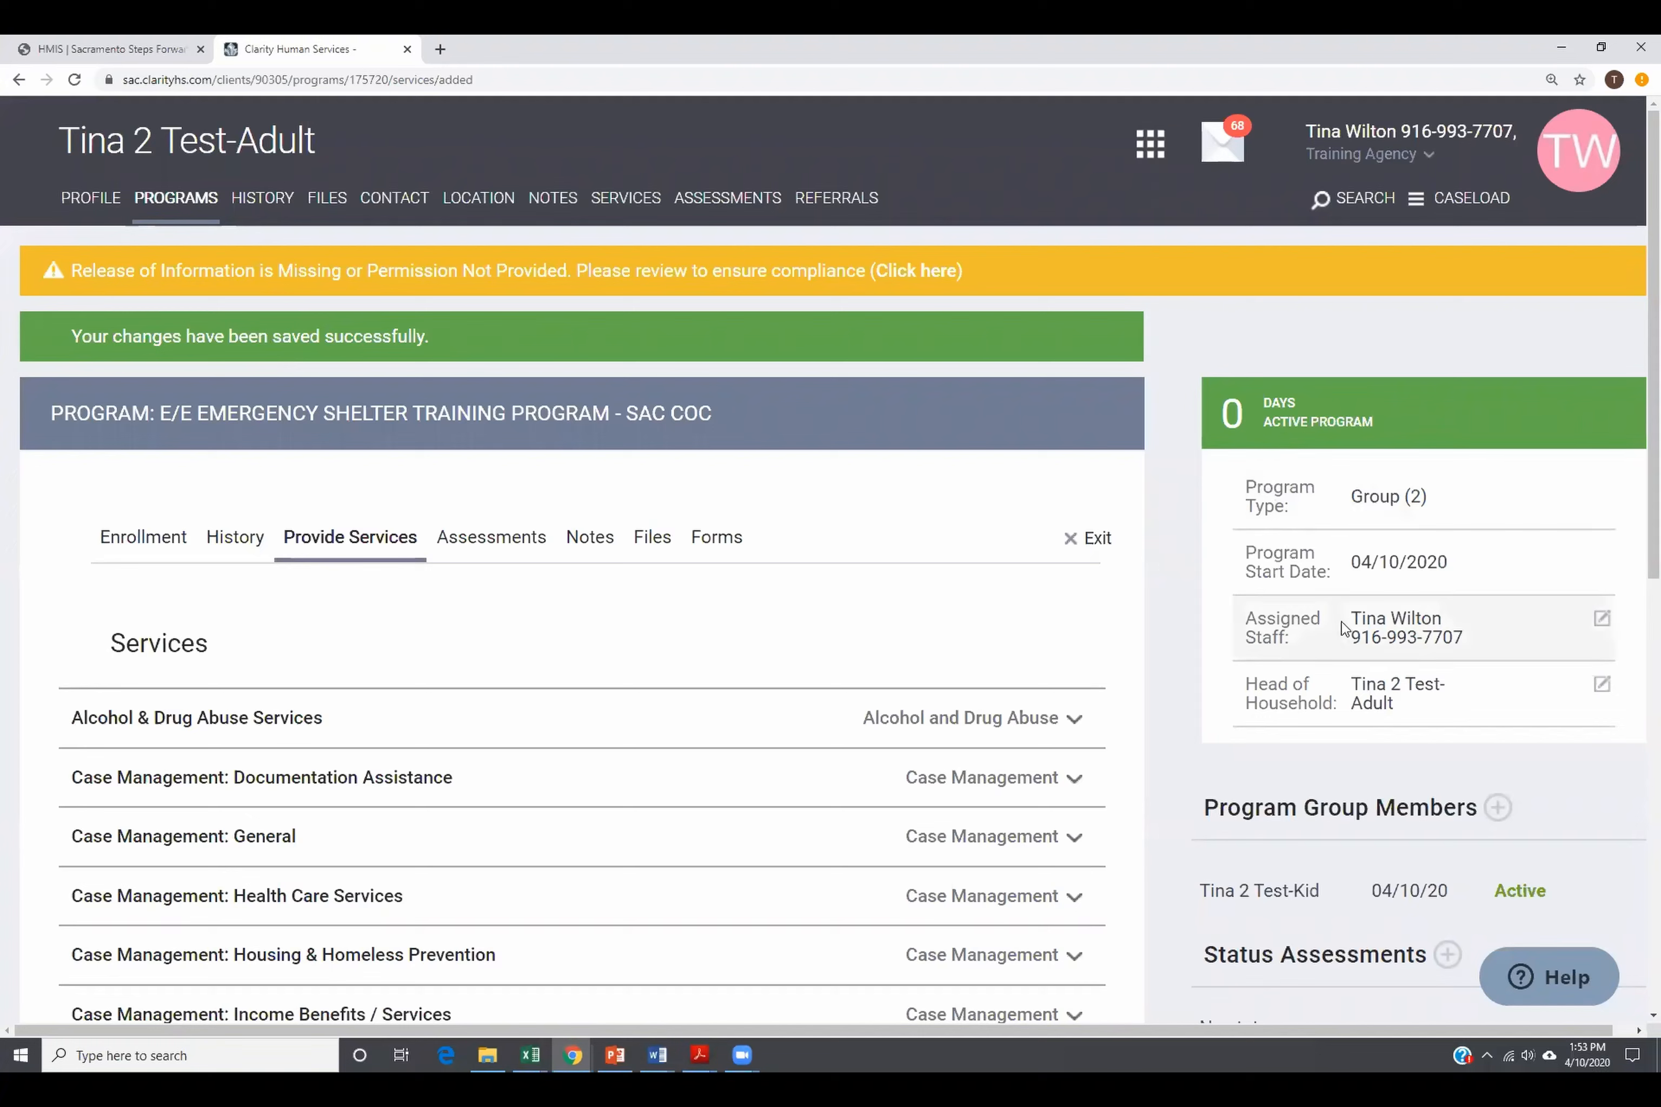
Step: View the staff members available for the program's Assigned Staff and leave without saving
{"action": "left_click", "coordinate": [1603, 623]}
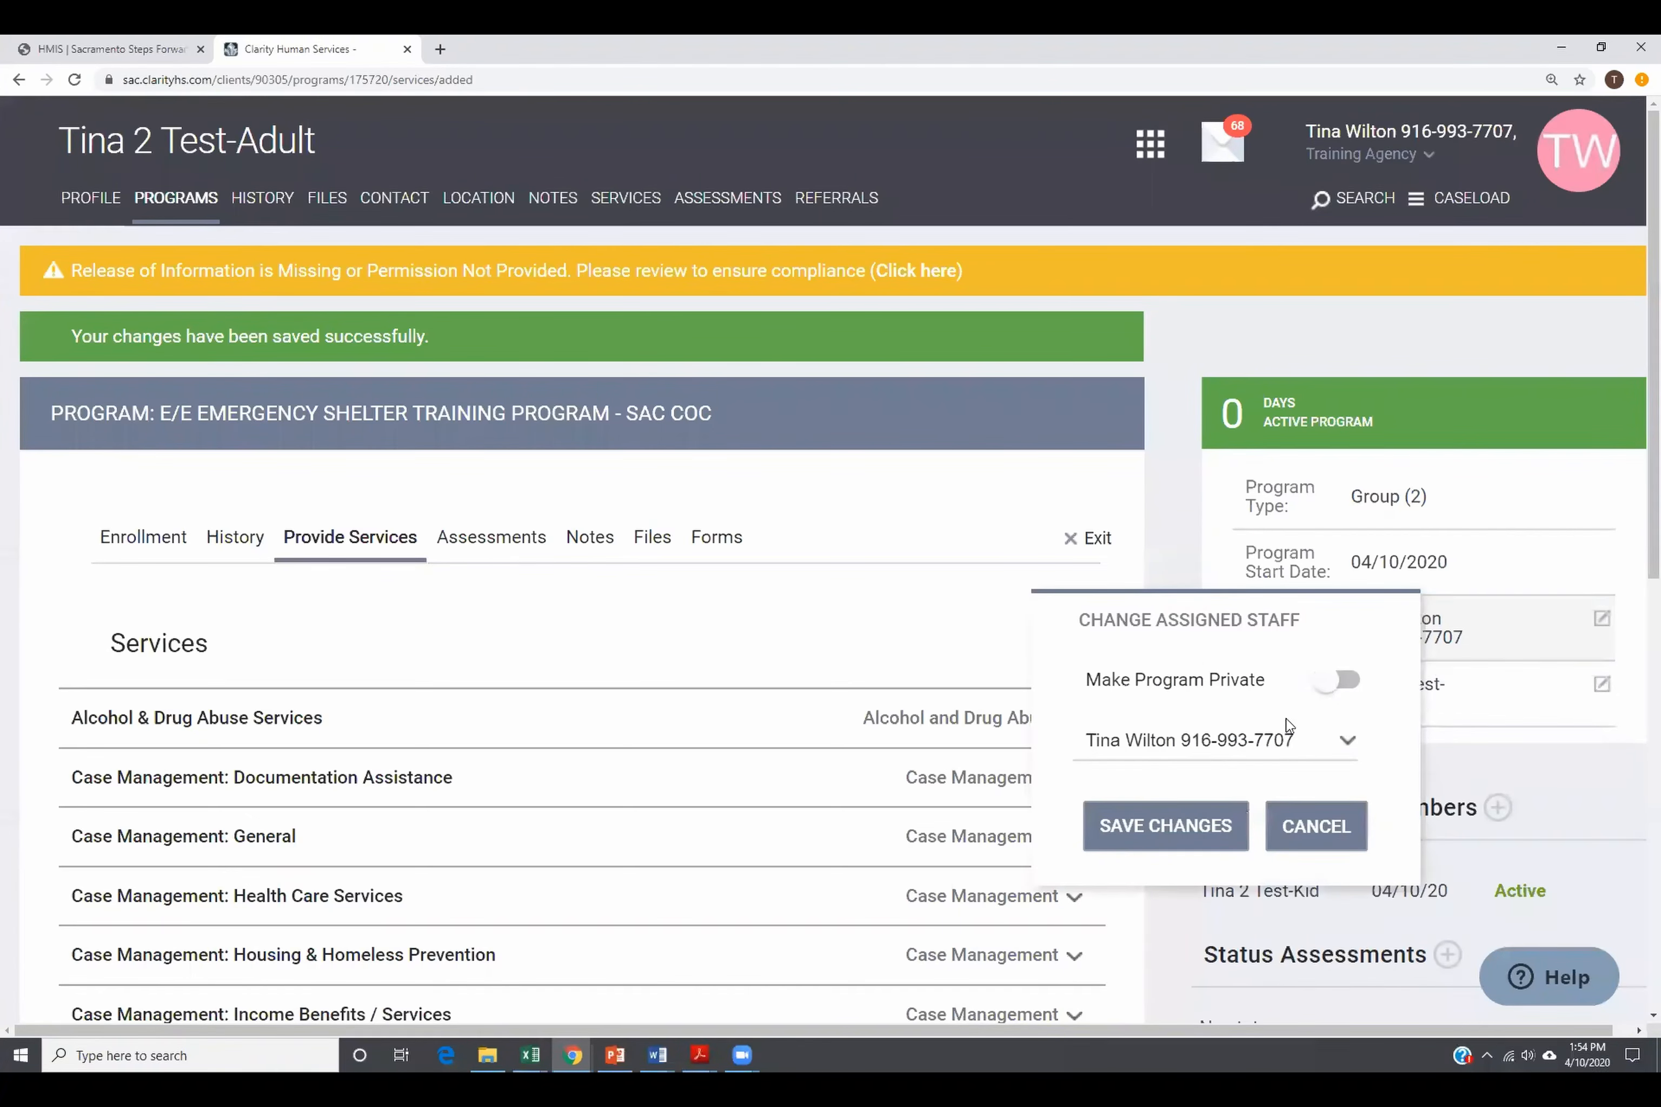
{"action": "left_click", "coordinate": [1350, 743]}
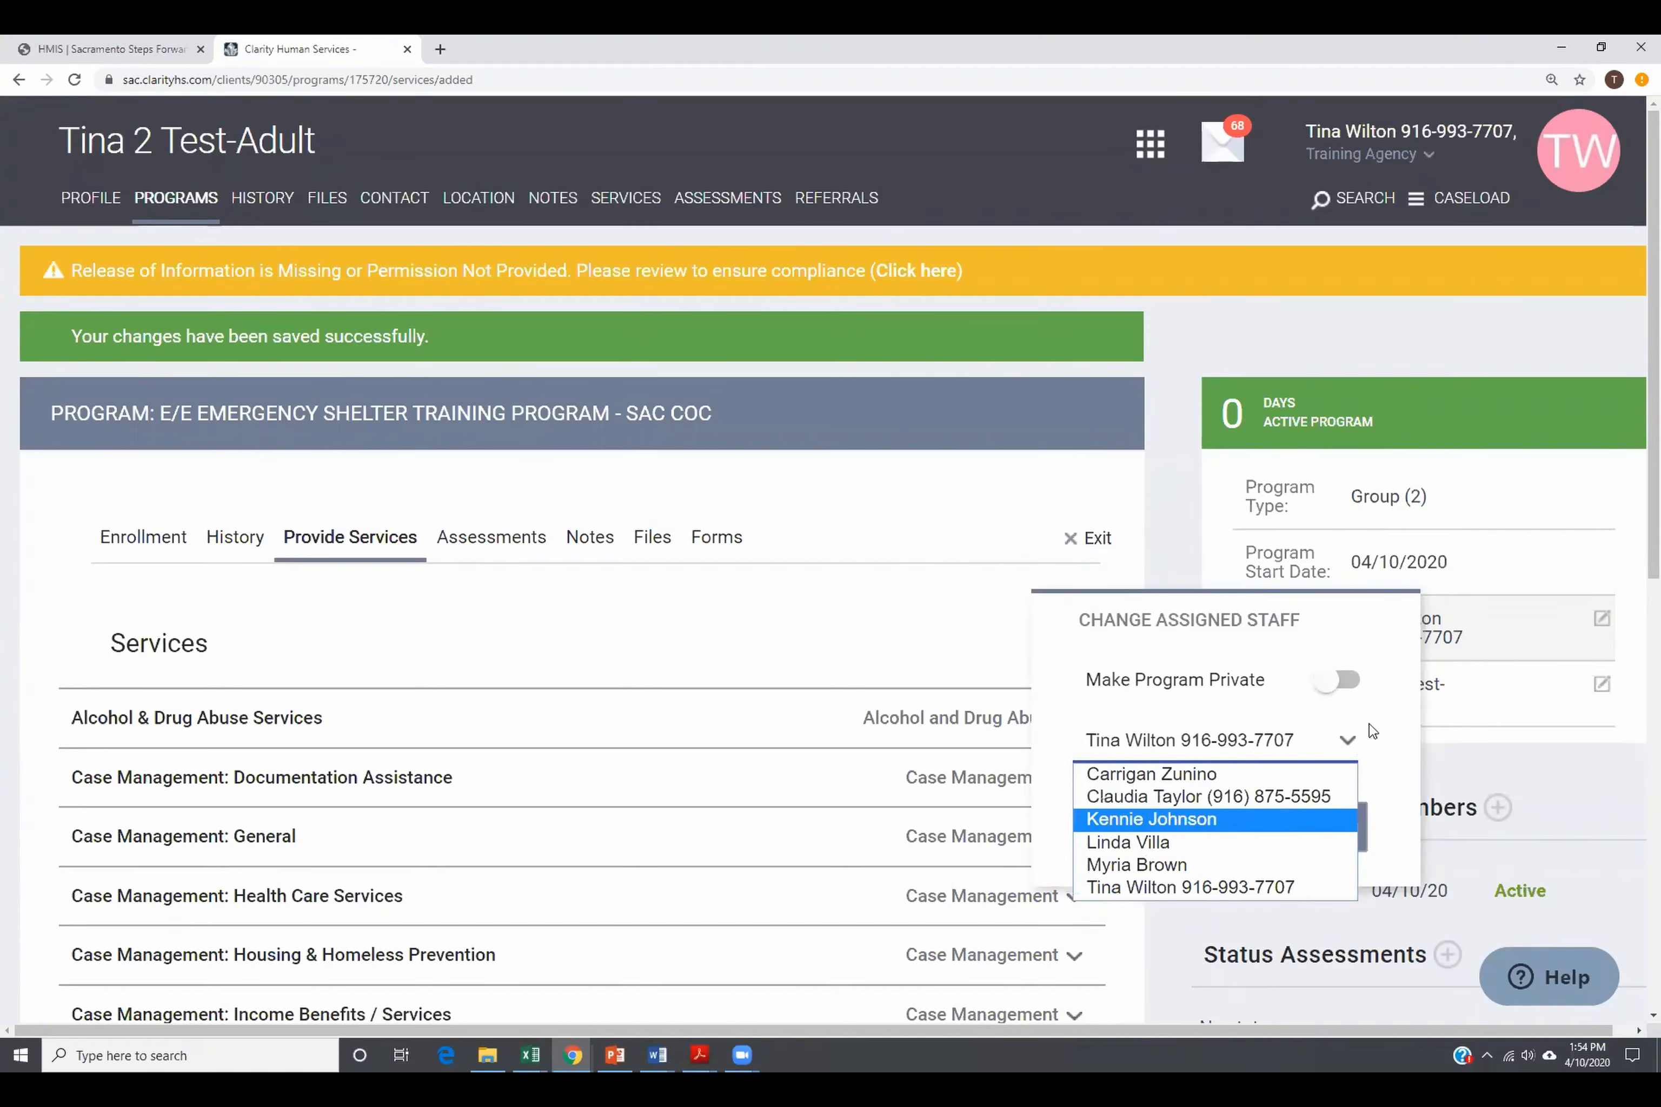
{"action": "left_click", "coordinate": [1399, 606]}
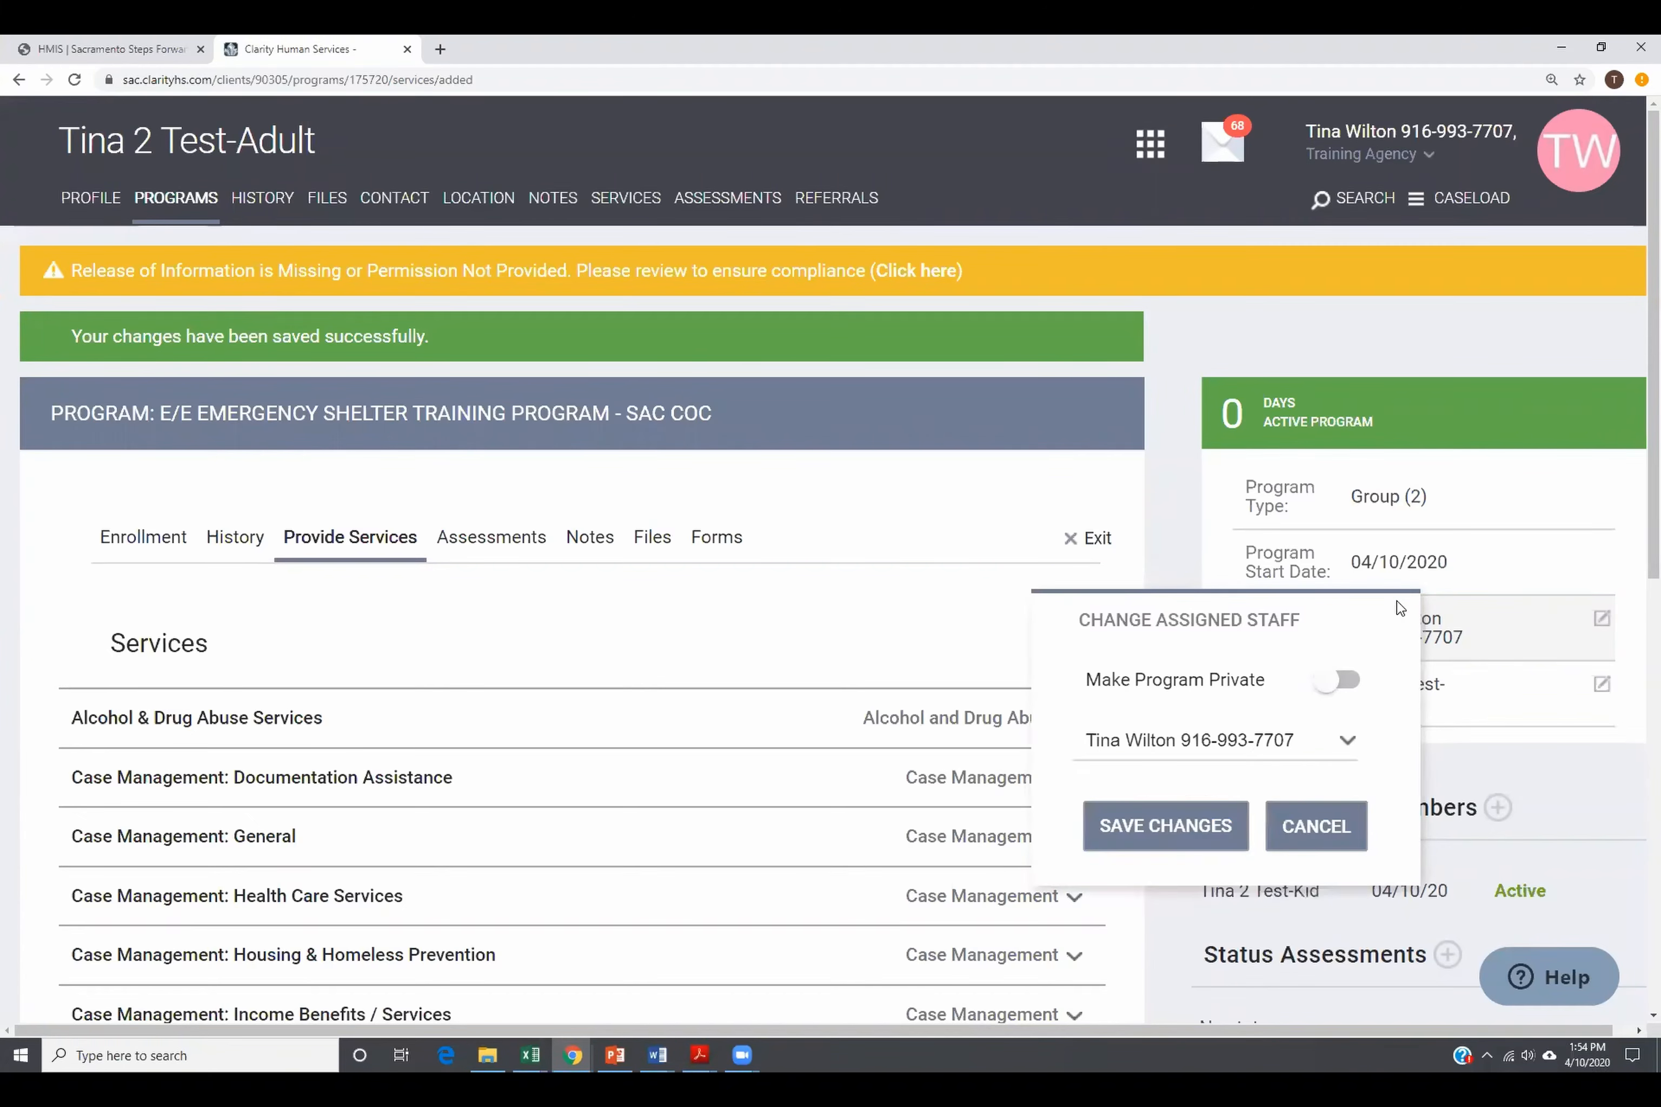
{"action": "left_click", "coordinate": [1342, 843]}
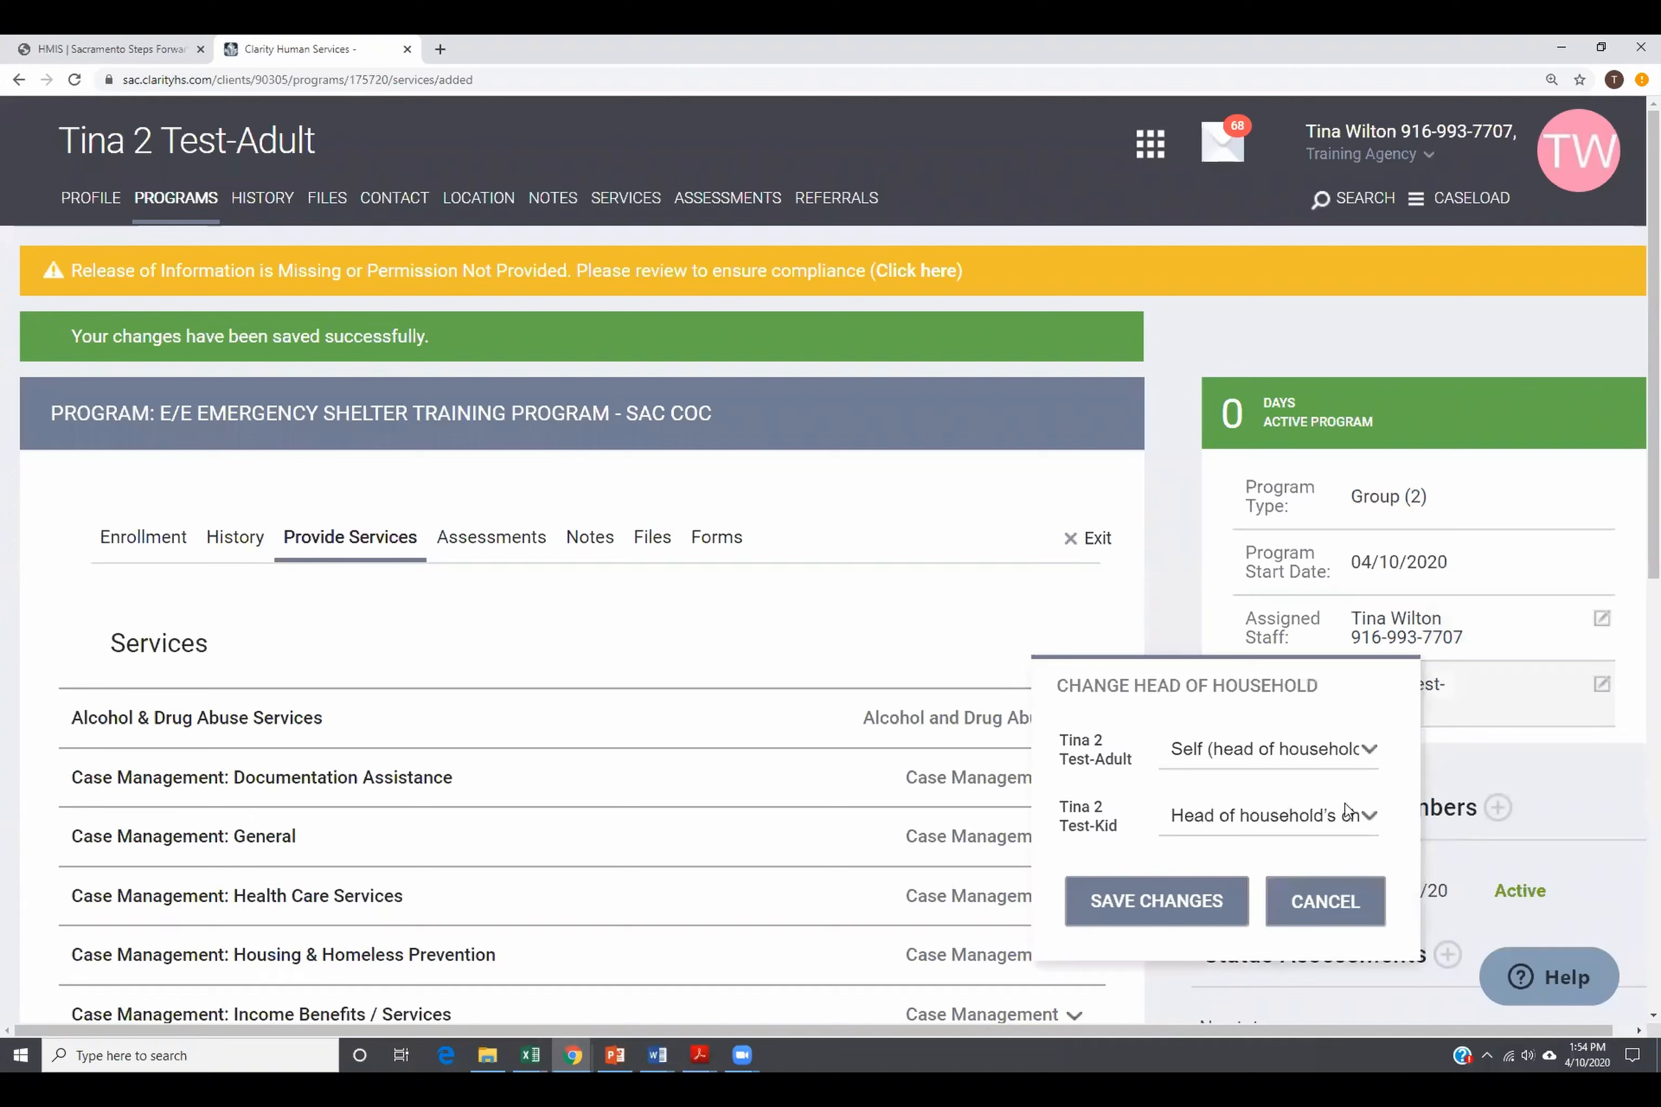
Step: In the program's household roles, set the adult to Head of household's child and the child to Self (head of household), and save
{"action": "left_click", "coordinate": [1366, 750]}
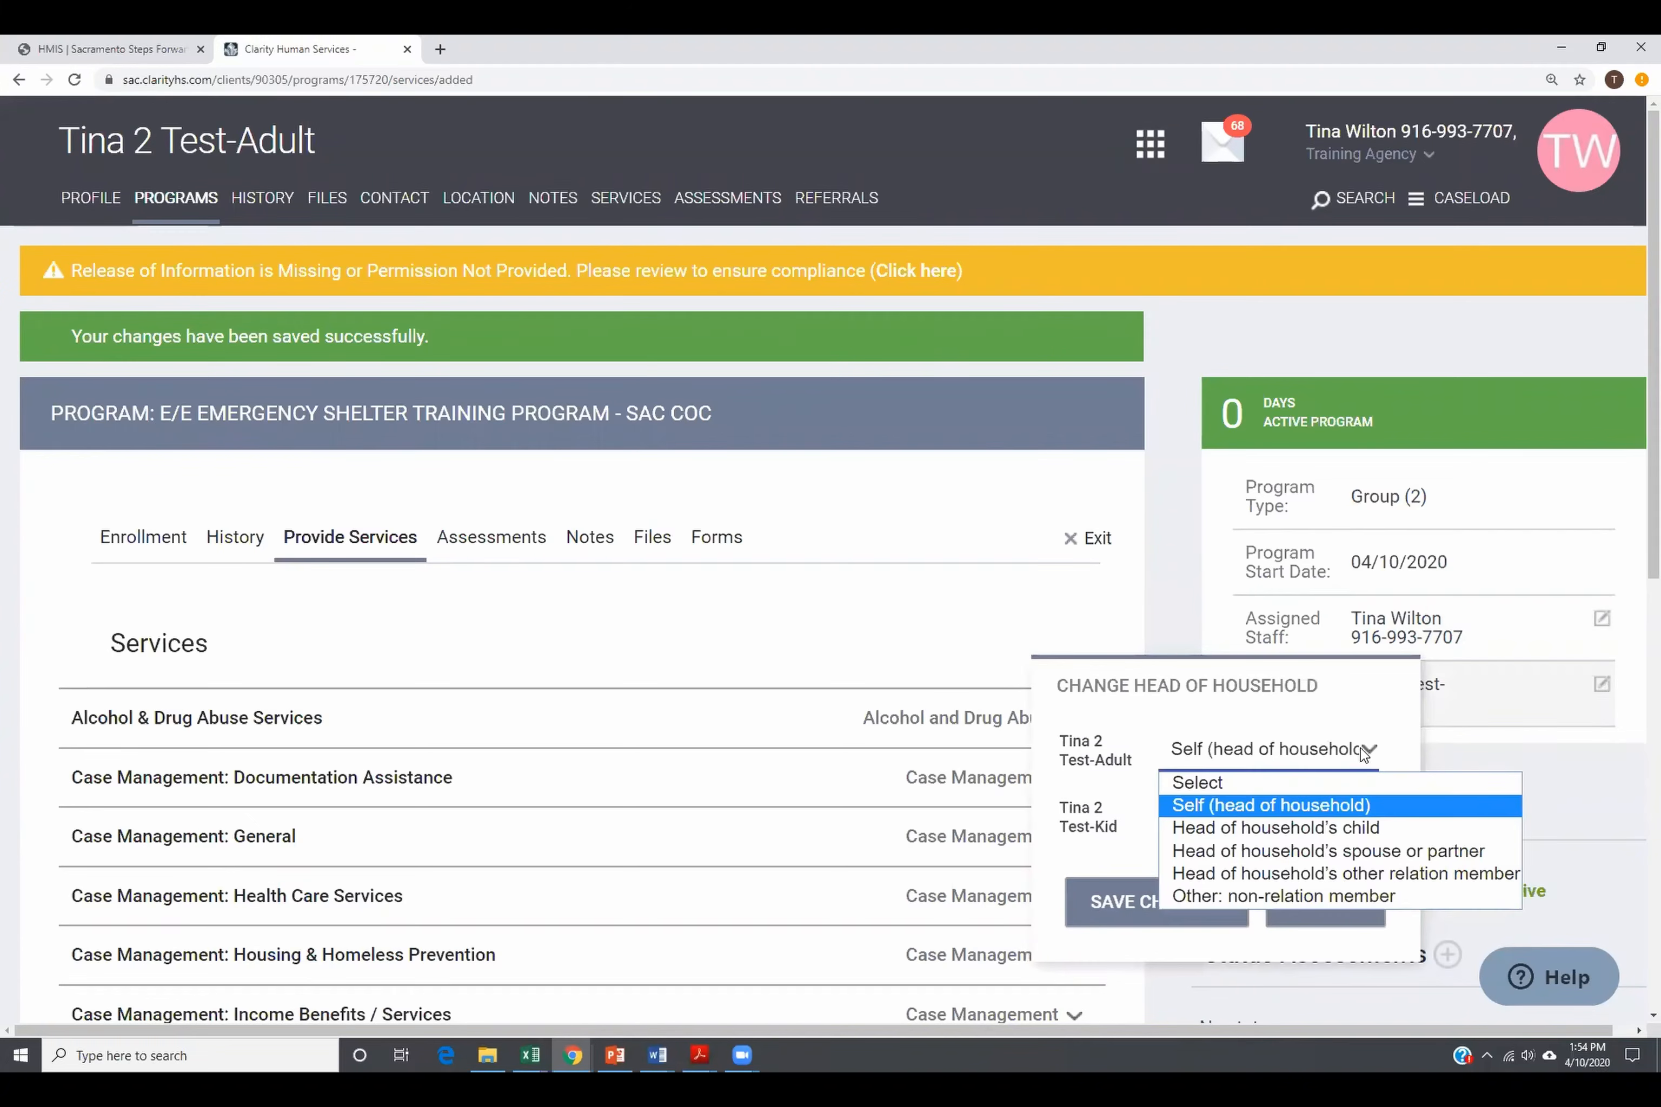
{"action": "left_click", "coordinate": [1288, 825]}
{"action": "left_click", "coordinate": [1367, 818]}
{"action": "left_click", "coordinate": [1228, 872]}
{"action": "left_click", "coordinate": [1226, 902]}
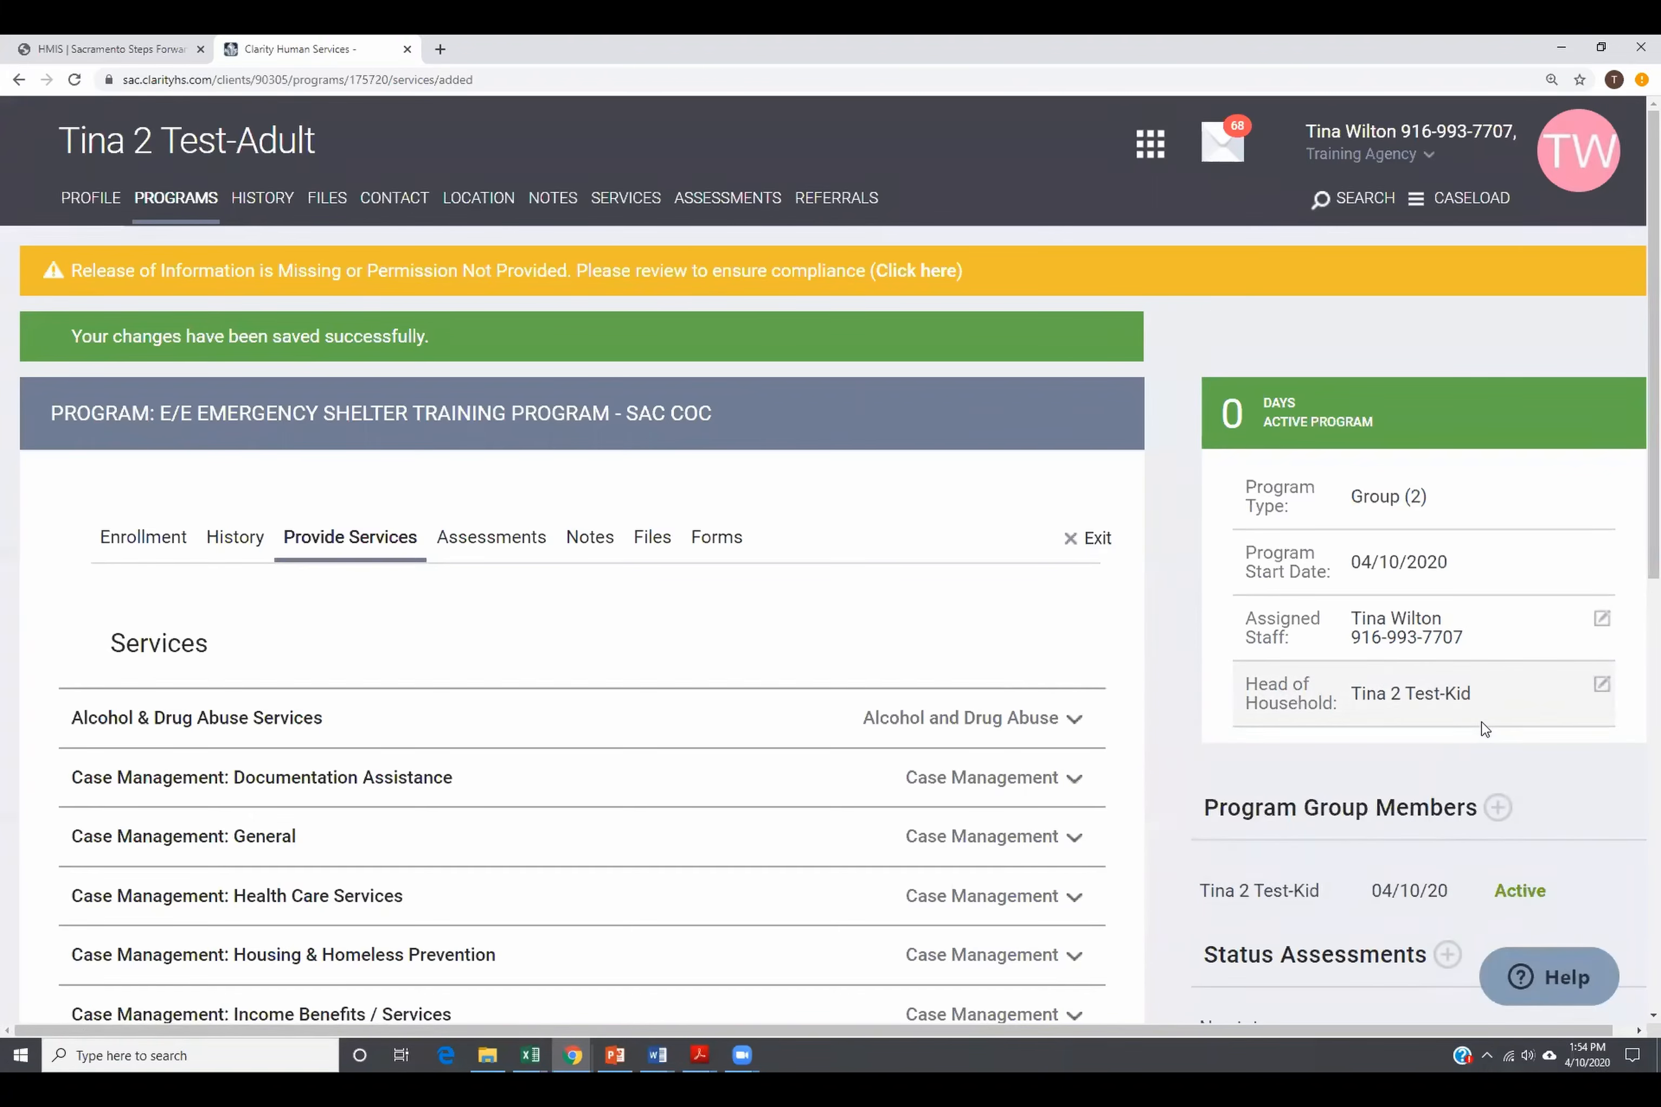
Step: Set the adult back to Self (head of household) and the child to Head of household's child, and save the changes
{"action": "left_click", "coordinate": [1601, 687]}
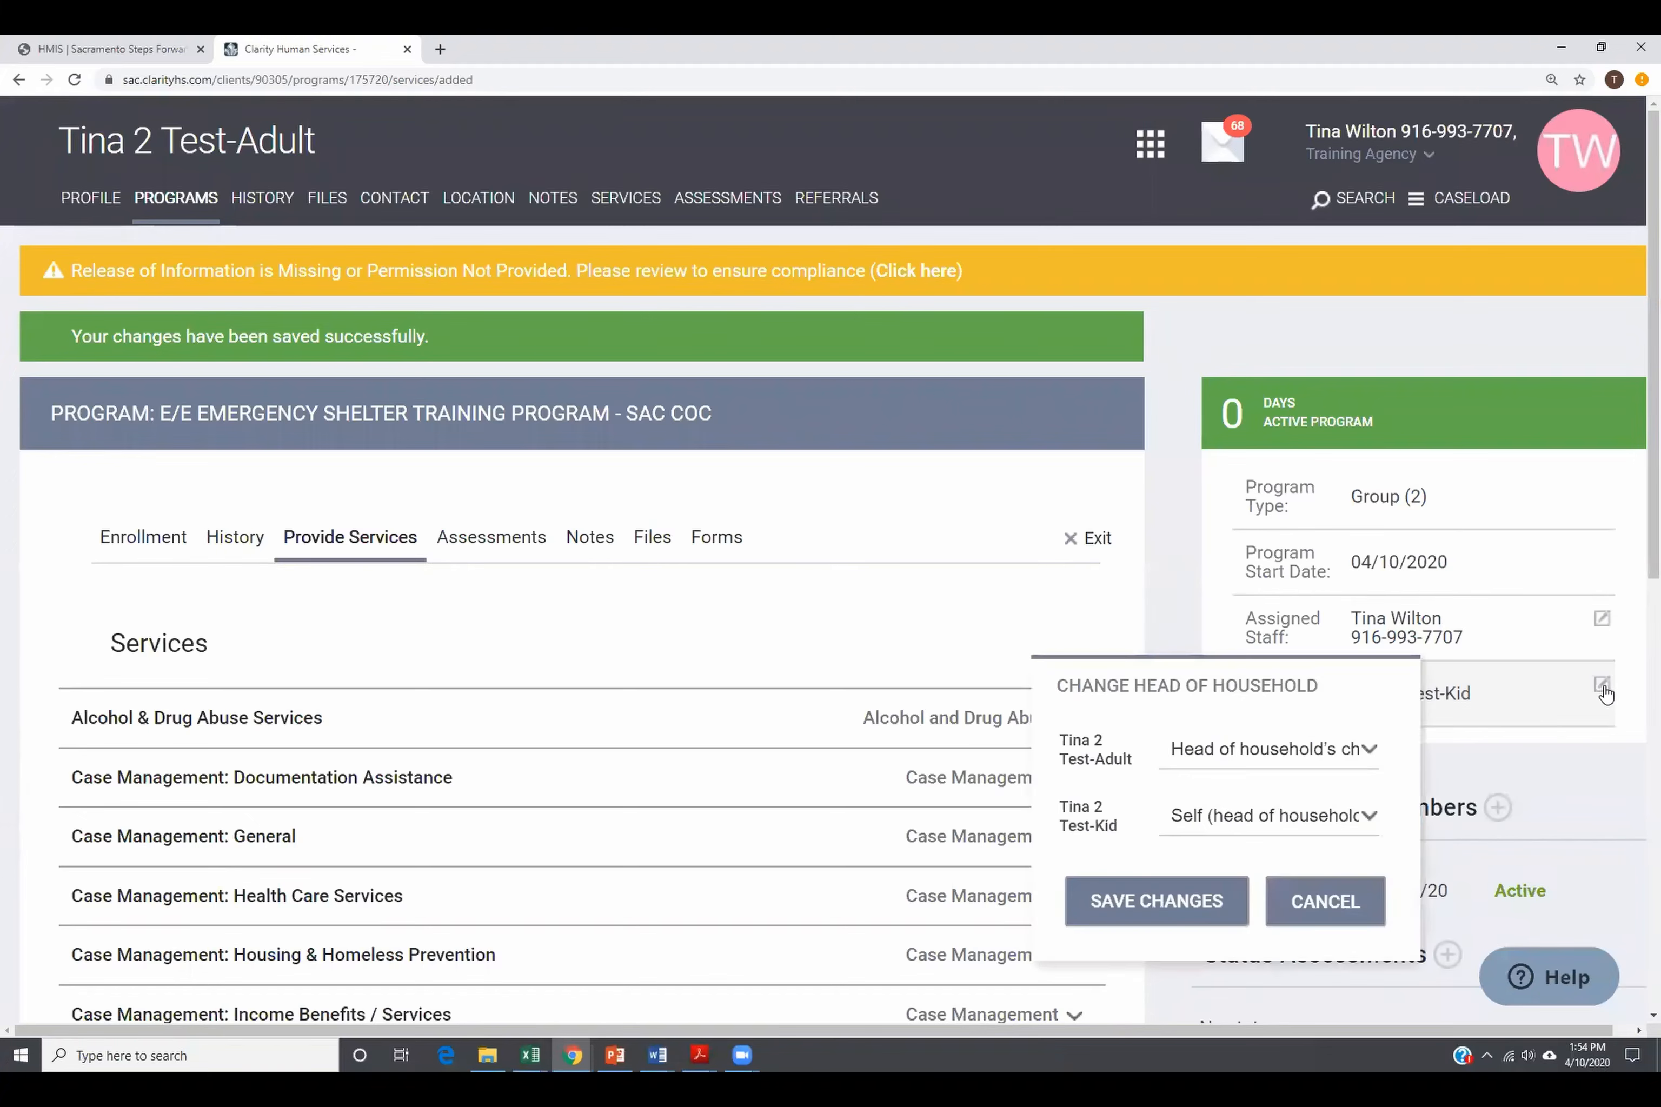
{"action": "left_click", "coordinate": [1329, 754]}
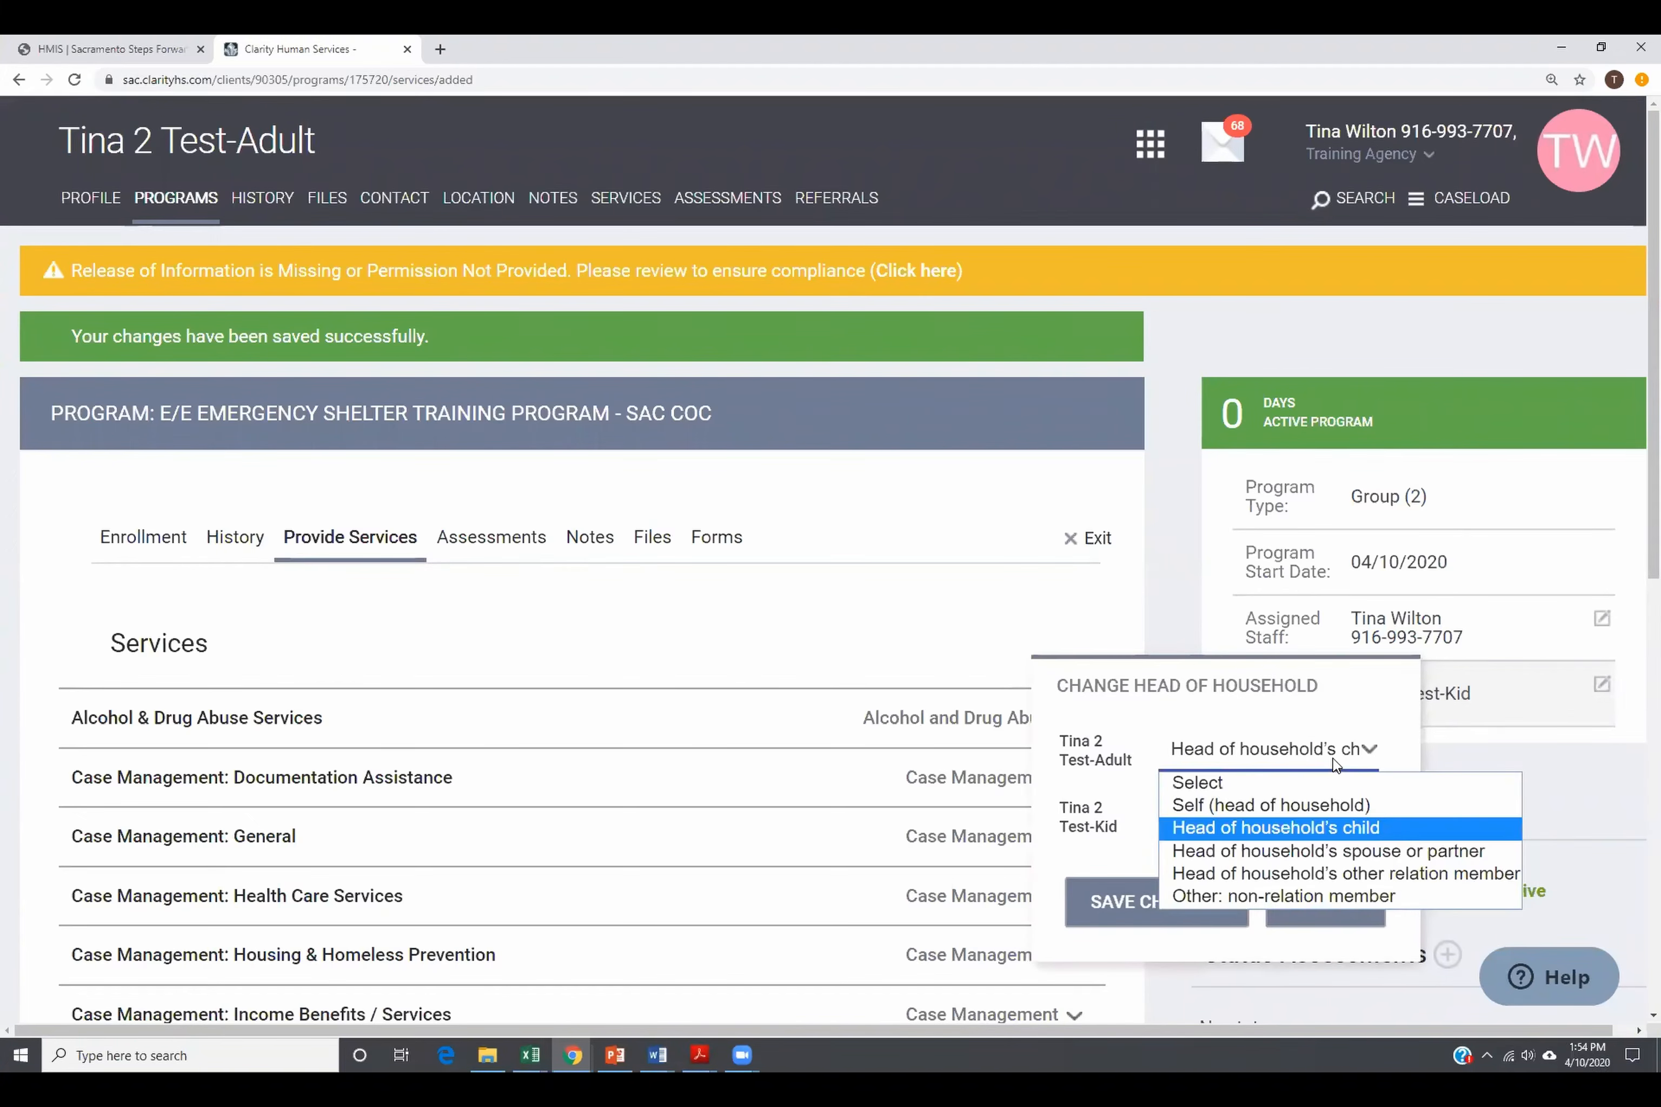
{"action": "left_click", "coordinate": [1318, 803]}
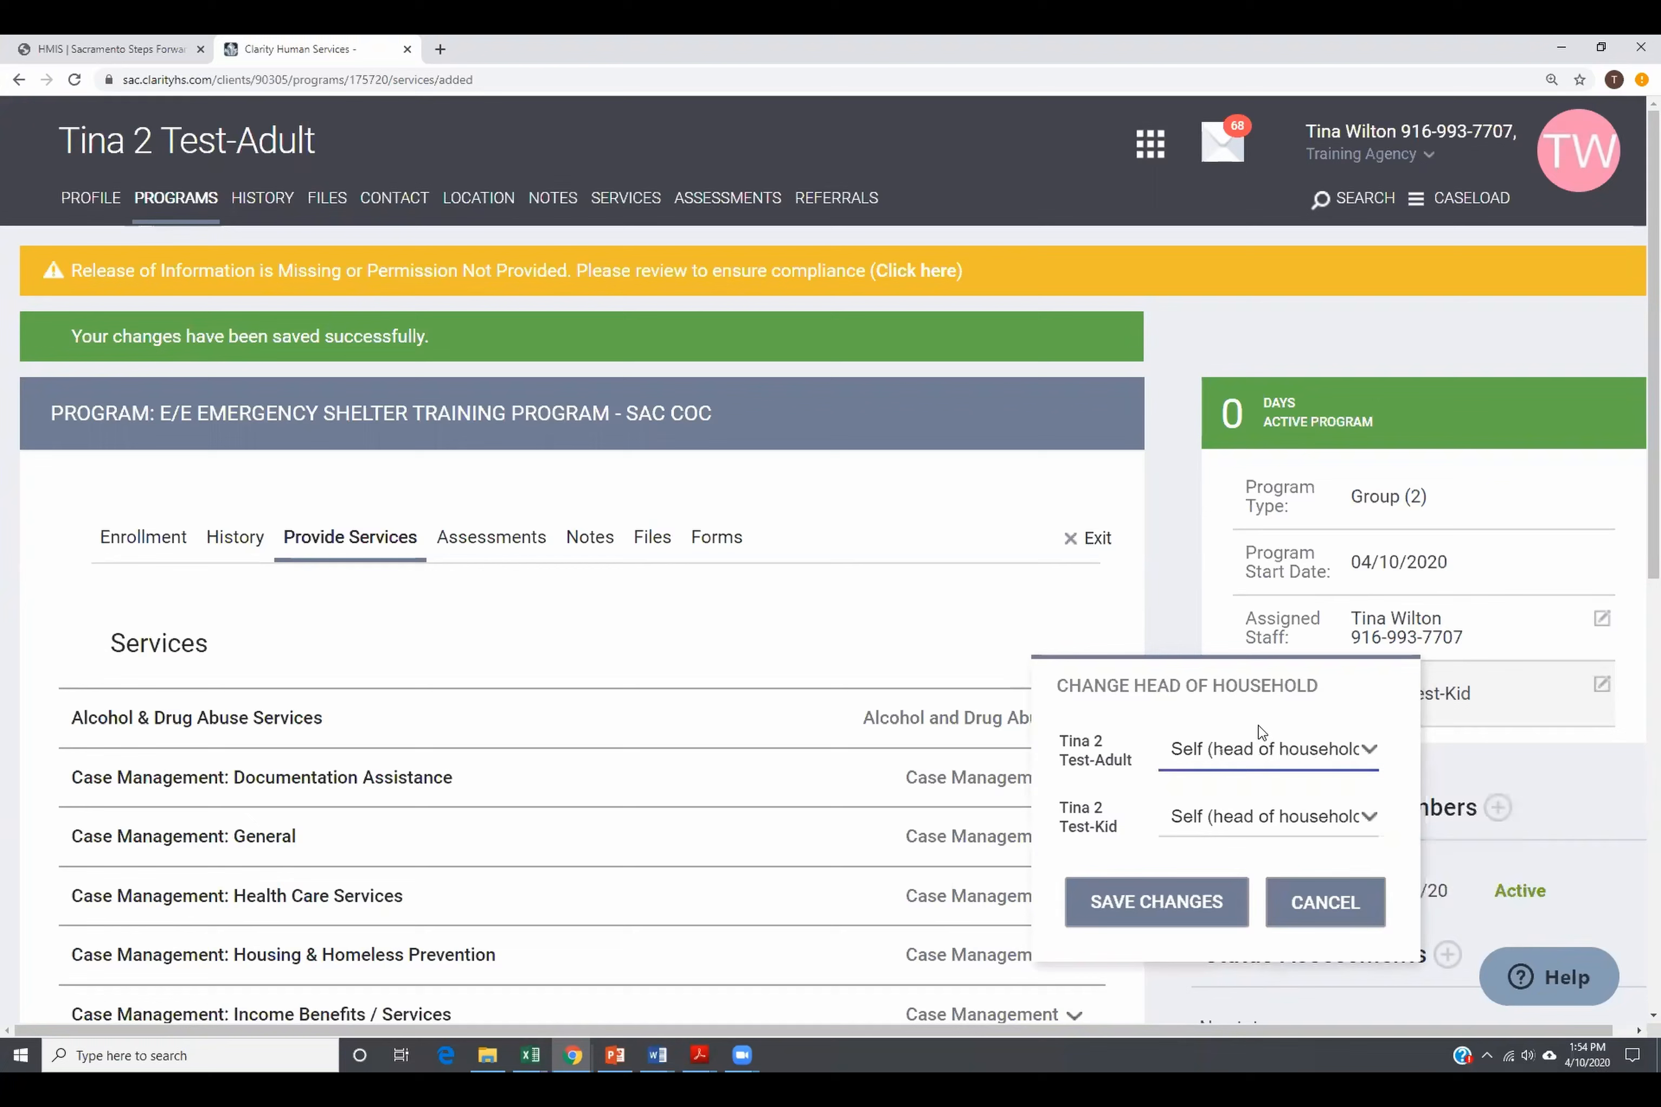
{"action": "left_click", "coordinate": [1201, 823]}
{"action": "left_click", "coordinate": [1329, 894]}
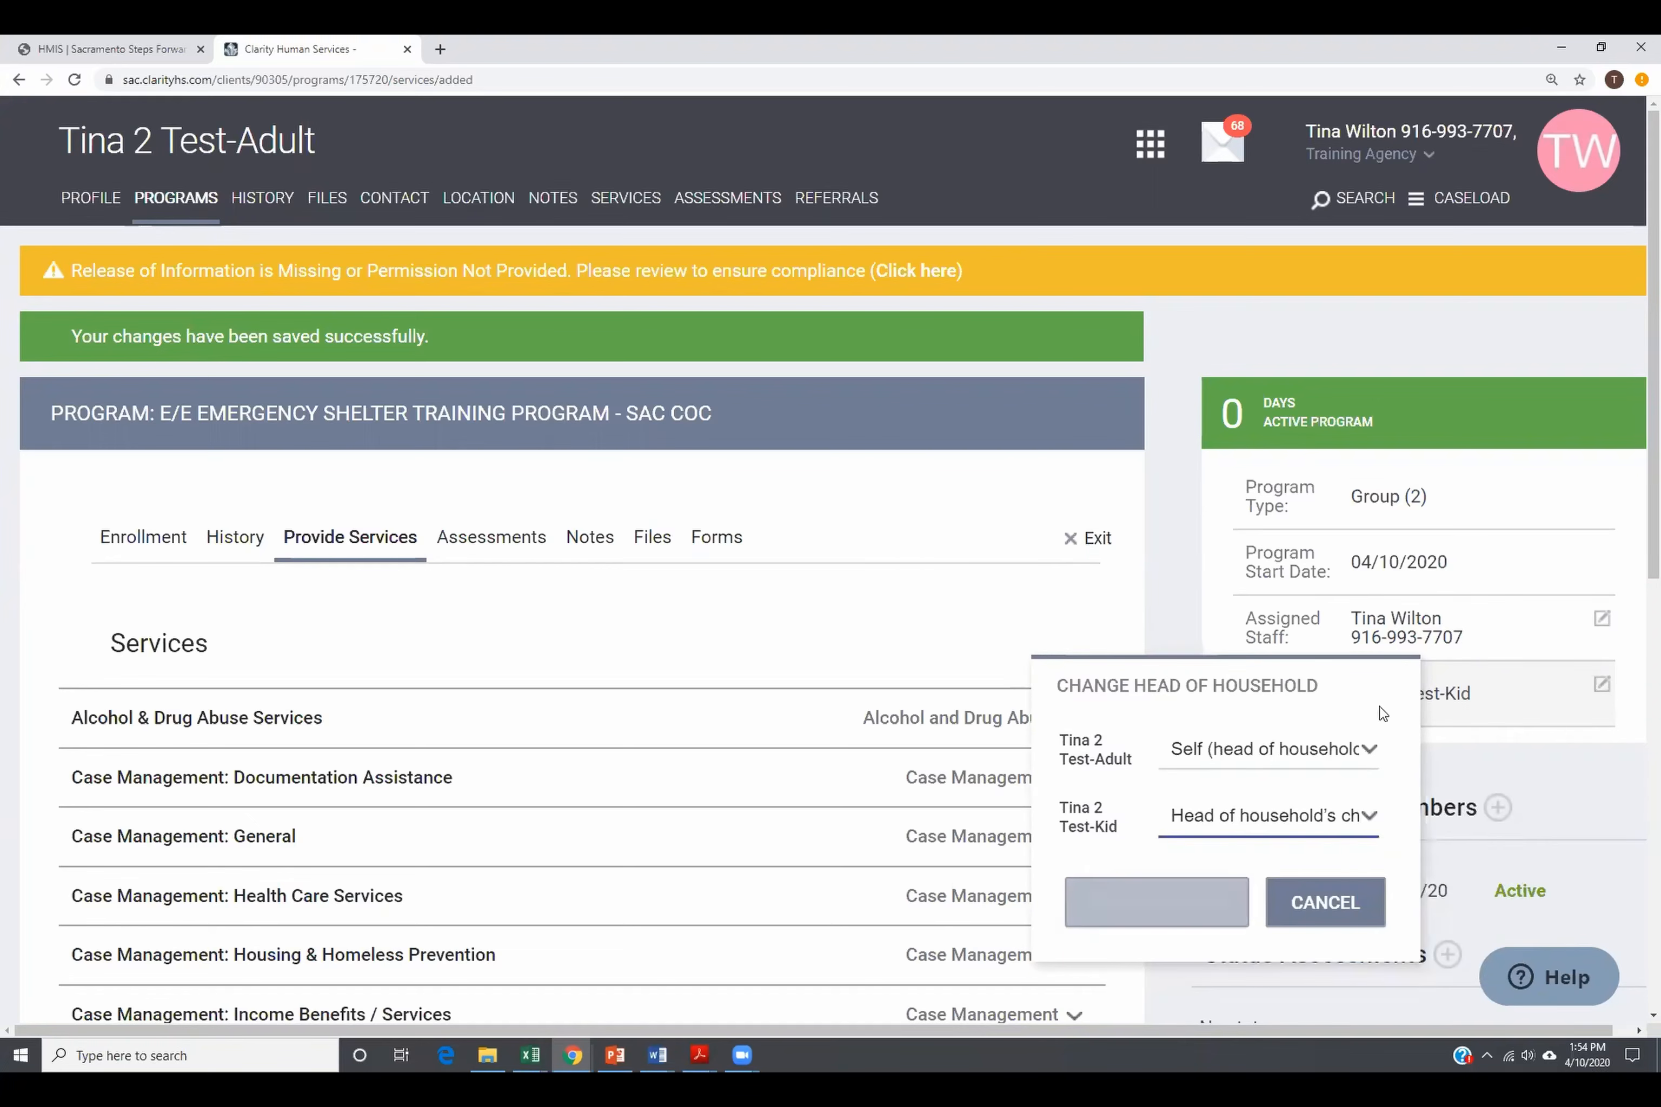
{"action": "left_click", "coordinate": [1172, 906]}
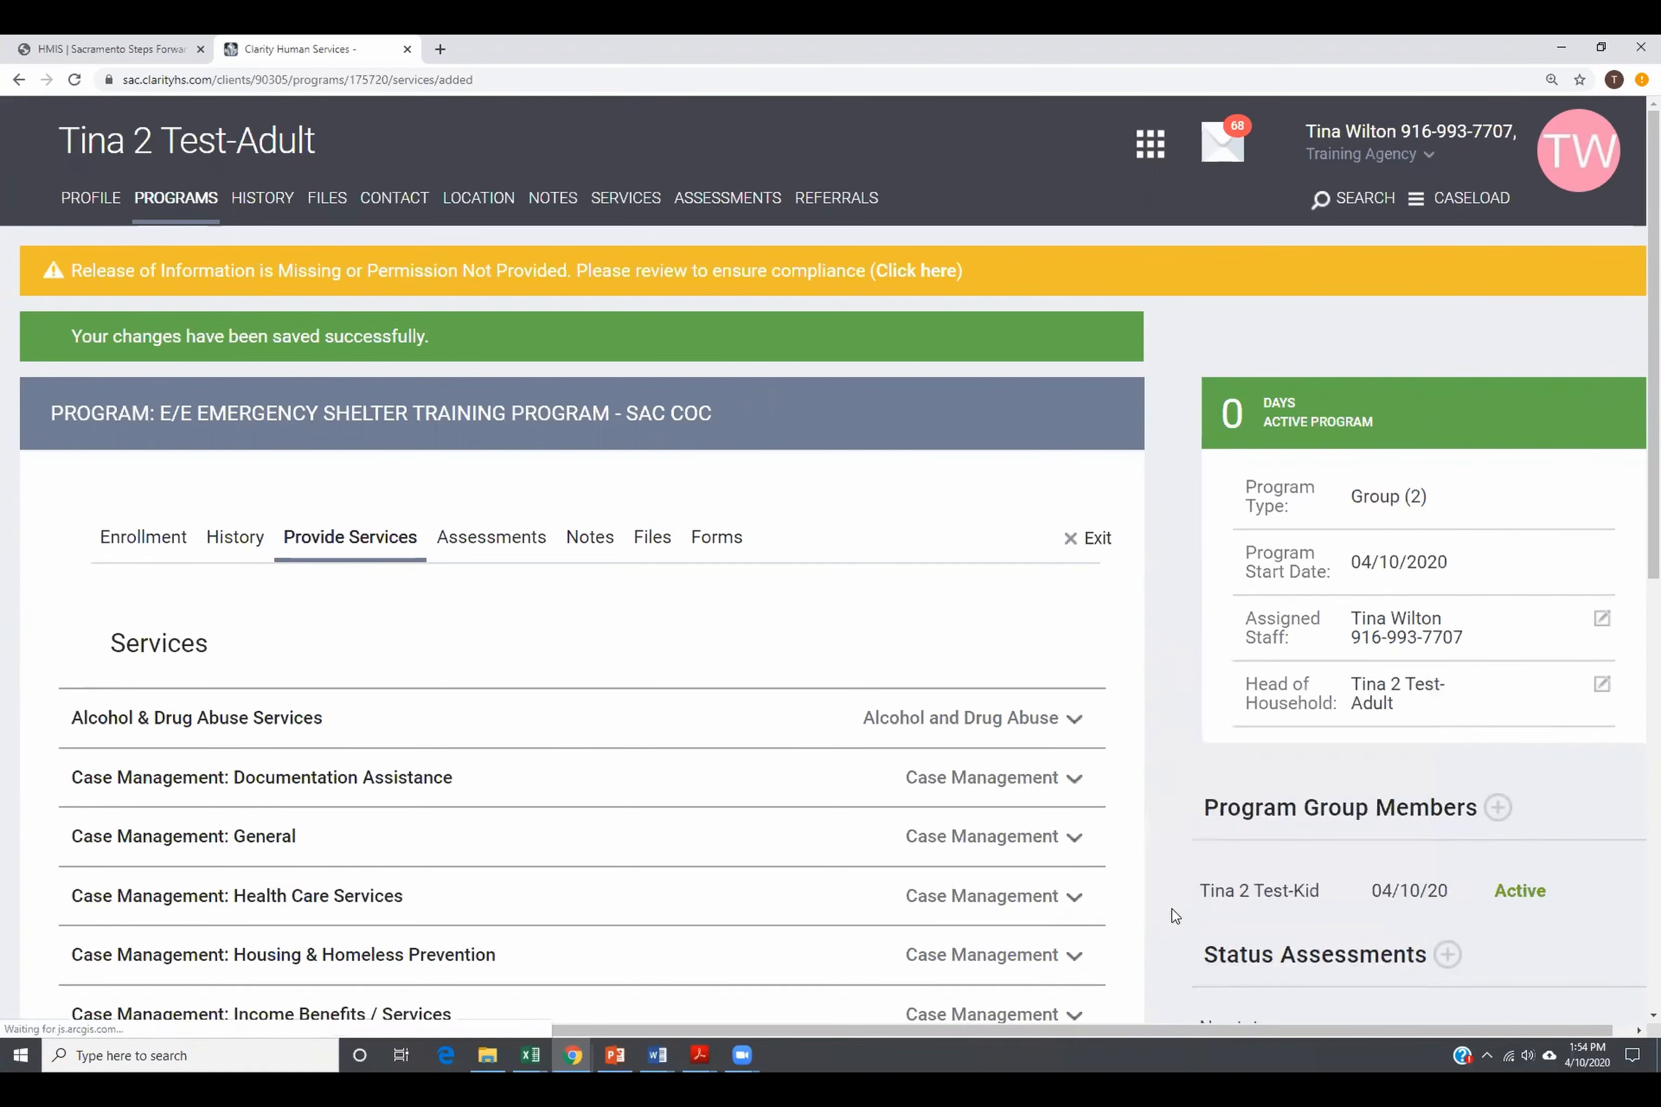
Step: Add the roommate to the program group members and start the roommate's enrollment in the program
{"action": "scroll", "coordinate": [1501, 607], "scroll_direction": "down", "scroll_amount": 2}
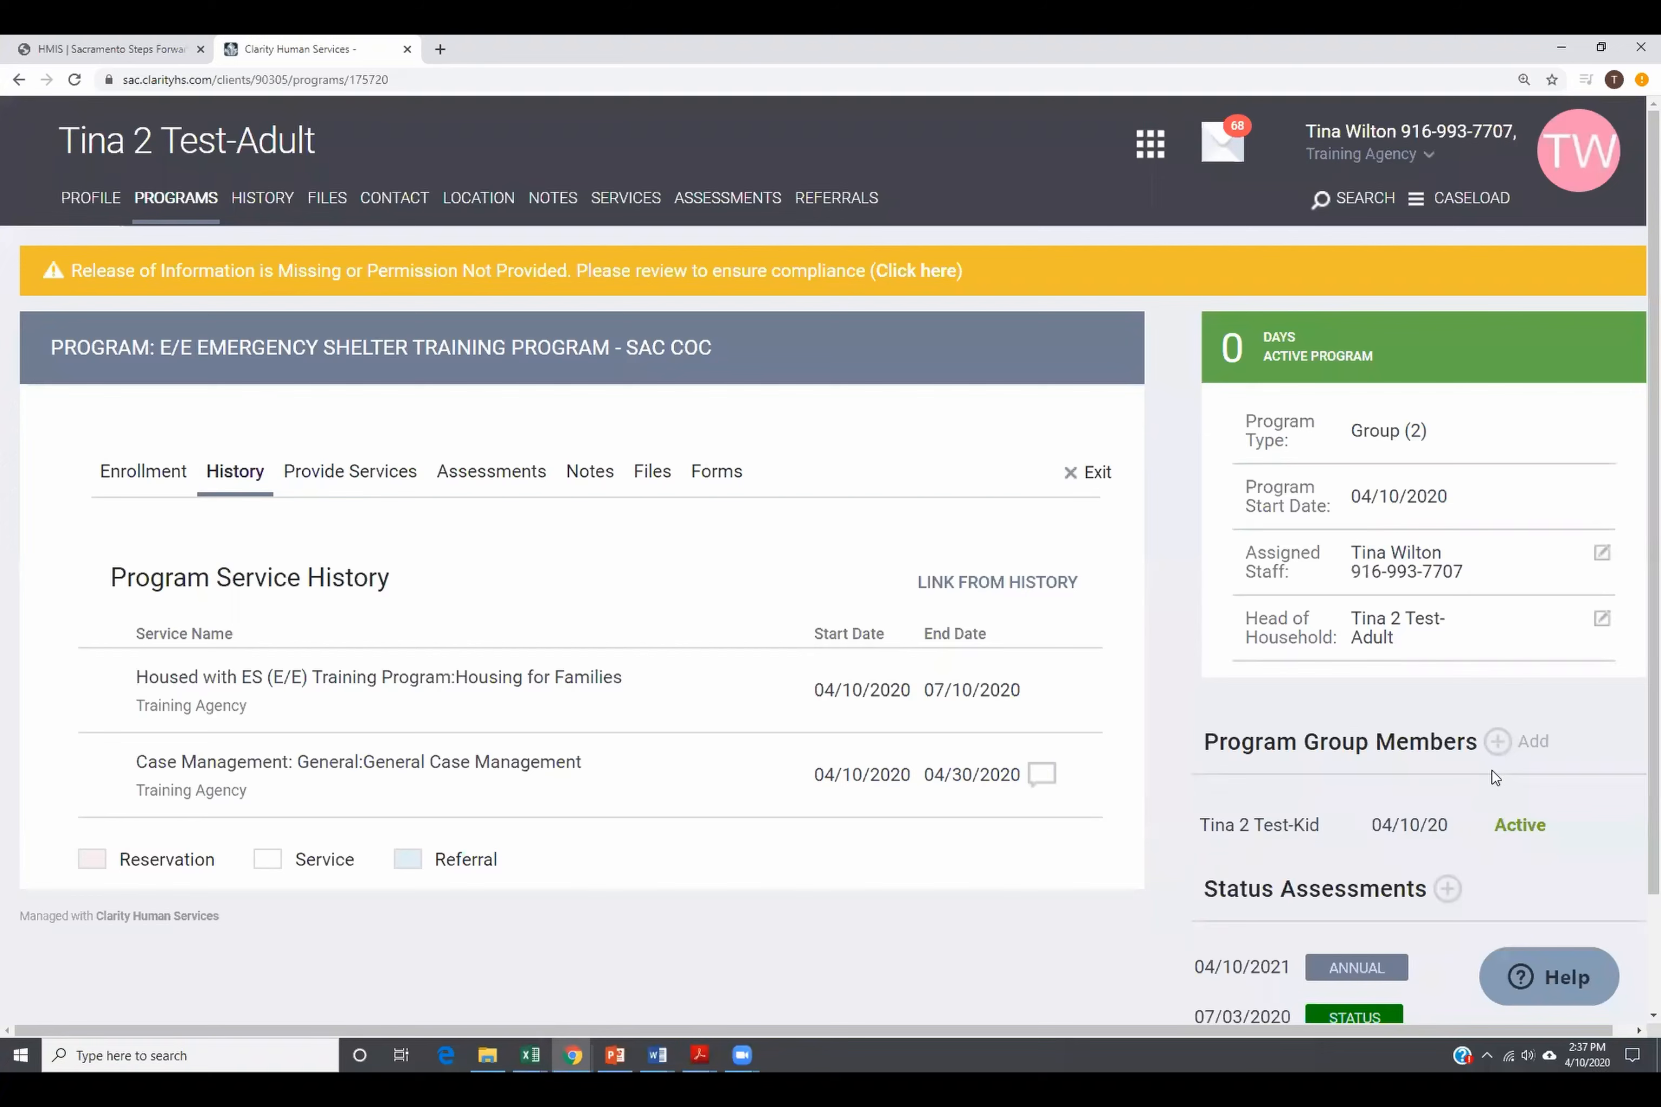
{"action": "left_click", "coordinate": [1499, 741]}
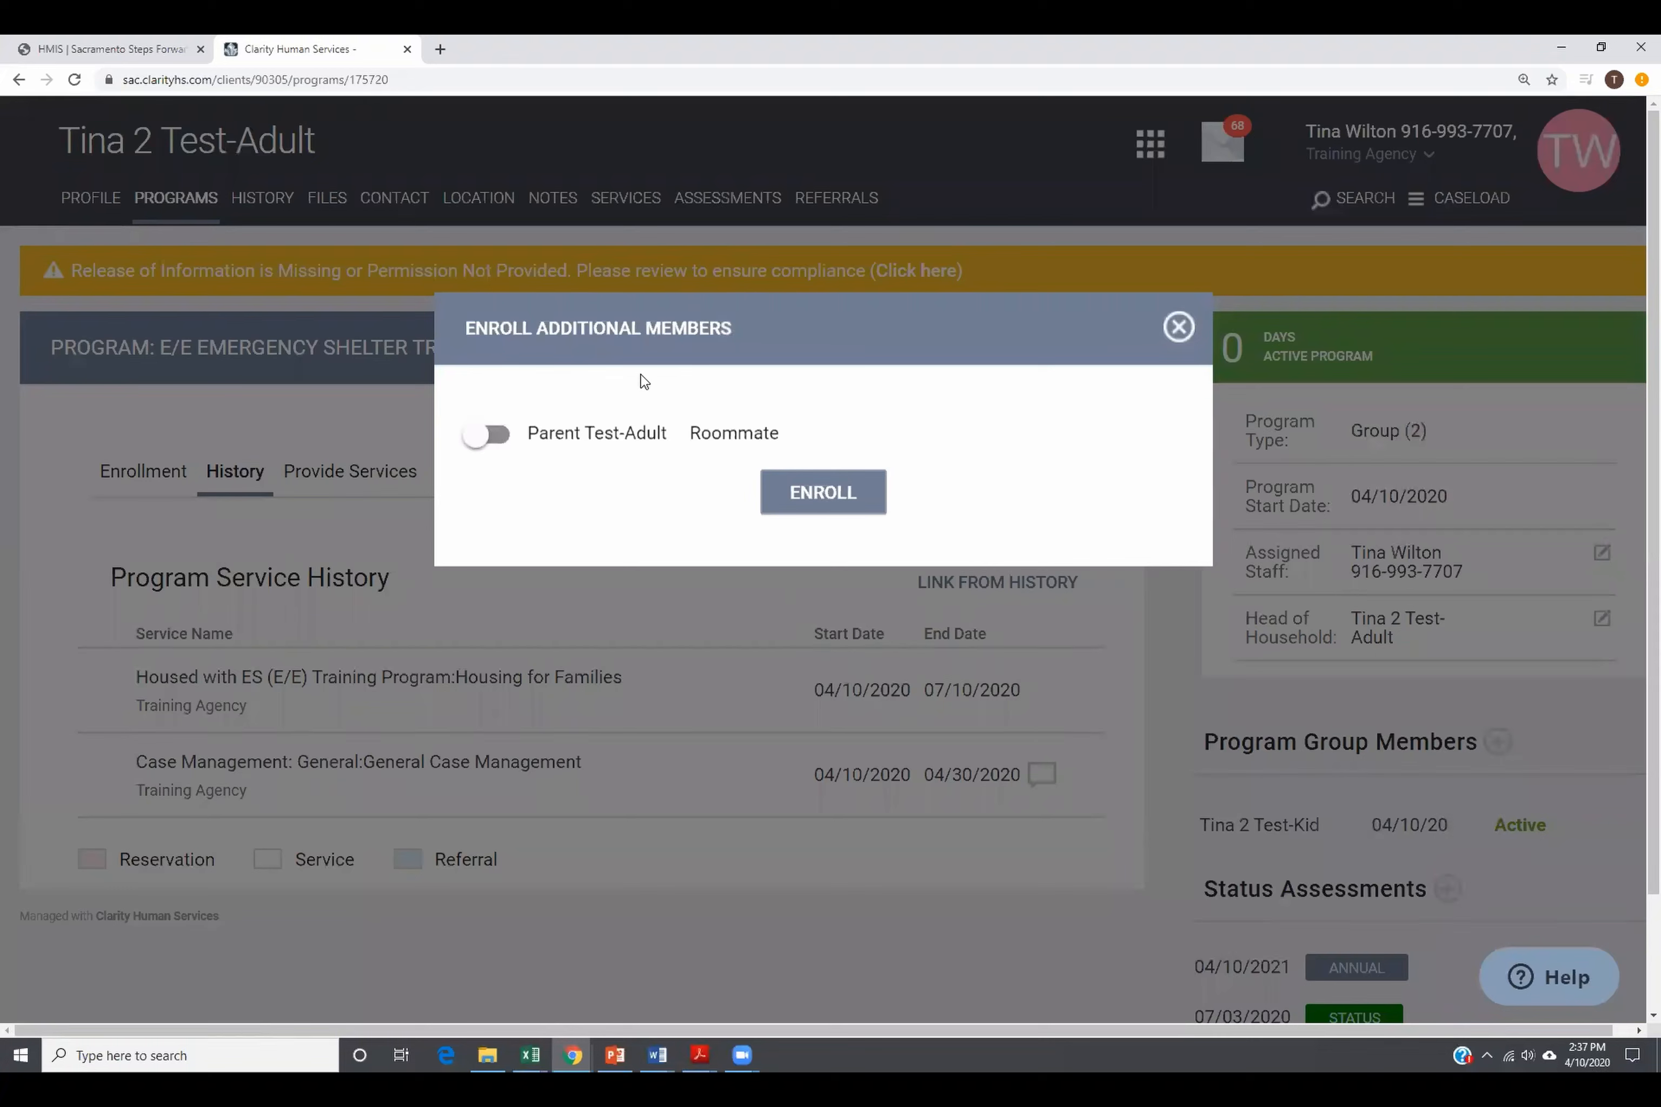
{"action": "left_click", "coordinate": [493, 441]}
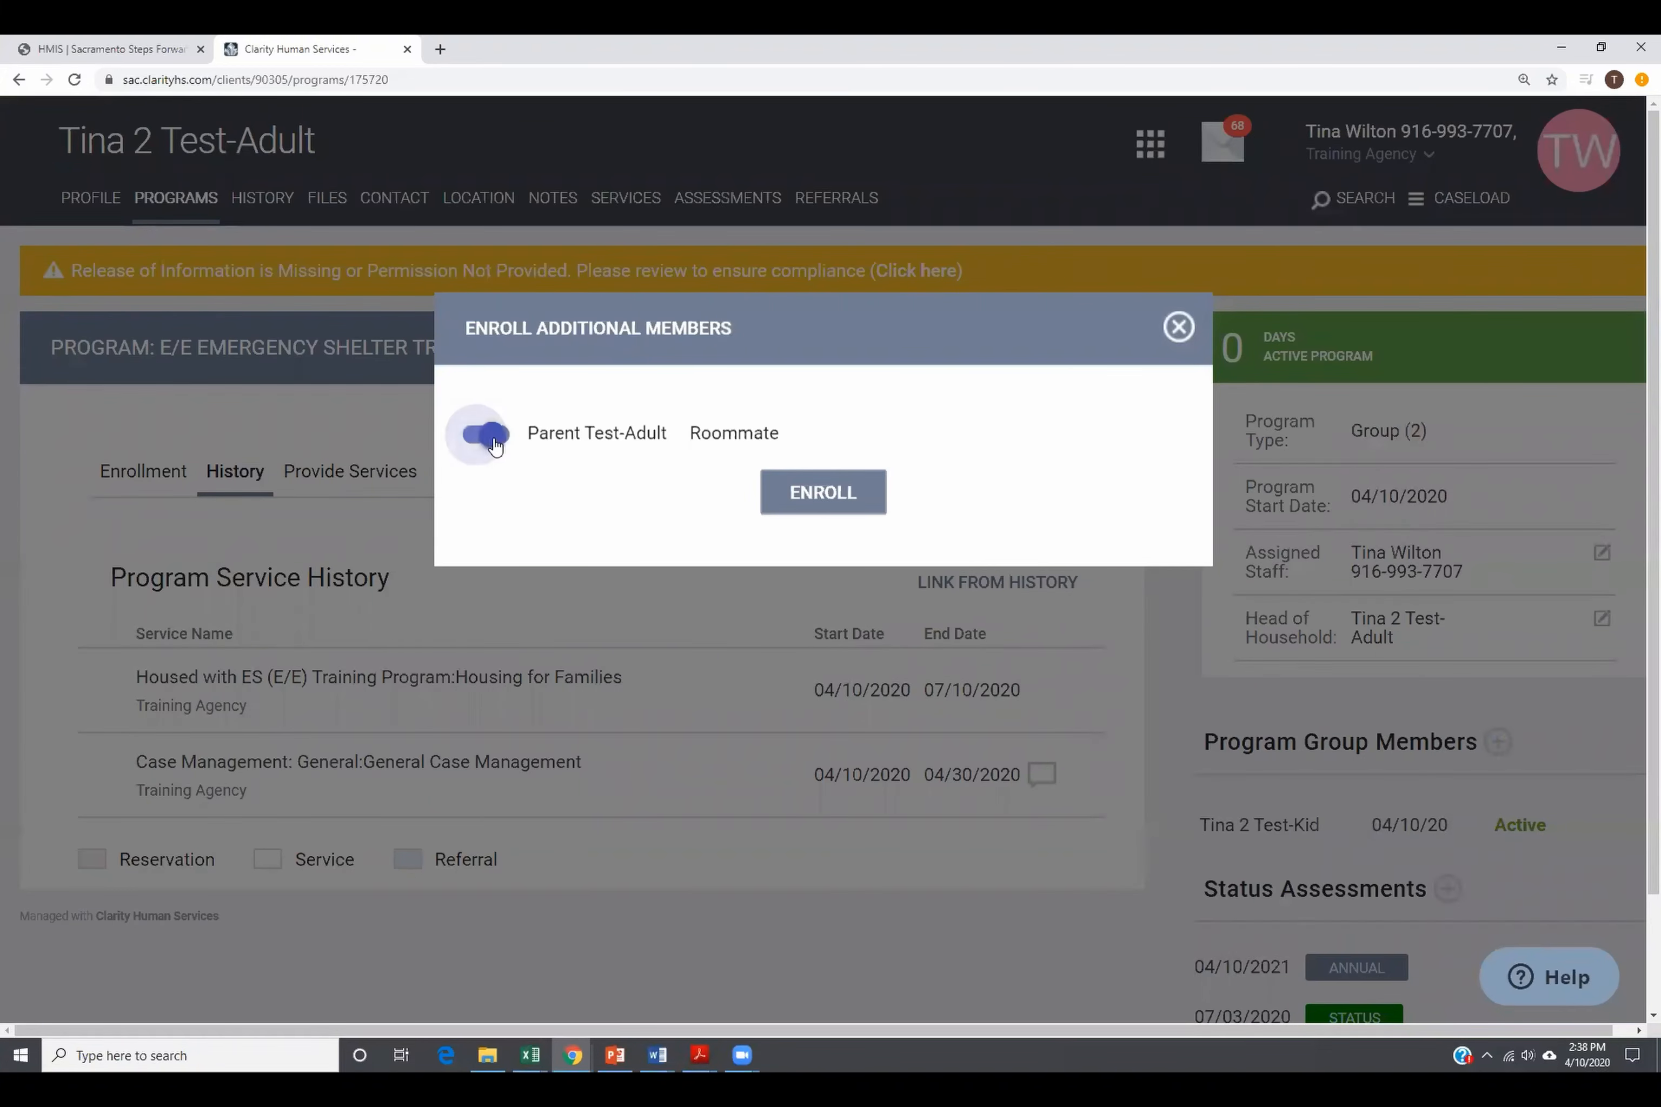
{"action": "left_click", "coordinate": [846, 493]}
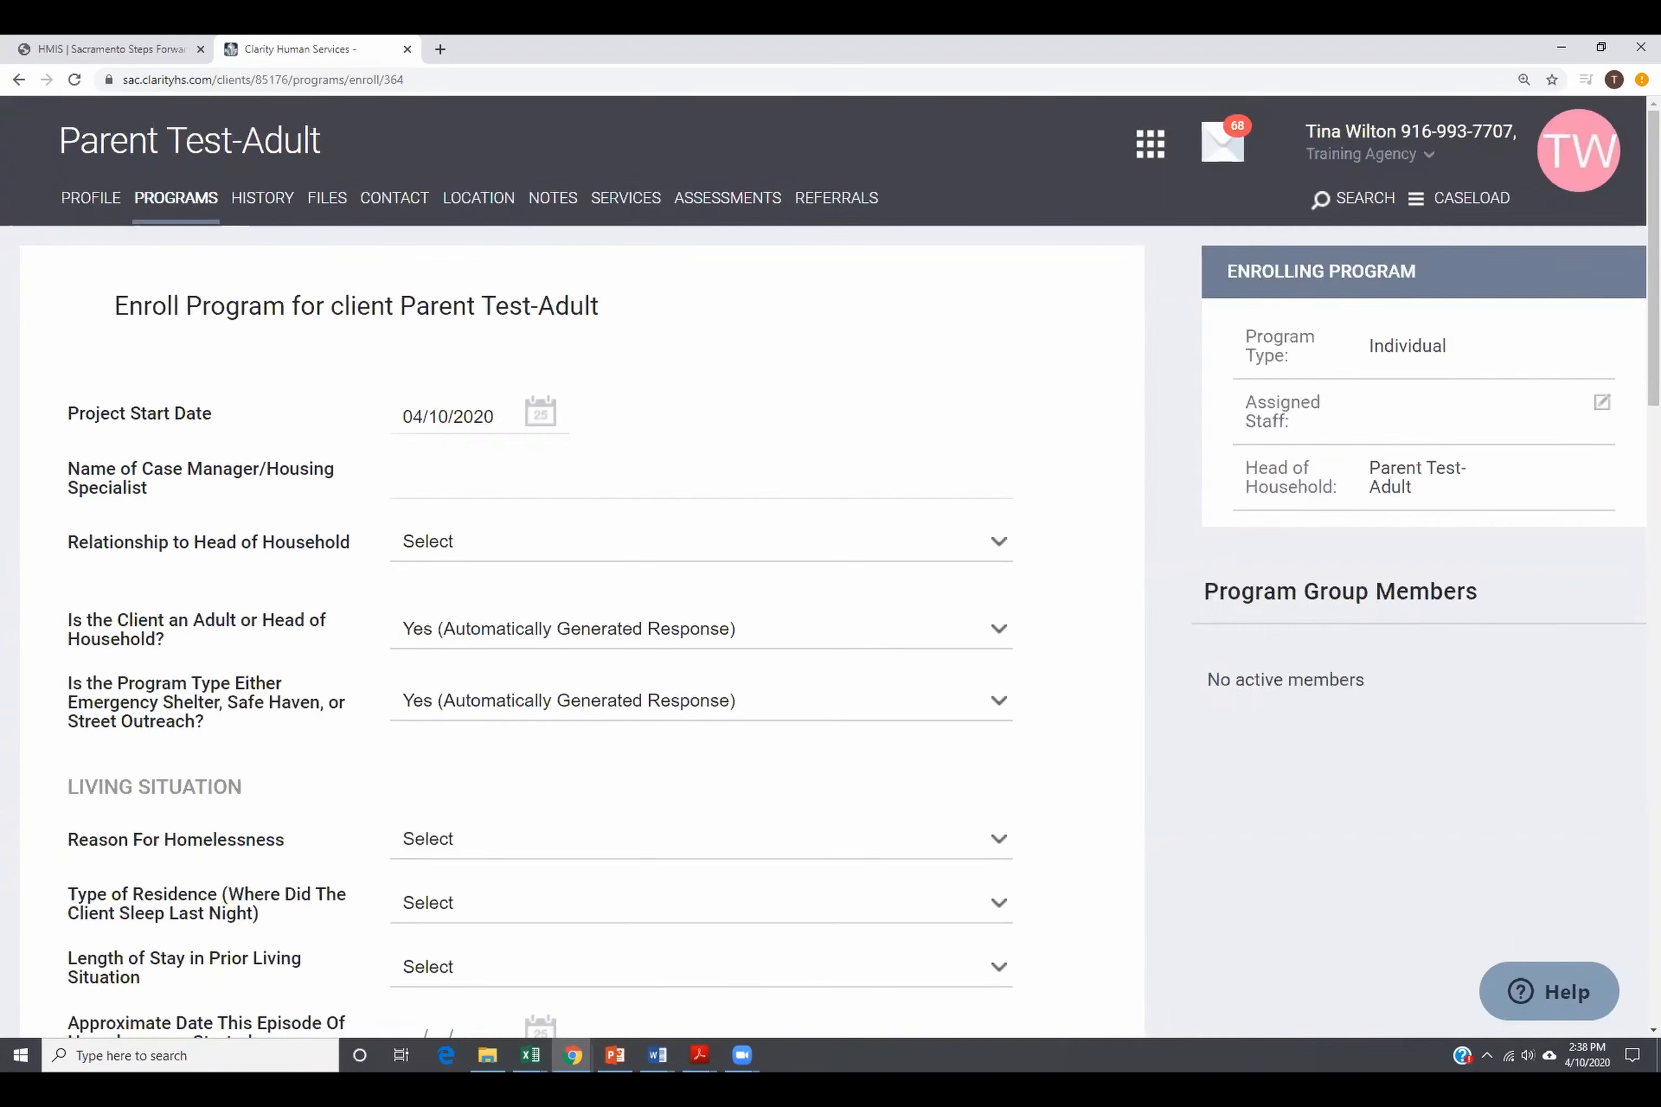
Step: Set the roommate's Relationship to Head of Household to Other: non-relation member and Reason For Homelessness to Eviction for Non-Financial Reasons
{"action": "left_click", "coordinate": [485, 556]}
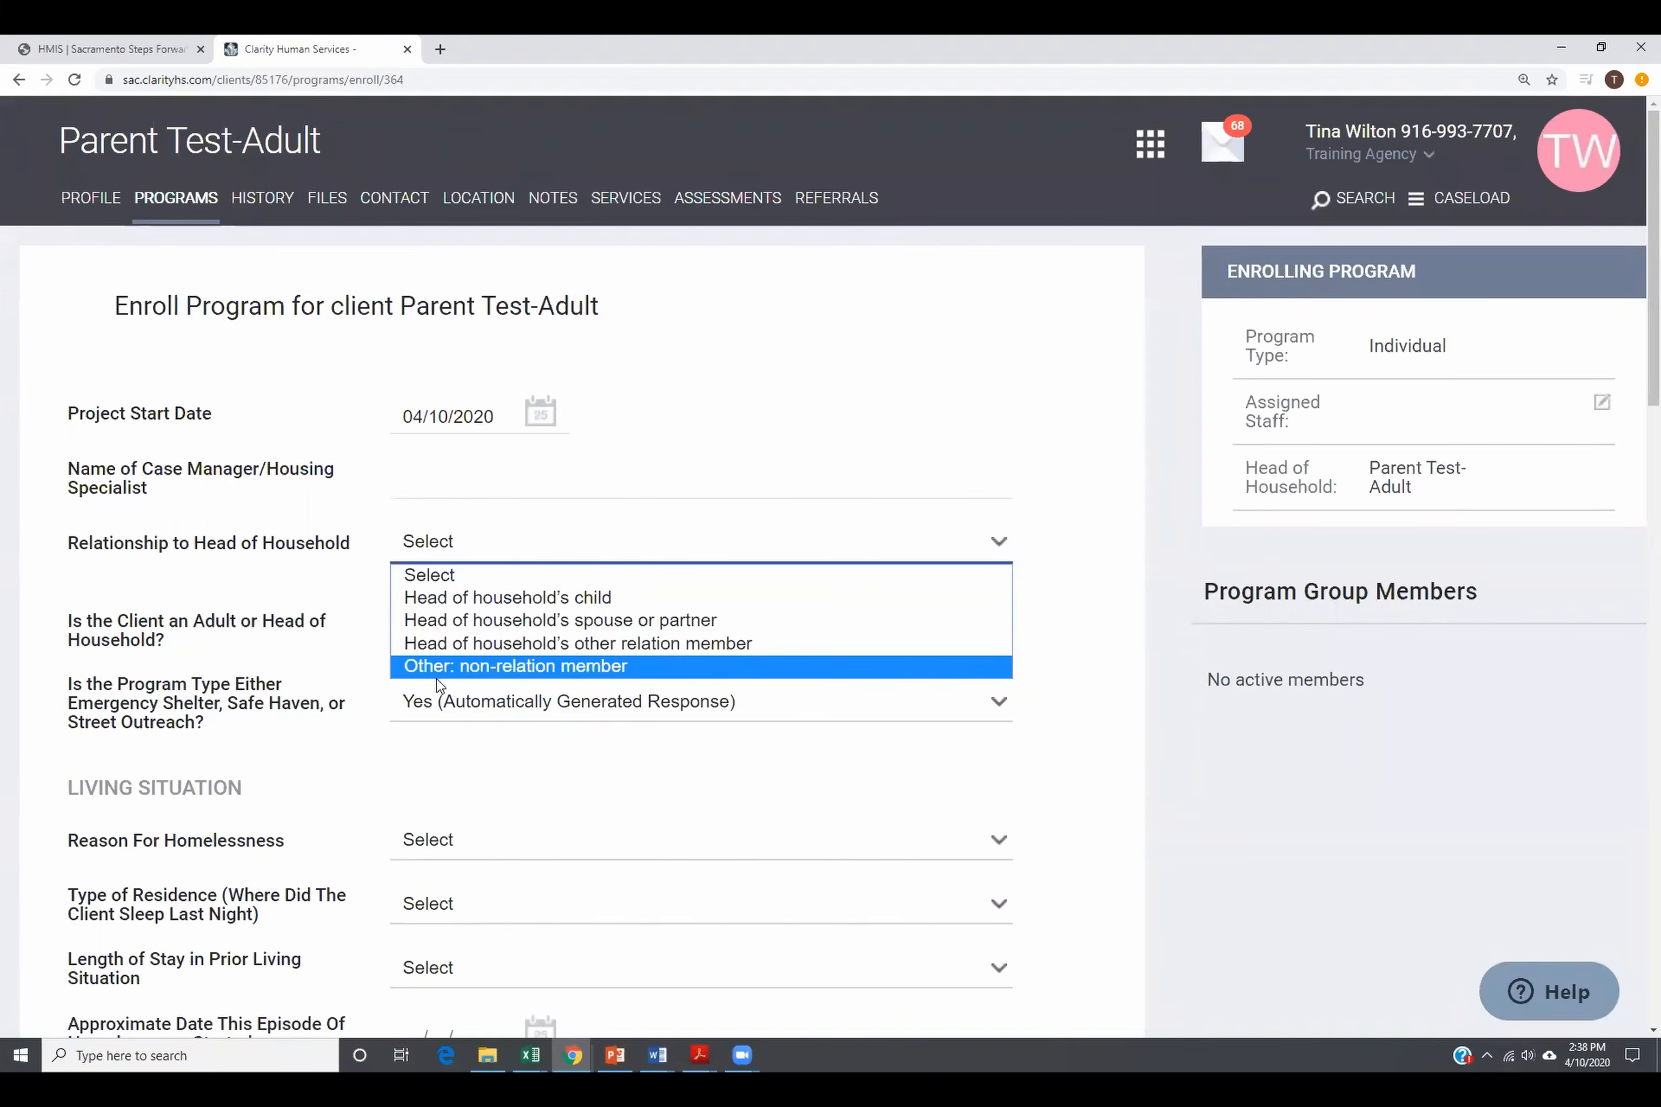
{"action": "left_click", "coordinate": [550, 669]}
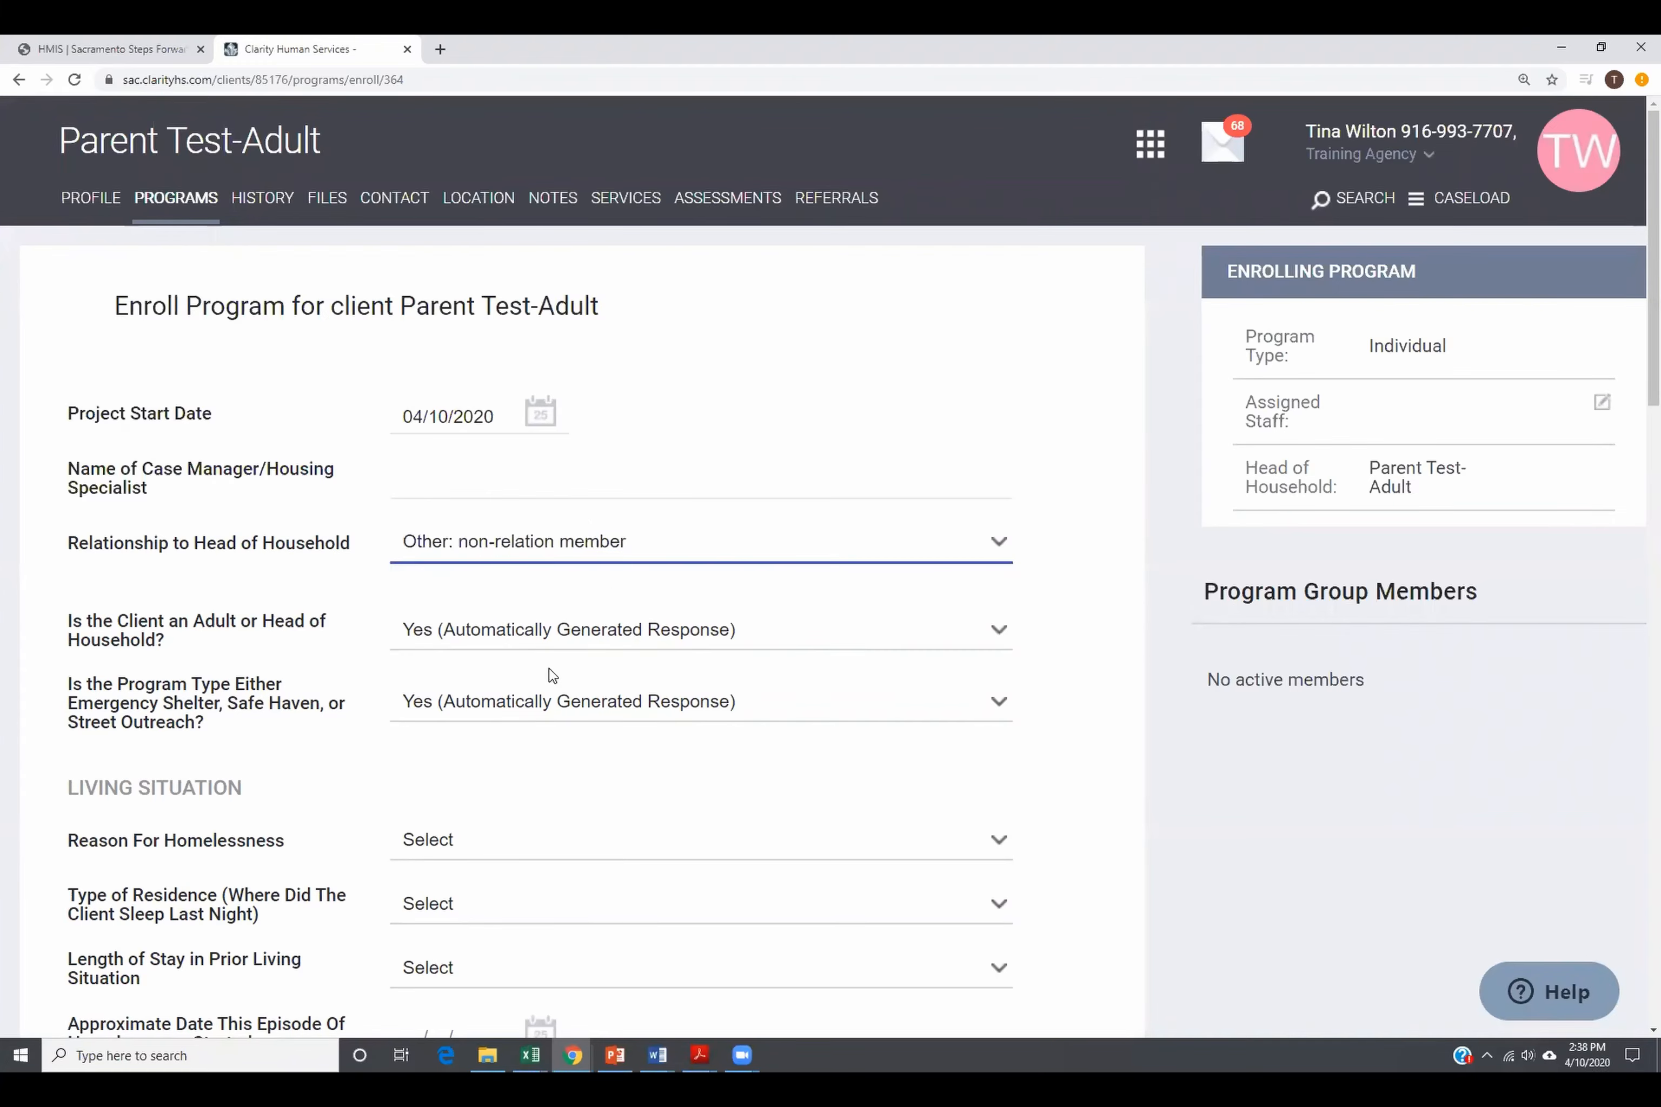
{"action": "scroll", "coordinate": [550, 679], "scroll_direction": "down", "scroll_amount": 3}
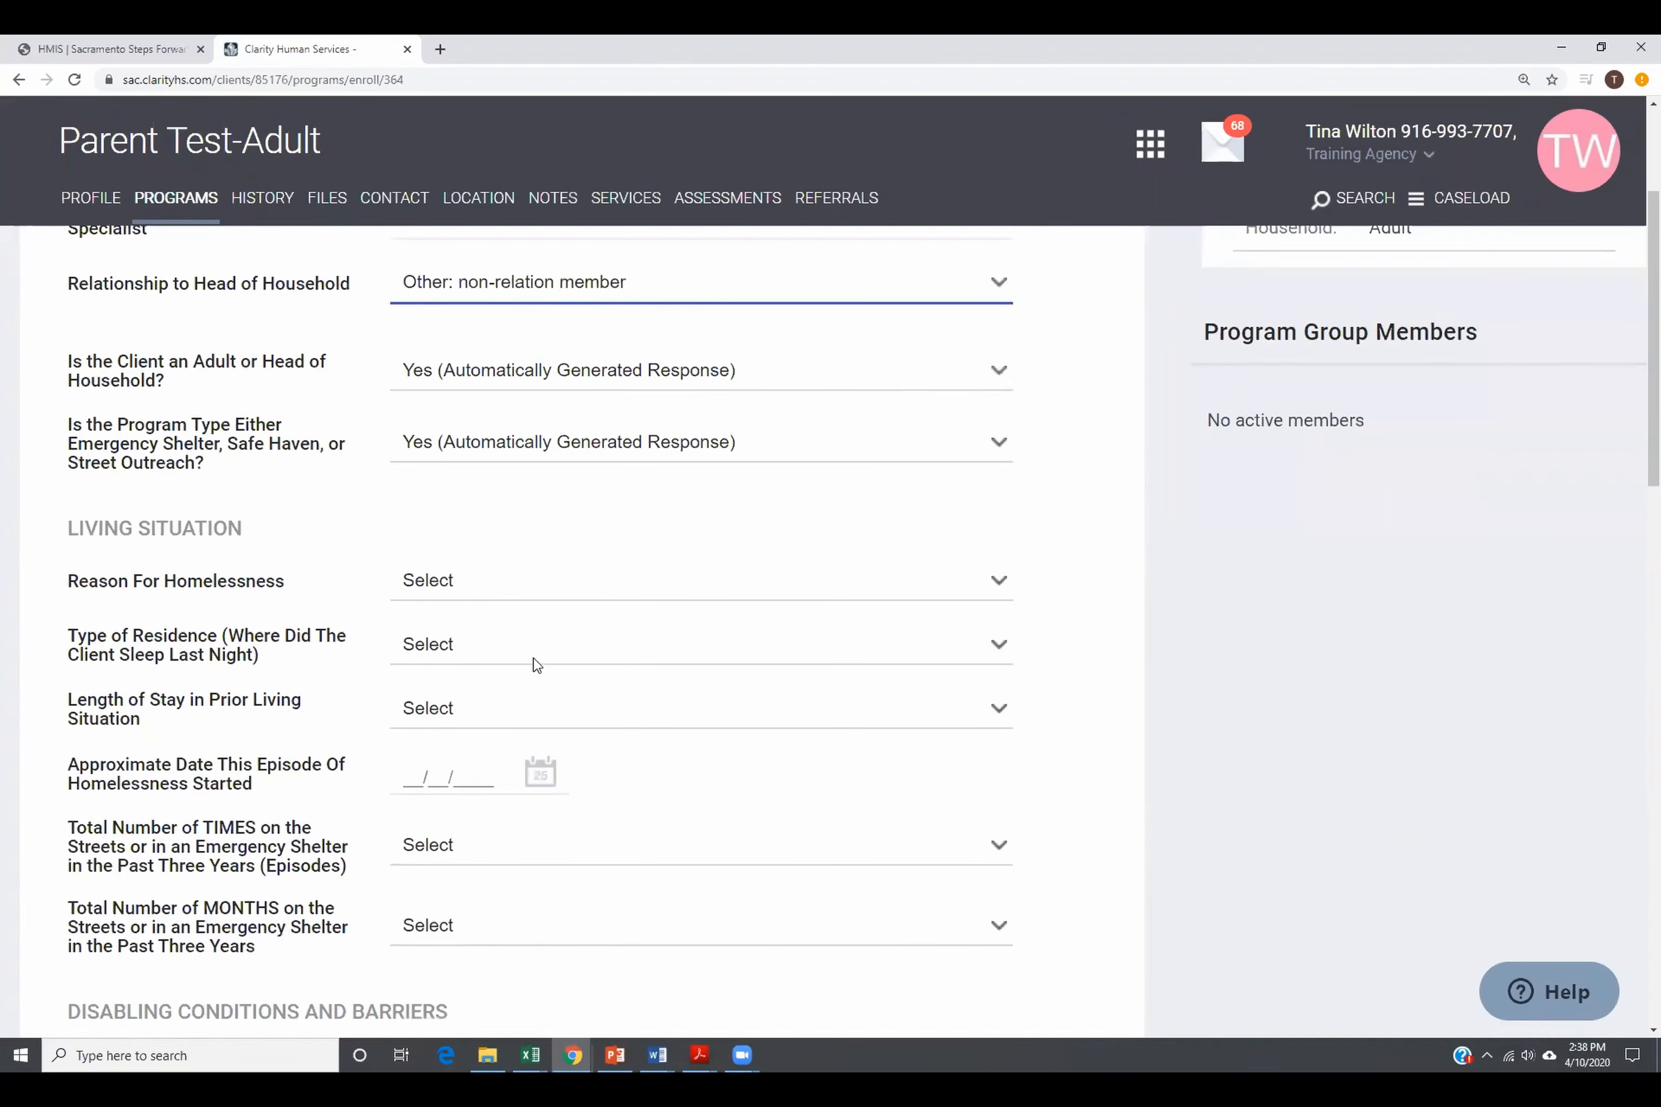
{"action": "scroll", "coordinate": [618, 874], "scroll_direction": "down", "scroll_amount": 3}
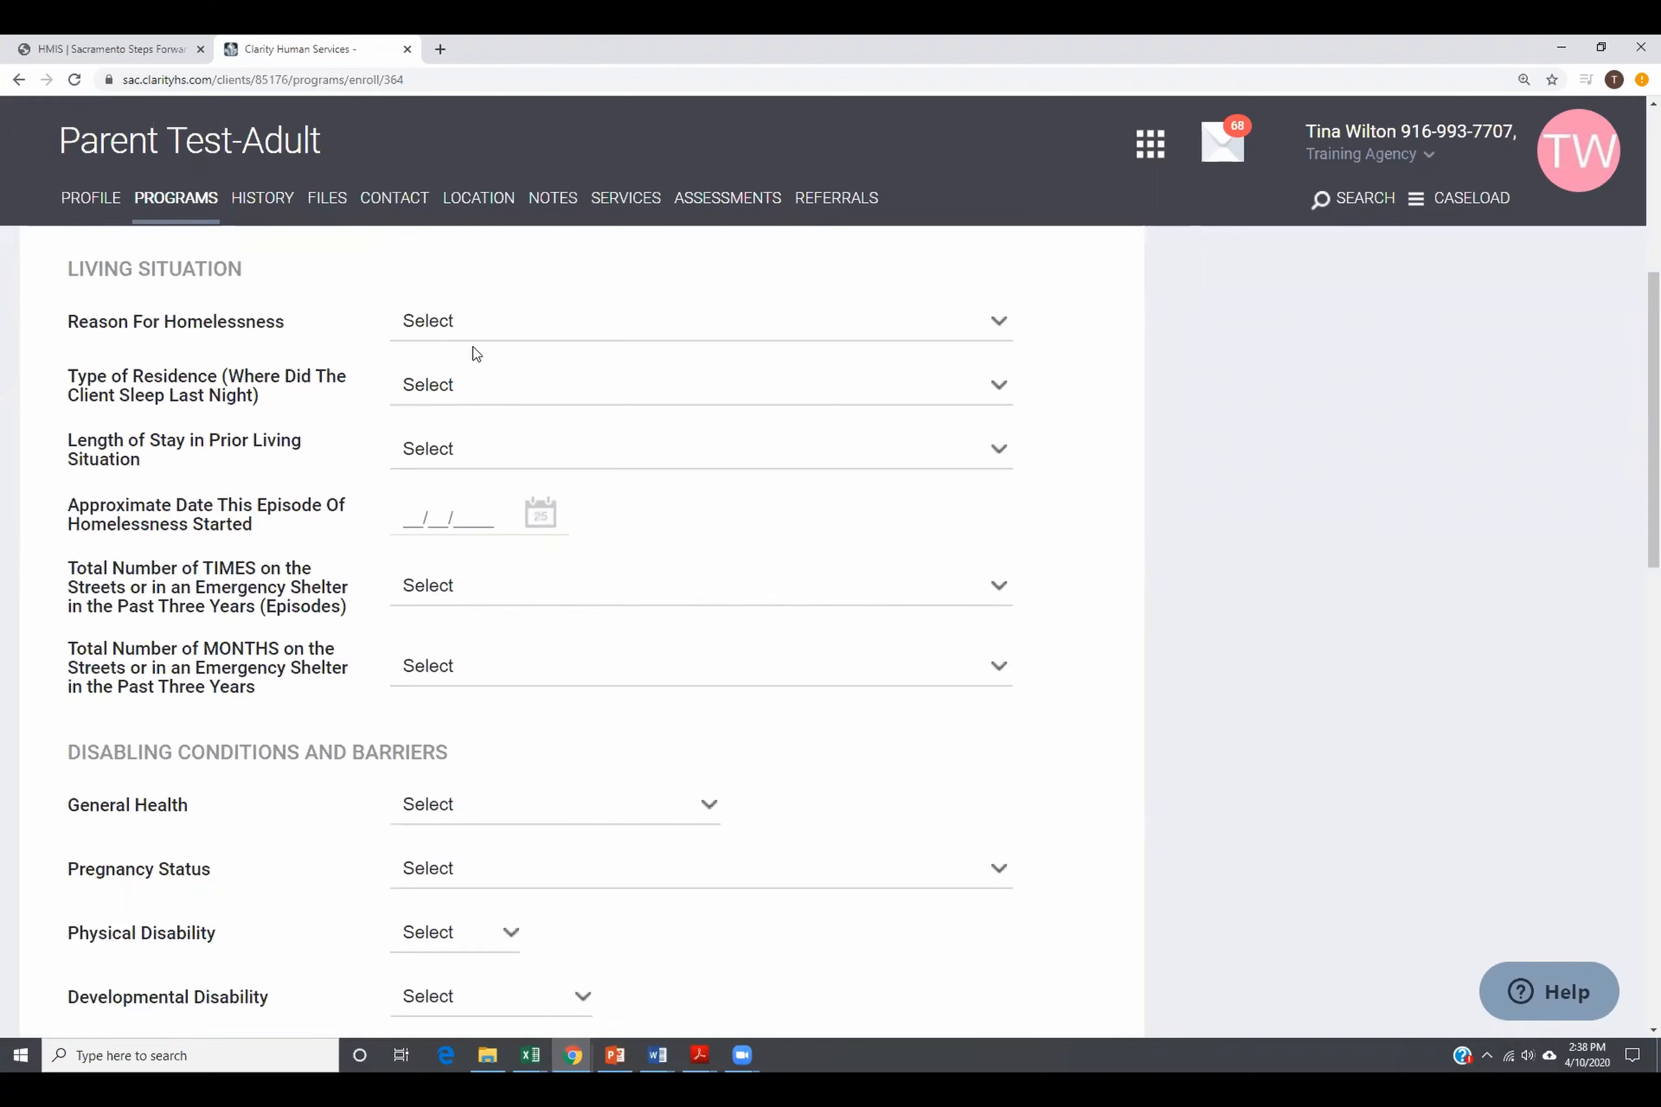
{"action": "left_click", "coordinate": [488, 330]}
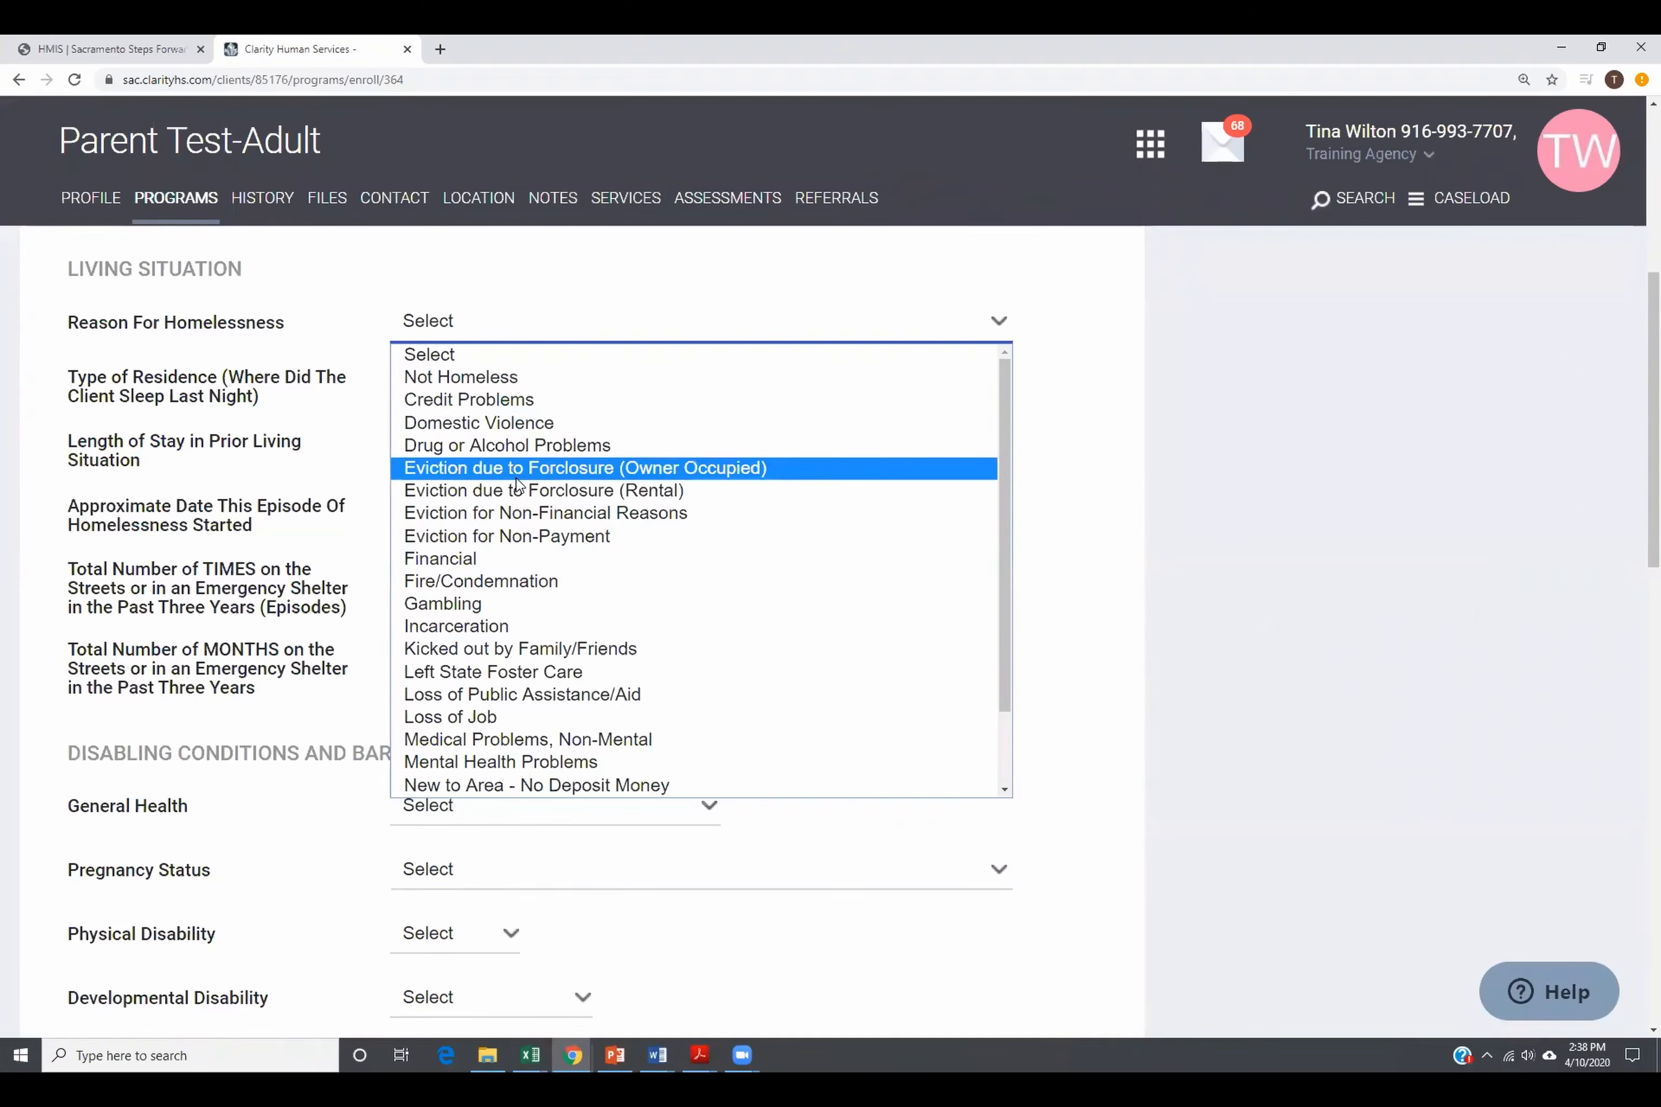
{"action": "left_click", "coordinate": [537, 512]}
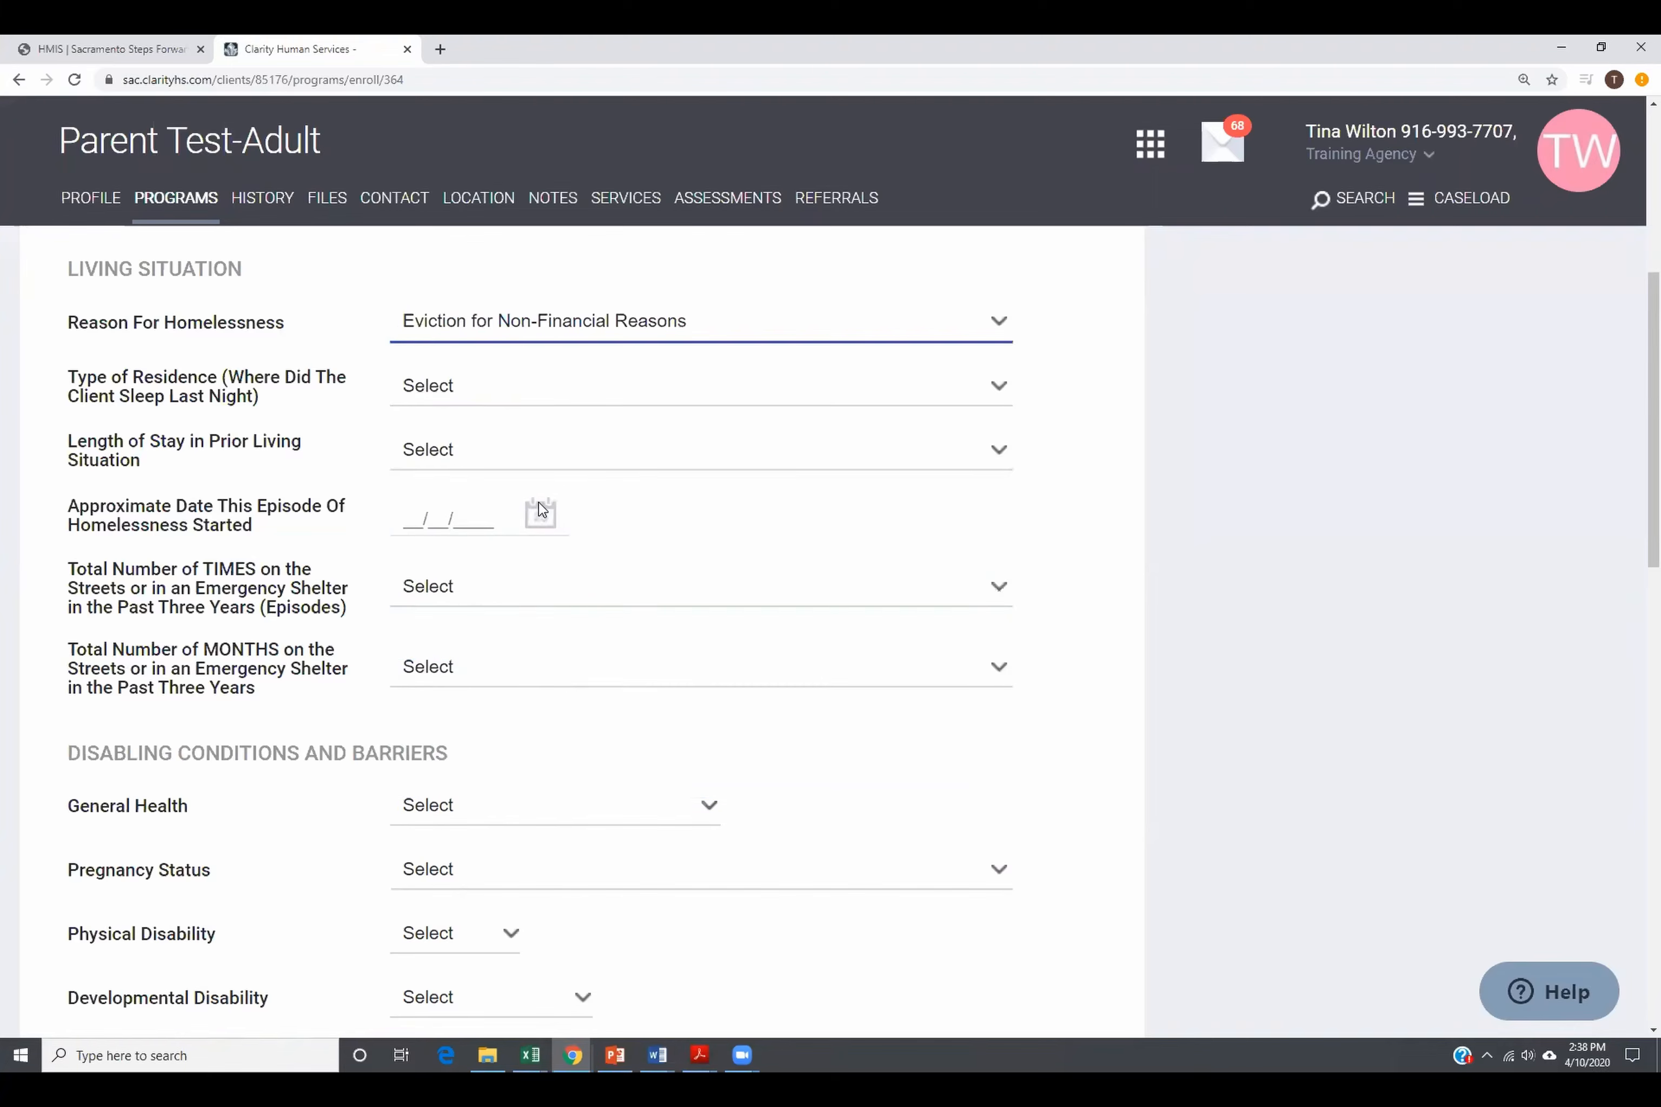
Step: Set the roommate's residence type to Place not meant for habitation, prior length of stay to Two to six nights, and homelessness start date to 04/01/2020
{"action": "left_click", "coordinate": [511, 397]}
{"action": "left_click", "coordinate": [545, 442]}
{"action": "left_click", "coordinate": [532, 448]}
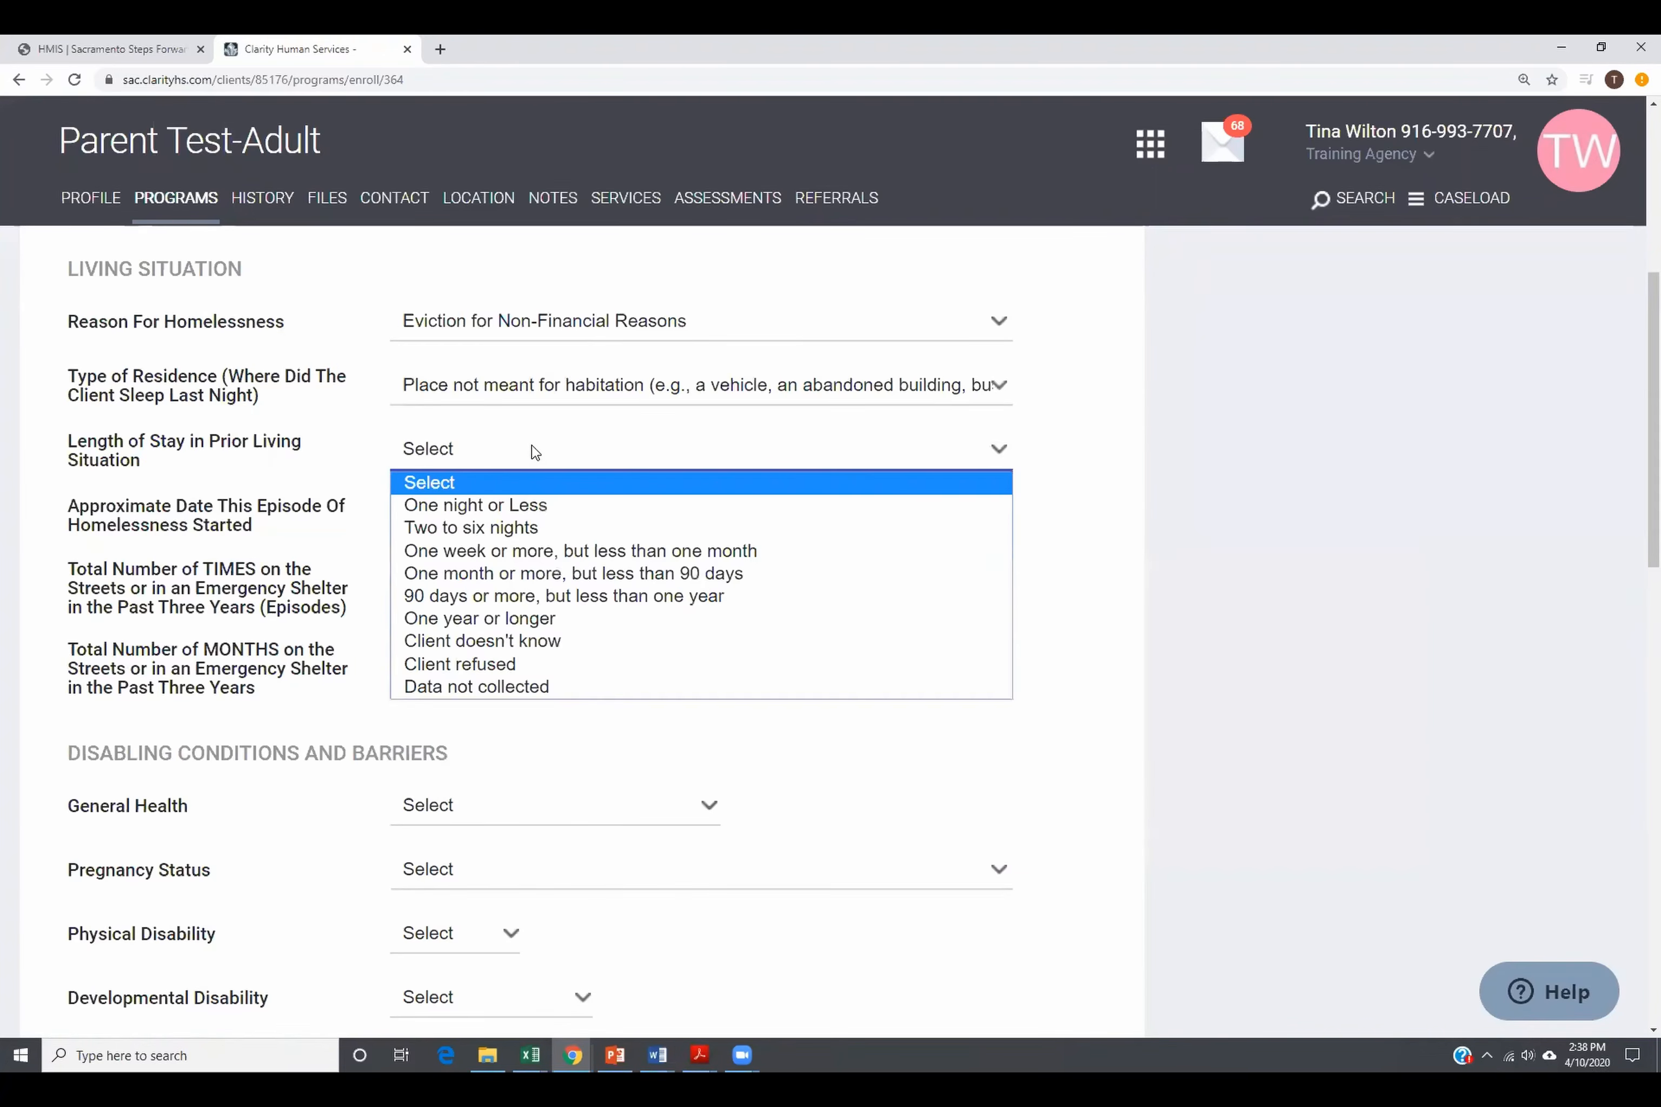
{"action": "left_click", "coordinate": [547, 529]}
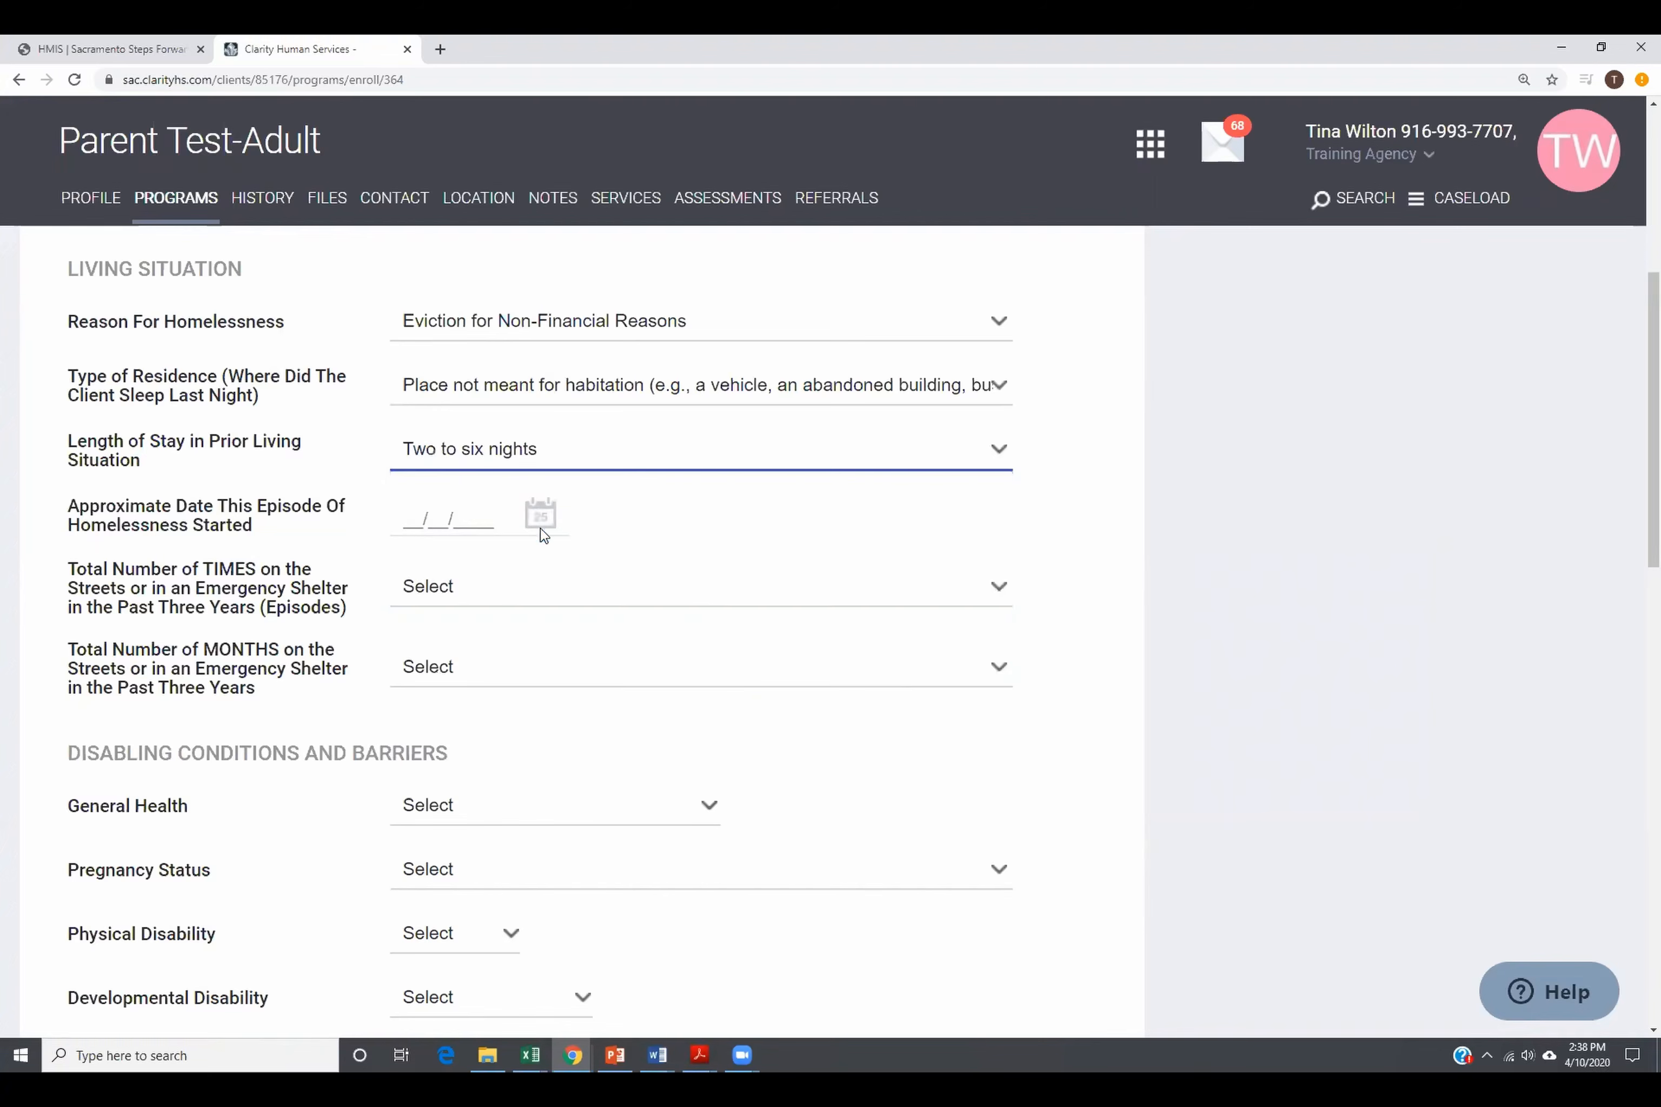
{"action": "left_click", "coordinate": [429, 517]}
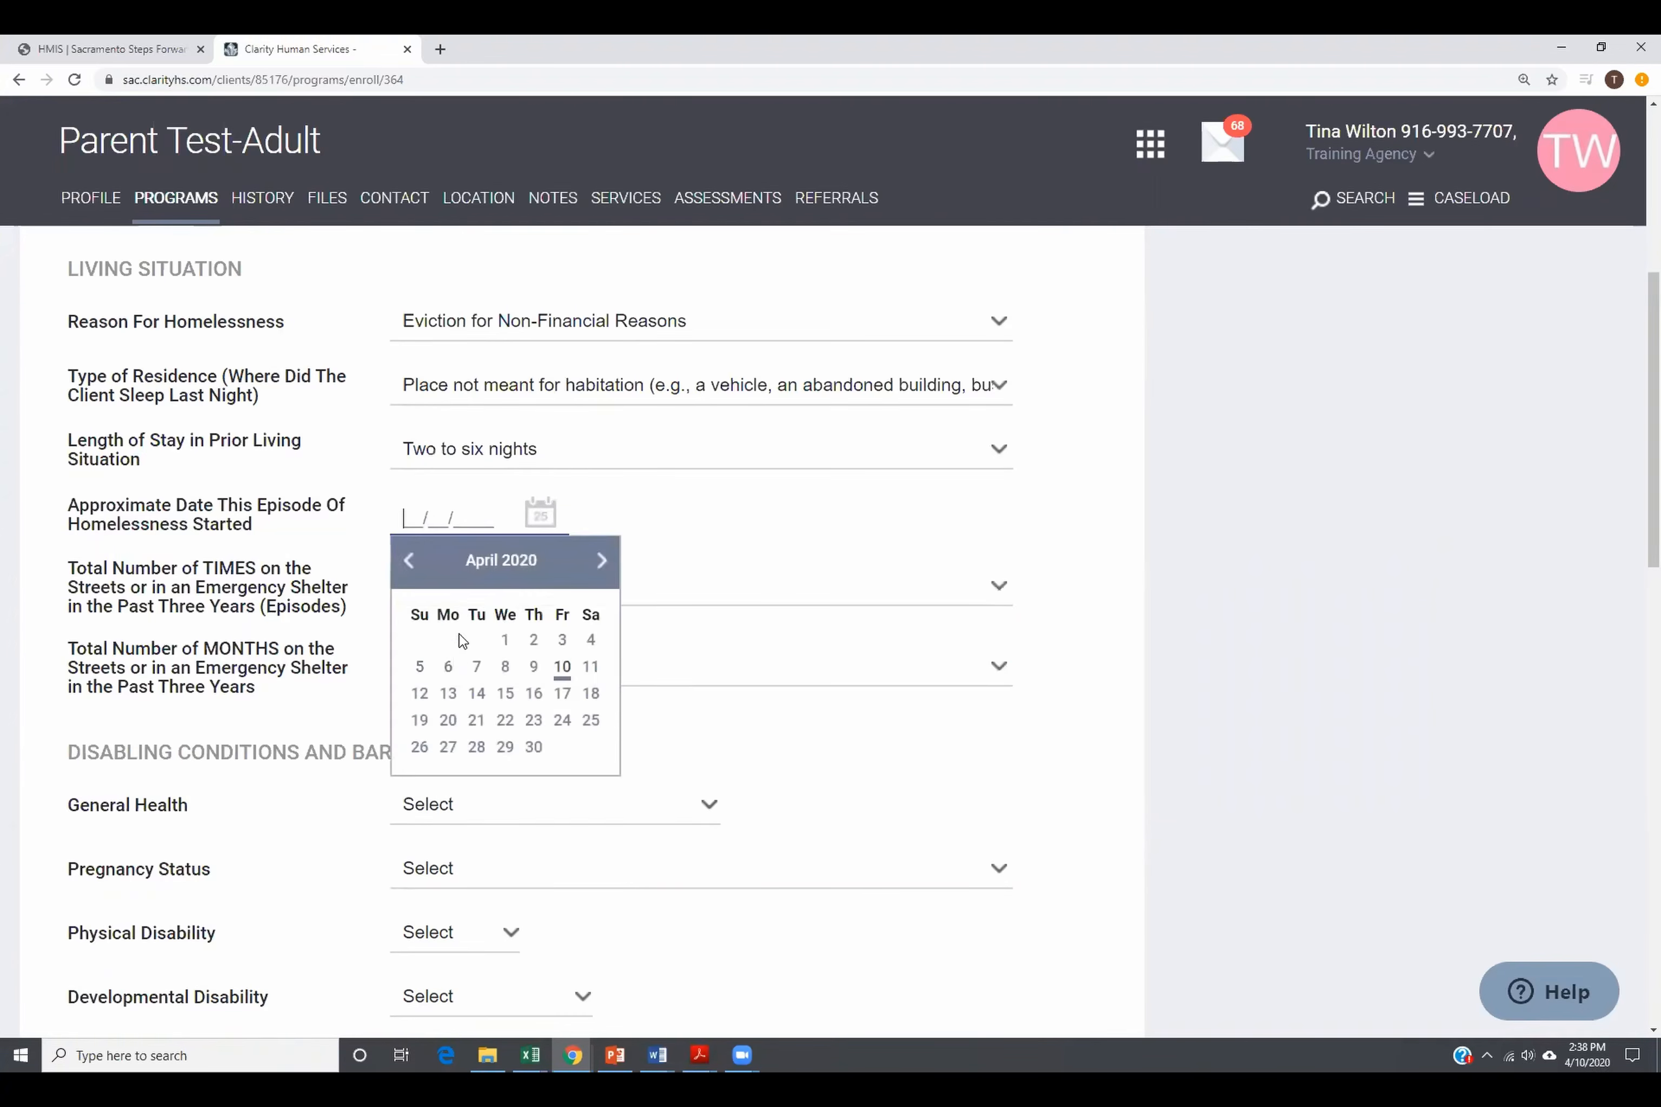
{"action": "left_click", "coordinate": [505, 640]}
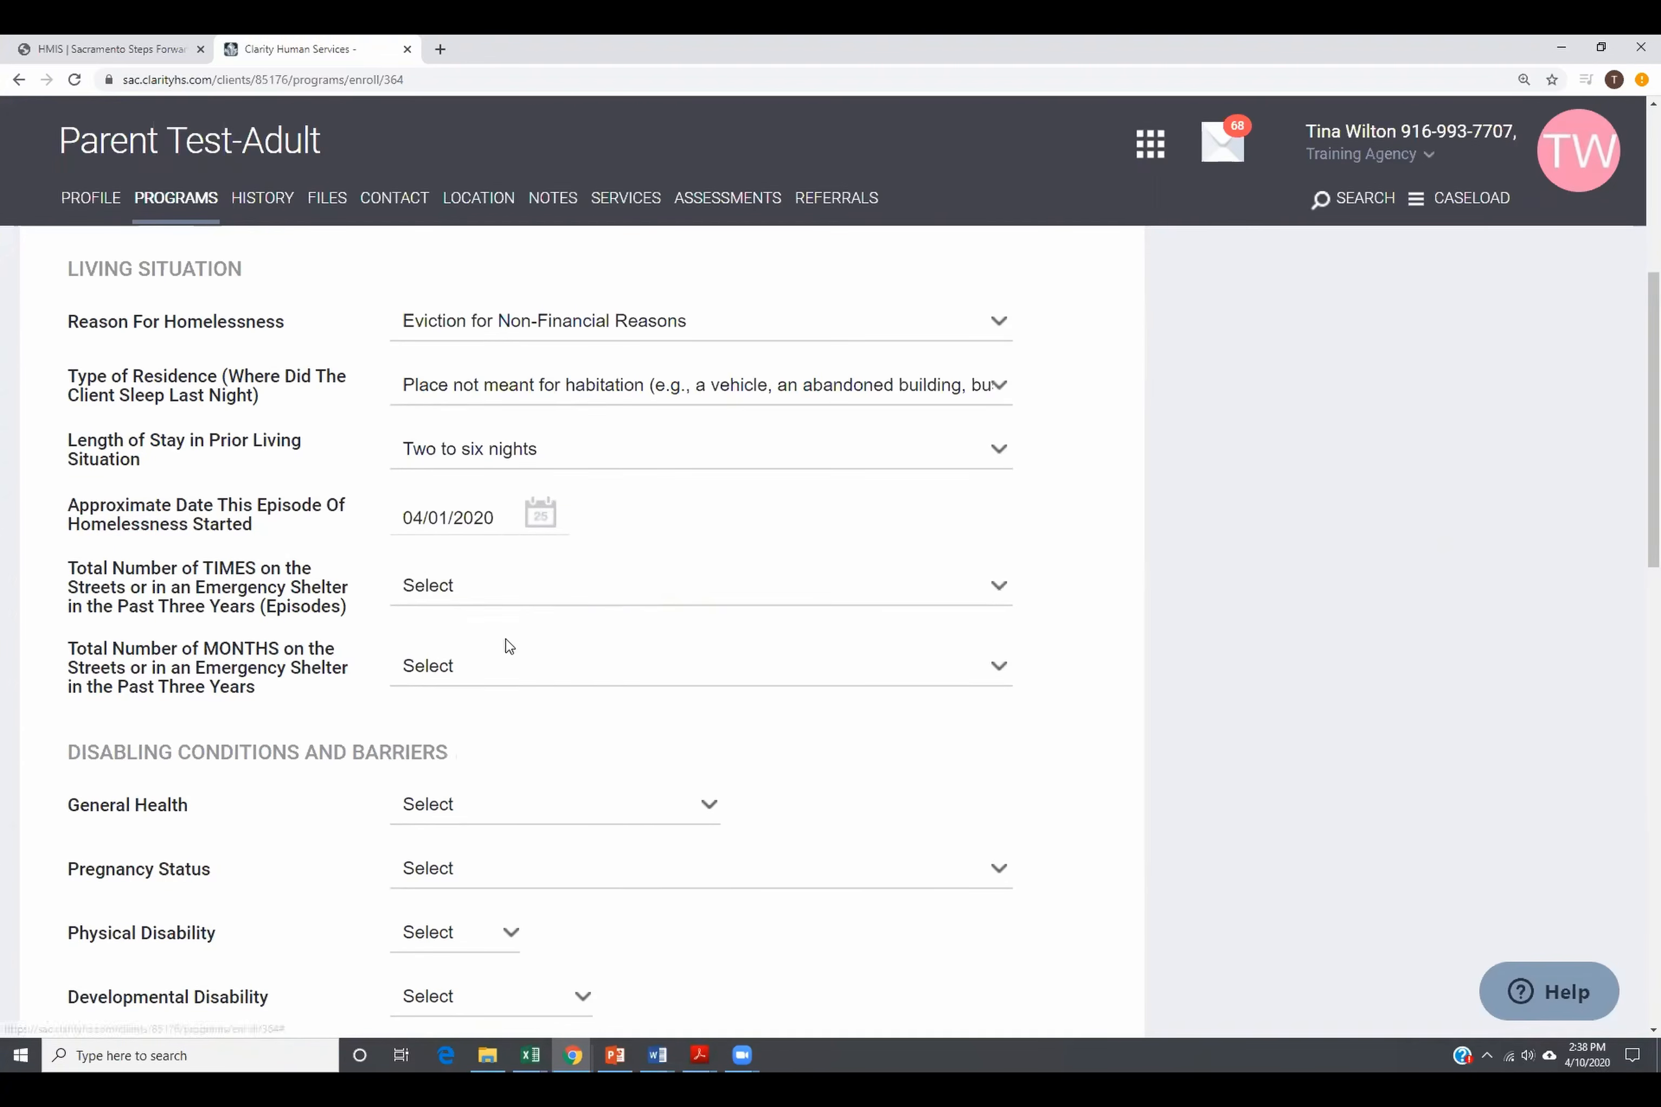
Step: Set both the total number of times and the total number of months homeless in the past three years to Client refused
{"action": "left_click", "coordinate": [455, 598]}
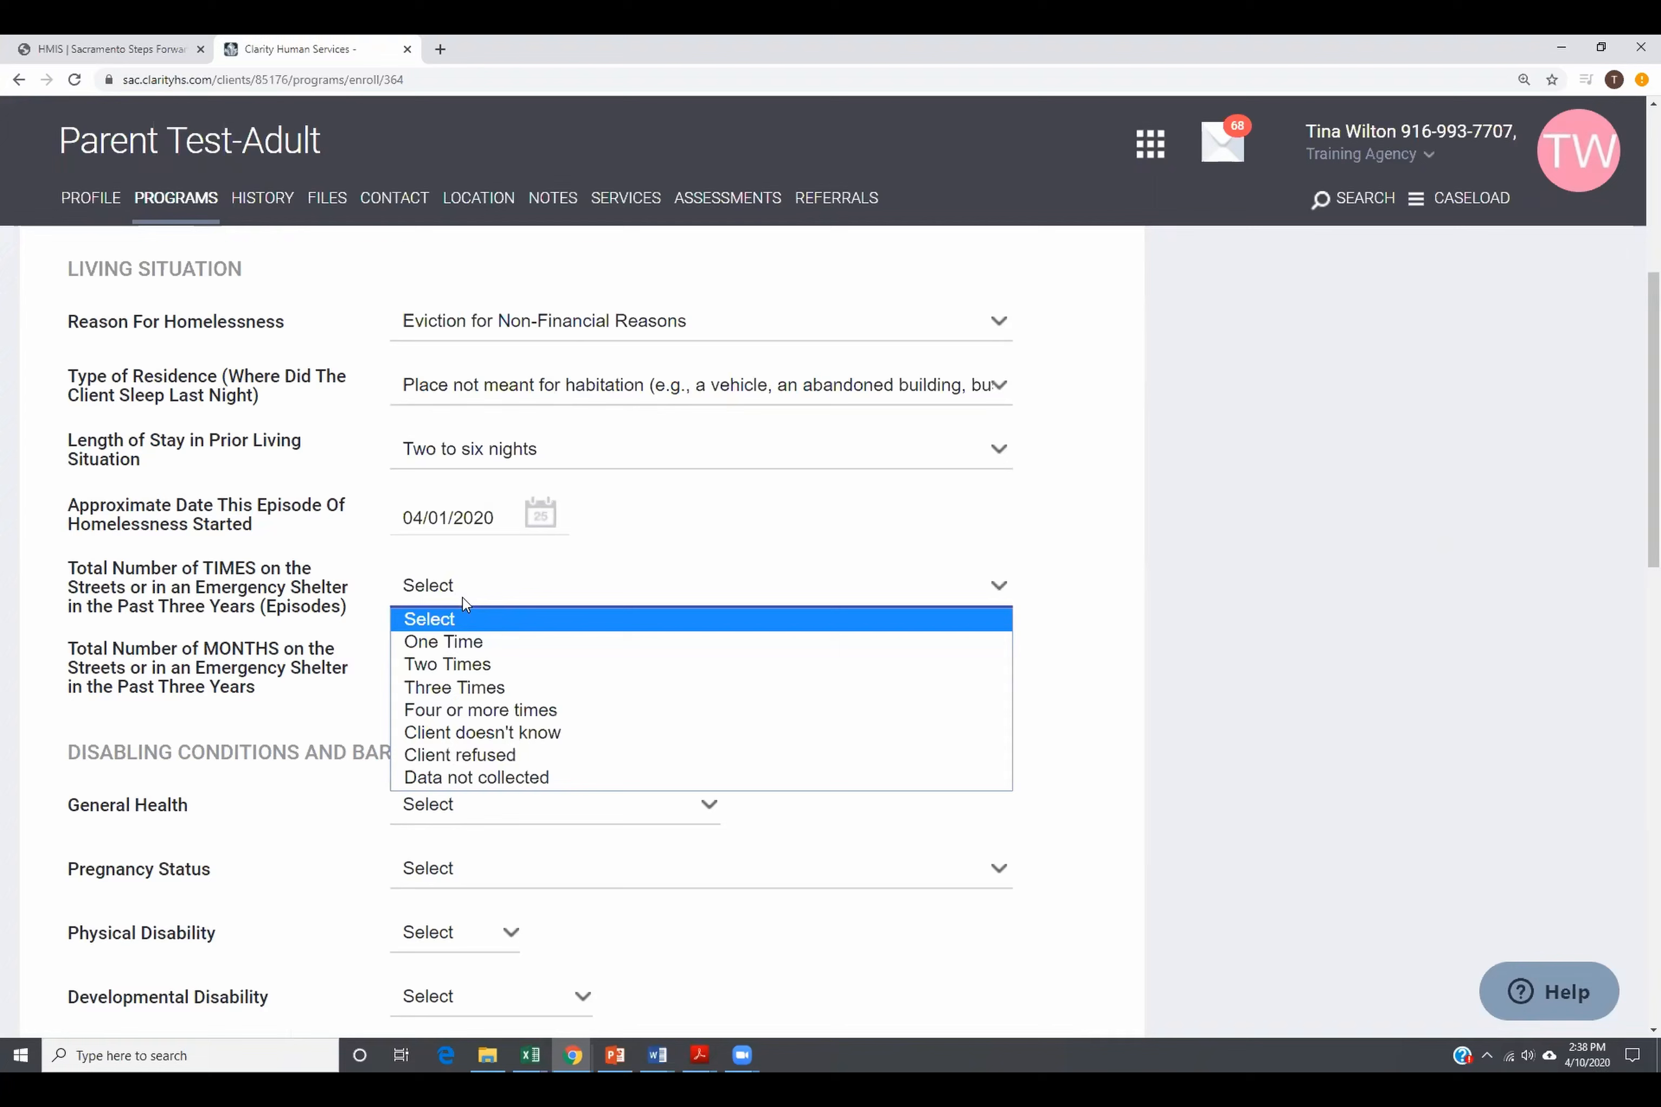
{"action": "left_click", "coordinate": [508, 756]}
{"action": "left_click", "coordinate": [471, 672]}
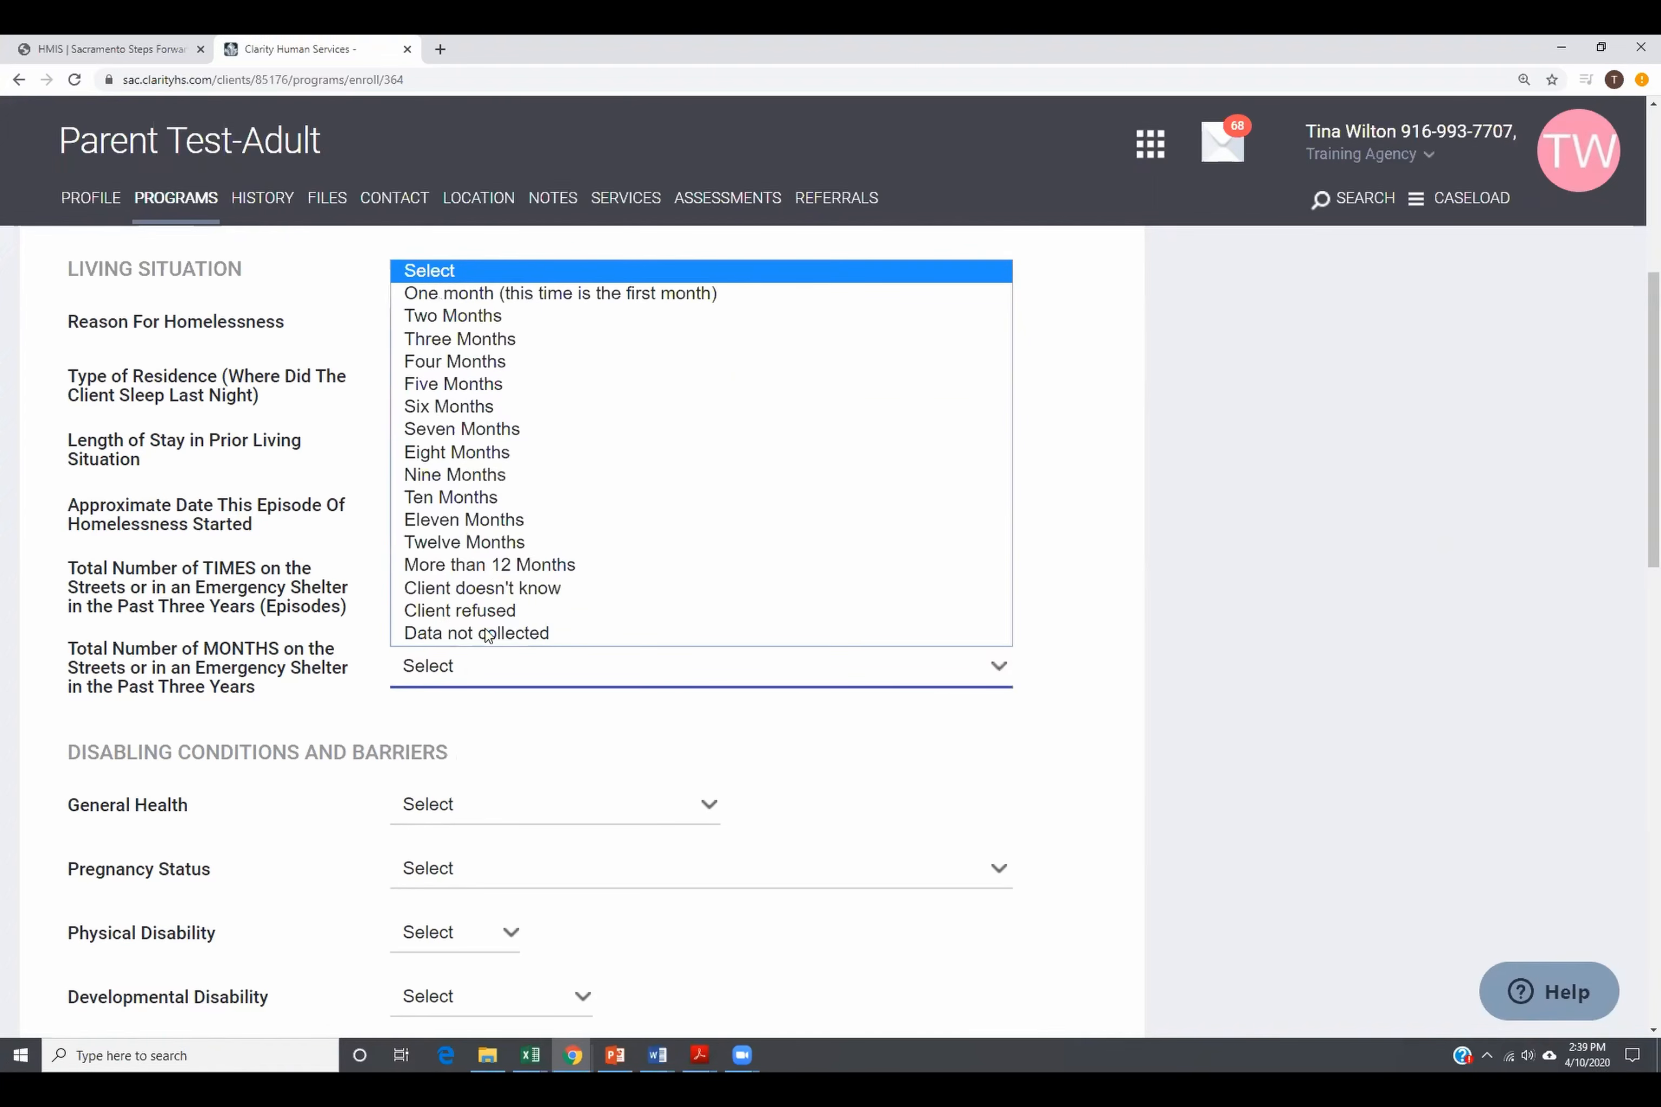
{"action": "left_click", "coordinate": [479, 611]}
Step: Set the roommate's General Health to Good, and Pregnancy Status, Physical Disability and Developmental Disability to No
{"action": "scroll", "coordinate": [512, 754], "scroll_direction": "down", "scroll_amount": 4}
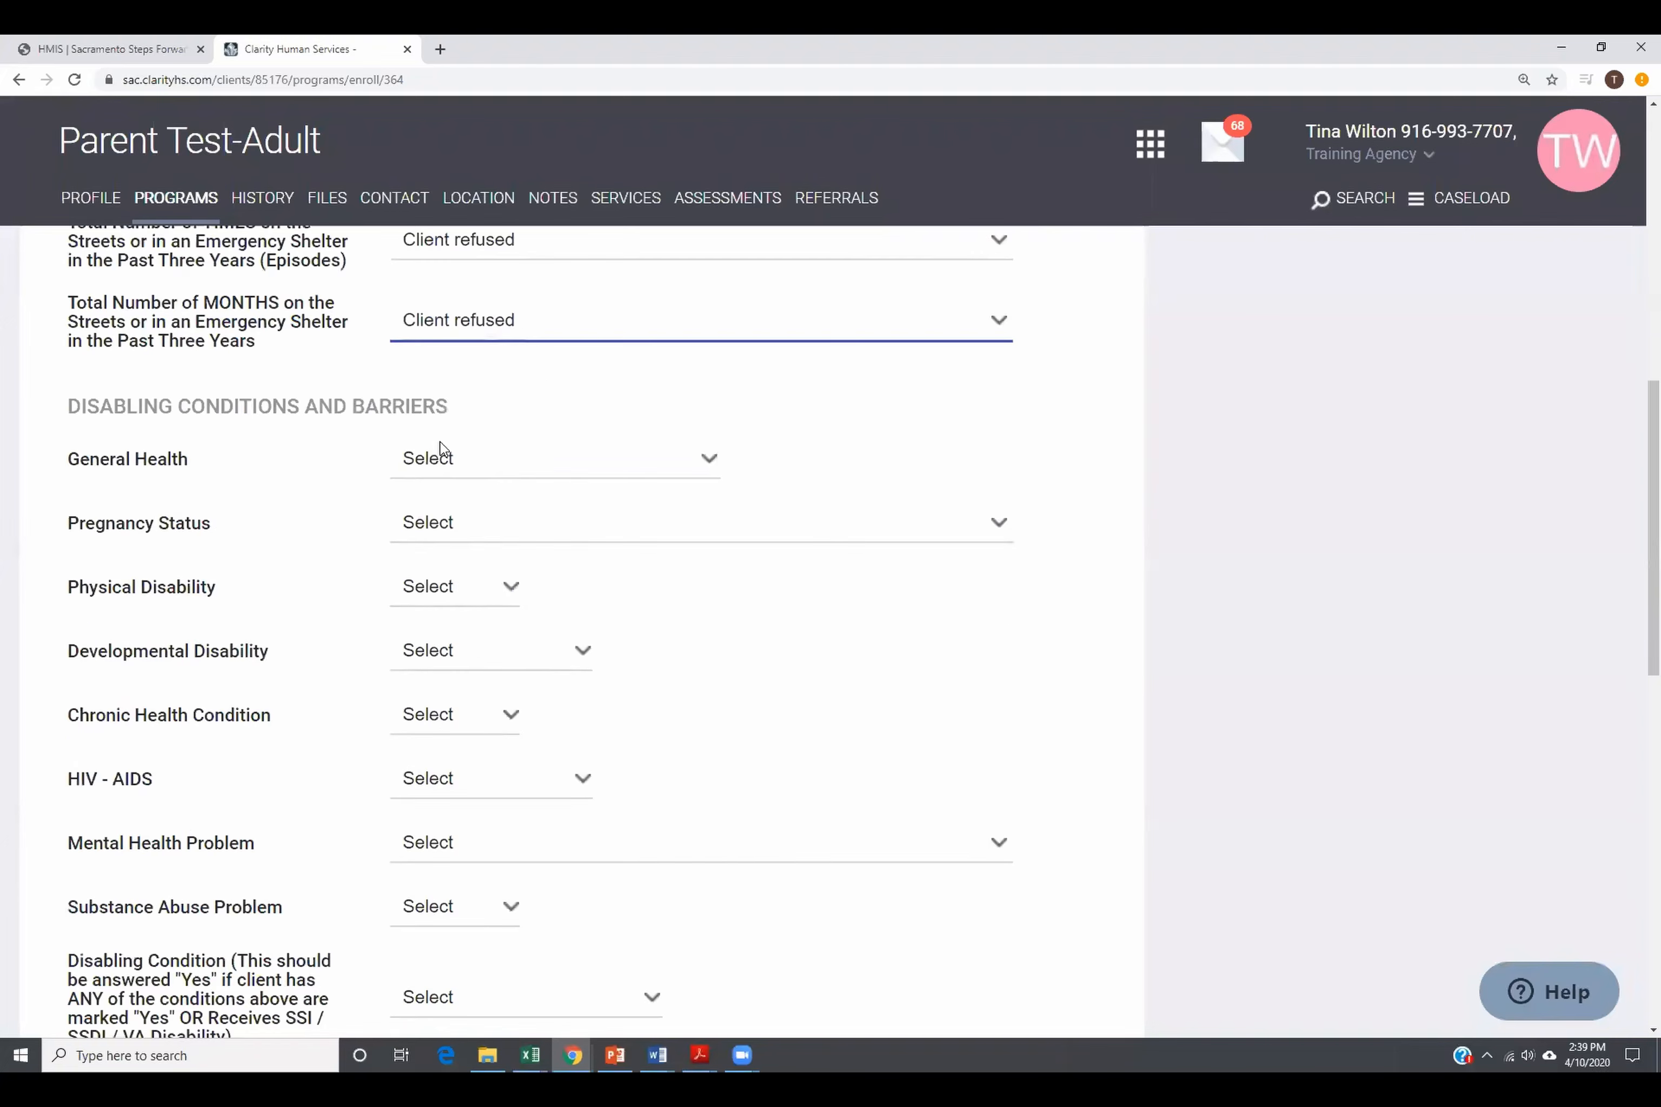
{"action": "left_click", "coordinate": [441, 449]}
{"action": "left_click", "coordinate": [439, 565]}
{"action": "left_click", "coordinate": [449, 537]}
{"action": "left_click", "coordinate": [429, 577]}
{"action": "left_click", "coordinate": [429, 586]}
{"action": "left_click", "coordinate": [422, 645]}
{"action": "left_click", "coordinate": [433, 652]}
{"action": "left_click", "coordinate": [424, 709]}
Step: Answer No for Chronic Health Condition, HIV - AIDS, Mental Health Problem and Substance Abuse Problem
{"action": "left_click", "coordinate": [426, 717]}
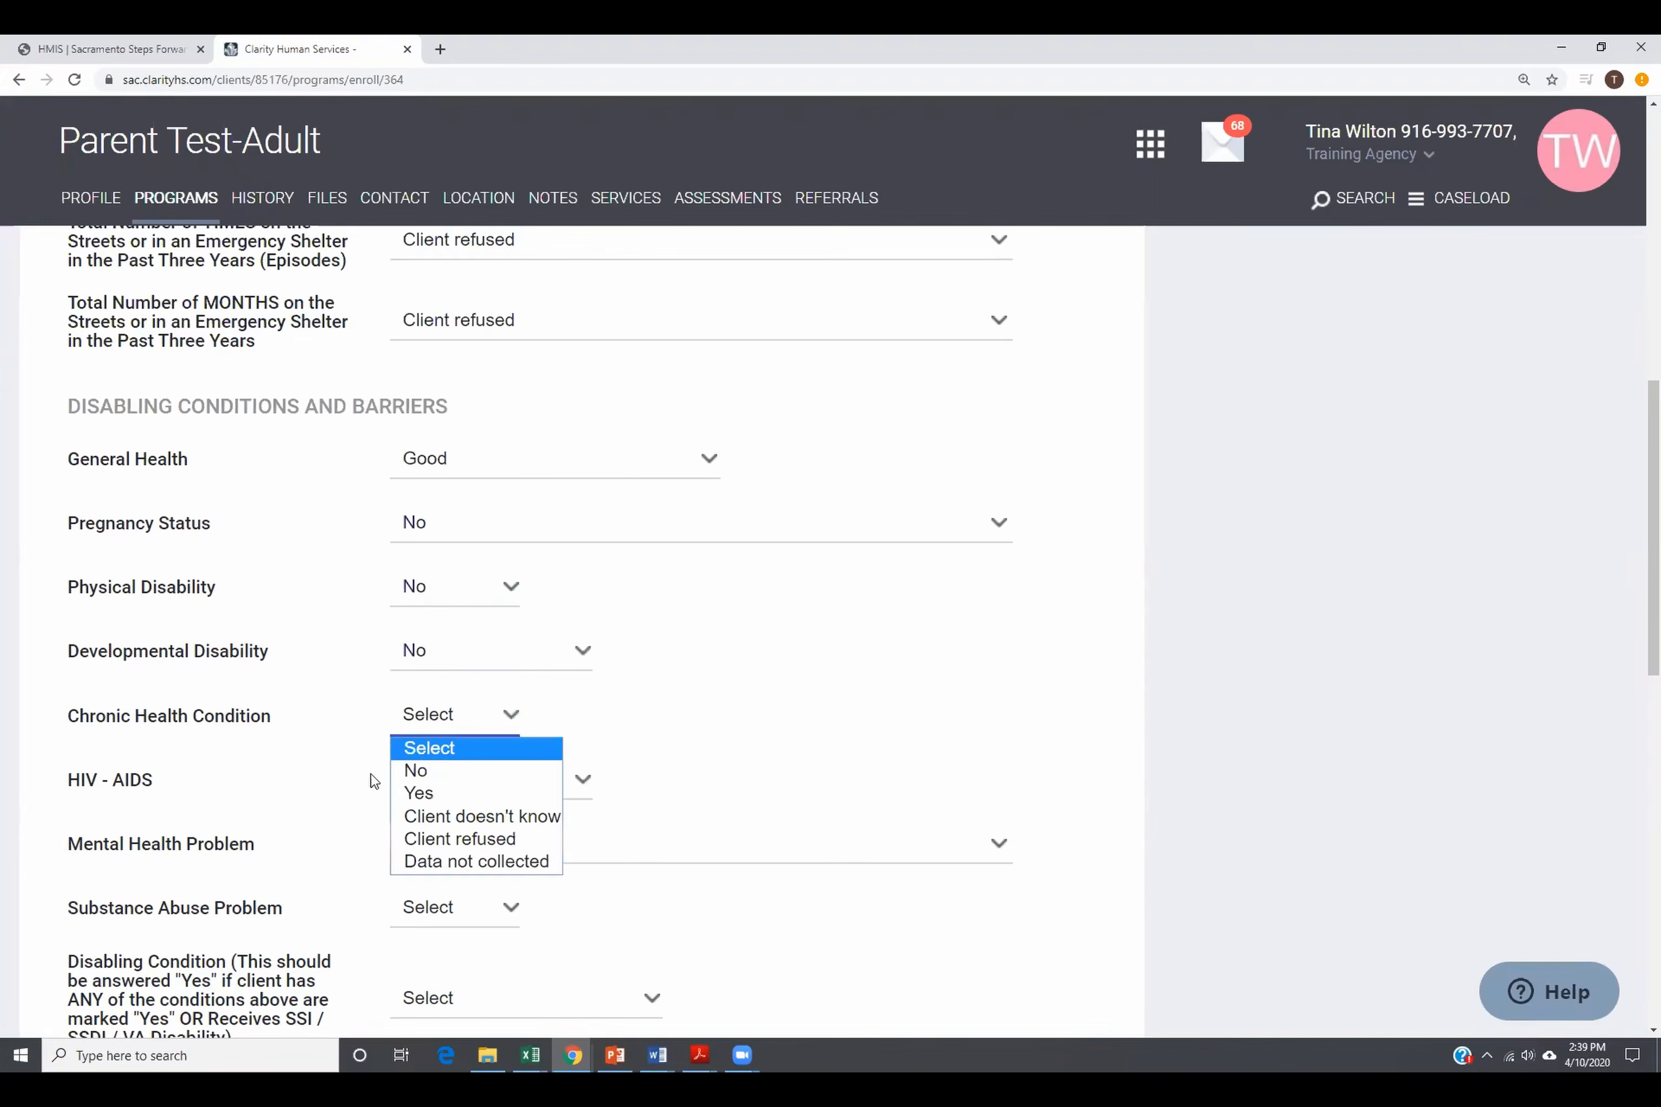
{"action": "left_click", "coordinate": [418, 770]}
{"action": "left_click", "coordinate": [429, 780]}
{"action": "left_click", "coordinate": [431, 827]}
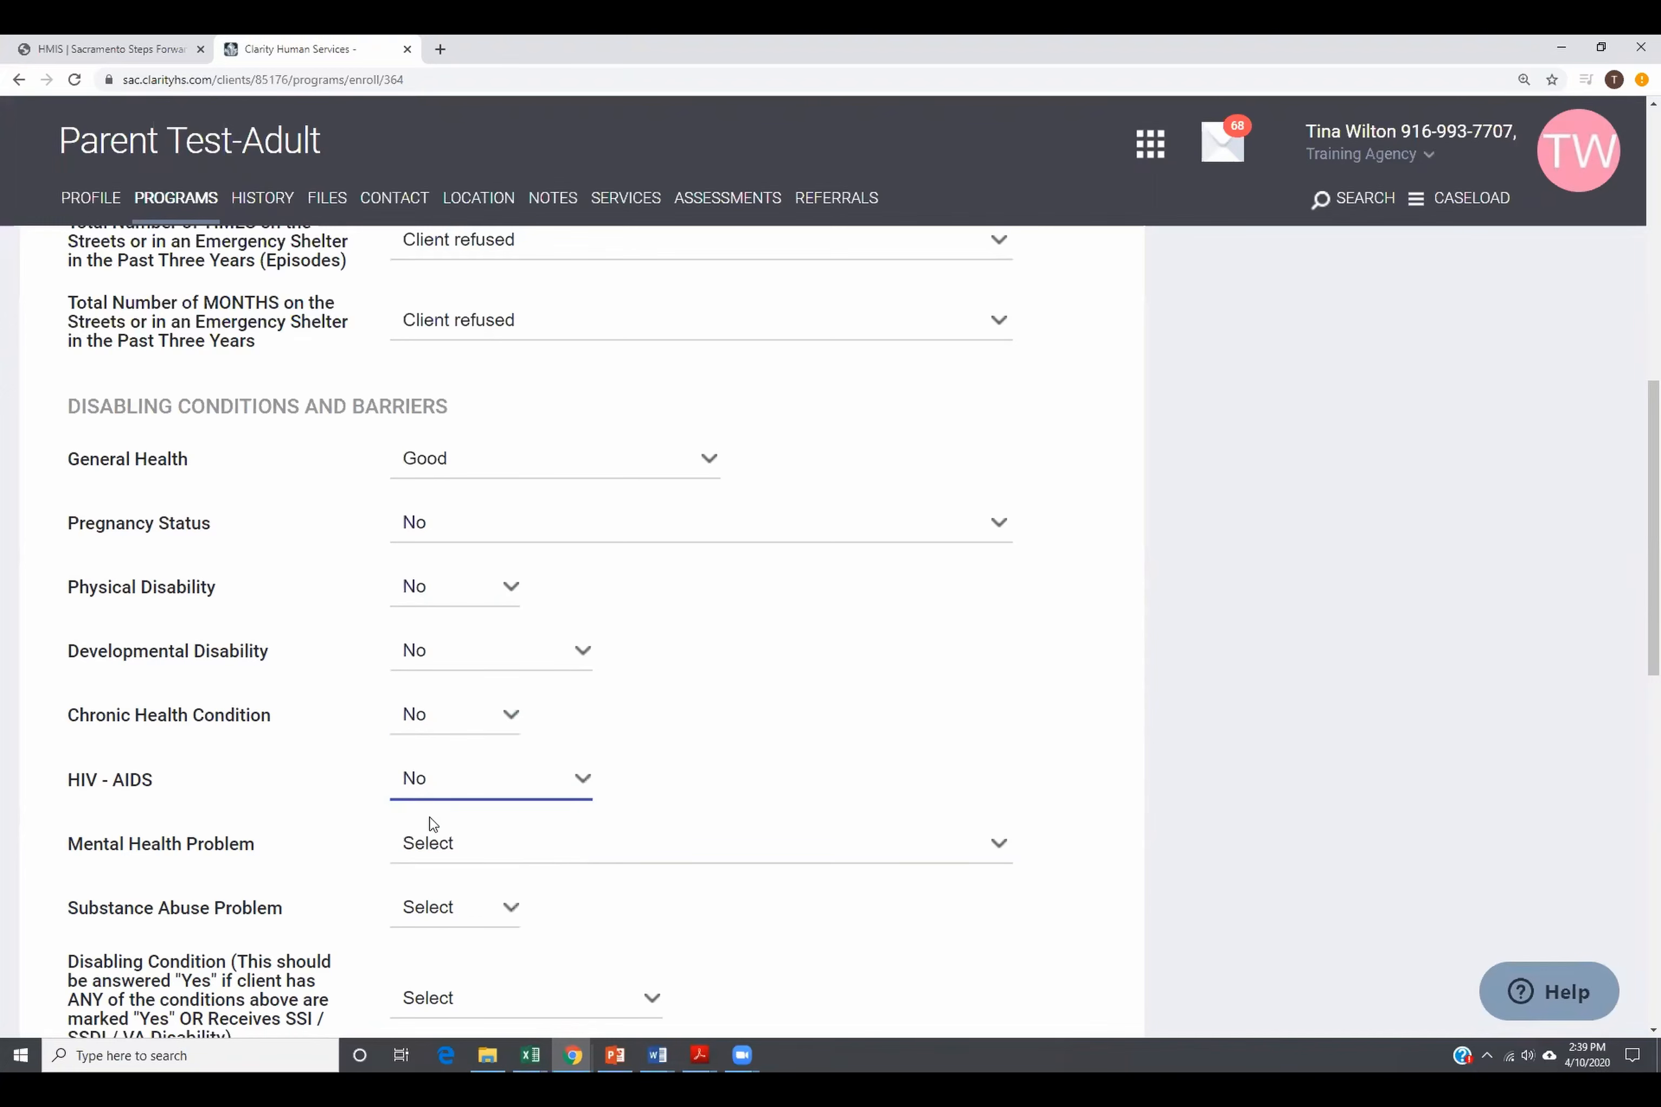
{"action": "scroll", "coordinate": [431, 822], "scroll_direction": "down", "scroll_amount": 2}
{"action": "left_click", "coordinate": [458, 676]}
{"action": "left_click", "coordinate": [466, 723]}
{"action": "left_click", "coordinate": [444, 743]}
{"action": "left_click", "coordinate": [436, 791]}
Step: Set the roommate's overall Disabling Condition and Domestic Violence Victim/Survivor to No
{"action": "left_click", "coordinate": [442, 829]}
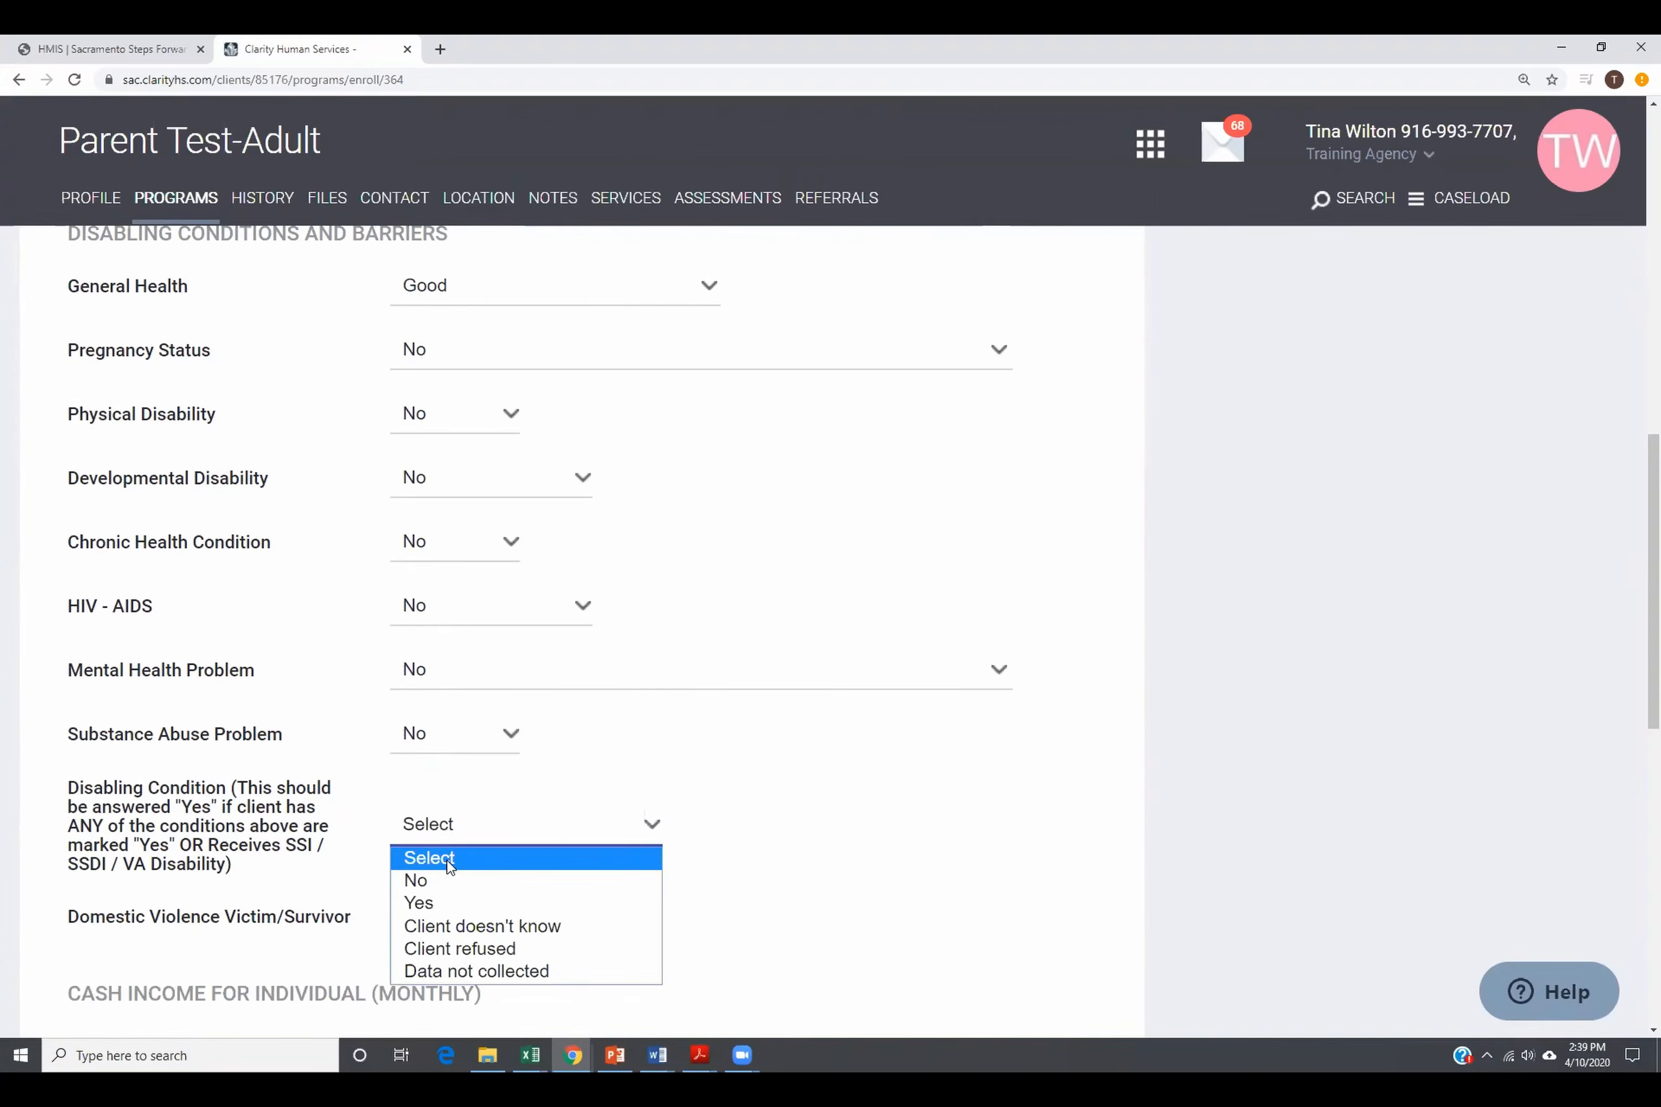
{"action": "left_click", "coordinate": [444, 883]}
{"action": "scroll", "coordinate": [486, 687], "scroll_direction": "down", "scroll_amount": 3}
{"action": "left_click", "coordinate": [480, 666]}
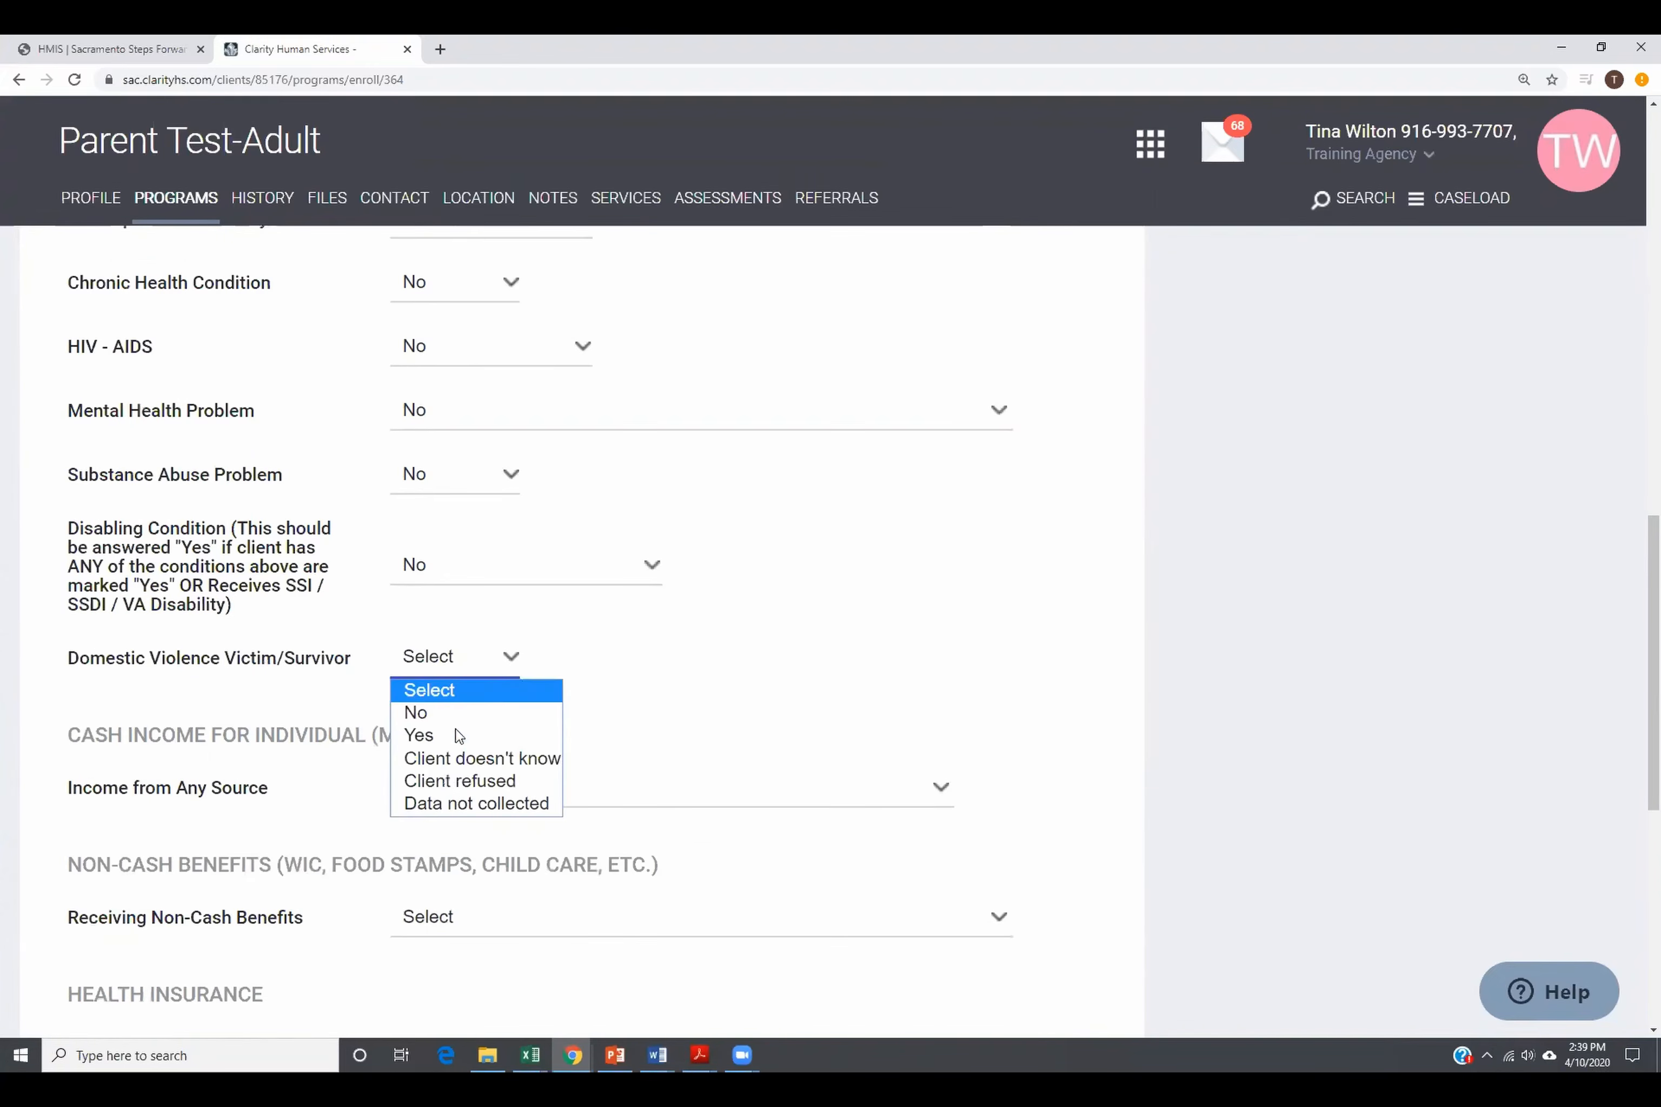
{"action": "left_click", "coordinate": [472, 709]}
Step: Set Income from Any Source to Yes and enable Earned/Employment Income with an amount of 900
{"action": "left_click", "coordinate": [468, 790]}
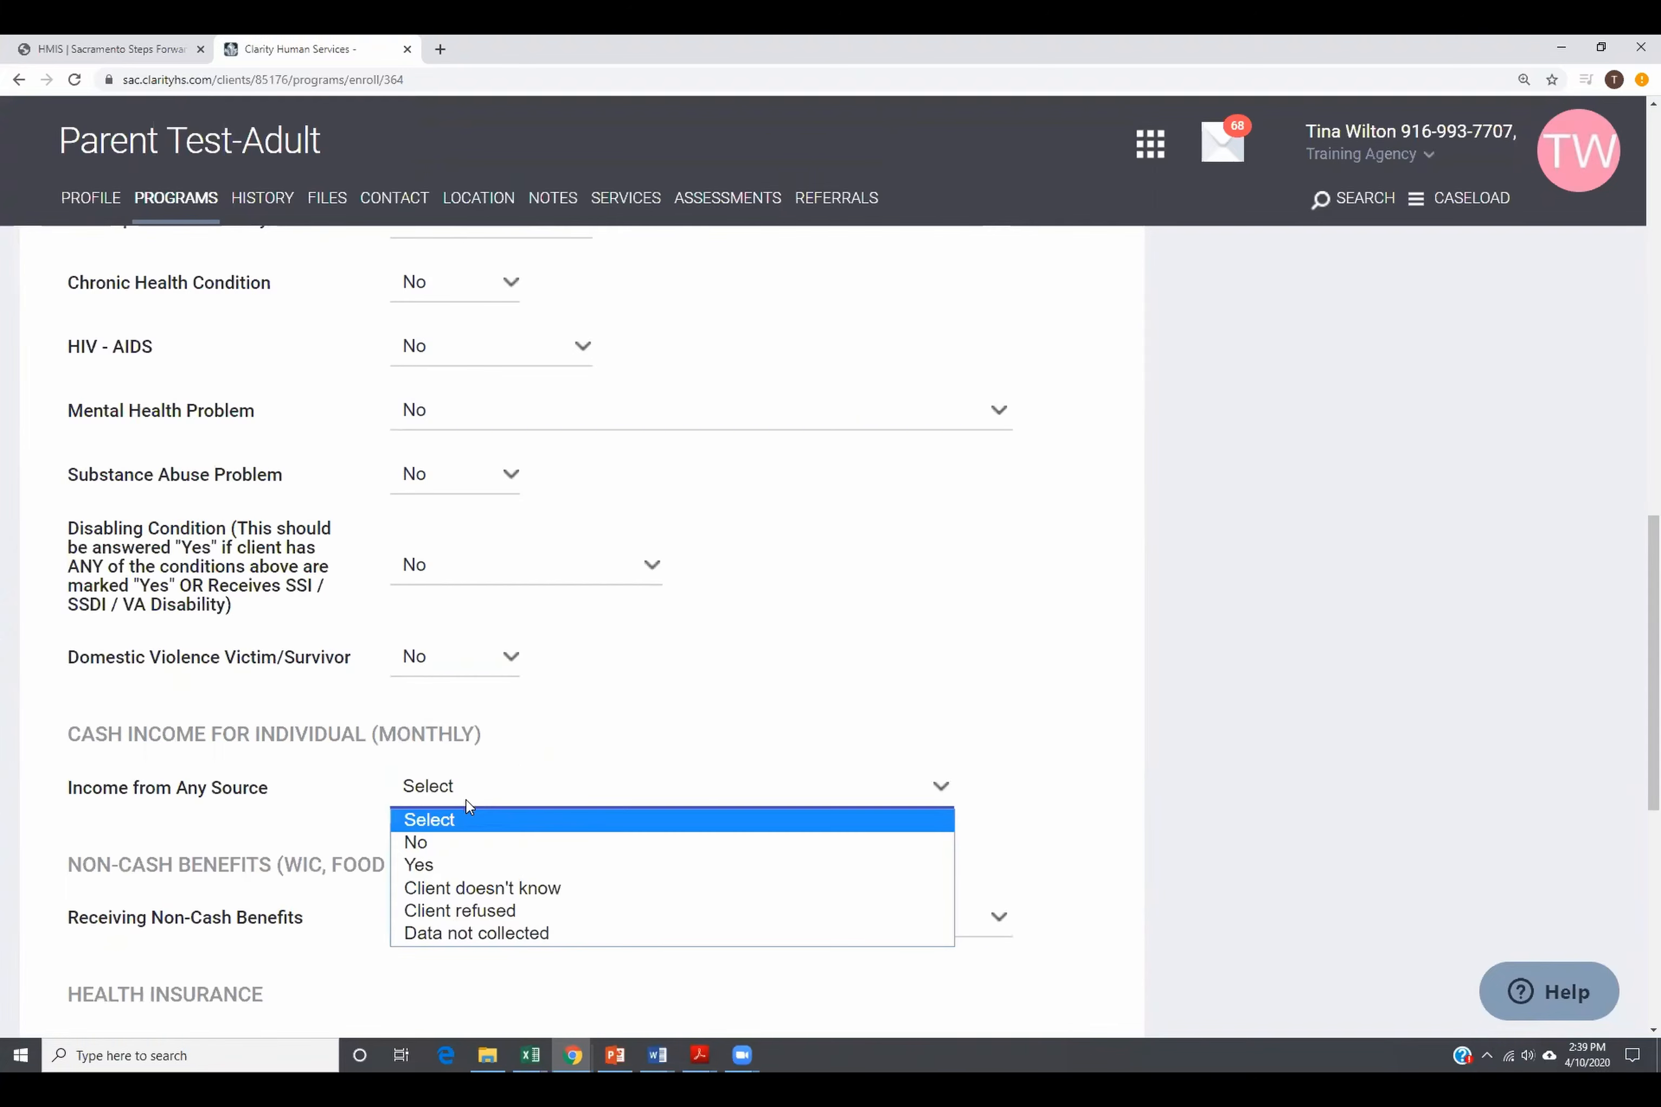
{"action": "left_click", "coordinate": [421, 865]}
{"action": "left_click", "coordinate": [427, 861]}
{"action": "left_click", "coordinate": [614, 867]}
{"action": "type", "text": "9"}
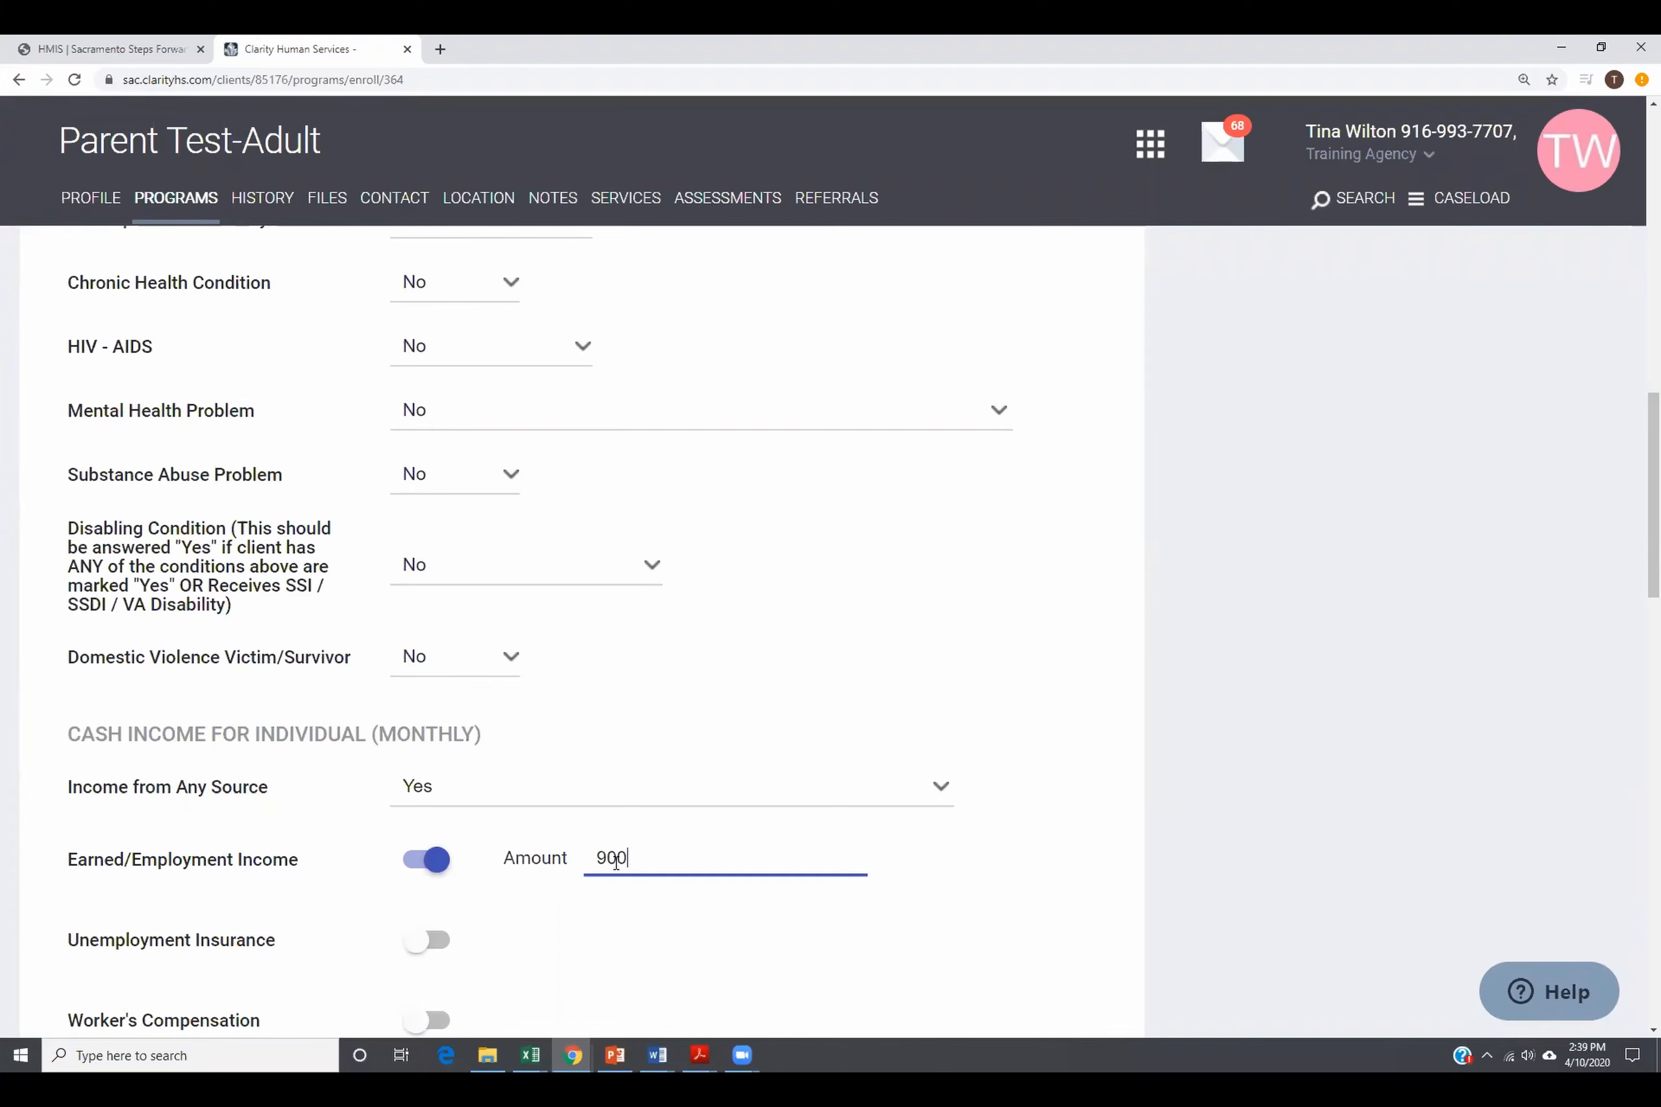
{"action": "type", "text": "00"}
Step: Set Receiving Non-Cash Benefits and Covered by Health Insurance to No for the roommate
{"action": "scroll", "coordinate": [608, 864], "scroll_direction": "down", "scroll_amount": 10}
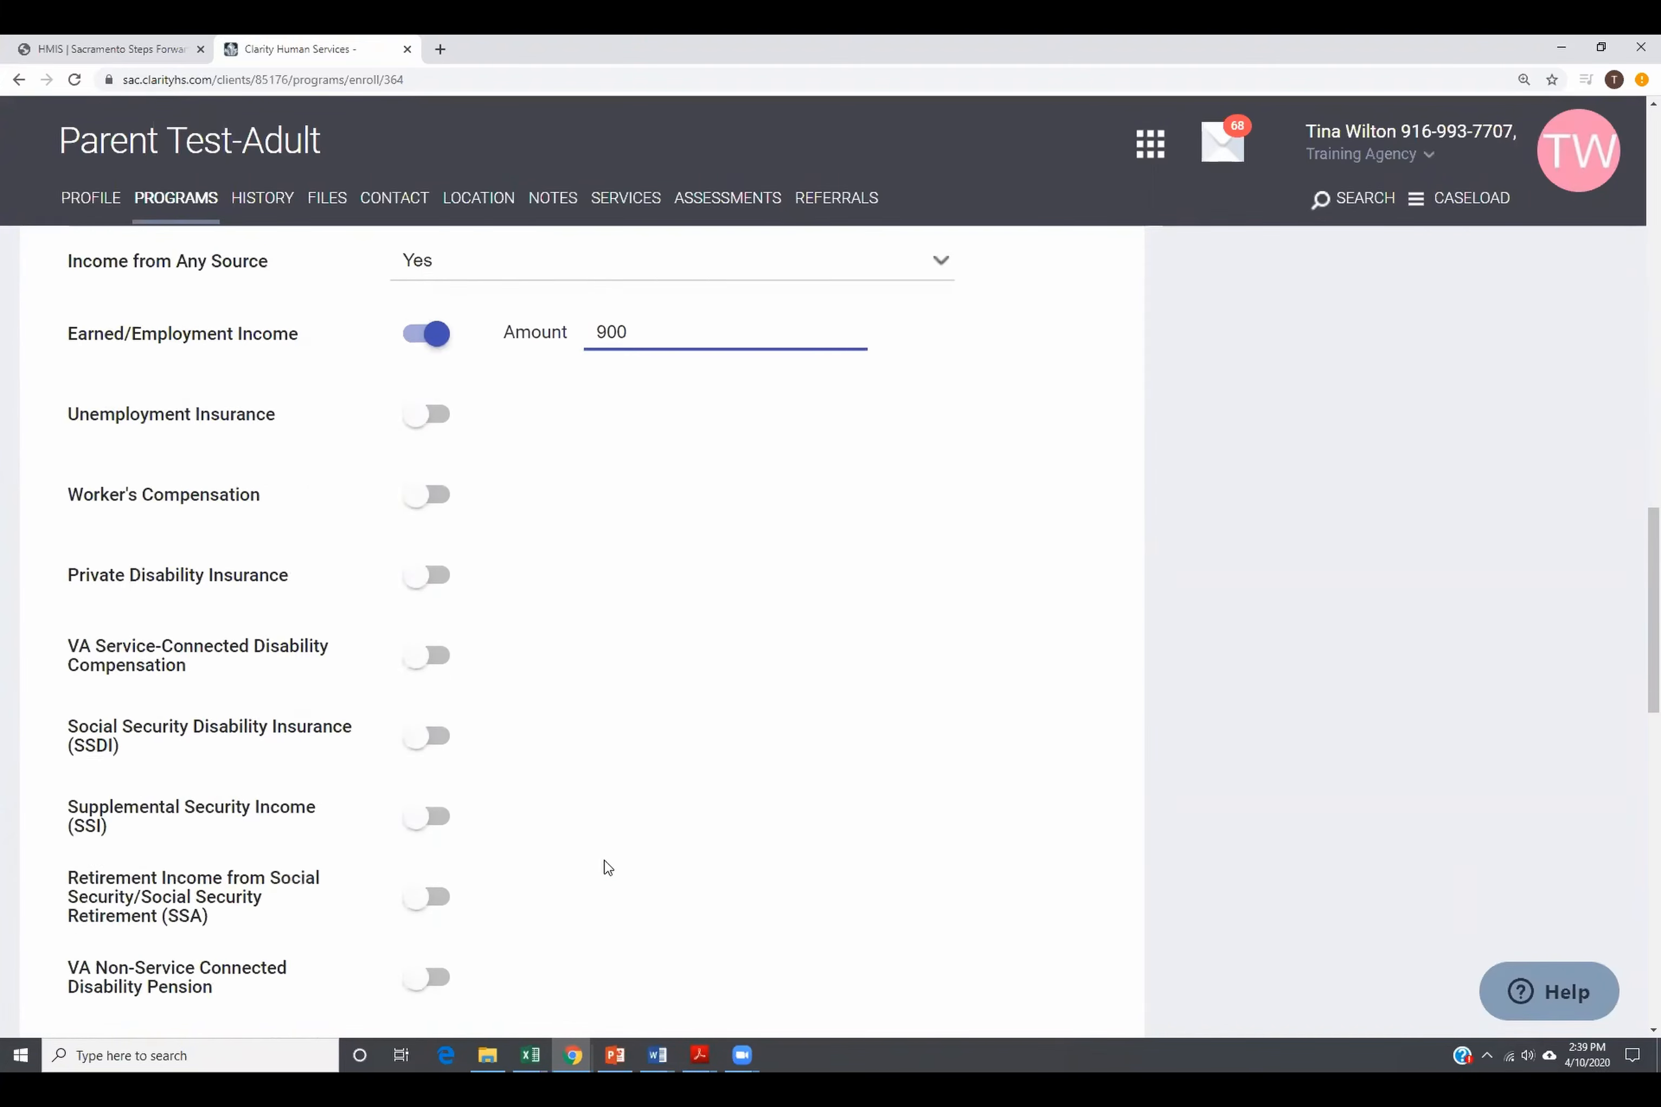
{"action": "scroll", "coordinate": [633, 858], "scroll_direction": "down", "scroll_amount": 8}
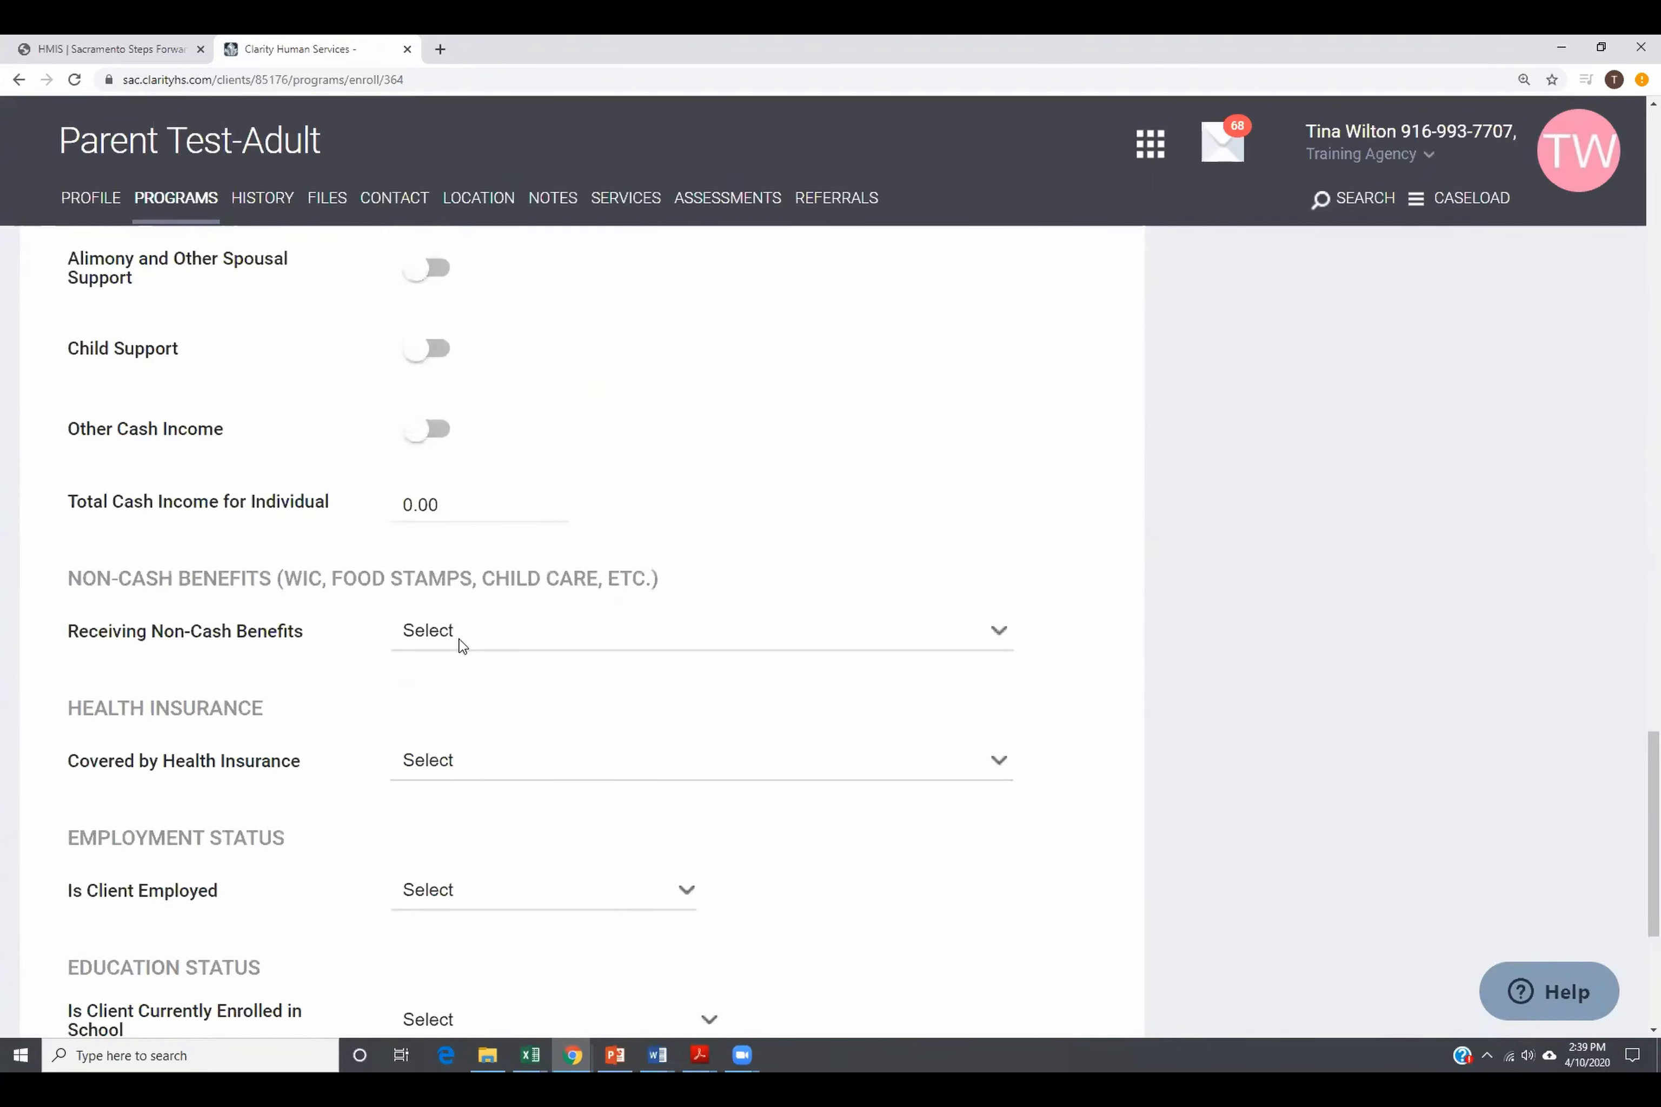
{"action": "left_click", "coordinate": [462, 645]}
{"action": "left_click", "coordinate": [464, 693]}
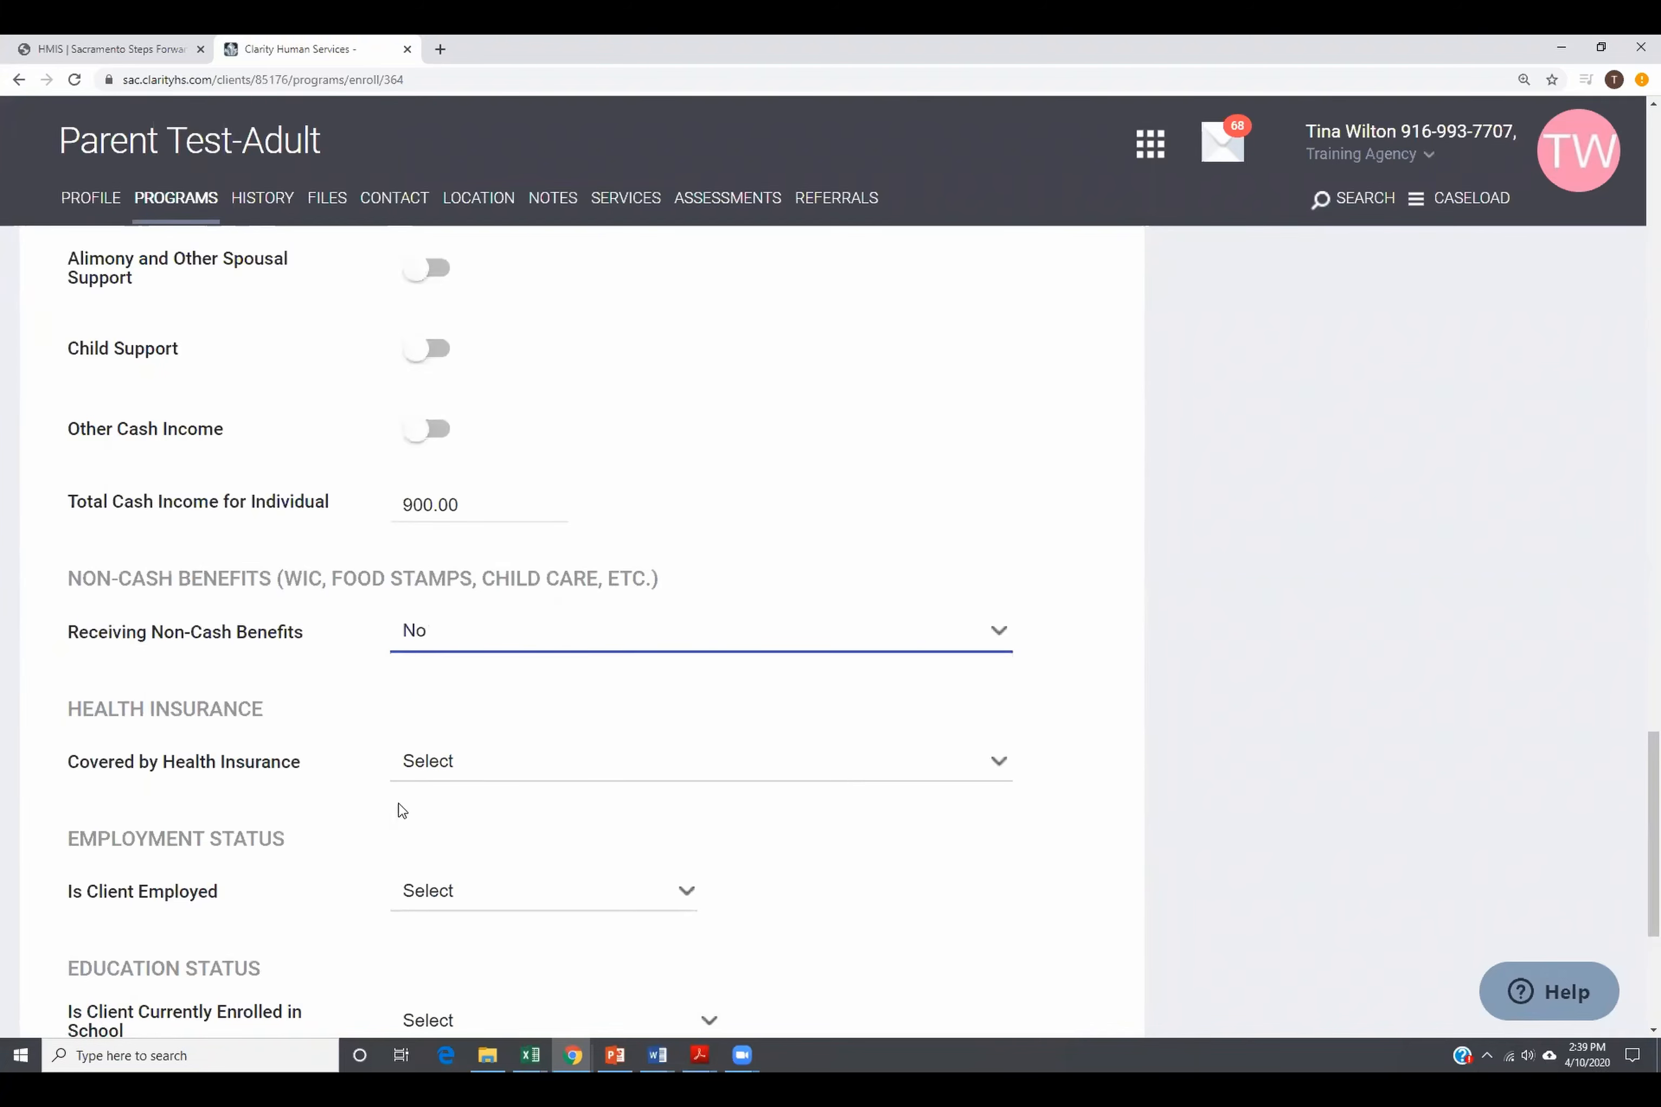
{"action": "left_click", "coordinate": [475, 770]}
{"action": "left_click", "coordinate": [493, 817]}
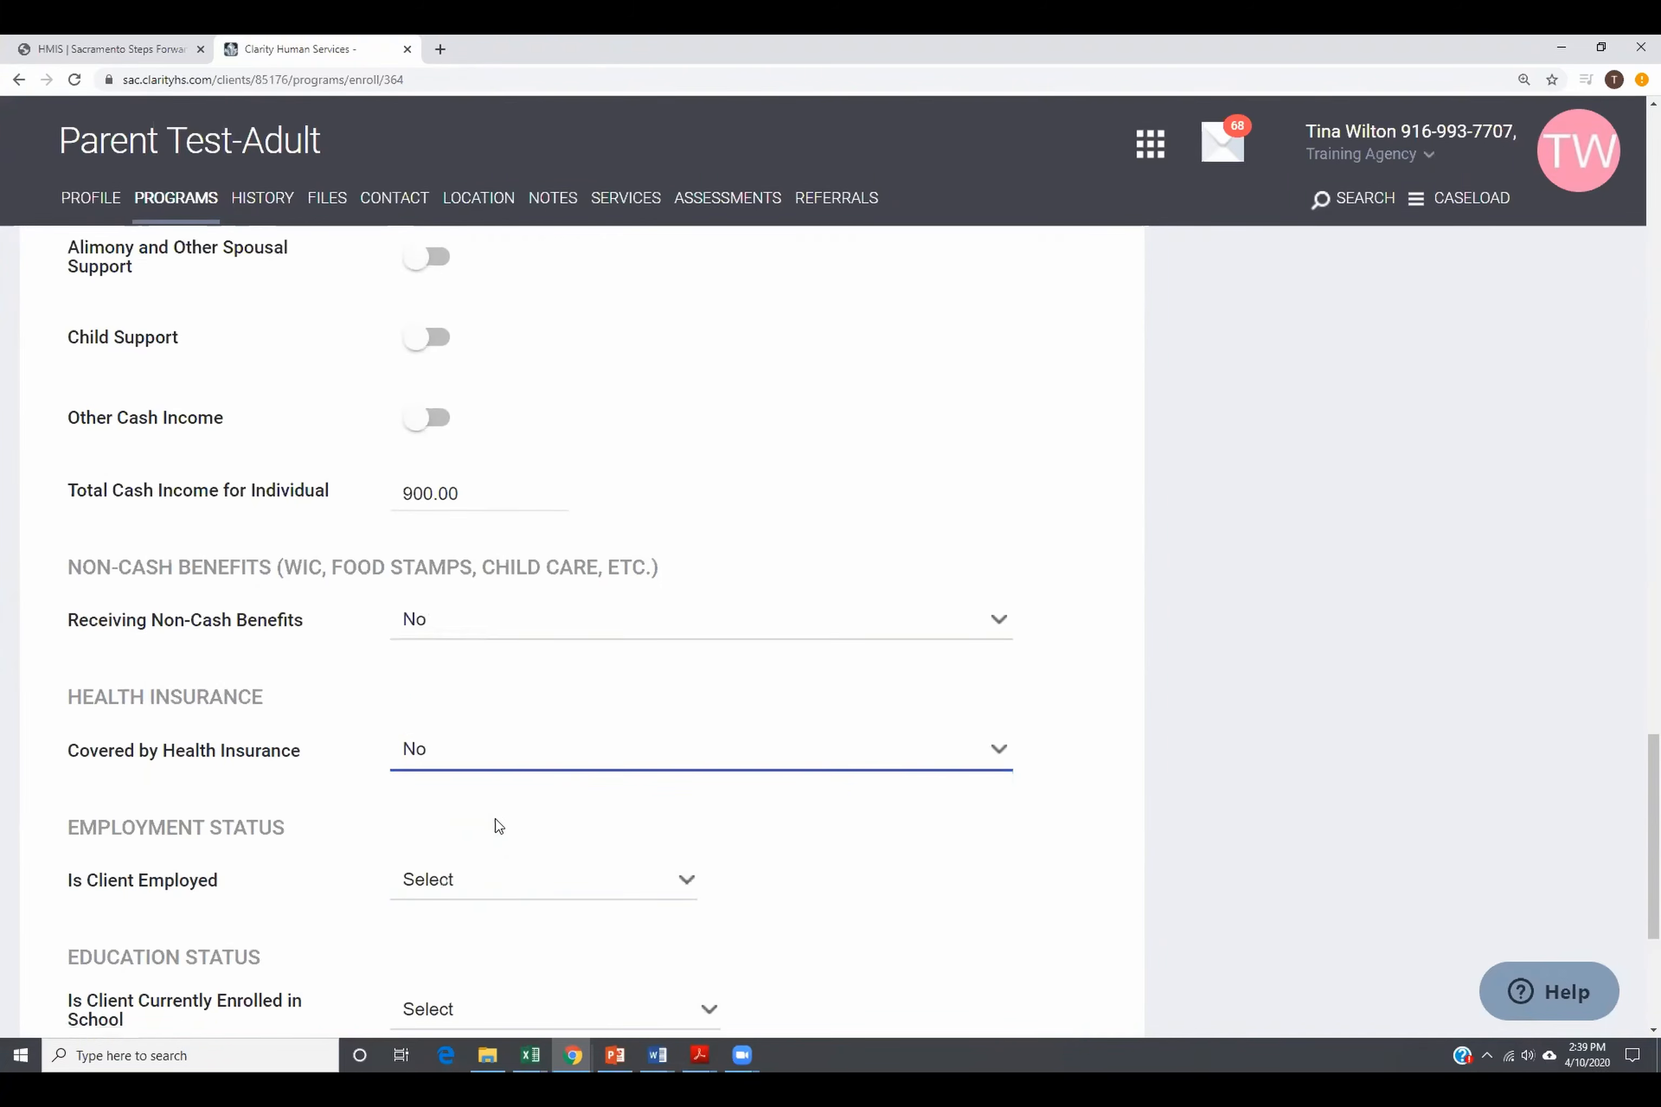
Step: Mark the roommate as employed with Temporary employment tenure and 20 hours worked last week
{"action": "scroll", "coordinate": [497, 827], "scroll_direction": "down", "scroll_amount": 3}
{"action": "left_click", "coordinate": [483, 633]}
{"action": "left_click", "coordinate": [429, 707]}
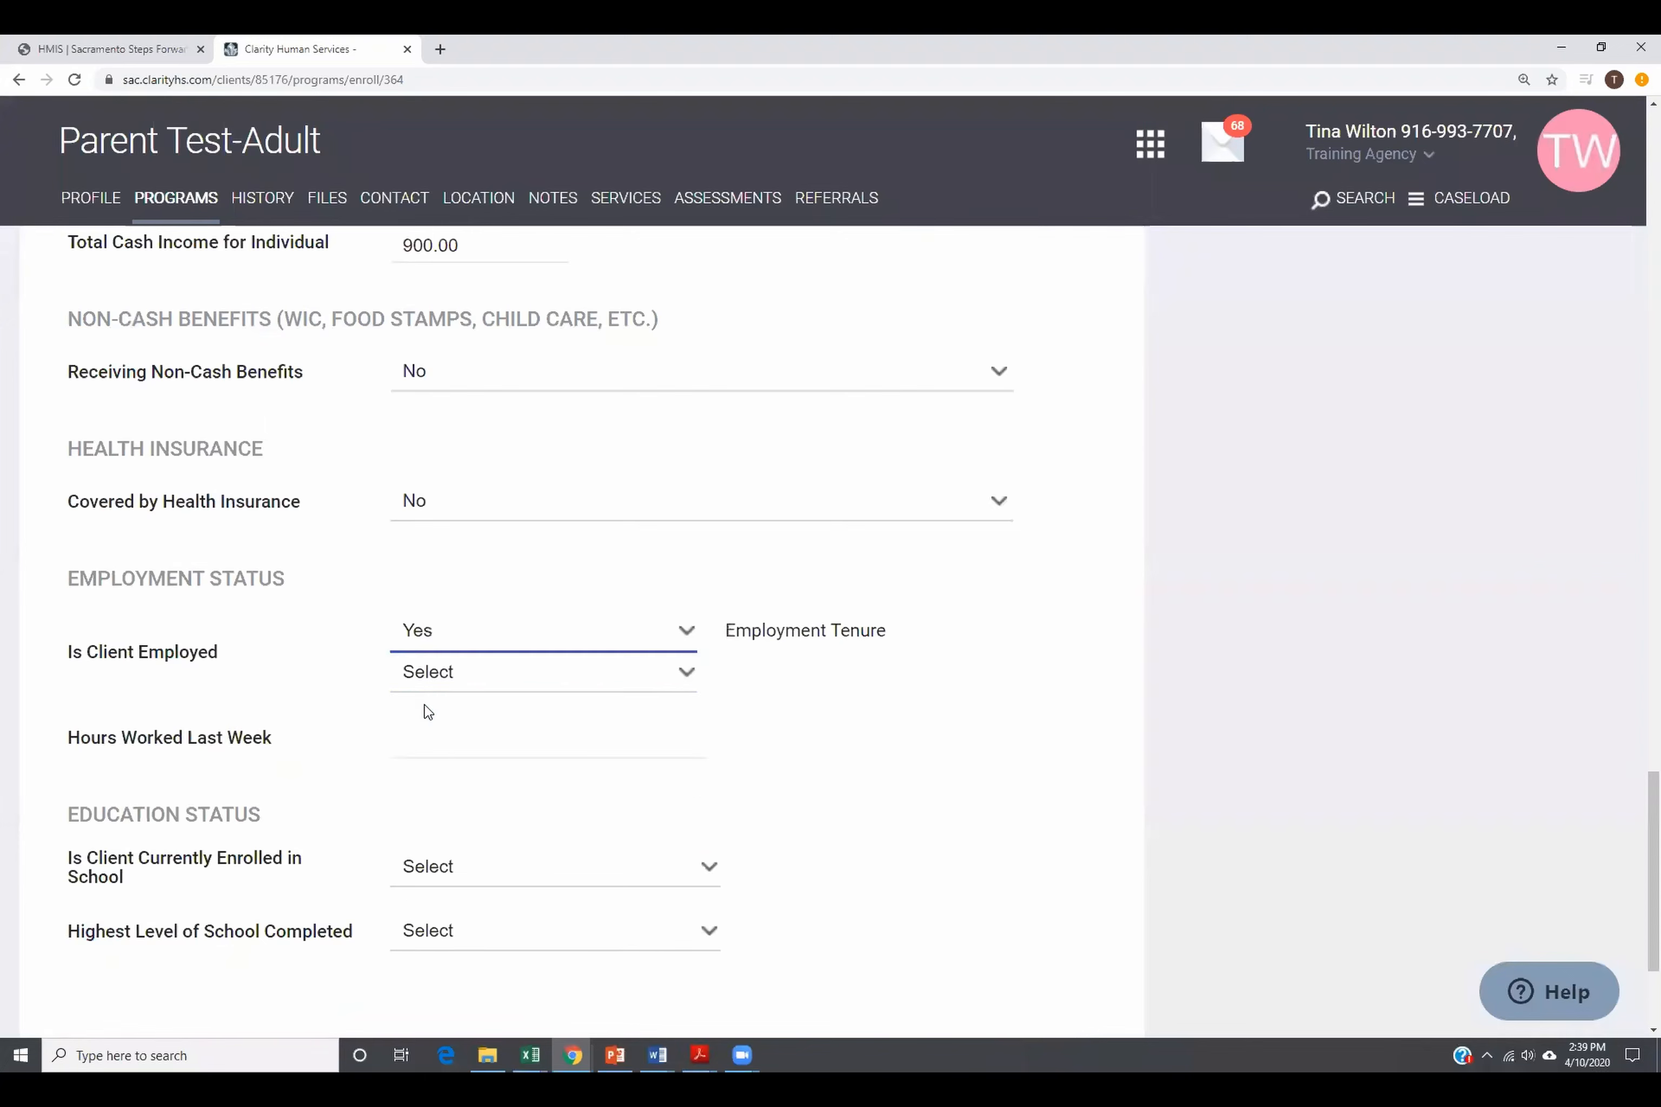
{"action": "mouse_move", "coordinate": [893, 635]}
{"action": "left_click", "coordinate": [662, 684]}
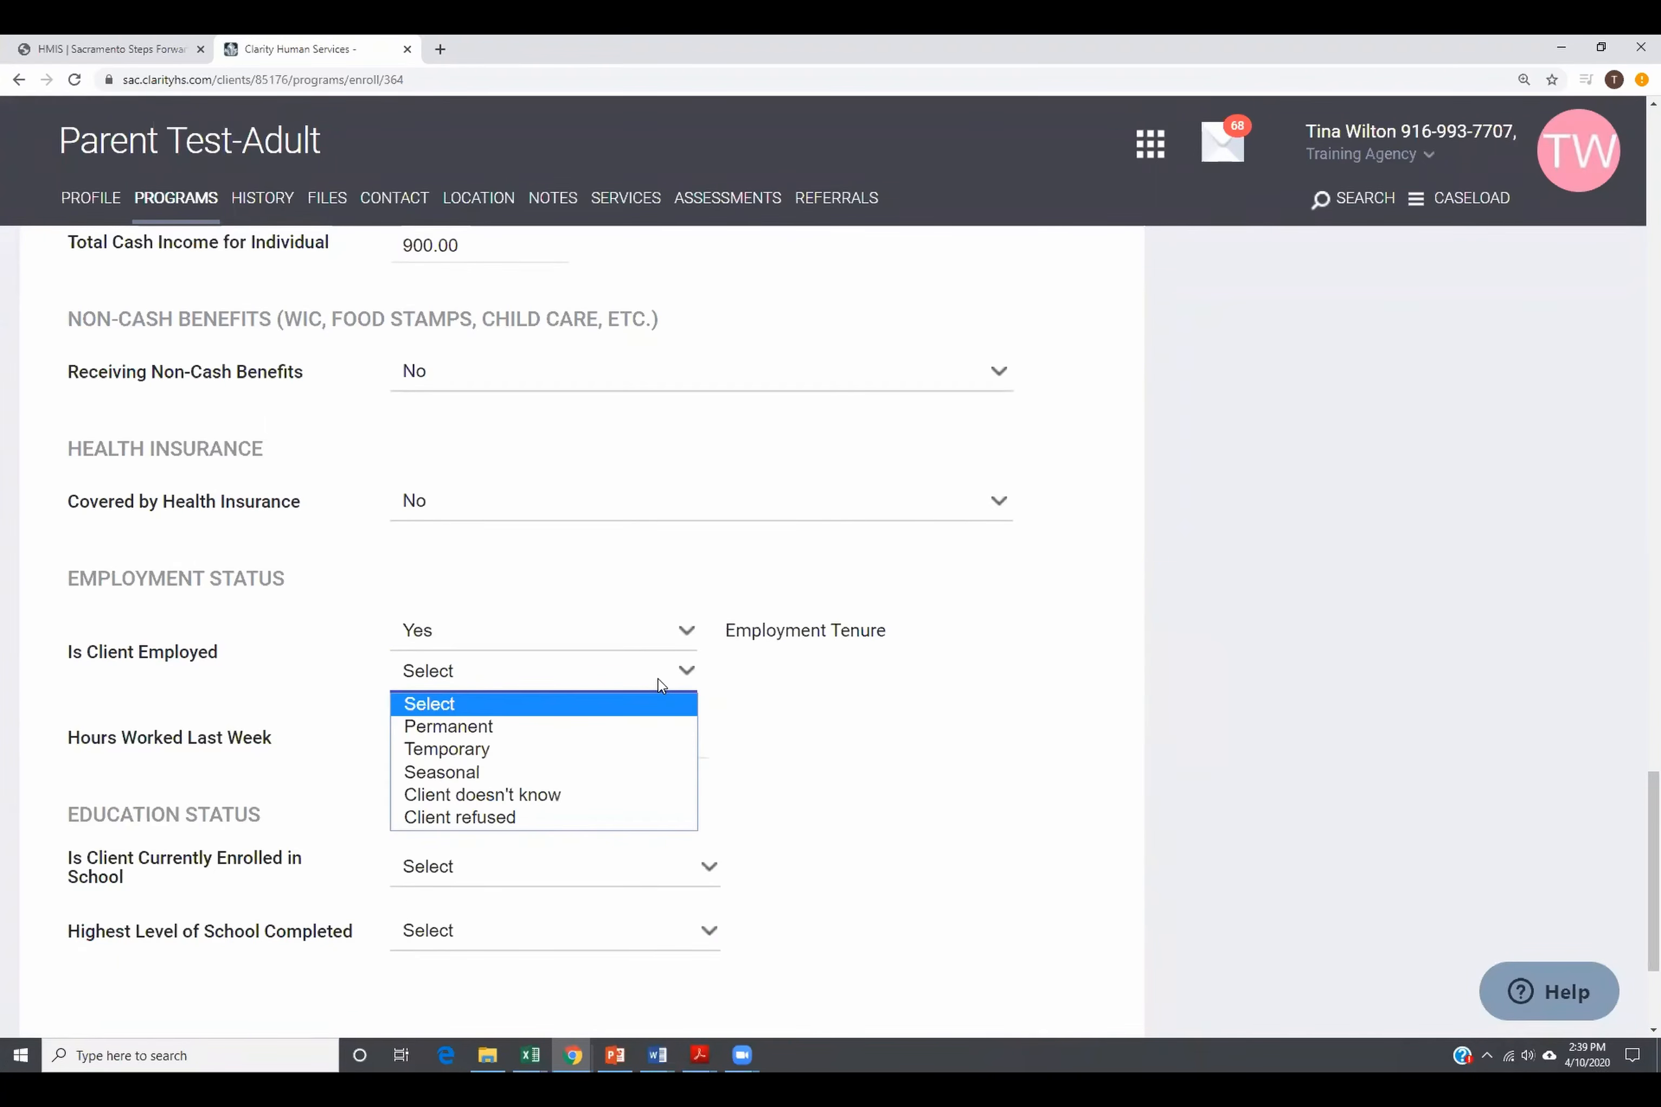
{"action": "left_click", "coordinate": [500, 747]}
{"action": "left_click", "coordinate": [453, 741]}
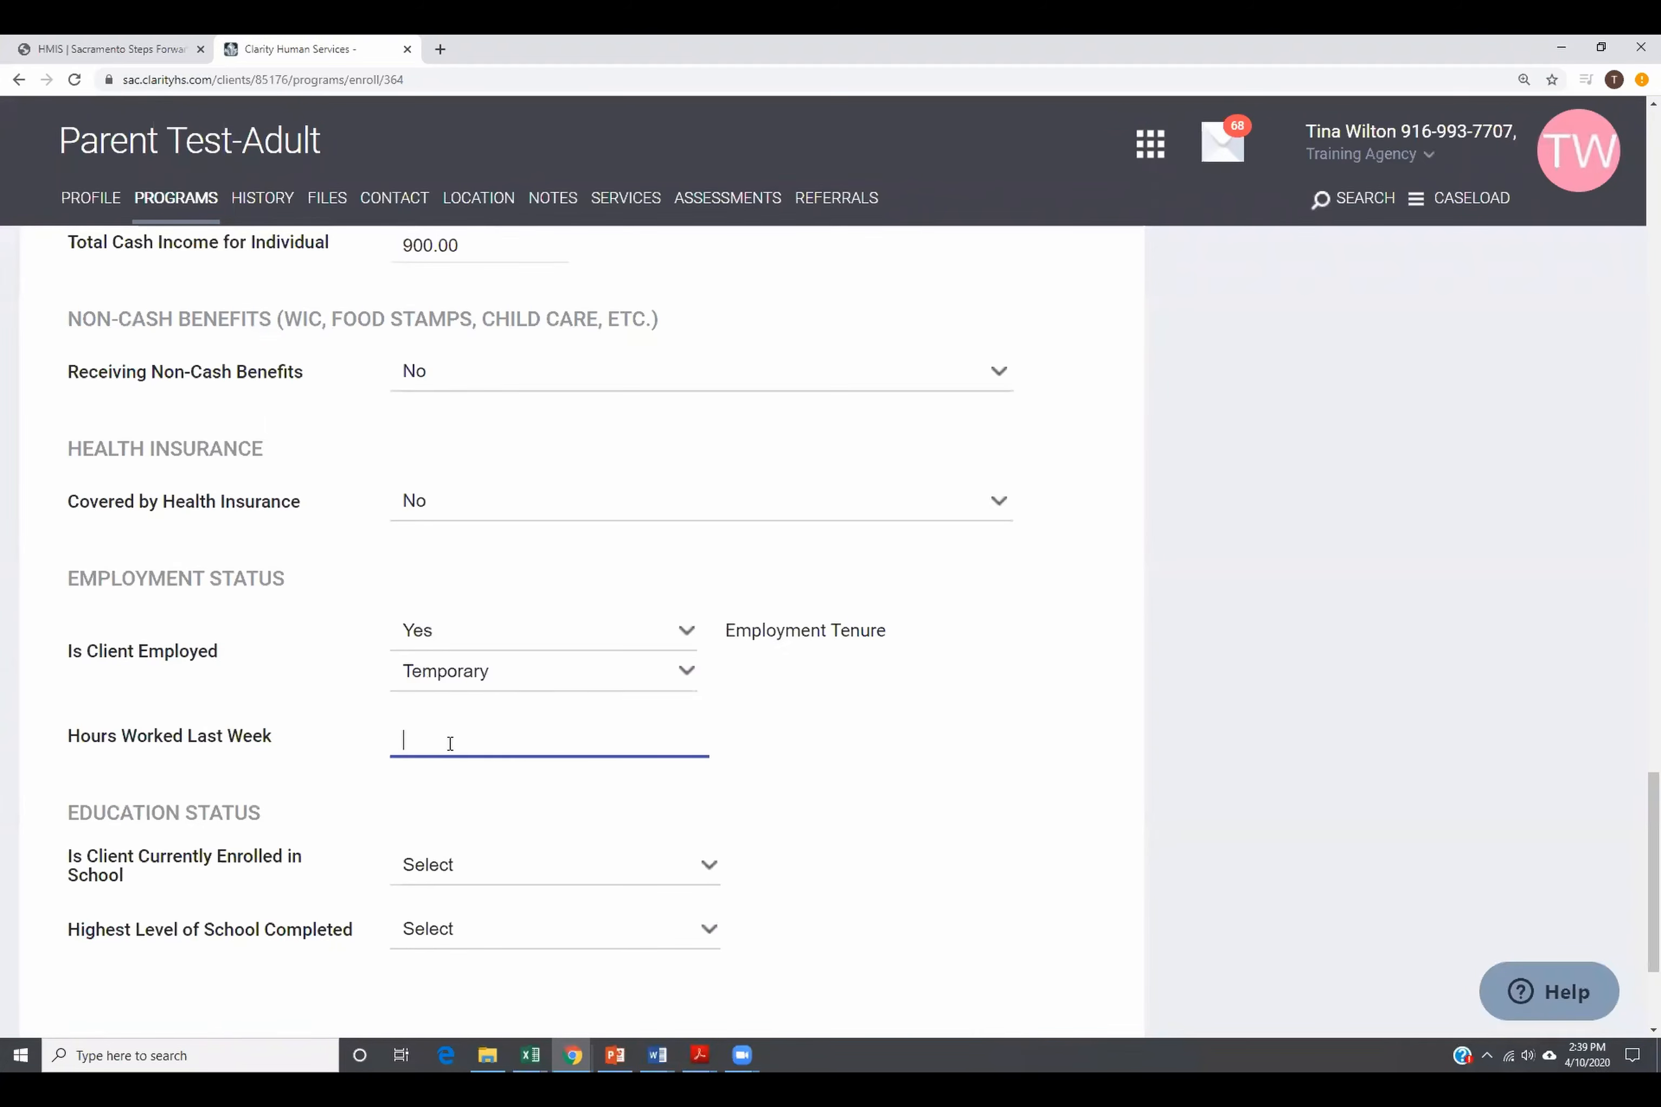
{"action": "type", "text": "20"}
Step: Set school enrollment to No, highest school level to GED and highest earned degree to None, and save the enrollment
{"action": "left_click", "coordinate": [531, 867]}
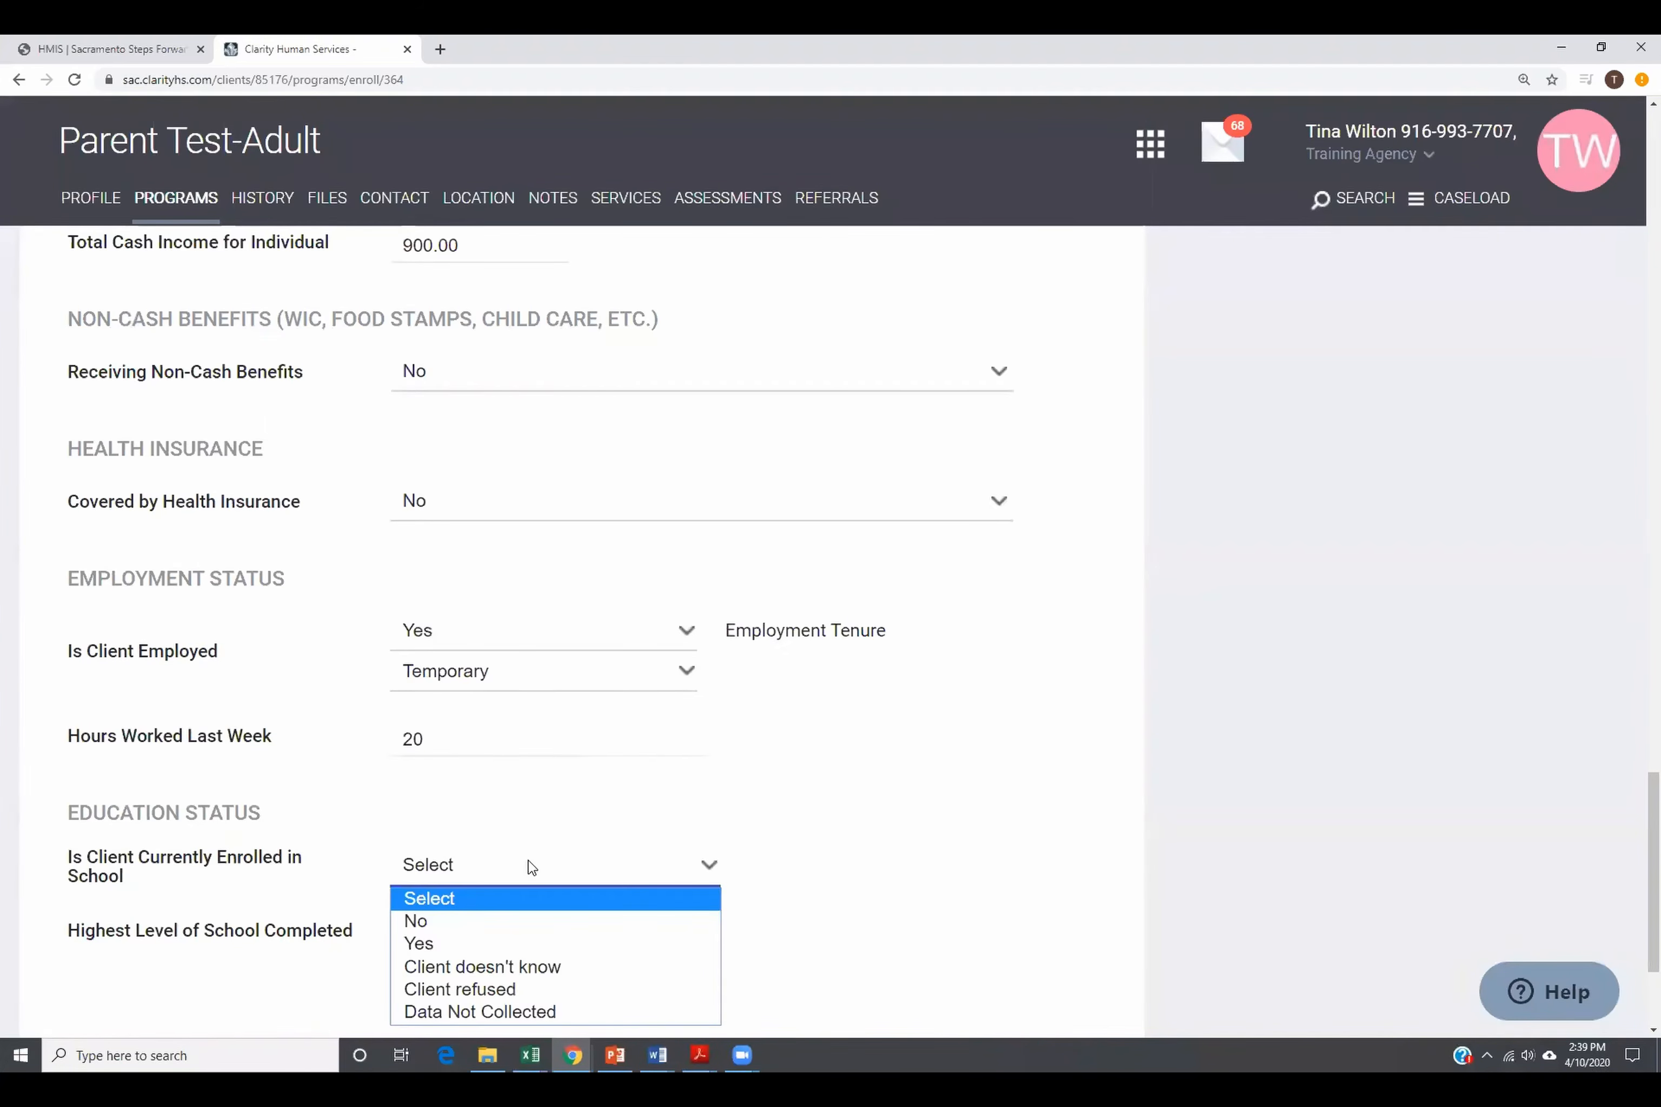
{"action": "left_click", "coordinate": [451, 931]}
{"action": "scroll", "coordinate": [506, 921], "scroll_direction": "down", "scroll_amount": 3}
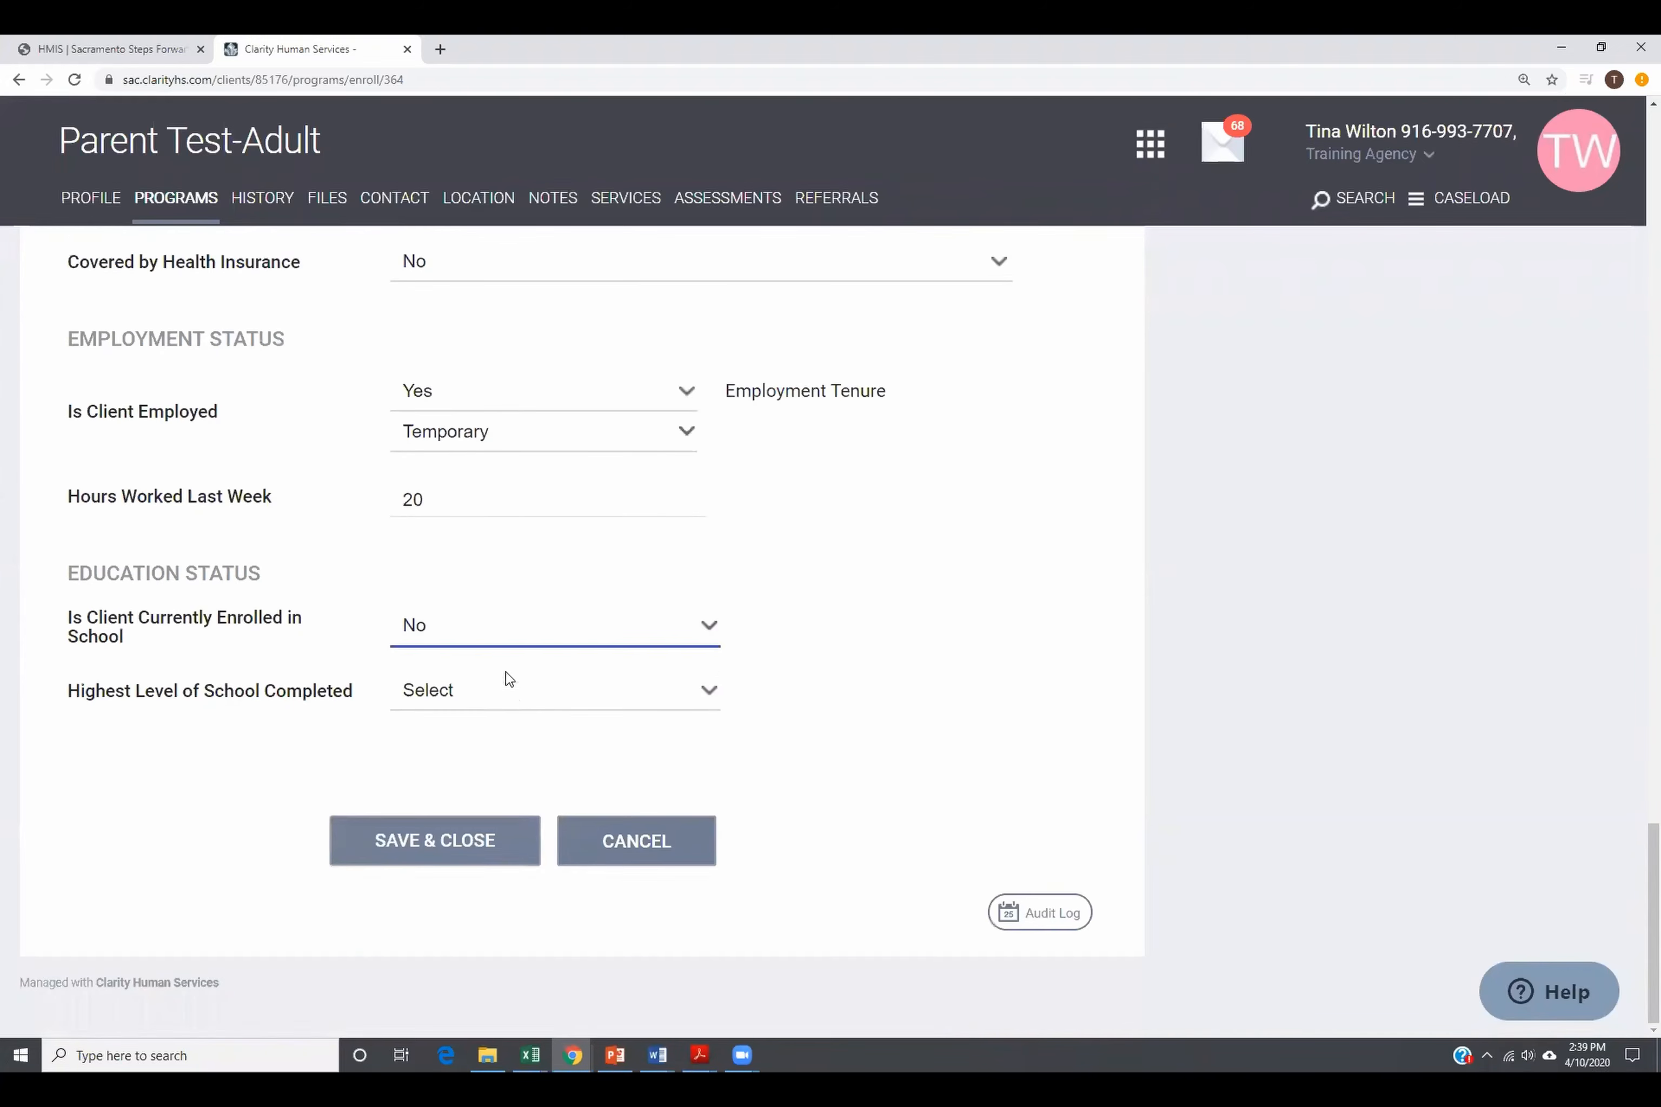
{"action": "left_click", "coordinate": [515, 696]}
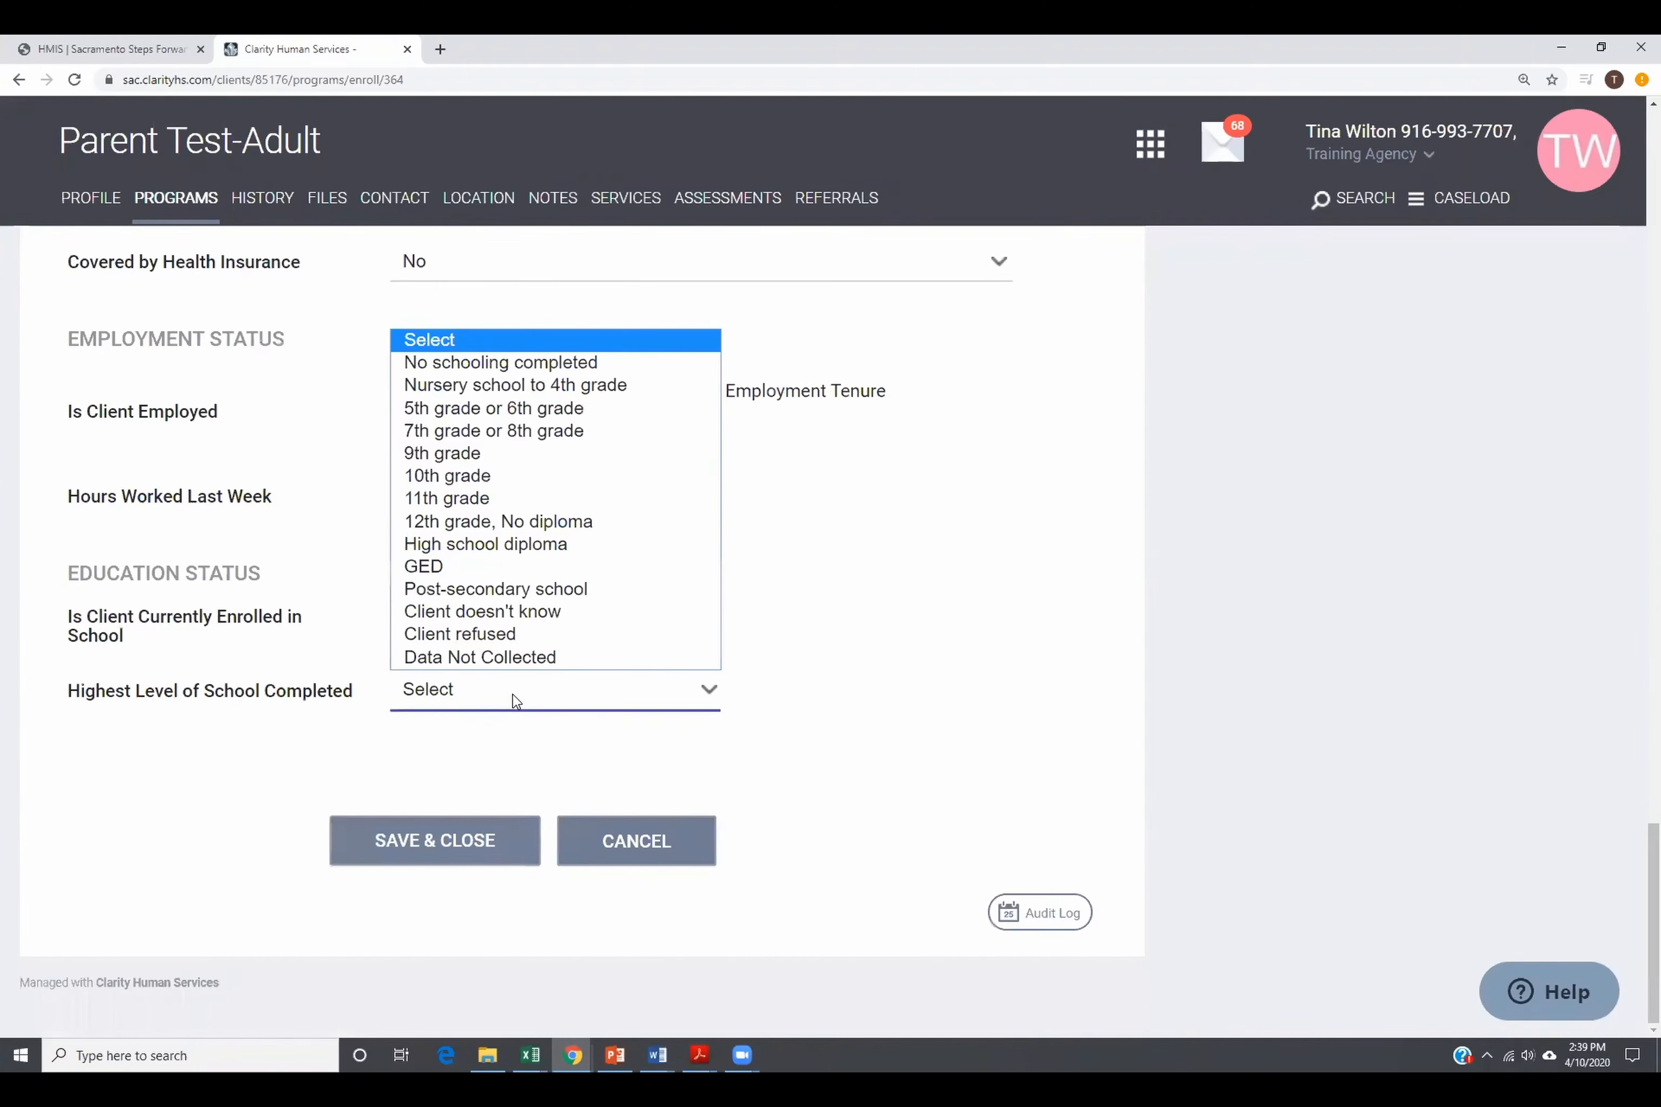
{"action": "left_click", "coordinate": [466, 566]}
{"action": "left_click", "coordinate": [446, 765]}
{"action": "left_click", "coordinate": [443, 810]}
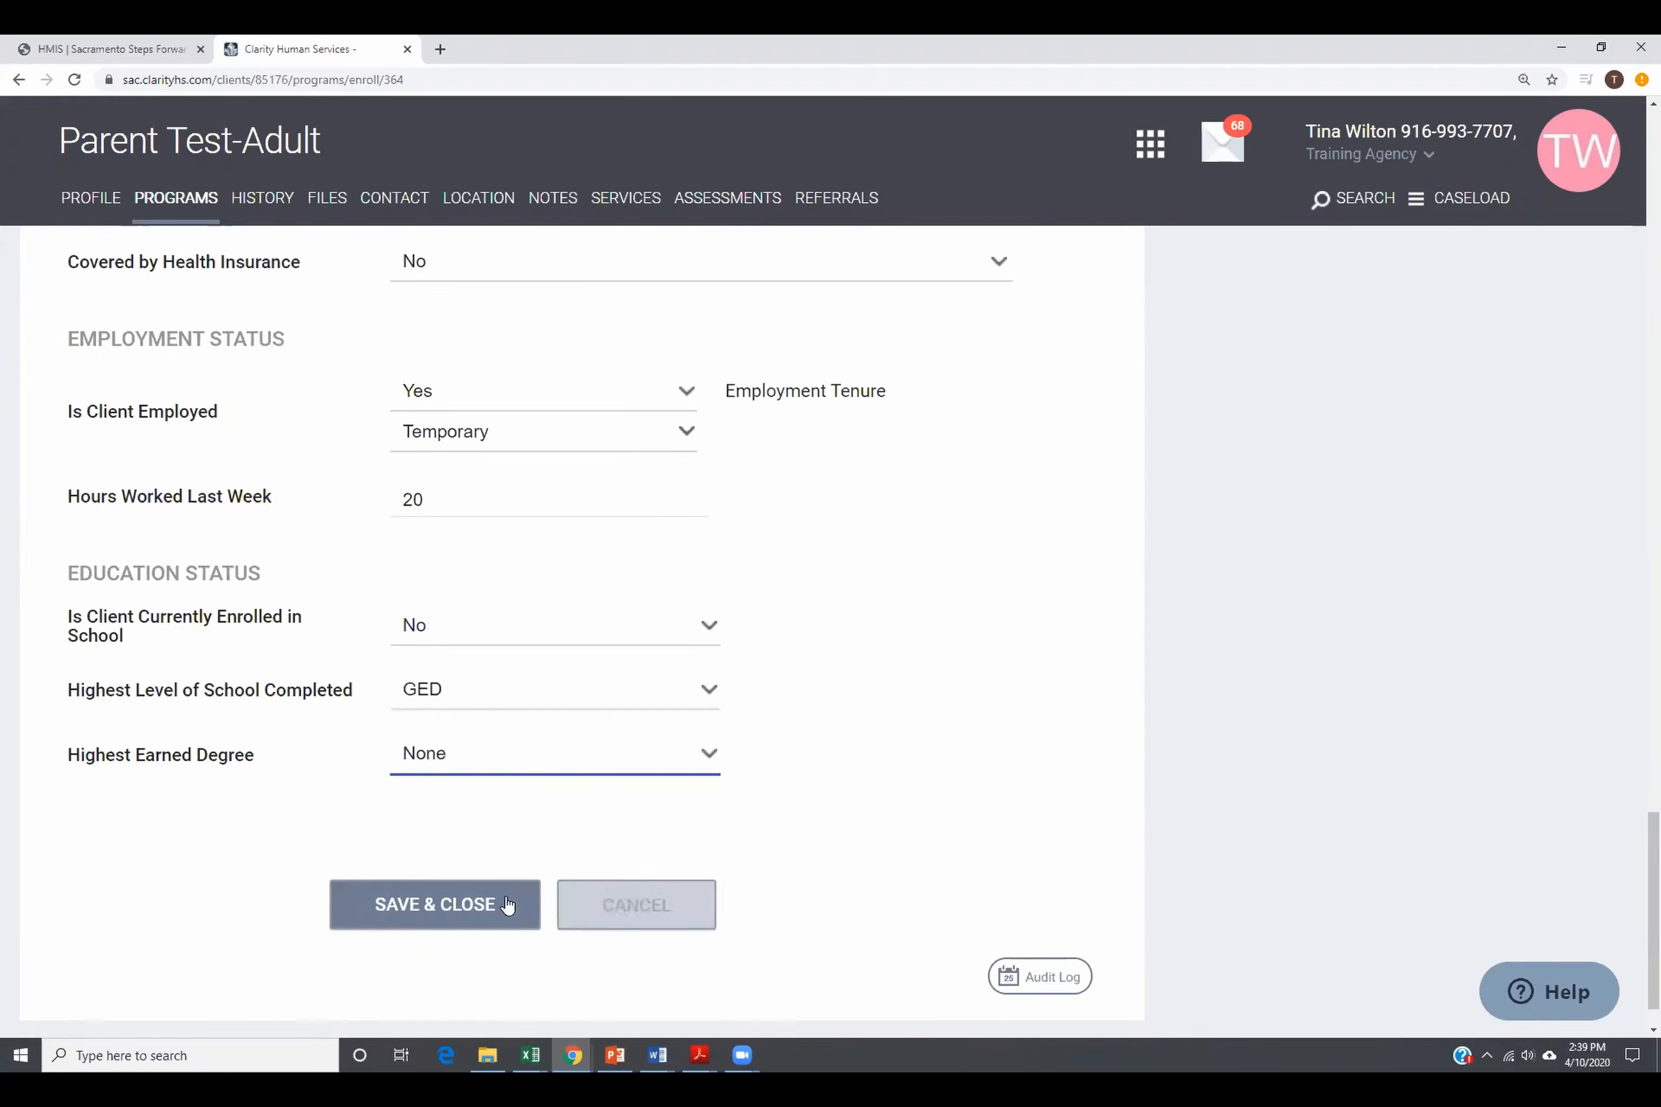
{"action": "left_click", "coordinate": [500, 903]}
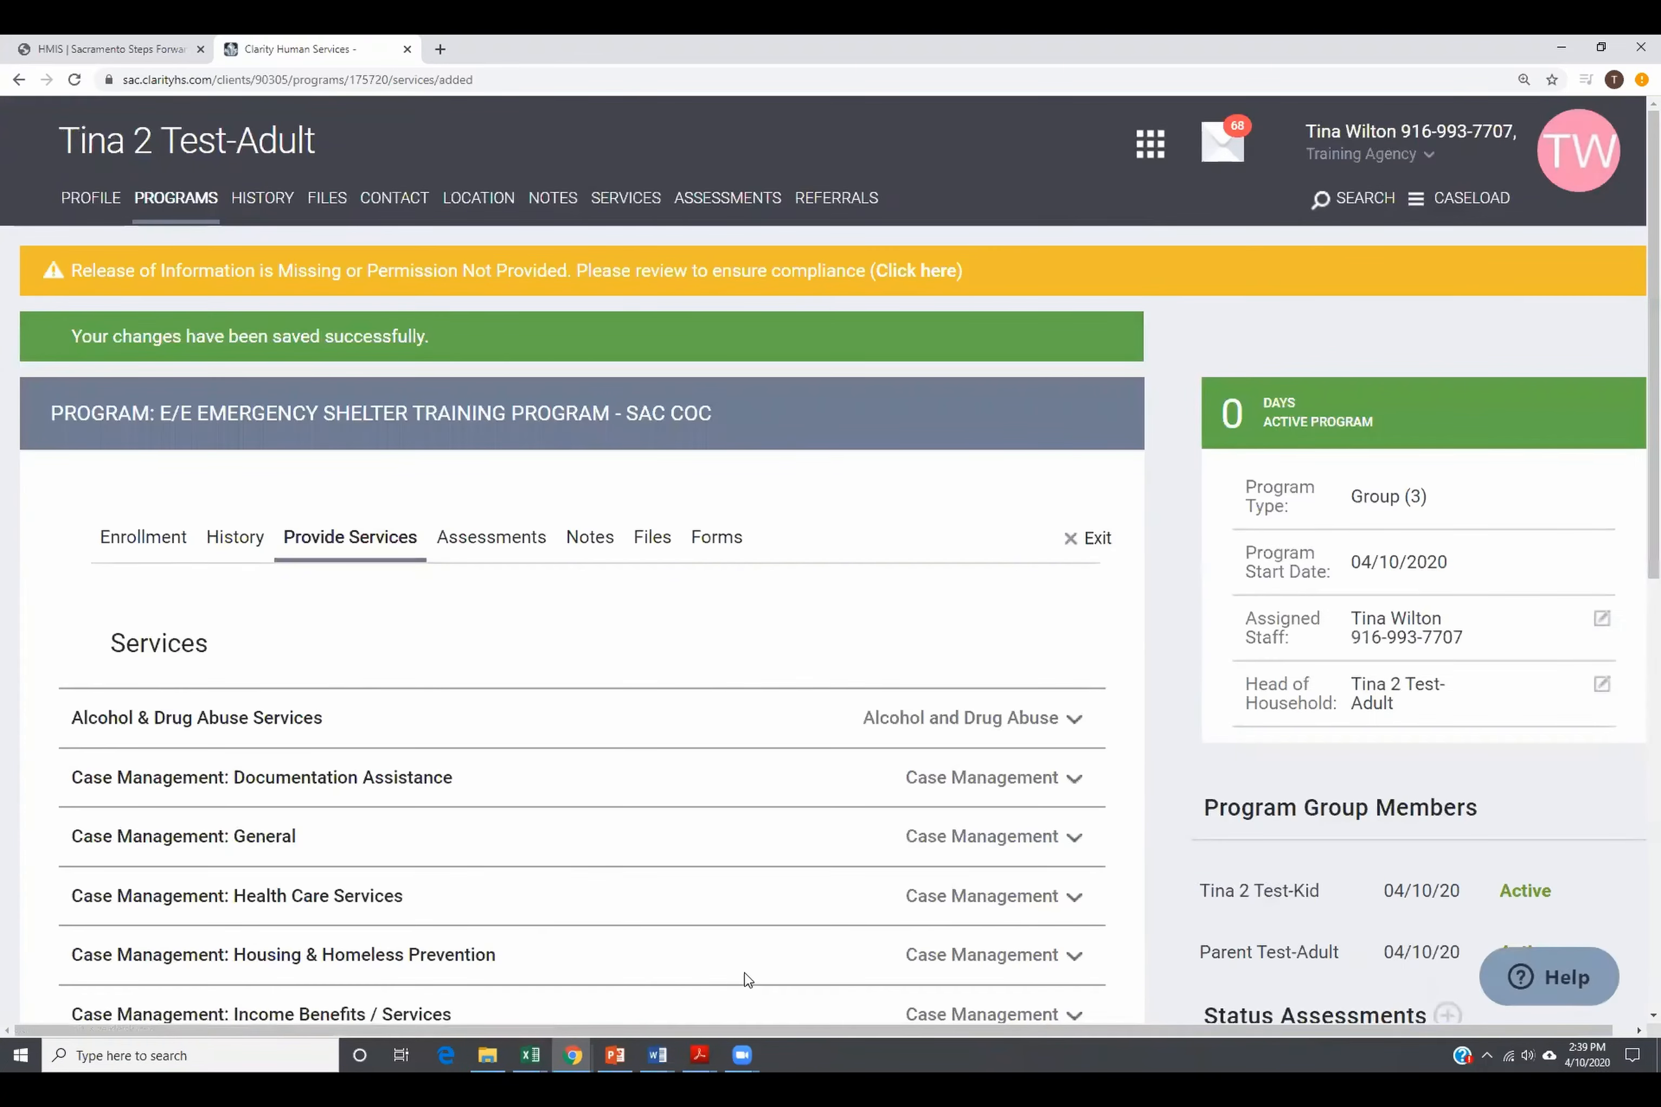
Step: Review the Program Group Members list in the head of household's program enrollment
{"action": "scroll", "coordinate": [1319, 705], "scroll_direction": "down", "scroll_amount": 2}
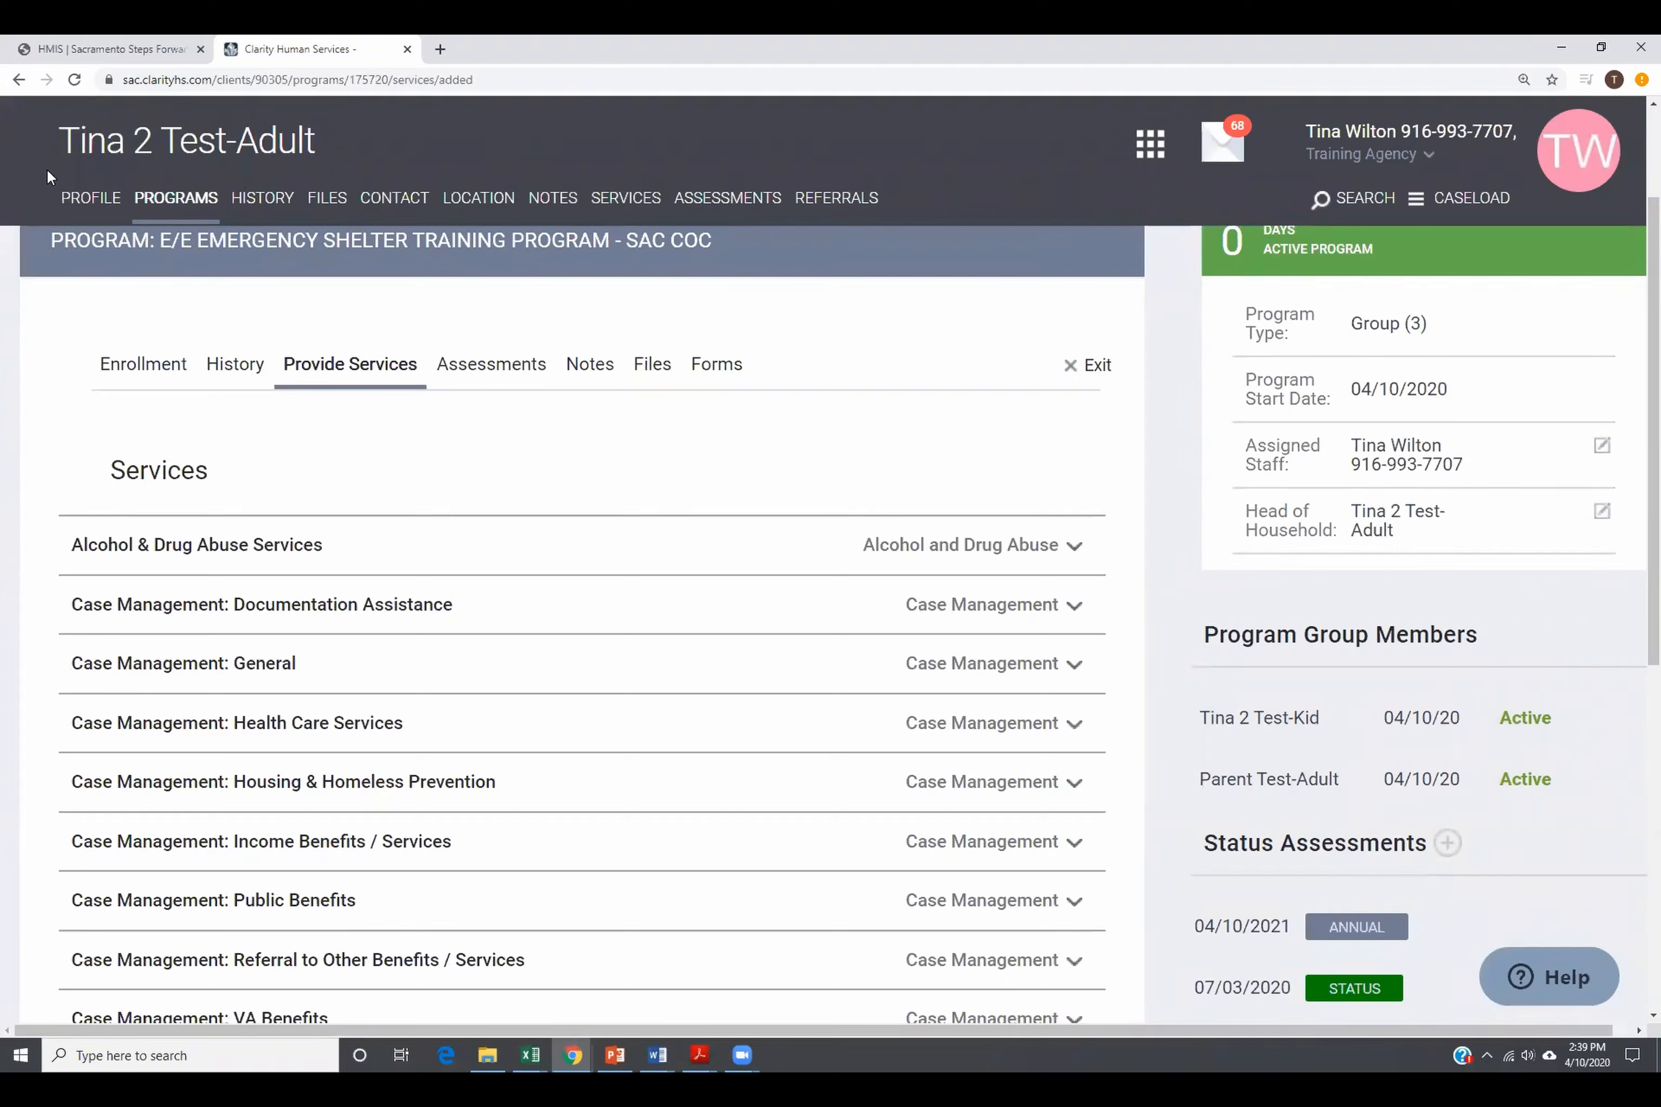
{"action": "mouse_move", "coordinate": [1581, 736]}
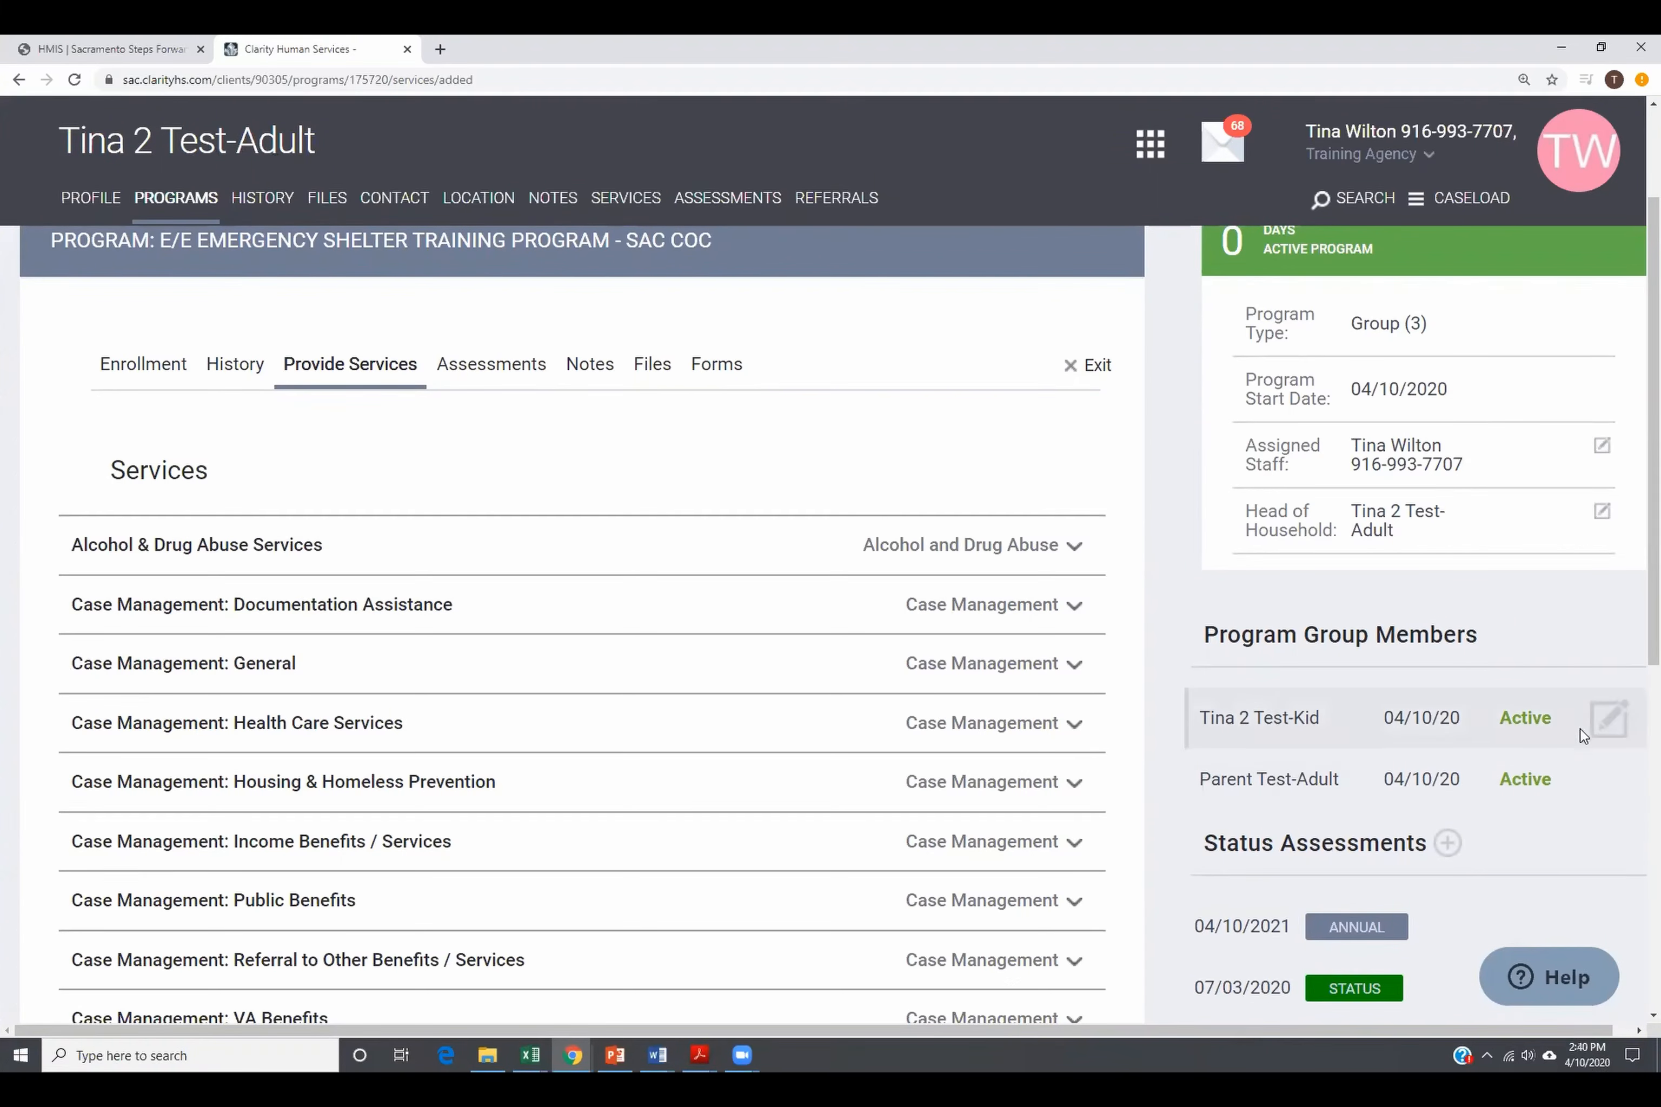